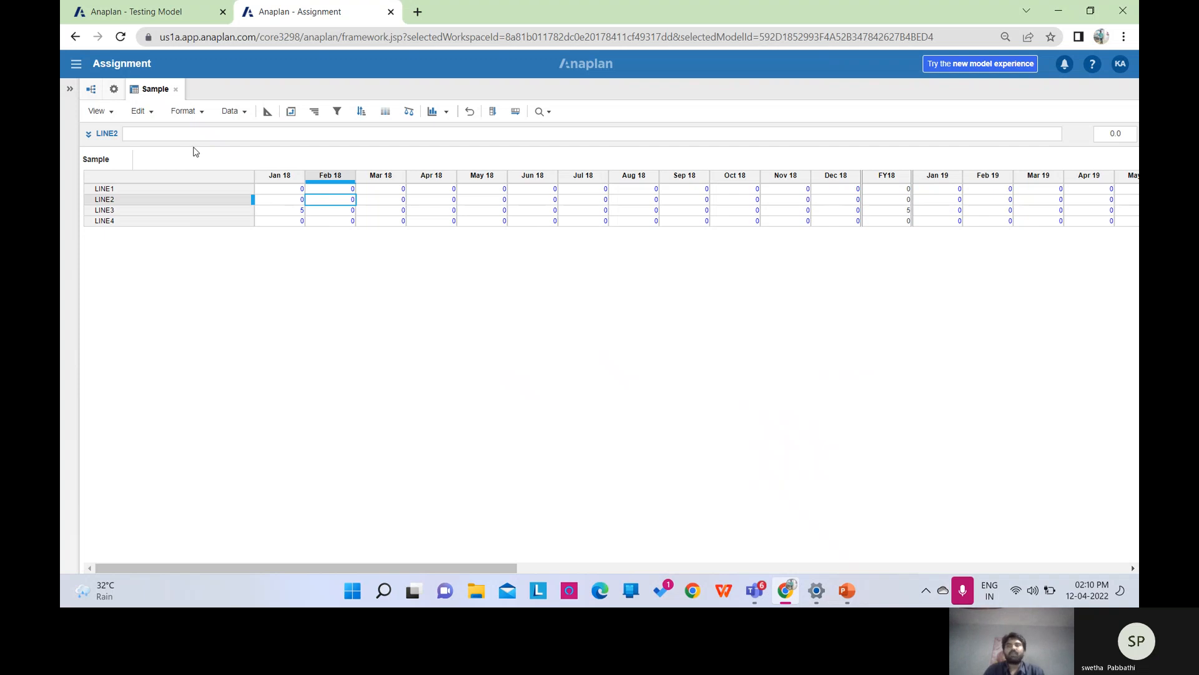
# Toggle the Sample module from Blueprint to grid and back, ending on the Blueprint view.
pyautogui.click(267, 113)
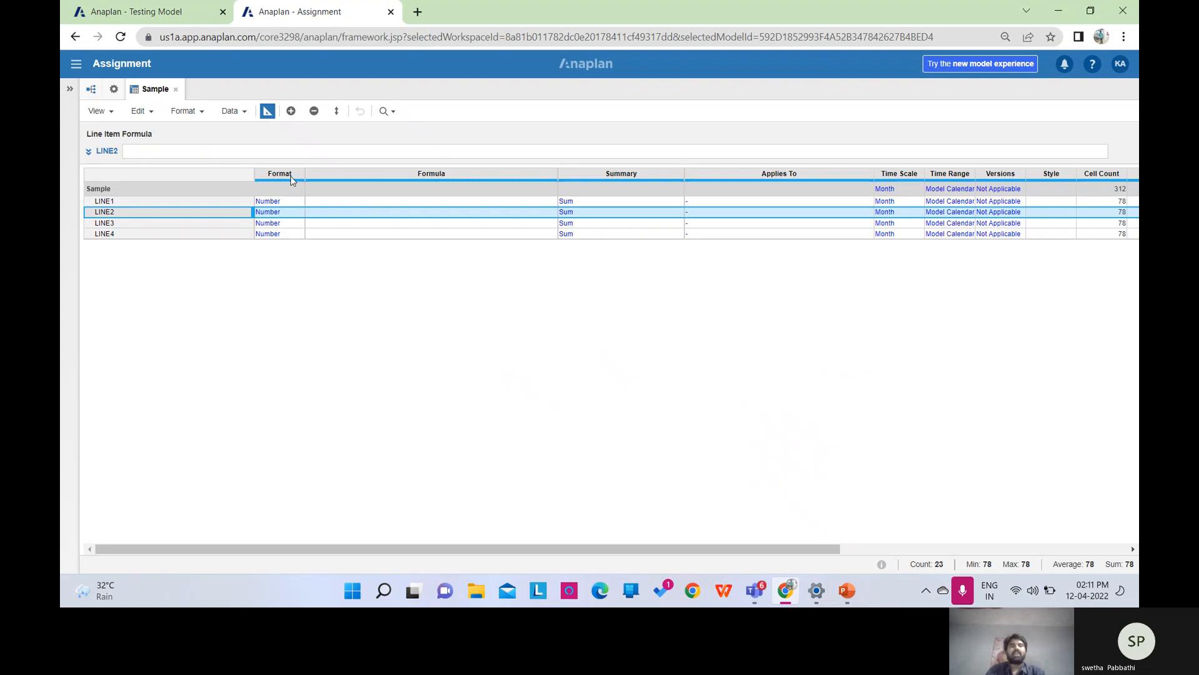
pyautogui.click(268, 112)
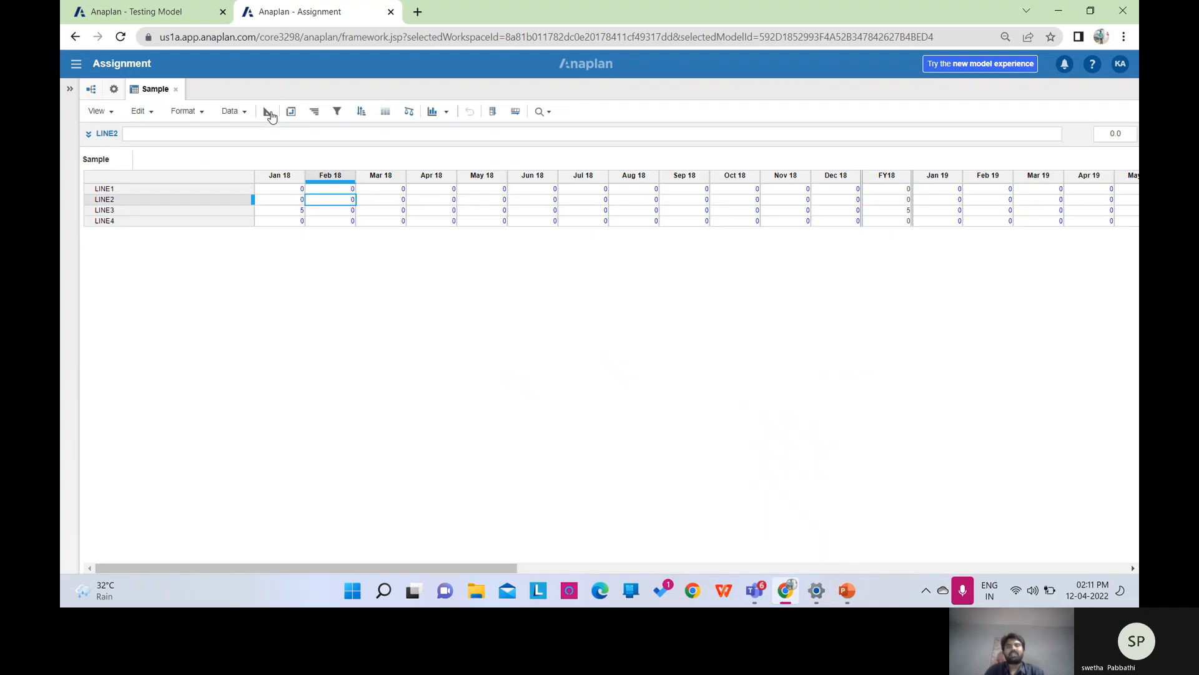
pyautogui.click(269, 113)
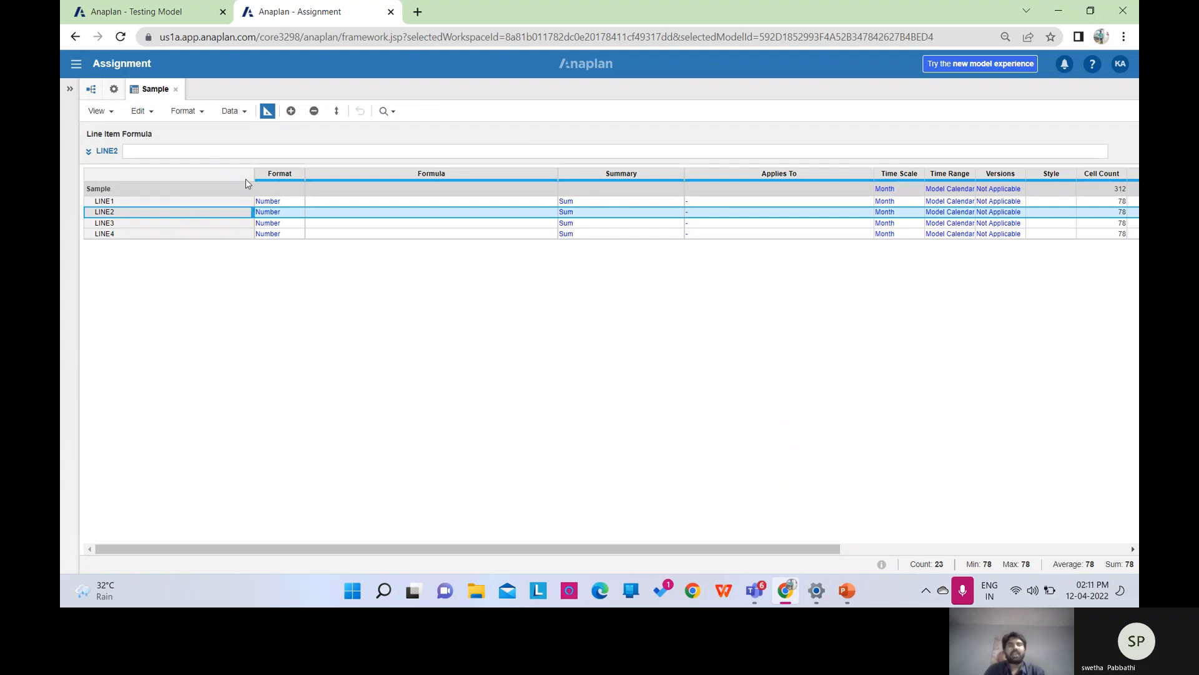
pyautogui.click(281, 203)
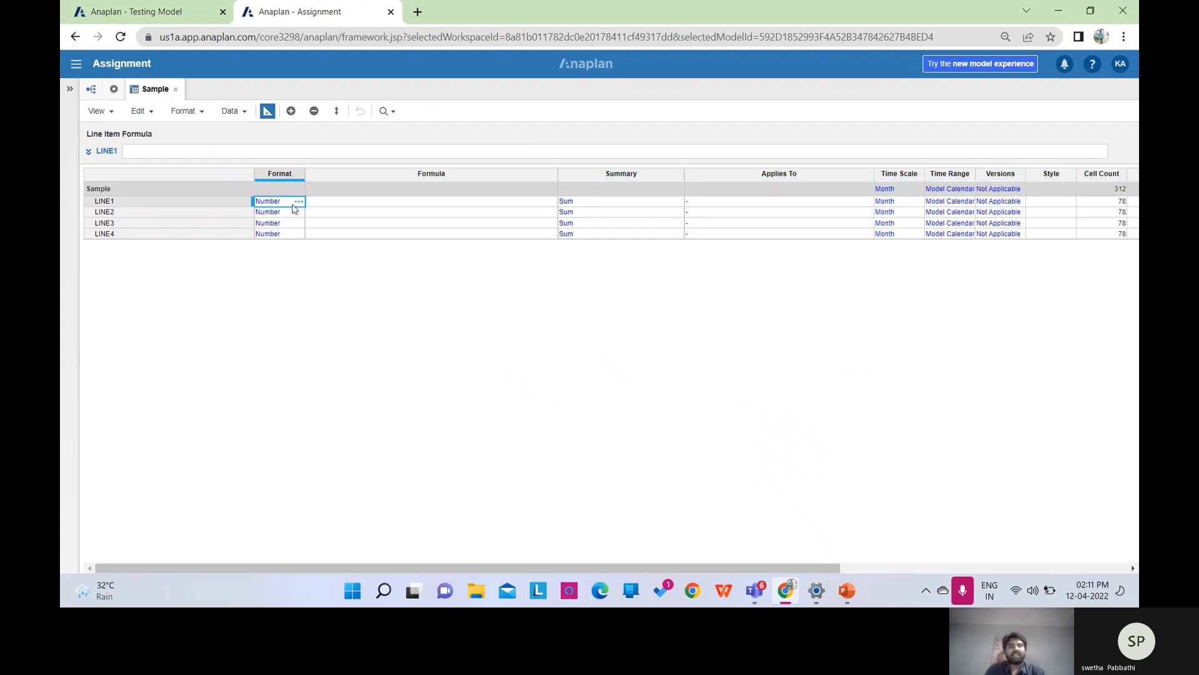
pyautogui.click(298, 202)
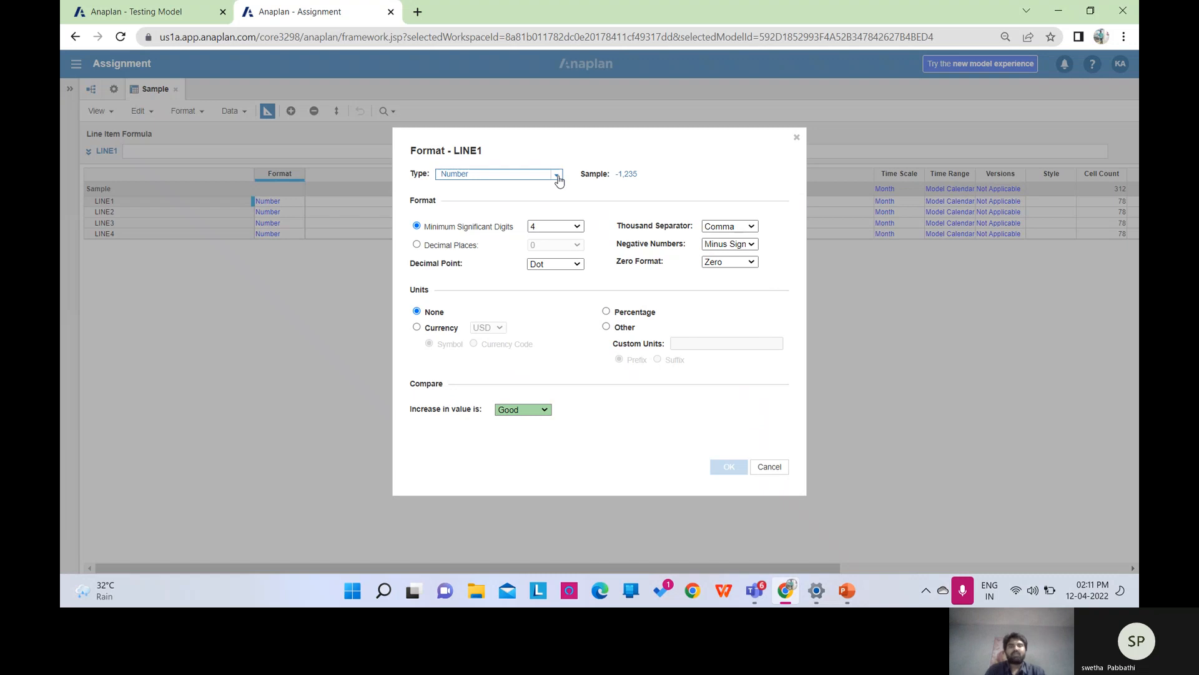
pyautogui.click(556, 176)
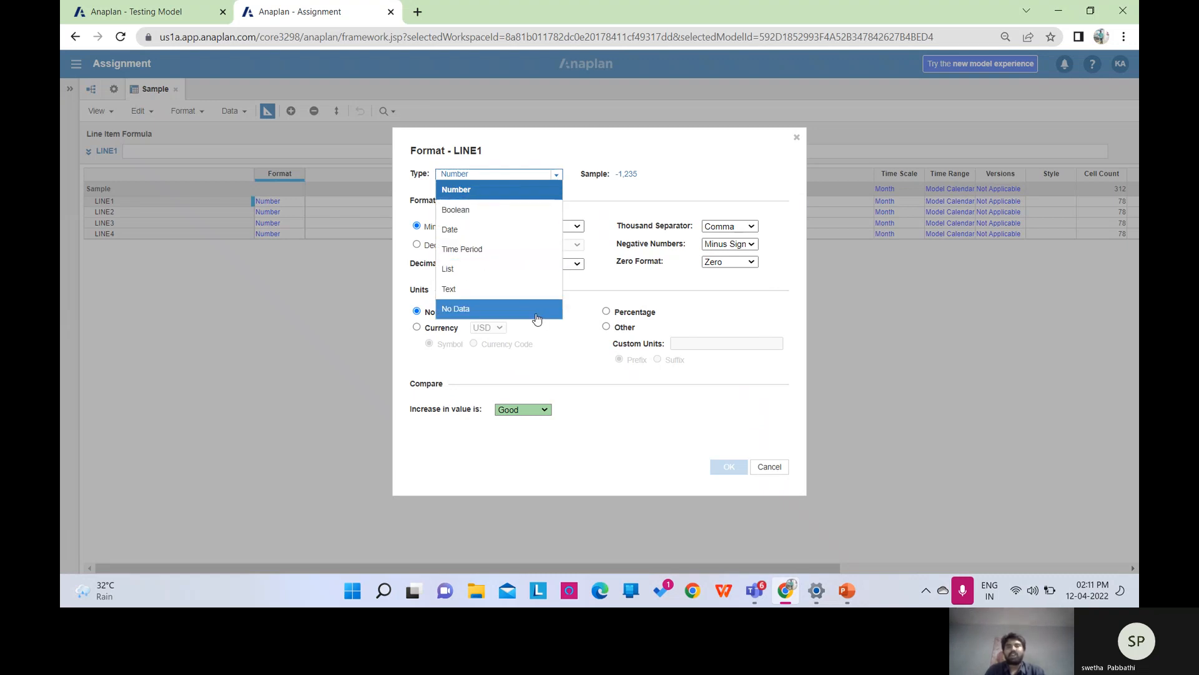
pyautogui.click(787, 481)
pyautogui.click(772, 468)
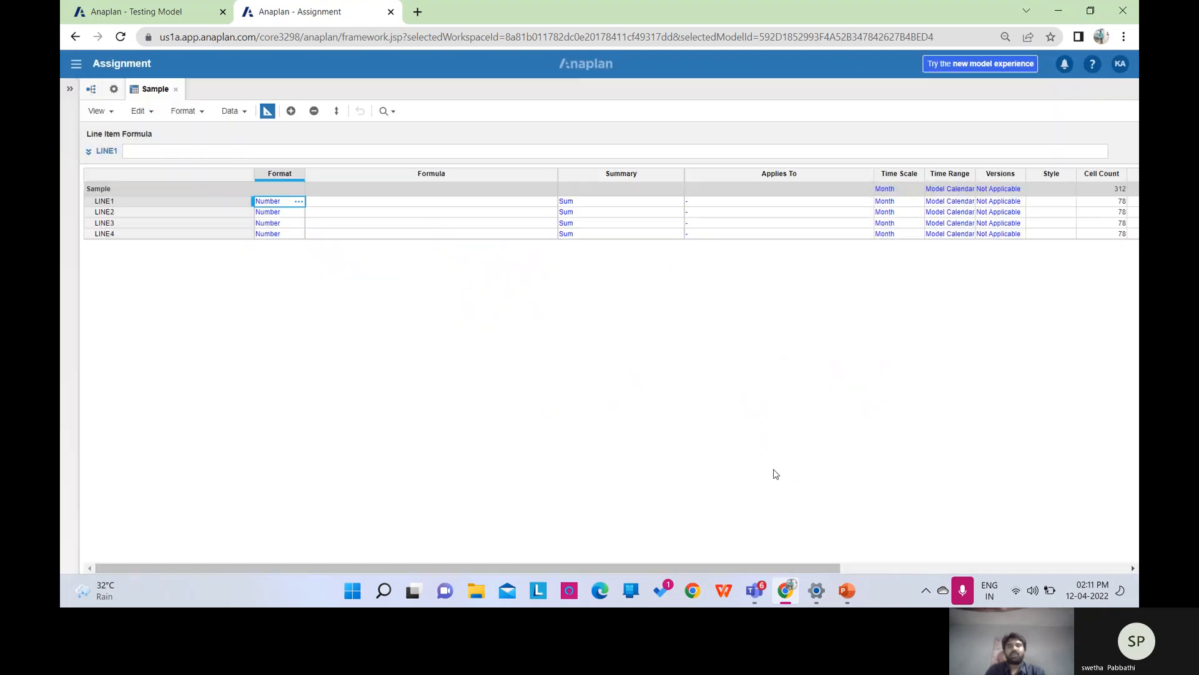
pyautogui.click(429, 202)
pyautogui.click(243, 150)
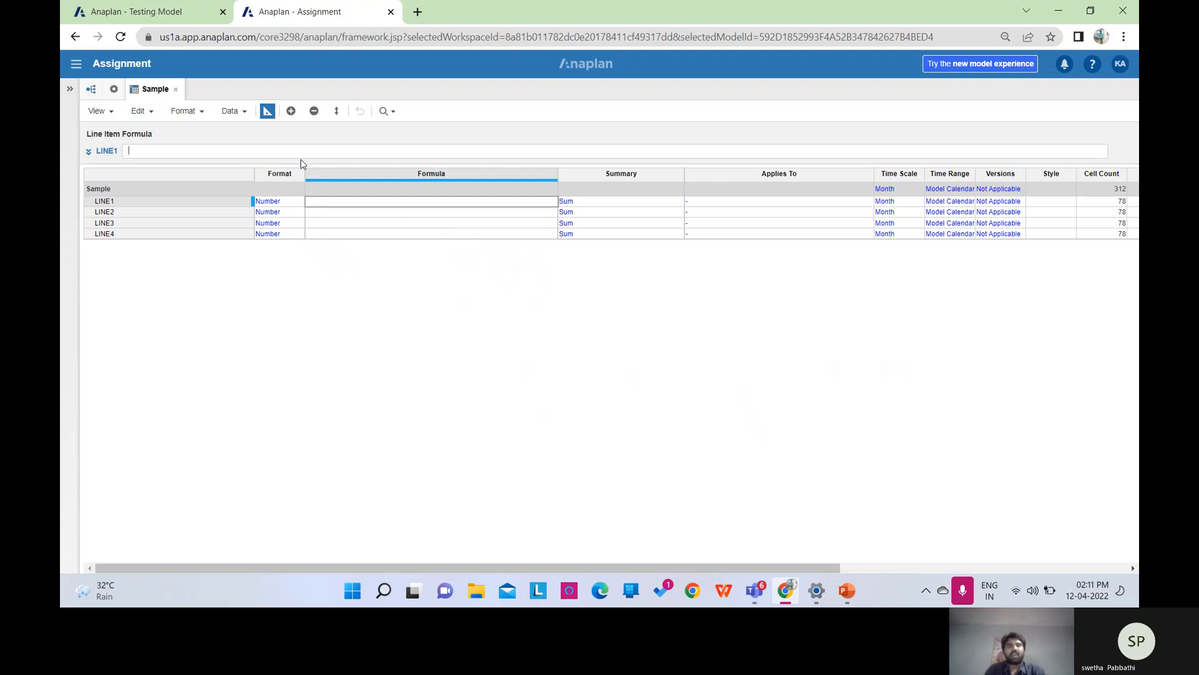
pyautogui.click(596, 201)
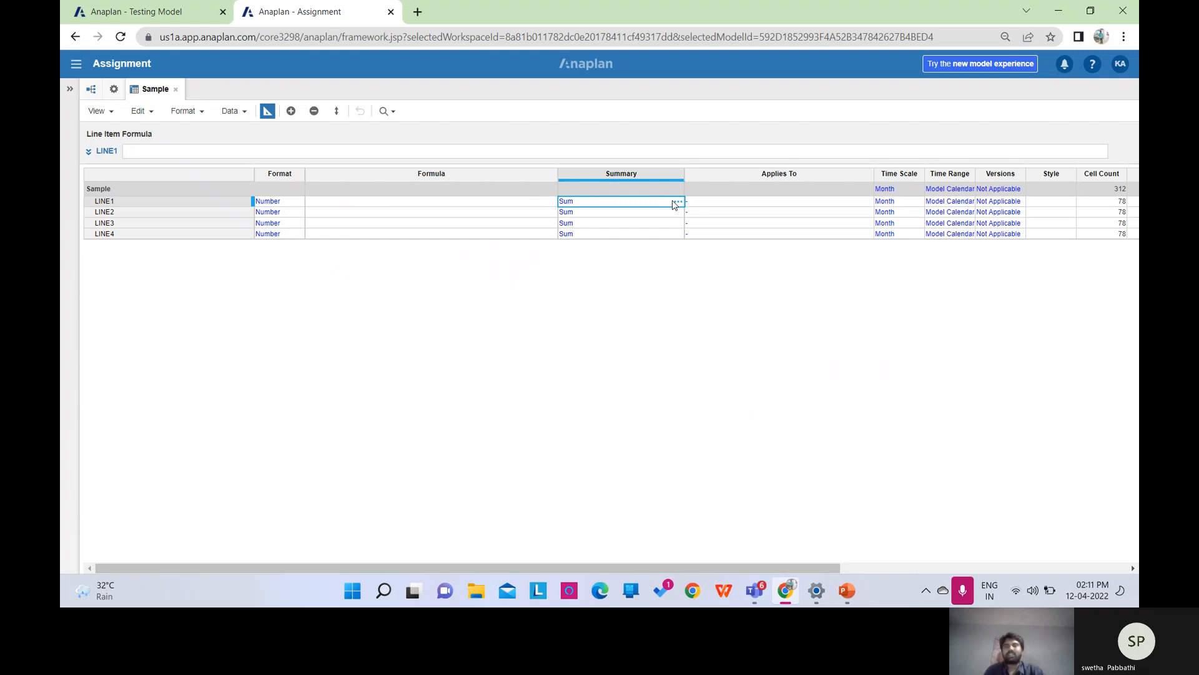
pyautogui.click(721, 203)
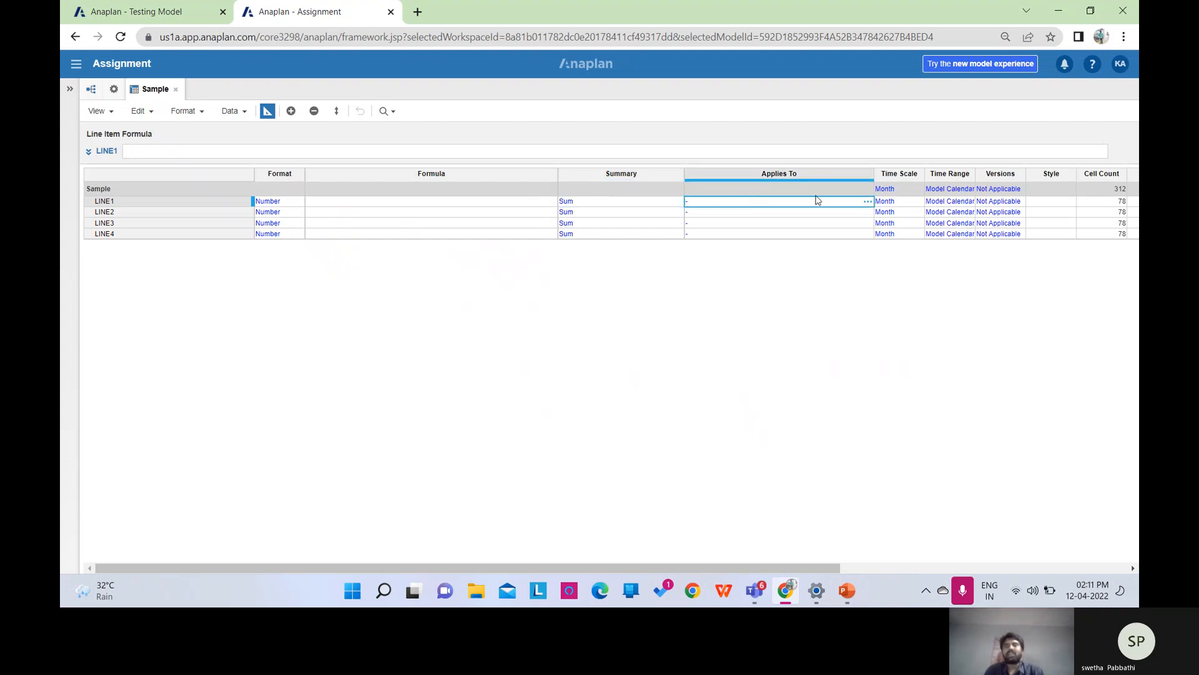
pyautogui.click(867, 201)
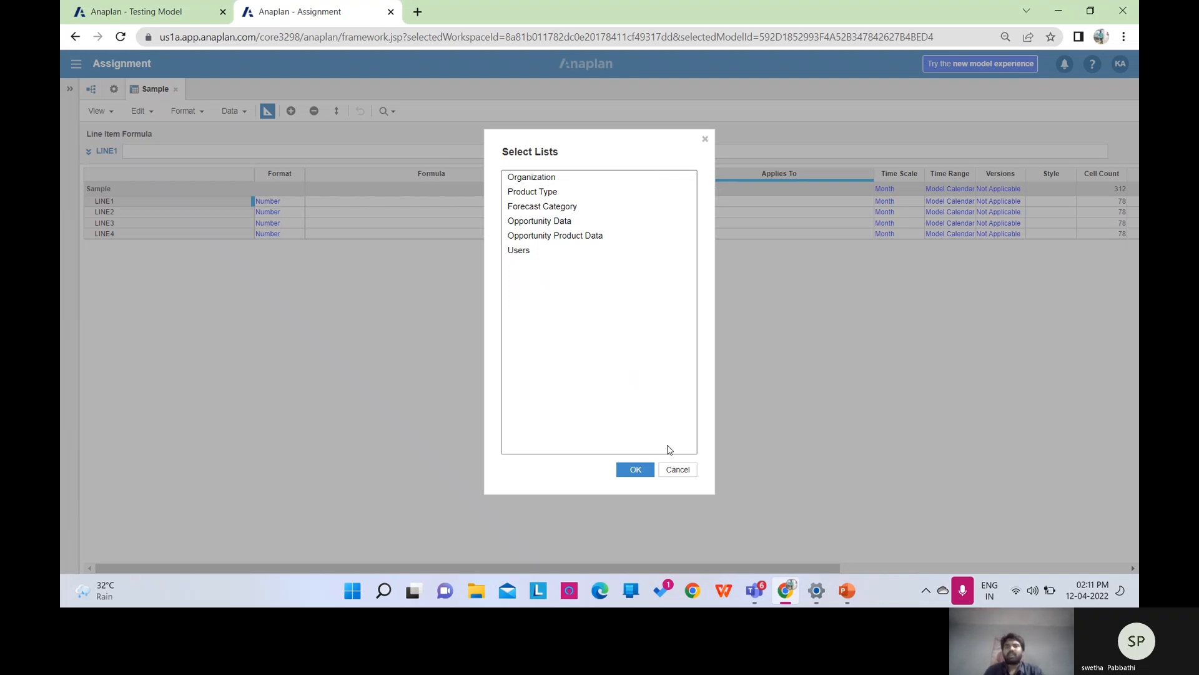
pyautogui.click(677, 468)
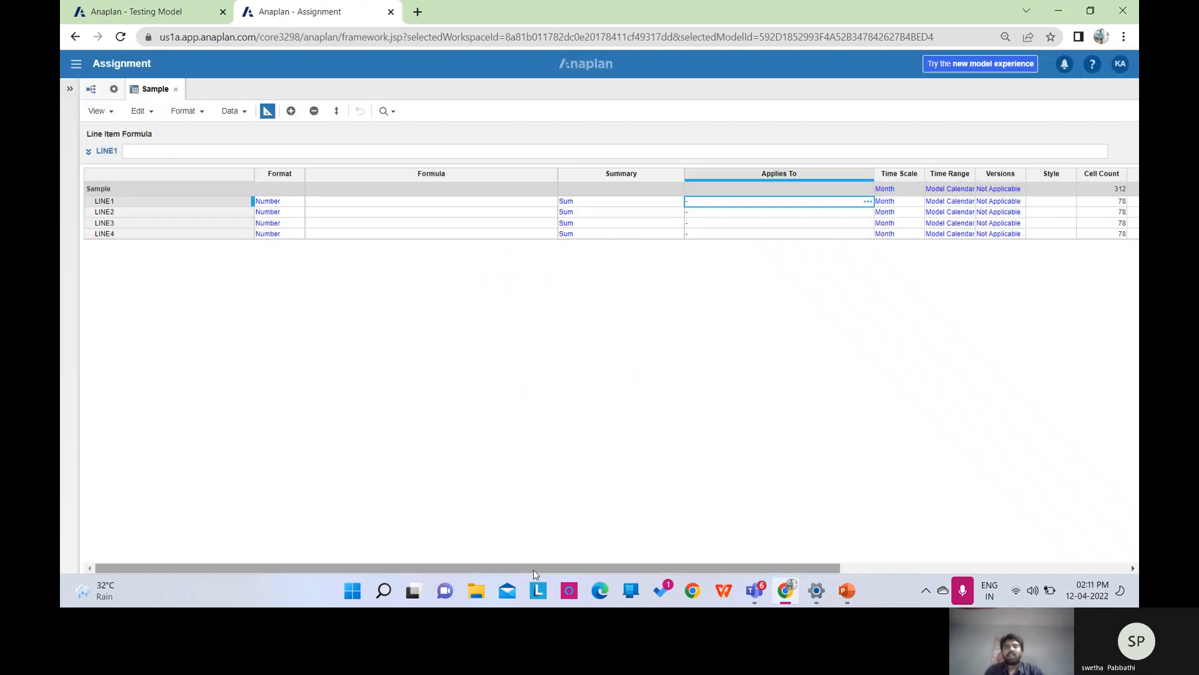
pyautogui.moveTo(528, 567); pyautogui.dragTo(546, 566)
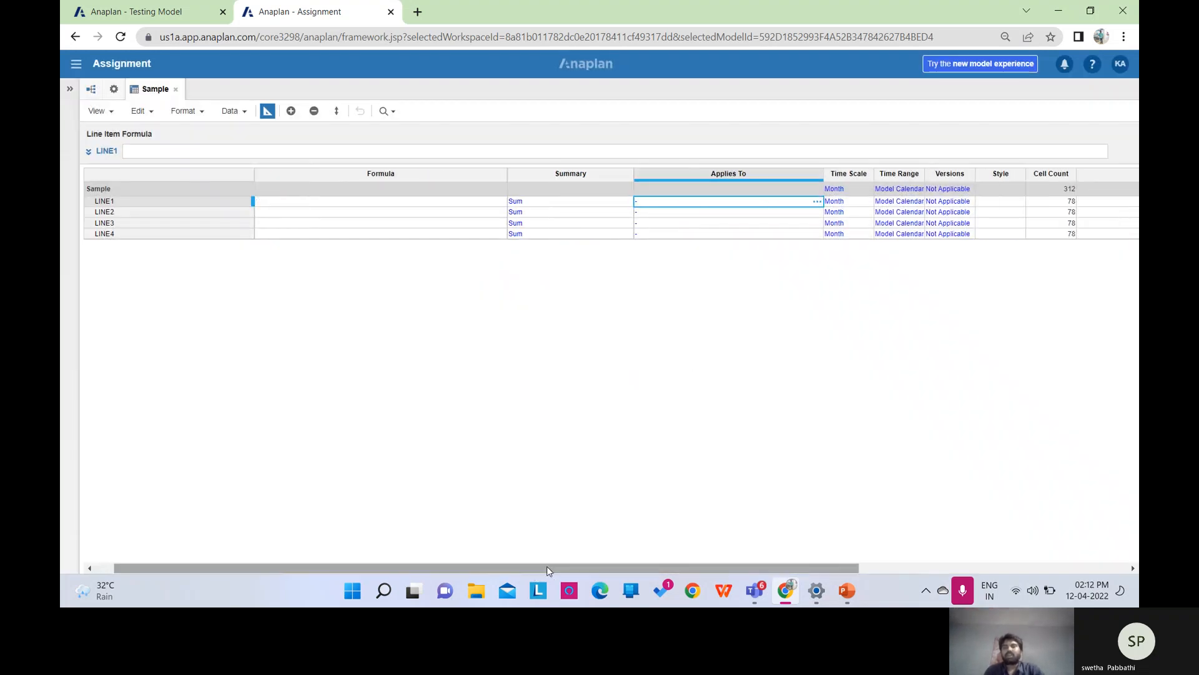
pyautogui.click(847, 190)
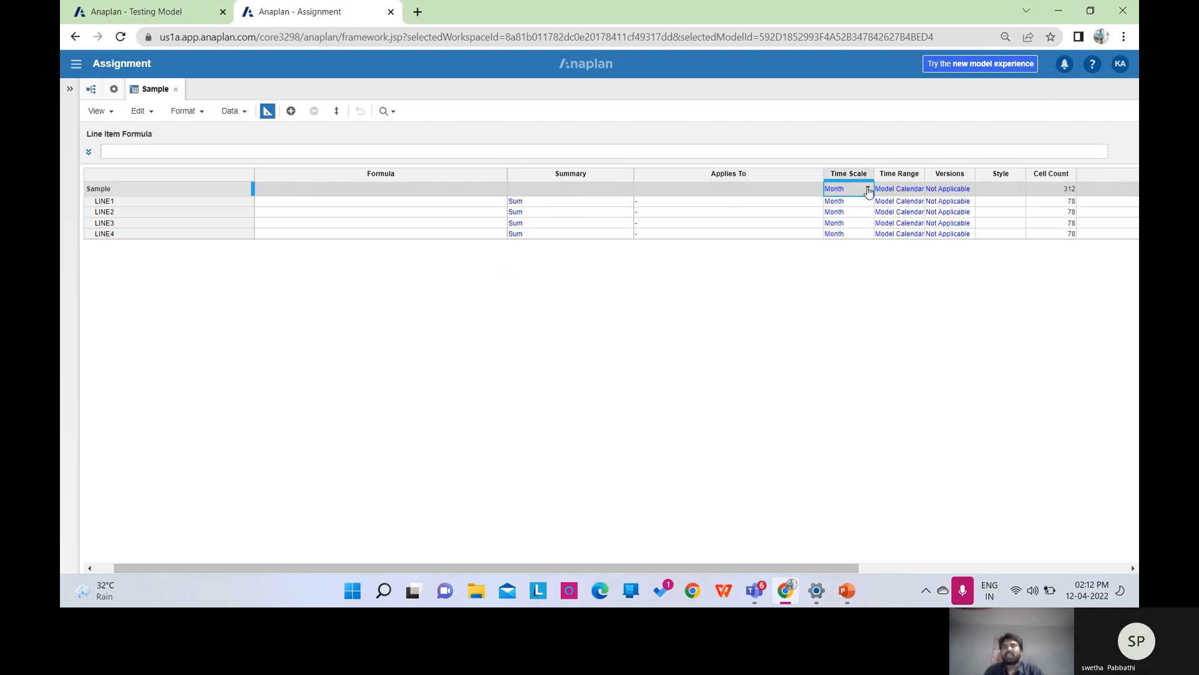
pyautogui.click(868, 190)
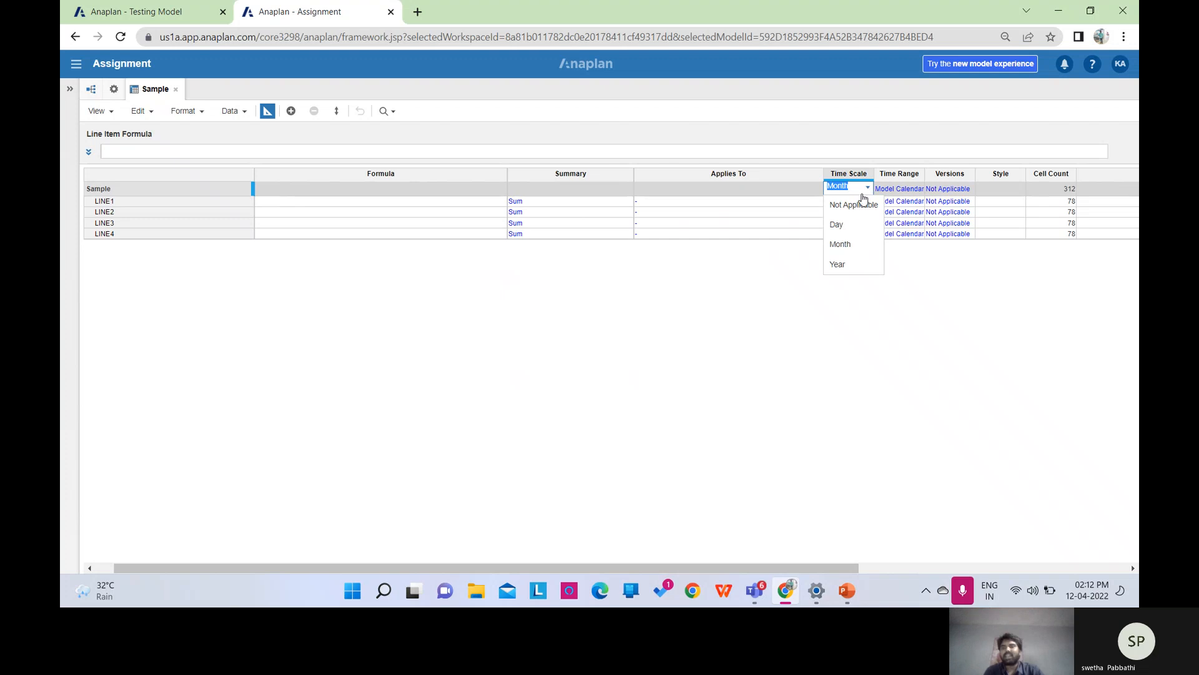
pyautogui.click(767, 326)
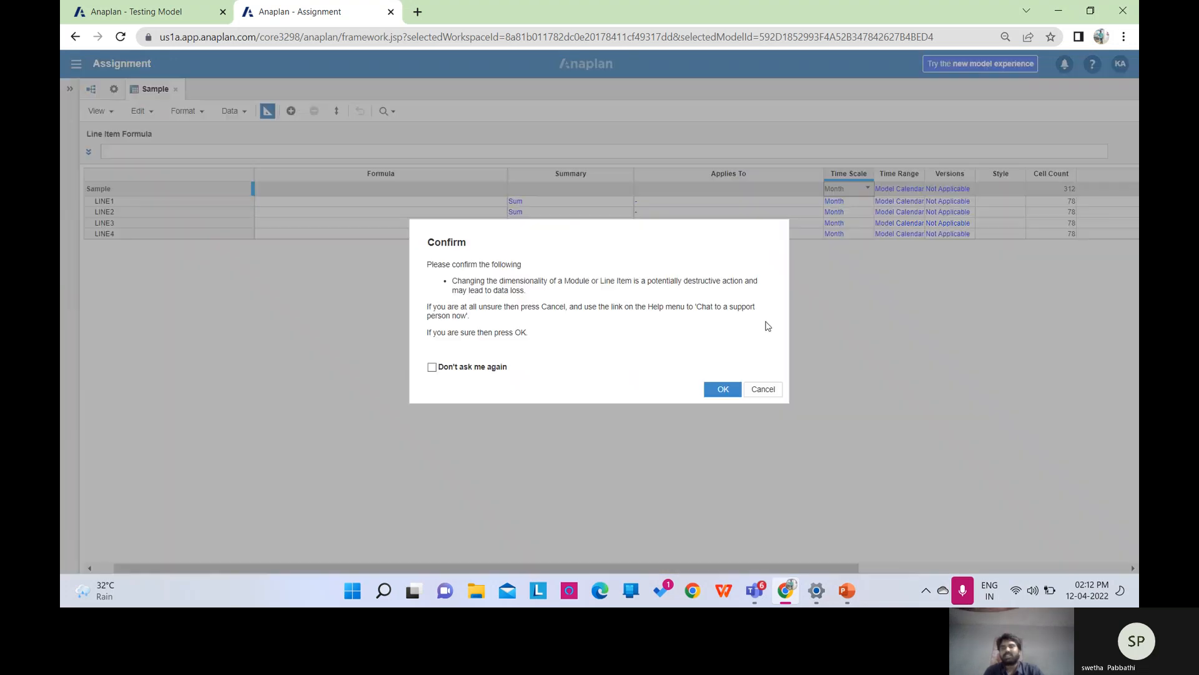
pyautogui.click(765, 391)
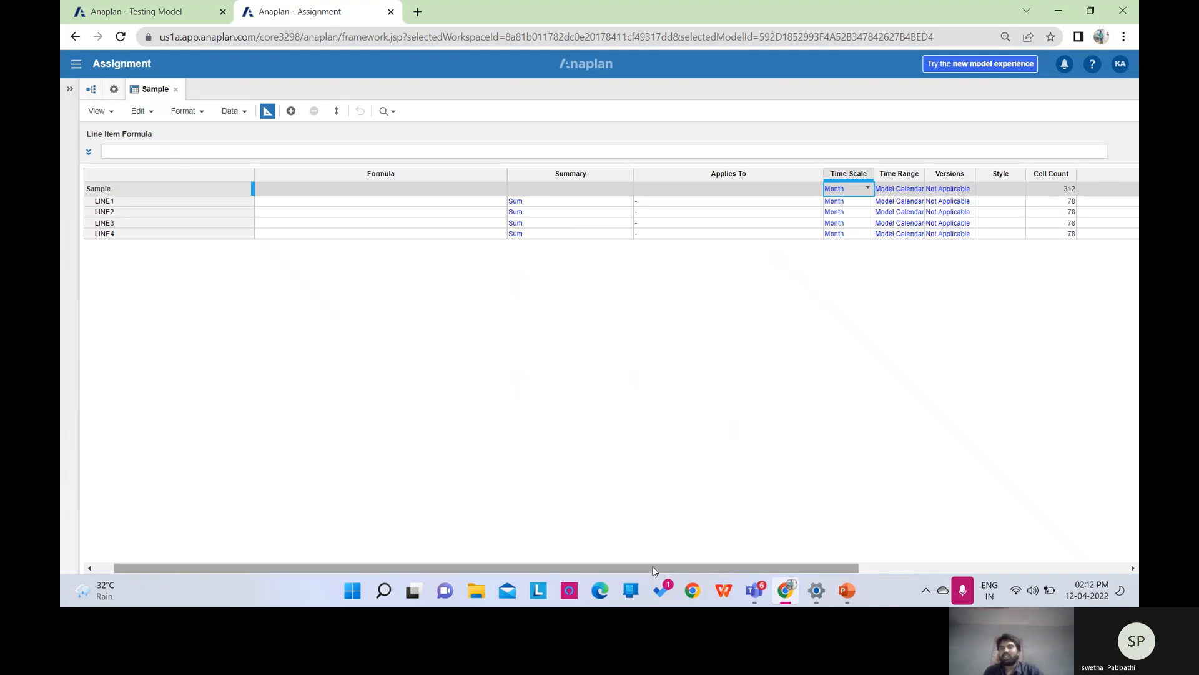
pyautogui.moveTo(656, 566); pyautogui.dragTo(688, 565)
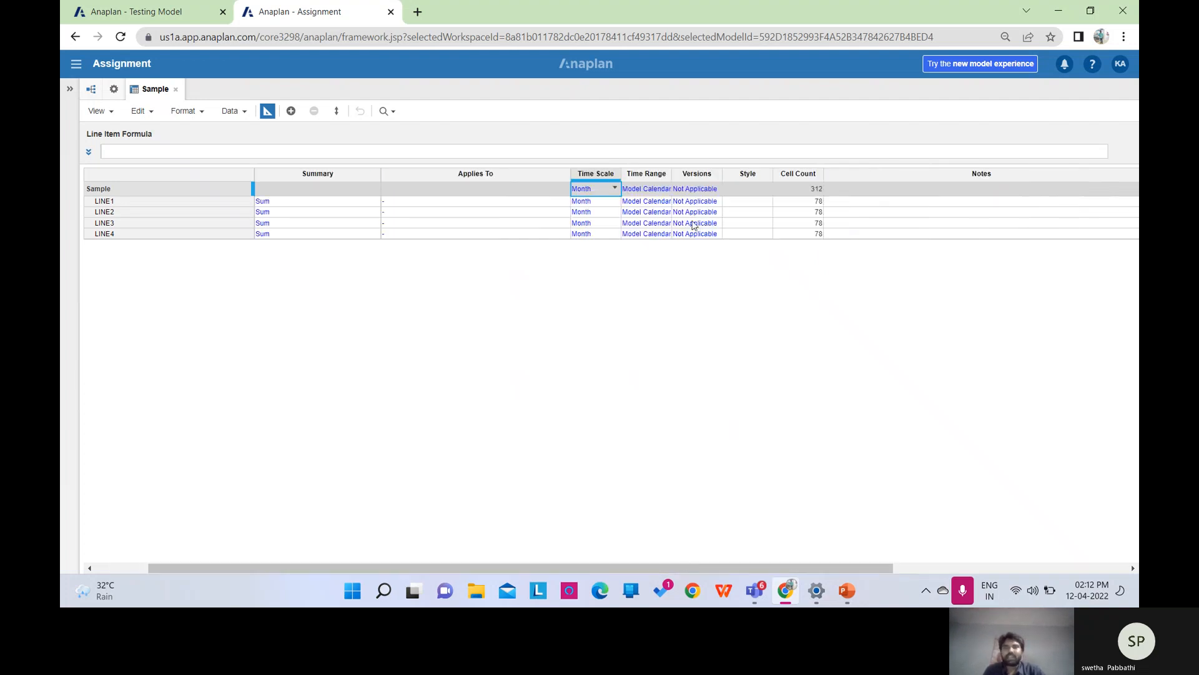
pyautogui.click(699, 192)
pyautogui.click(716, 189)
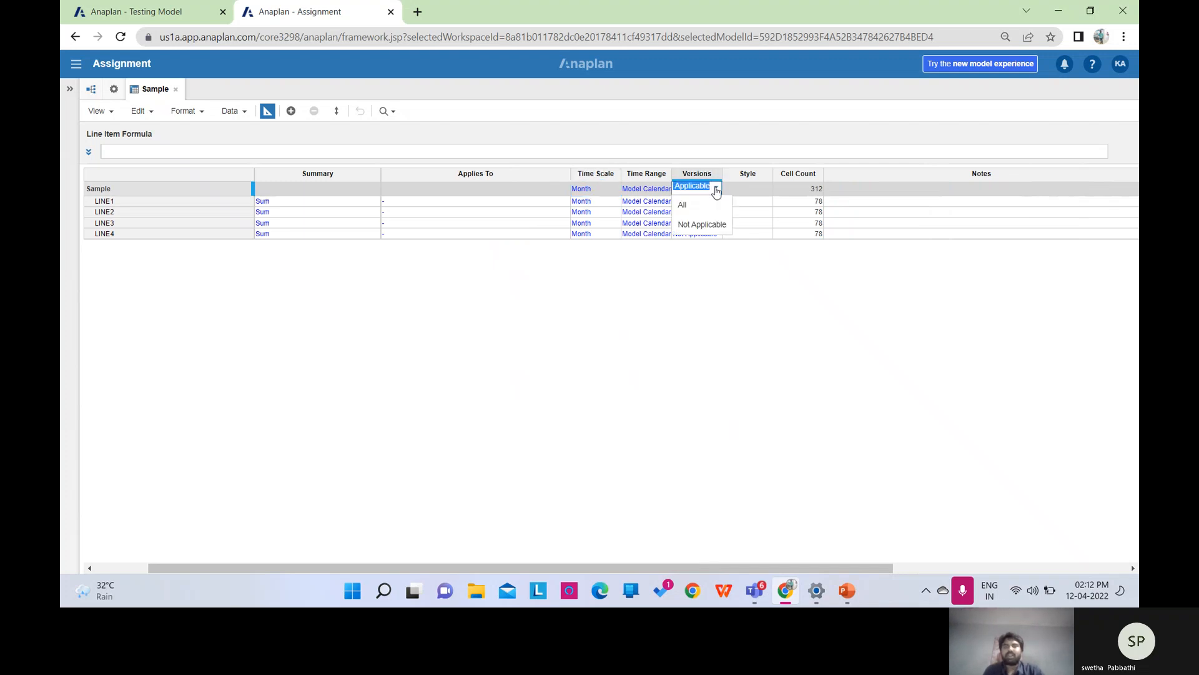
pyautogui.click(699, 209)
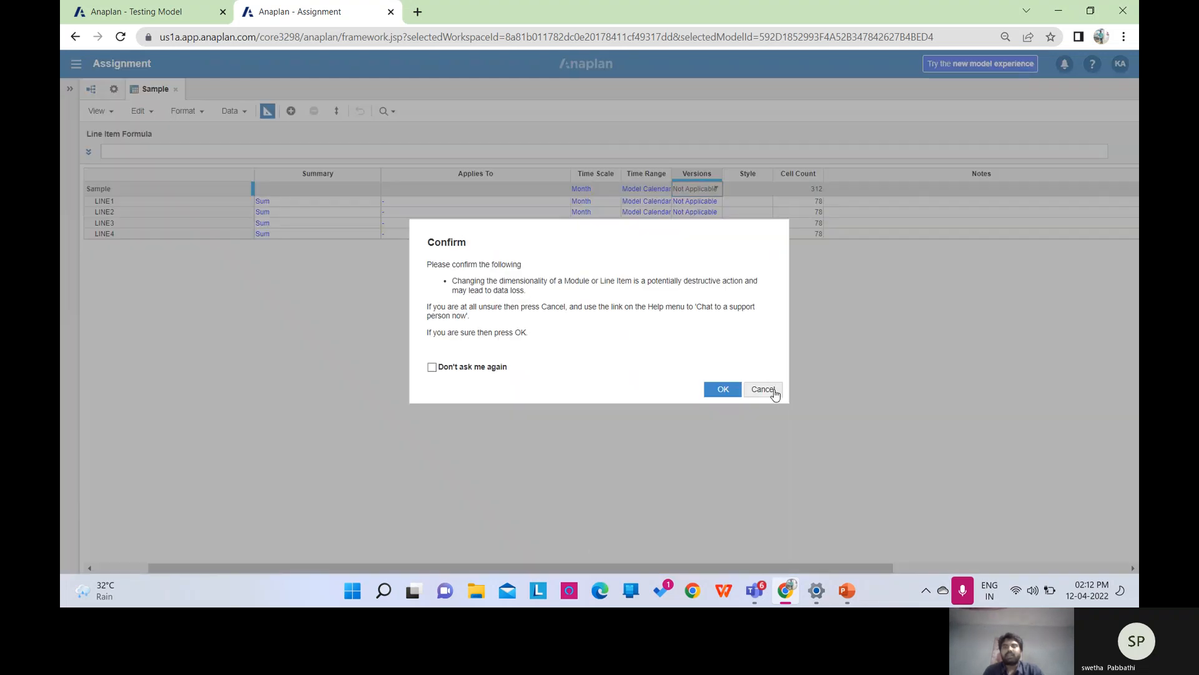
pyautogui.click(763, 390)
pyautogui.click(760, 192)
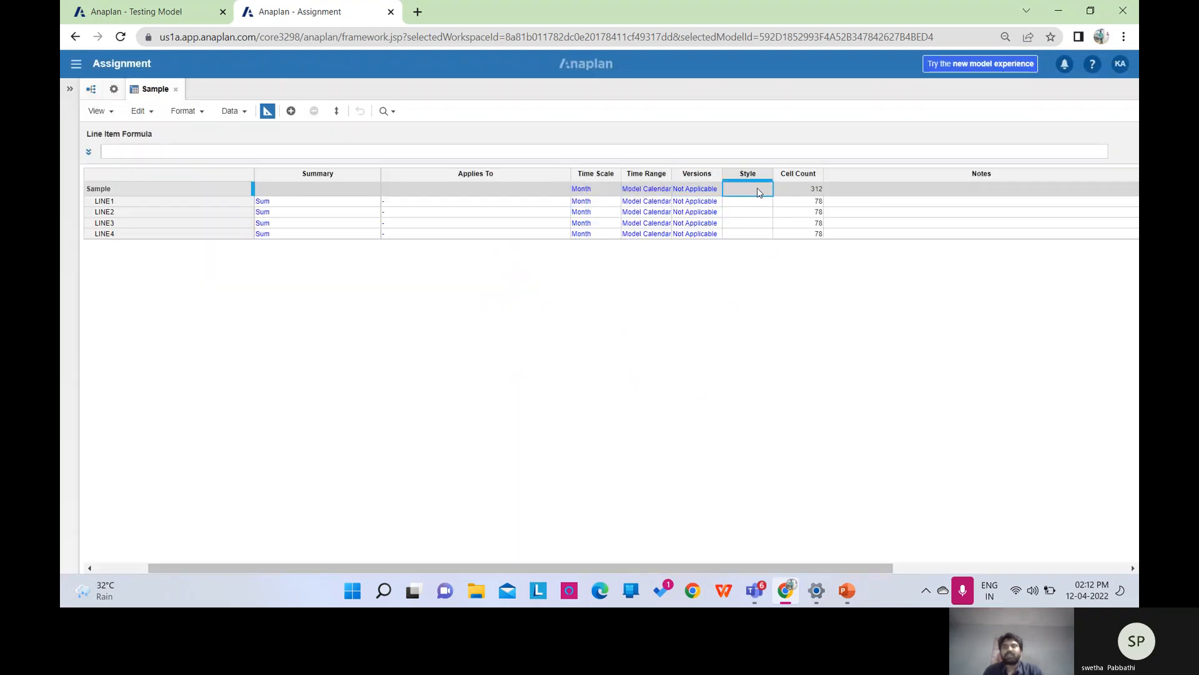
pyautogui.click(753, 202)
# Try the Normal, Heading1 and Heading2 styles on LINE1.
pyautogui.click(756, 212)
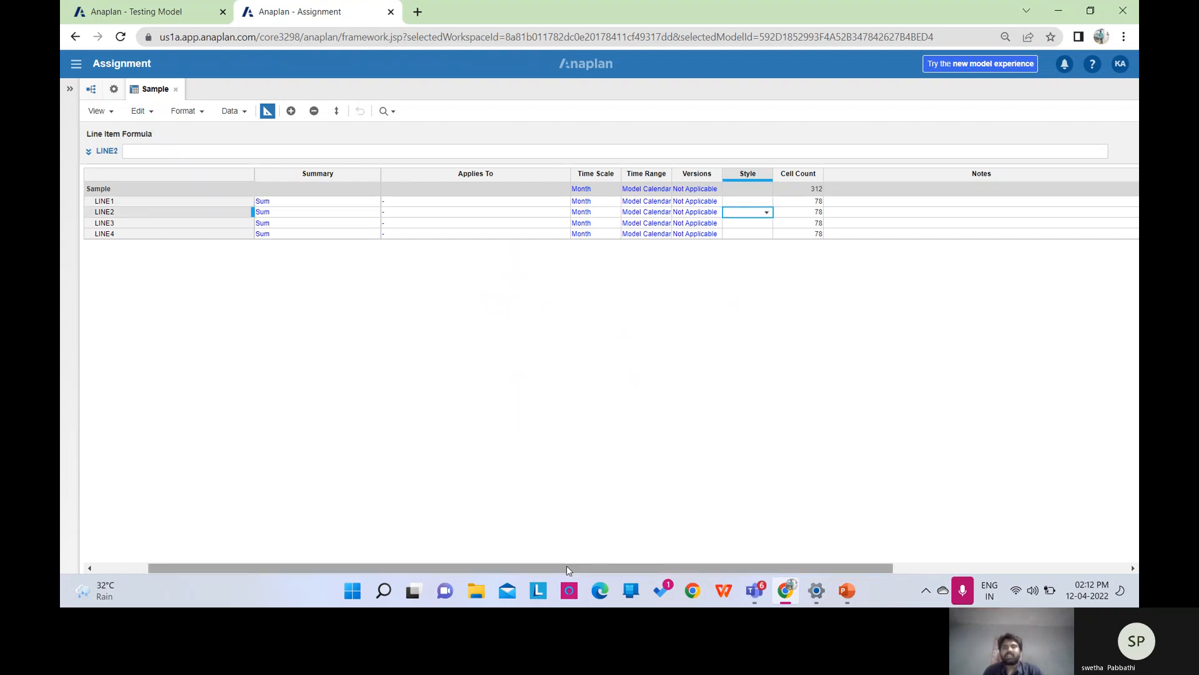
pyautogui.click(746, 202)
pyautogui.click(762, 203)
pyautogui.click(764, 203)
pyautogui.click(753, 217)
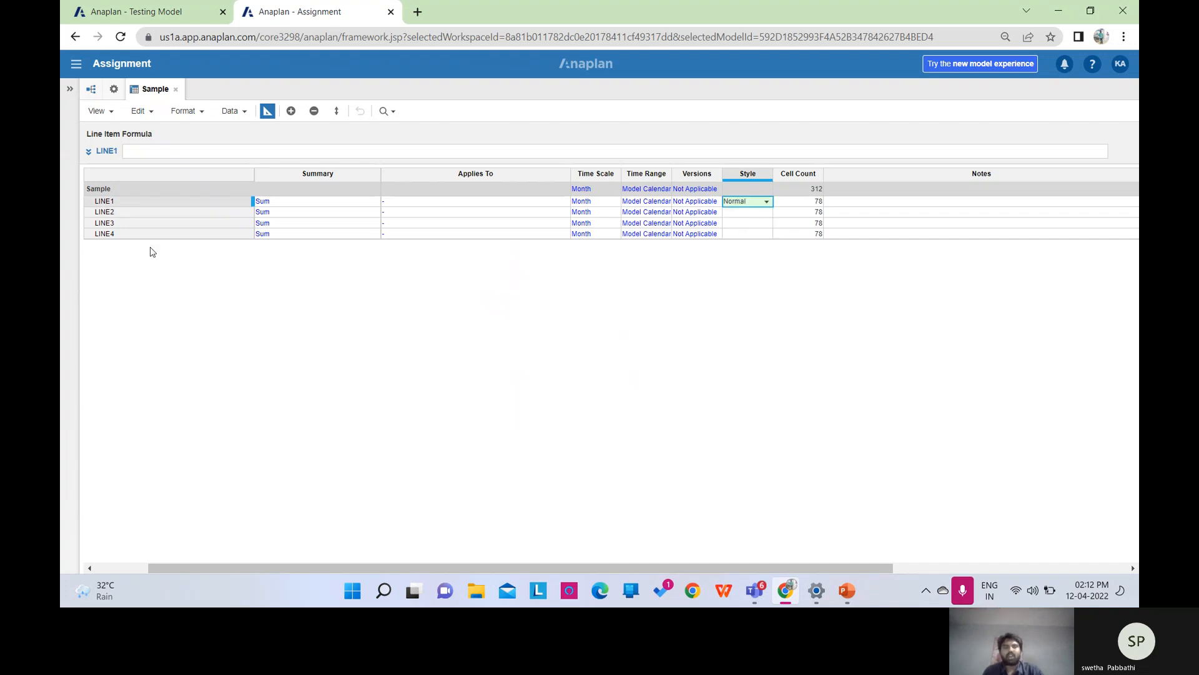
pyautogui.click(767, 204)
pyautogui.click(767, 205)
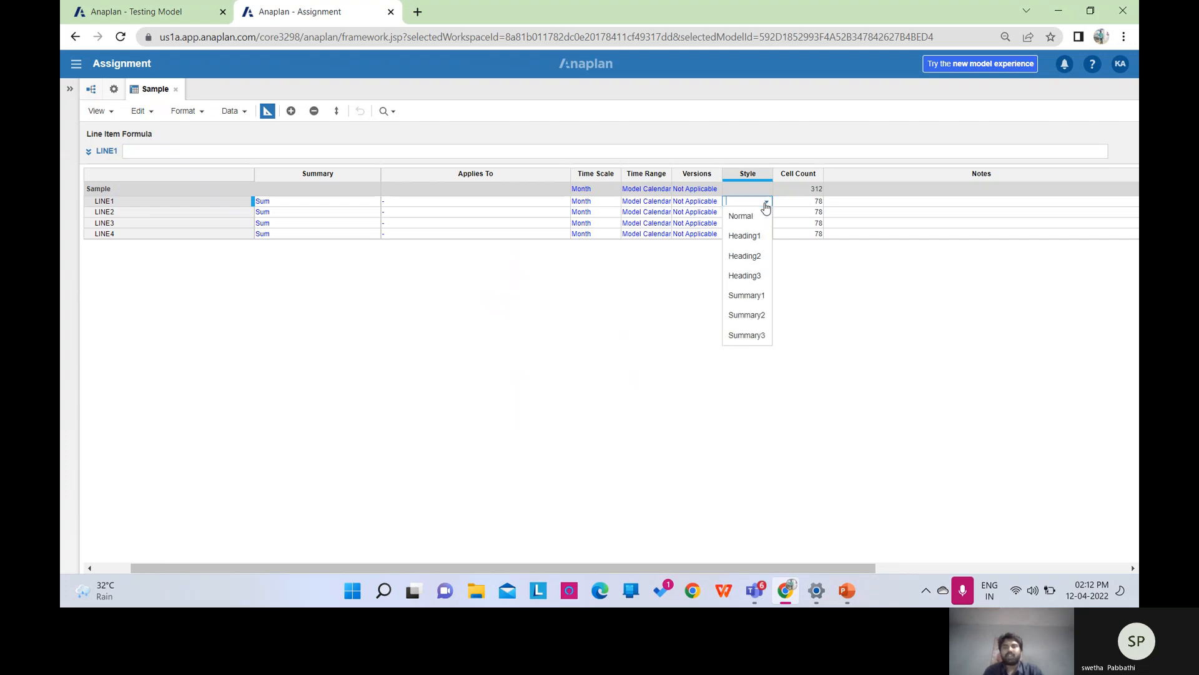
pyautogui.click(755, 242)
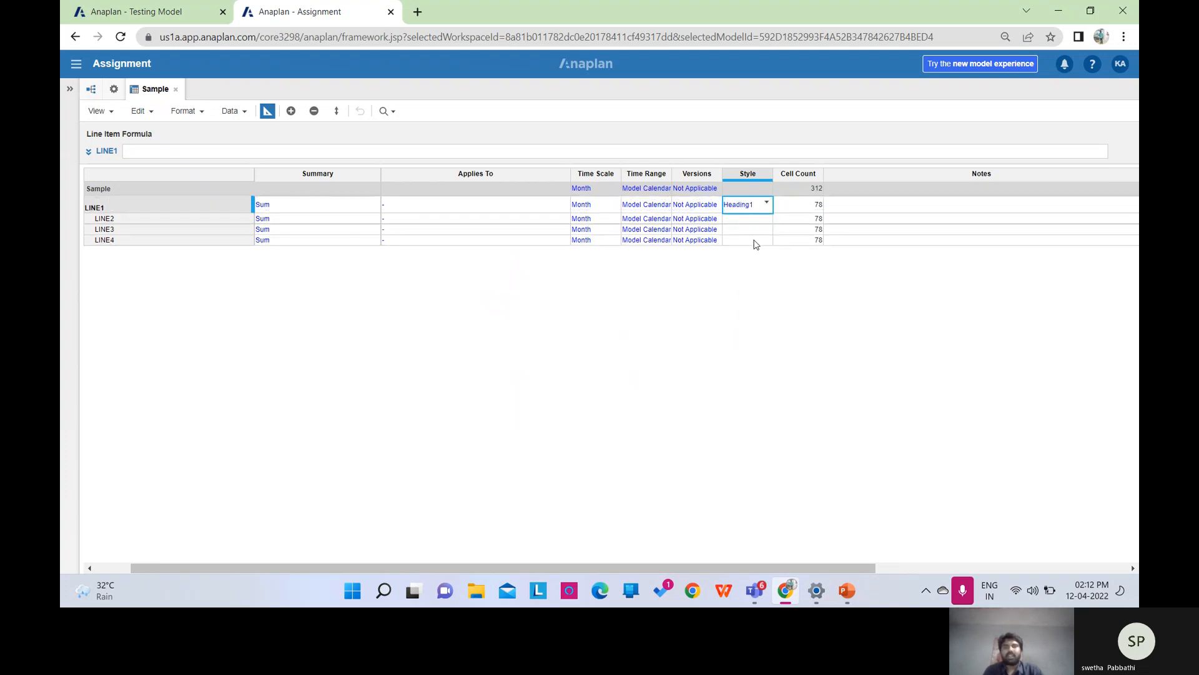
pyautogui.click(767, 203)
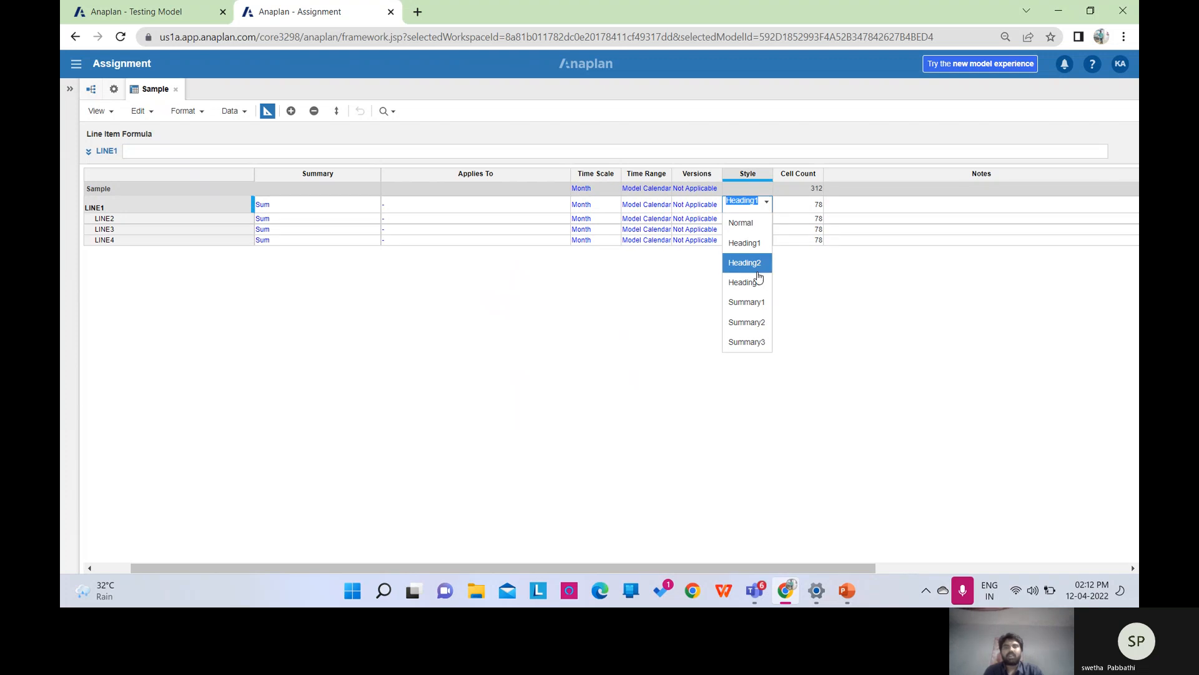
pyautogui.click(758, 270)
pyautogui.click(766, 204)
pyautogui.click(757, 265)
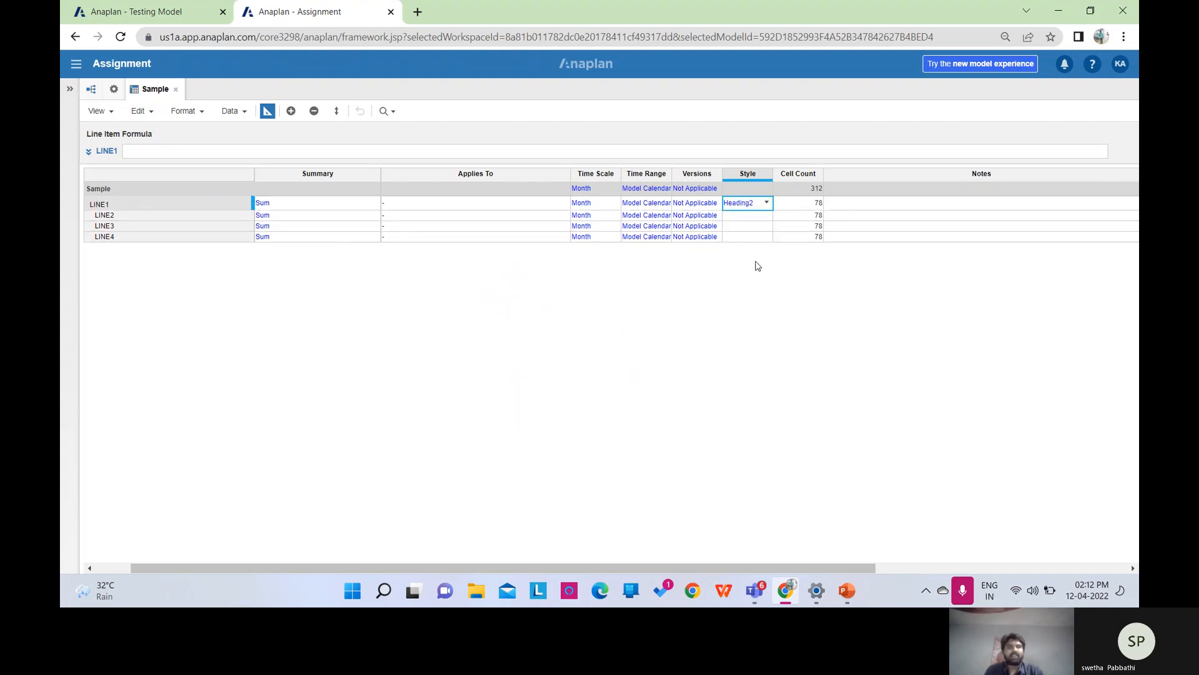
# Apply Heading3, then Summary1 to LINE1, and finally set it back to Normal.
pyautogui.click(176, 206)
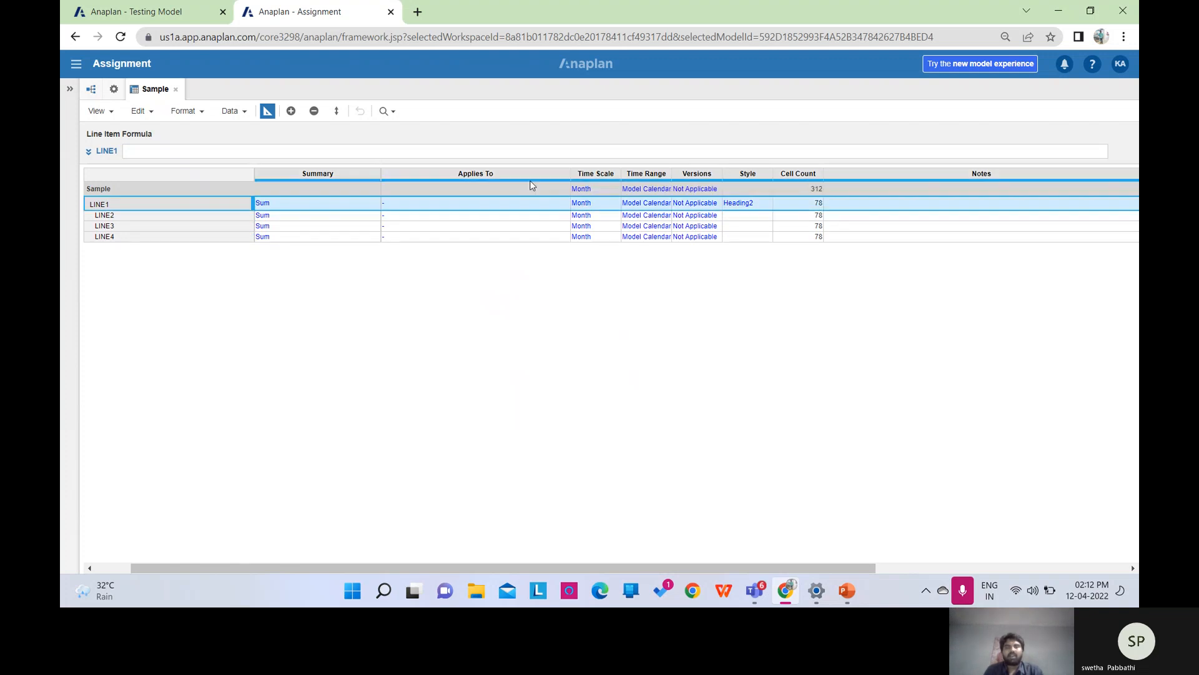
pyautogui.click(767, 204)
pyautogui.click(767, 204)
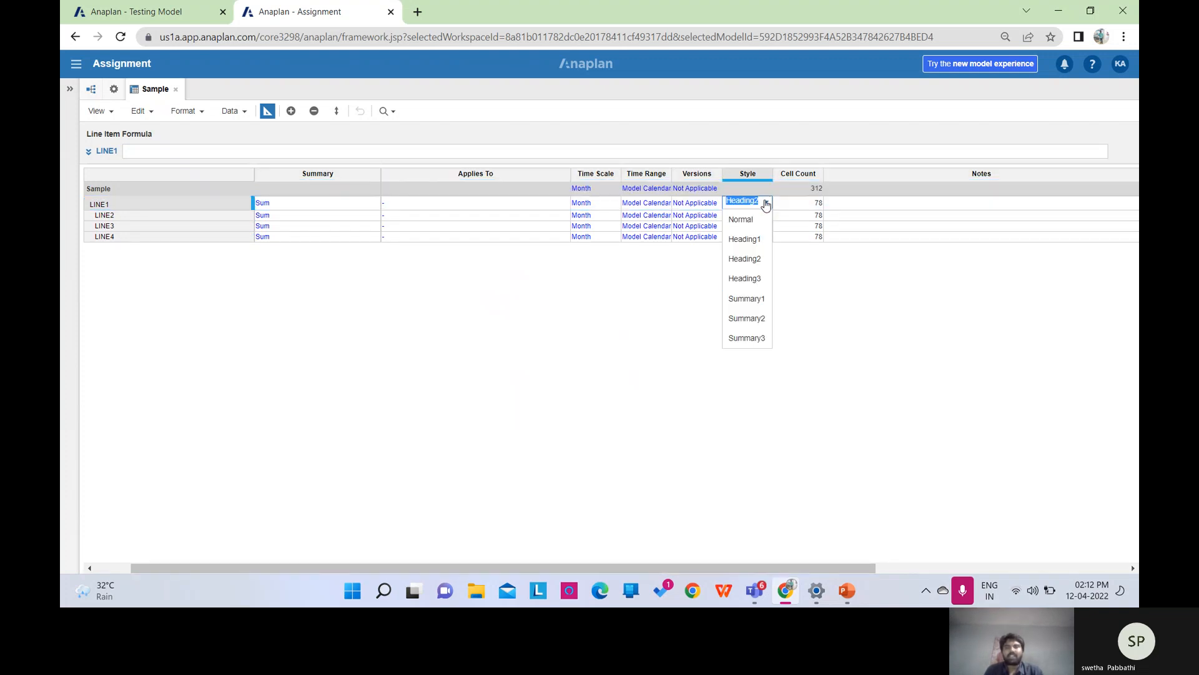
pyautogui.click(754, 289)
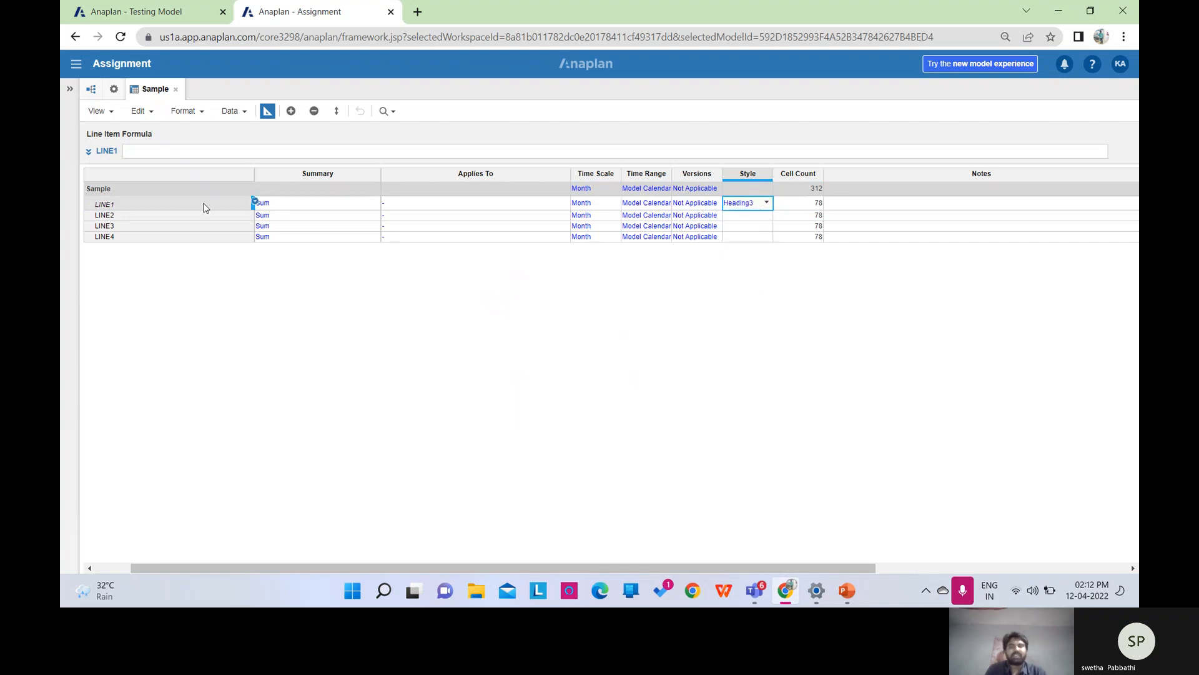
pyautogui.click(766, 204)
pyautogui.click(761, 305)
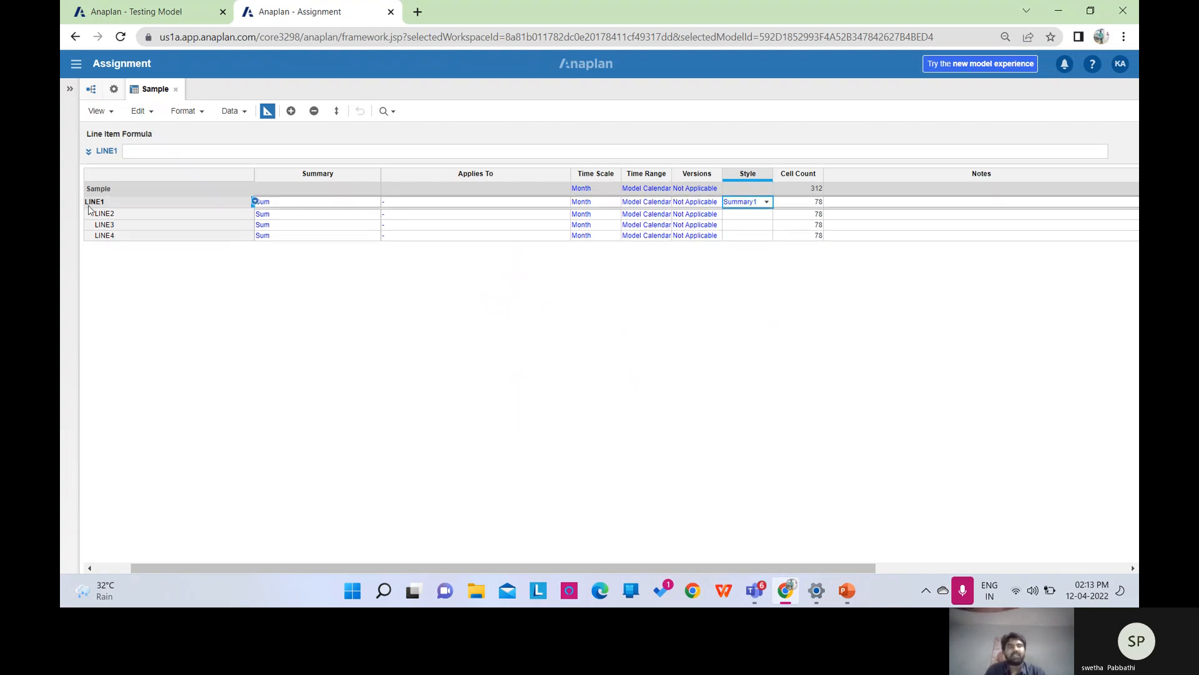
pyautogui.click(766, 203)
pyautogui.click(749, 223)
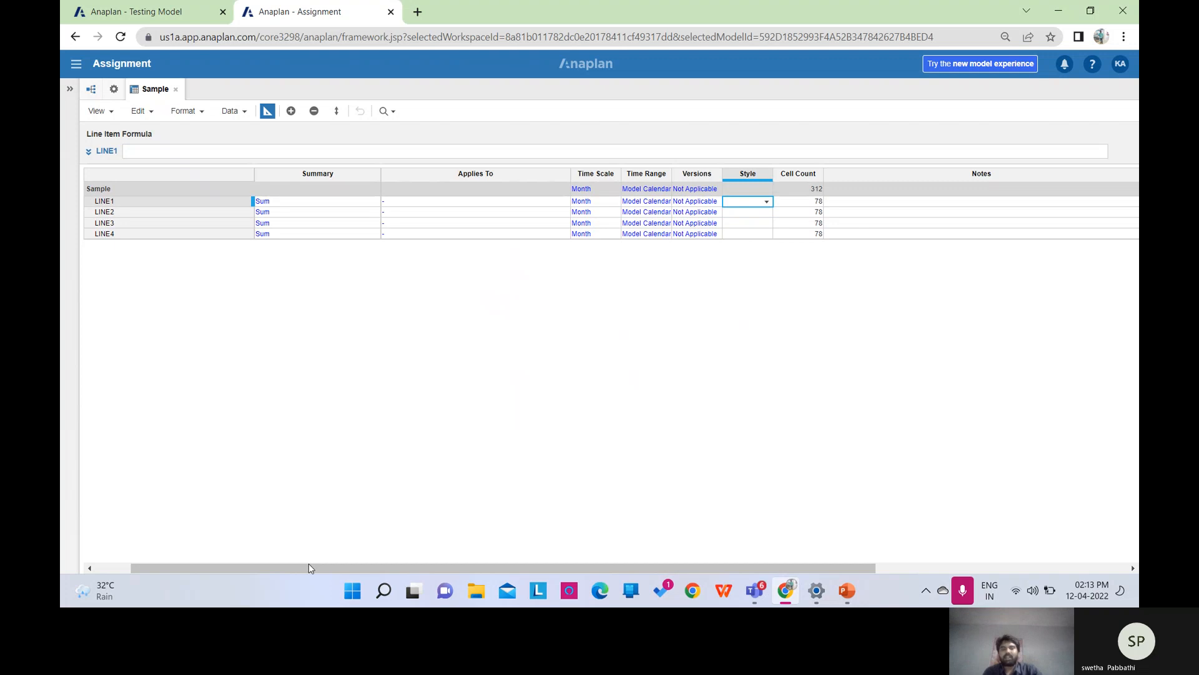
# Point out the module's 312 total cells and LINE1's 78 cells.
pyautogui.moveTo(309, 566); pyautogui.dragTo(316, 568)
pyautogui.click(800, 193)
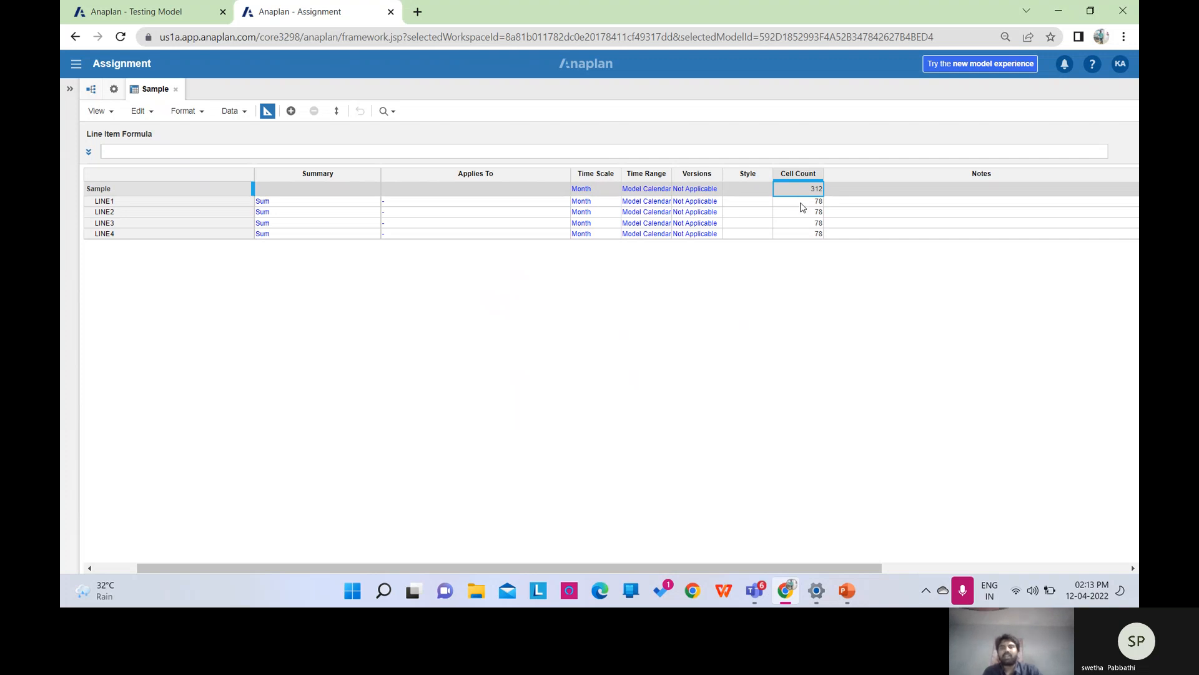
pyautogui.click(801, 203)
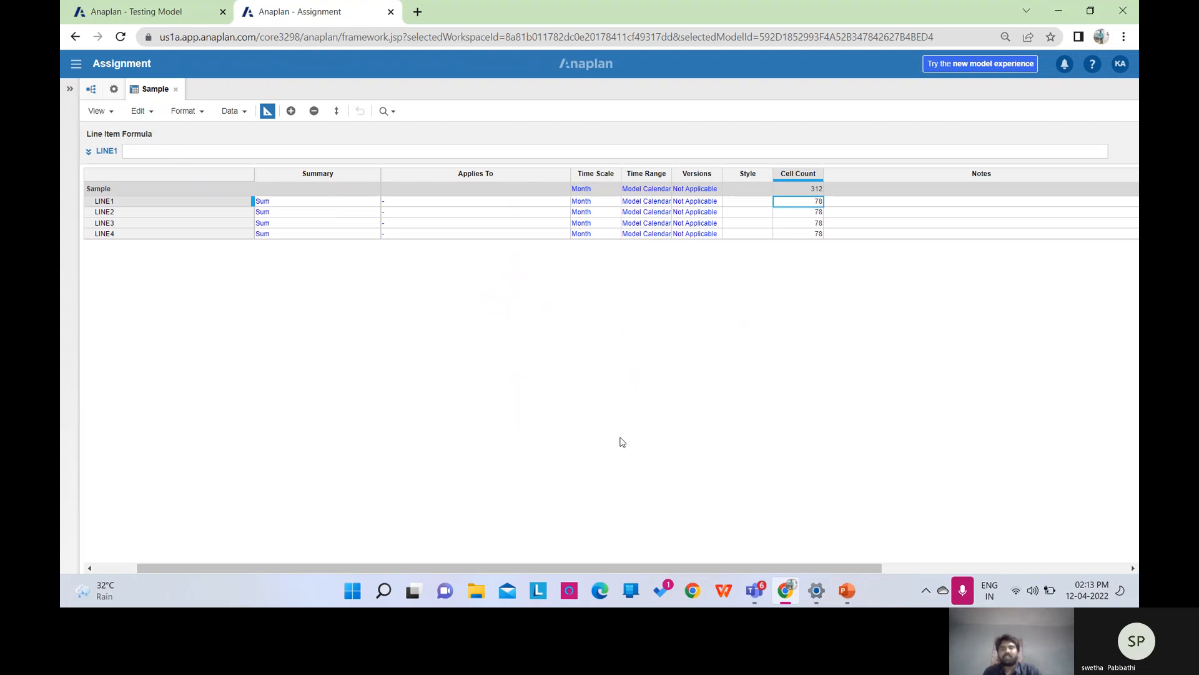
# Scroll to the Notes column, step through LINE1–LINE3 notes, and scroll back.
pyautogui.moveTo(516, 566); pyautogui.dragTo(539, 564)
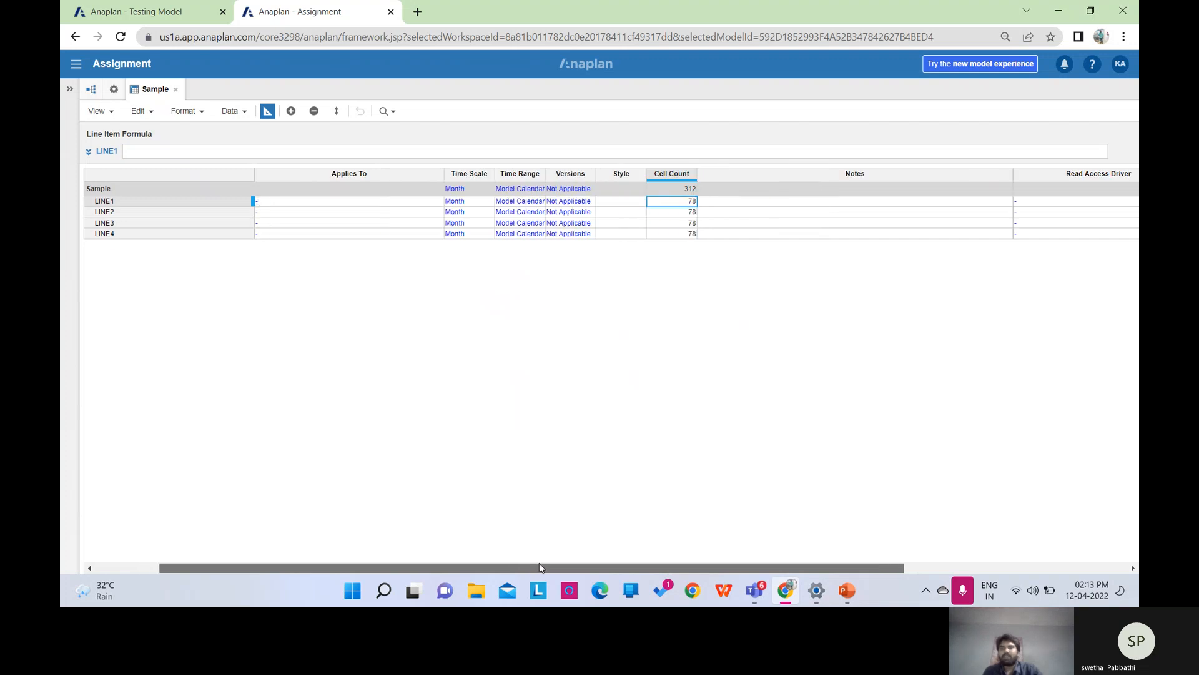
pyautogui.click(775, 207)
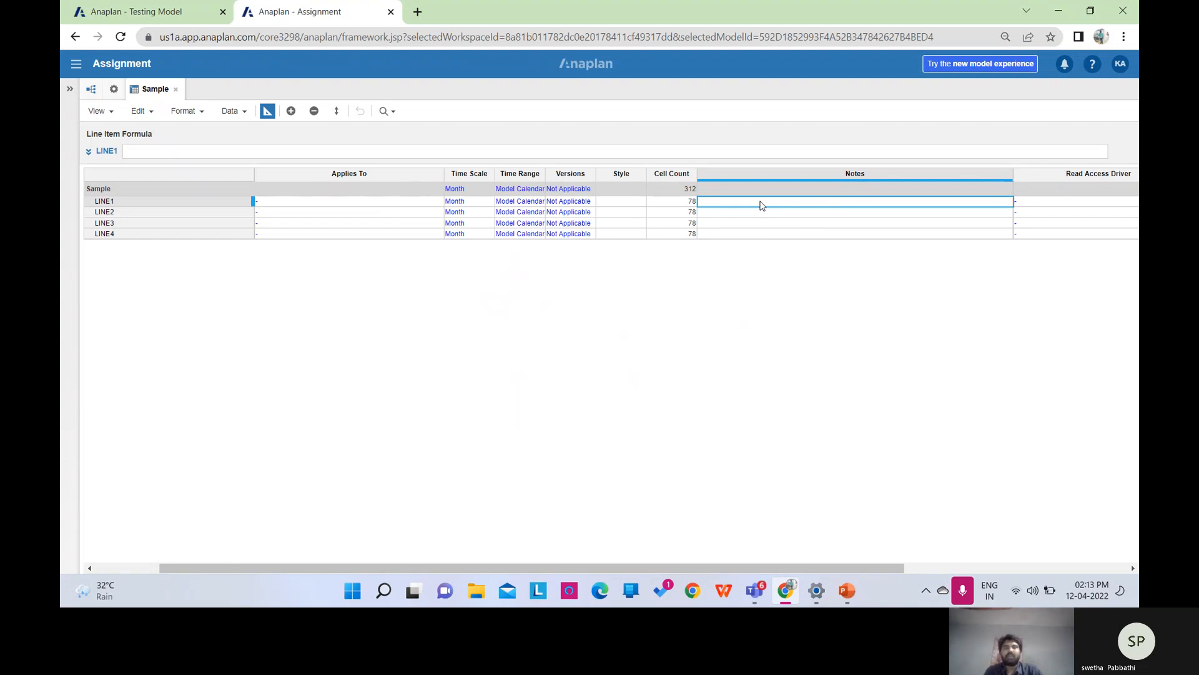
pyautogui.click(741, 217)
pyautogui.click(743, 224)
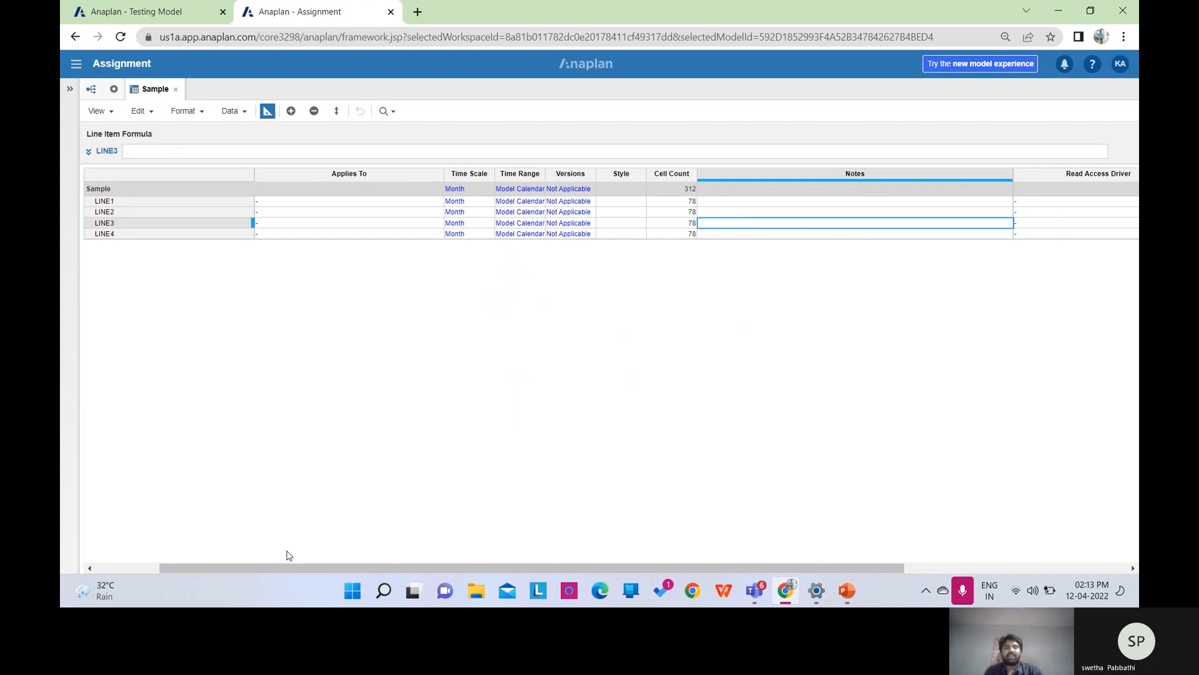
pyautogui.moveTo(289, 566); pyautogui.dragTo(198, 557)
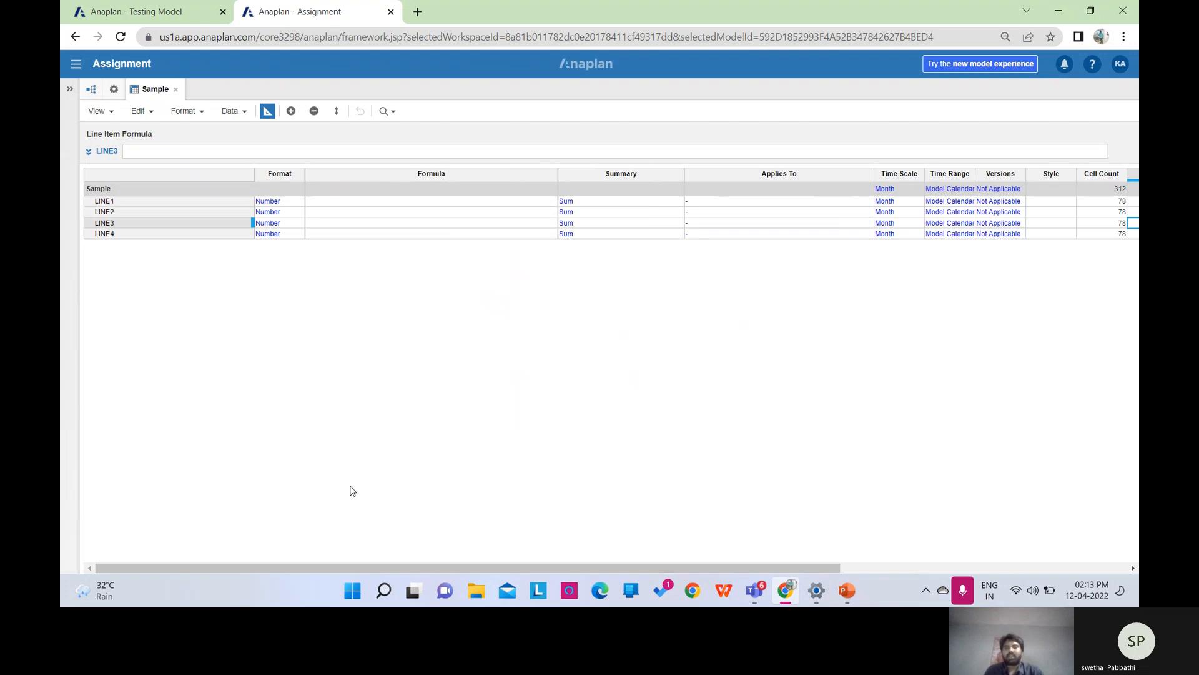
# Scroll the PowerPoint deck to slide 11 on Summary Method, then minimize it.
pyautogui.click(848, 591)
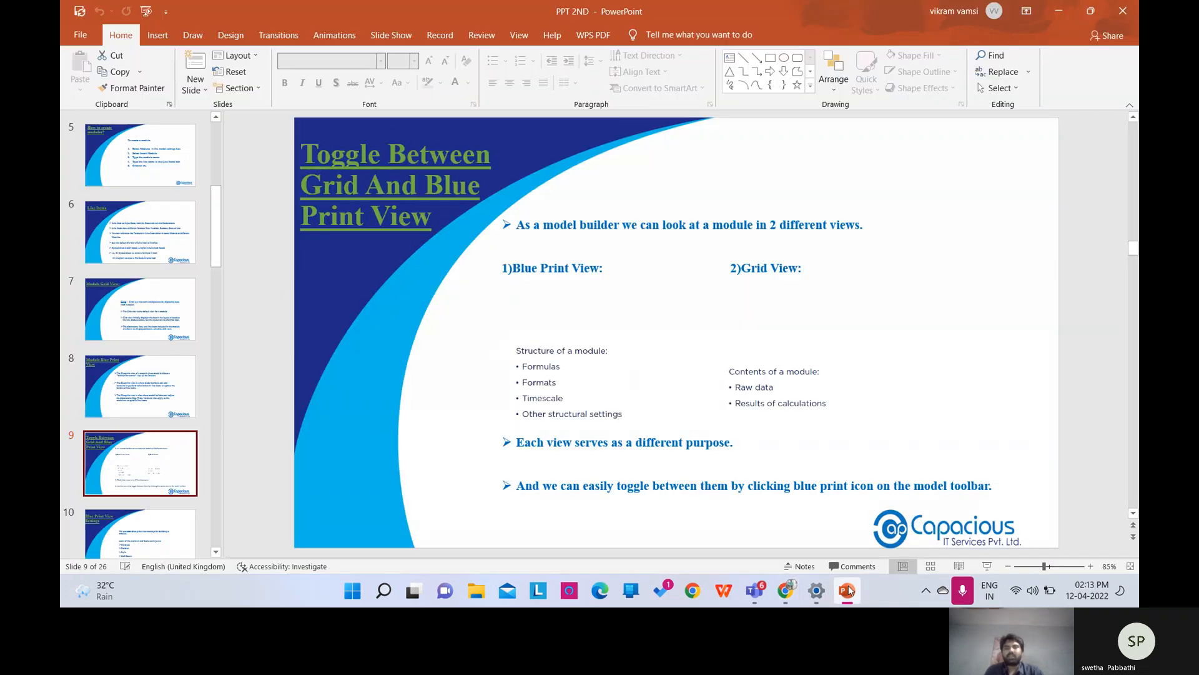
pyautogui.scroll(-1, 810, 498)
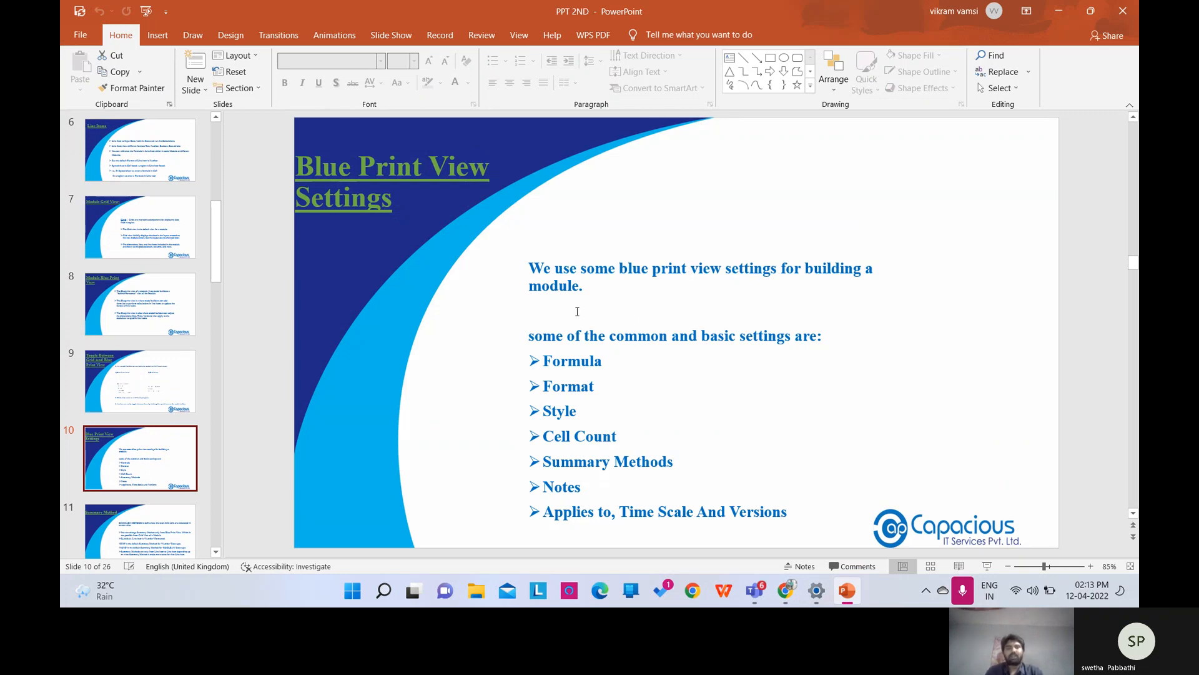
pyautogui.scroll(-1, 577, 311)
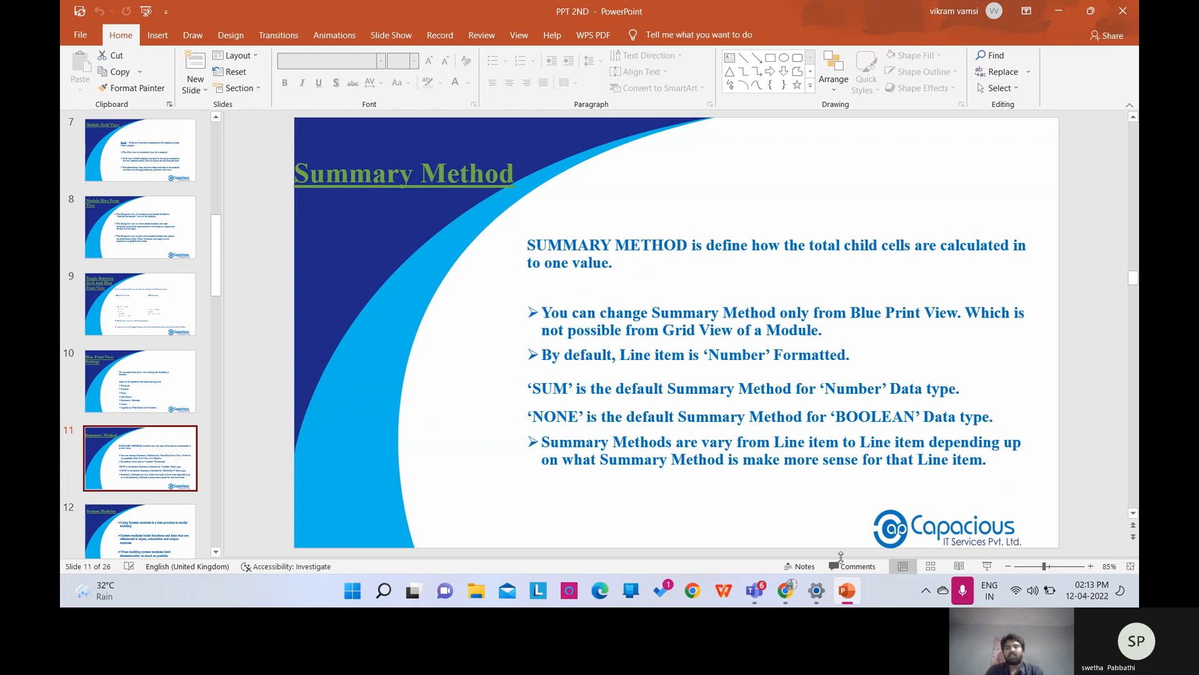
pyautogui.click(845, 590)
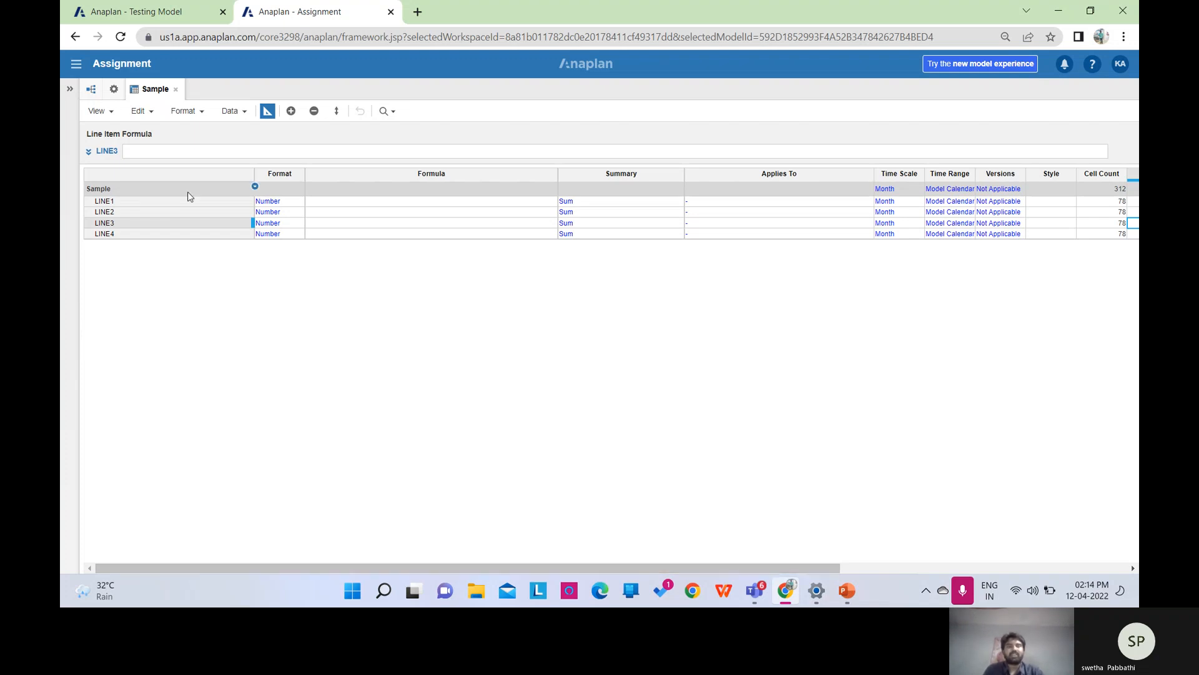
# Keep LINE1 as Number and set minimum significant digits to 2, after briefly trying decimal places.
pyautogui.click(287, 203)
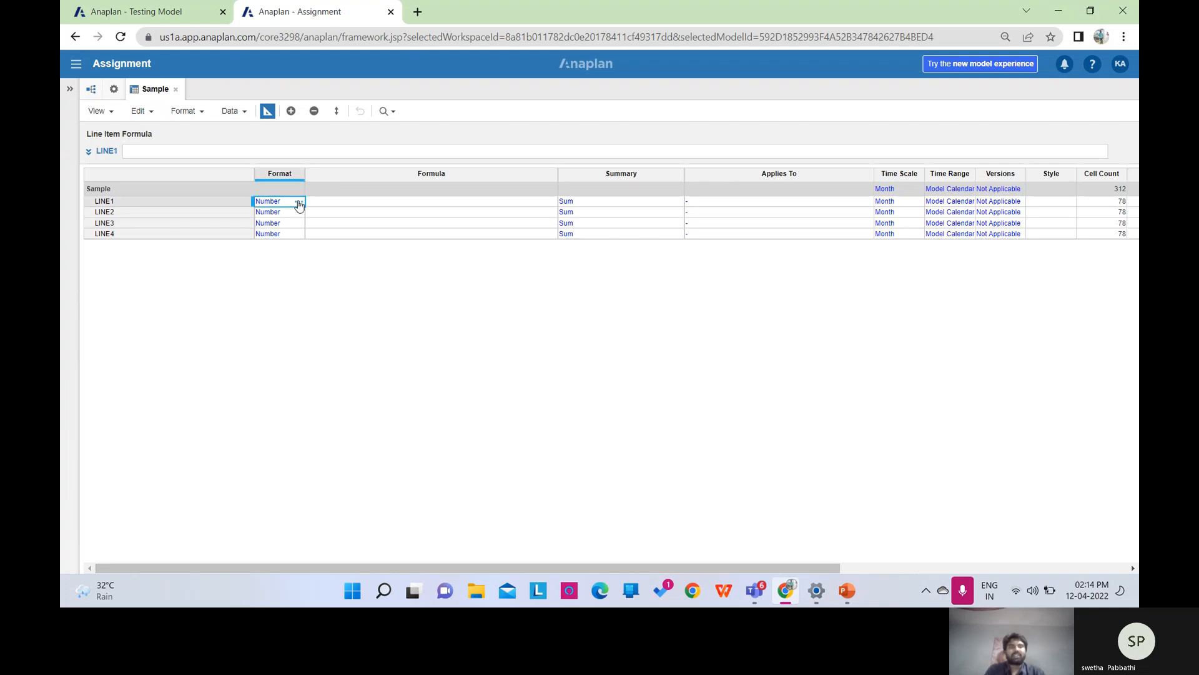
pyautogui.click(298, 202)
pyautogui.click(556, 175)
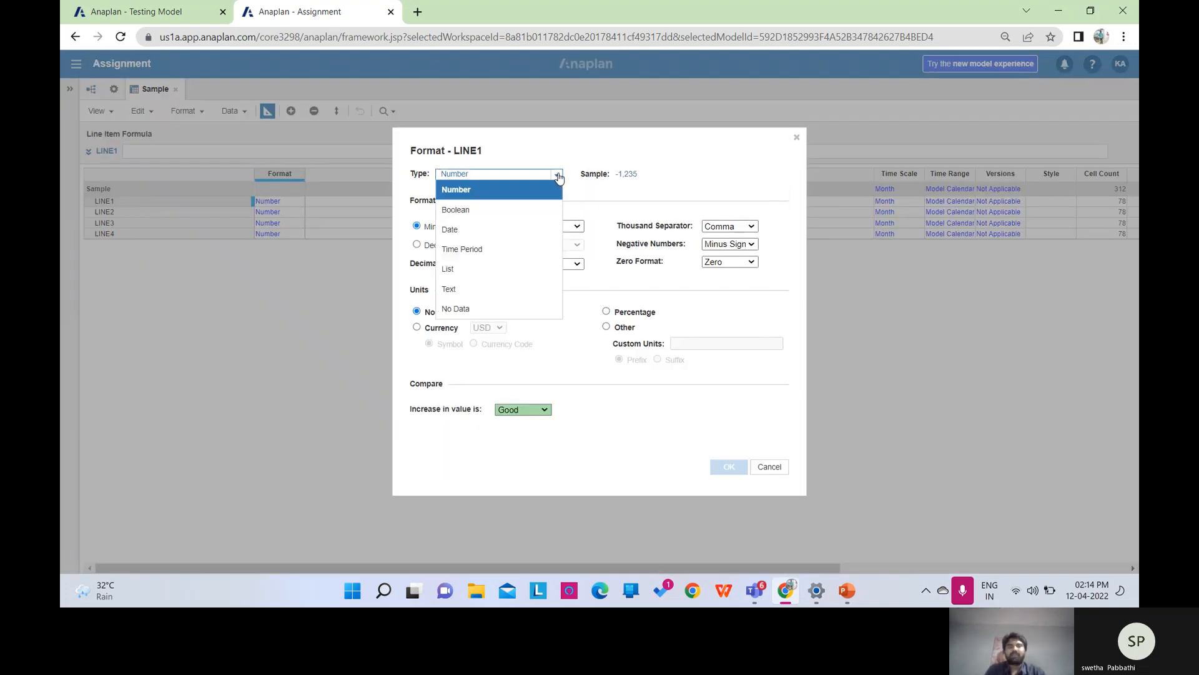
pyautogui.click(507, 190)
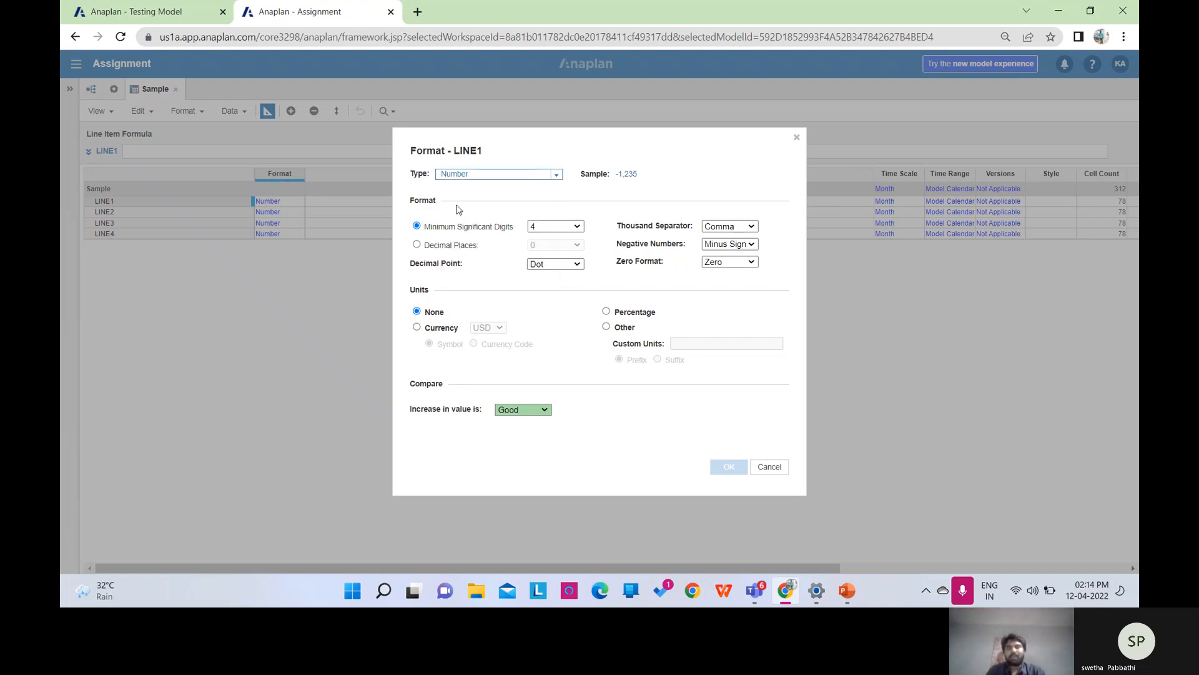
pyautogui.click(578, 227)
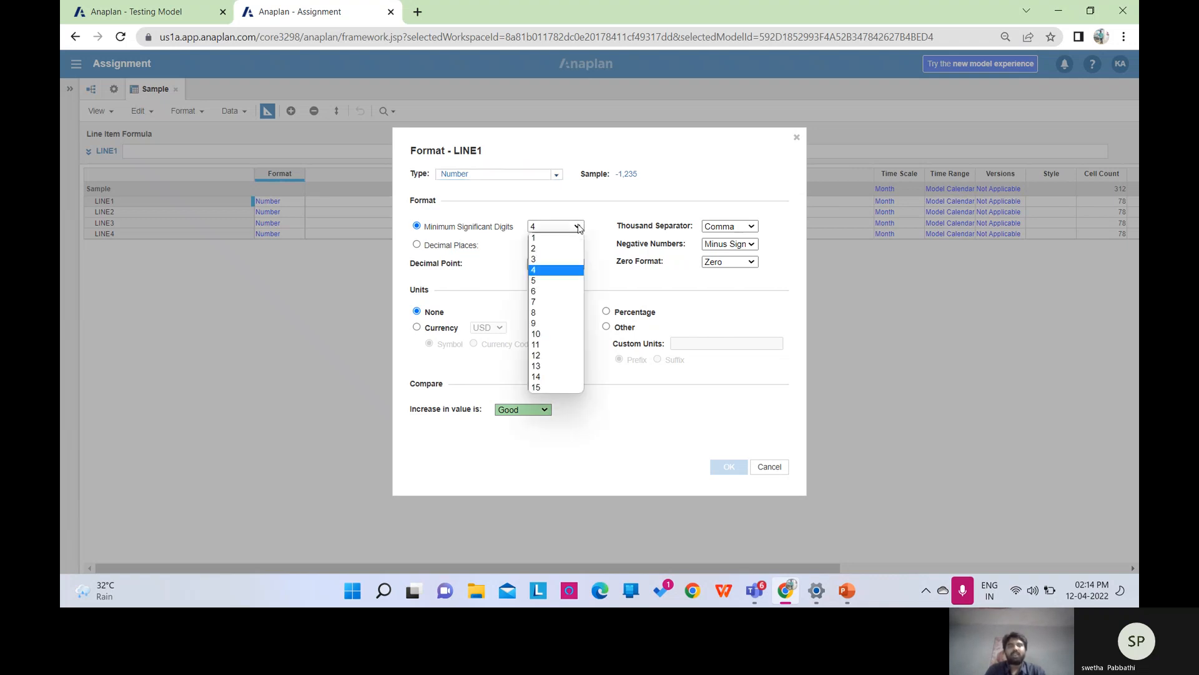
pyautogui.click(542, 252)
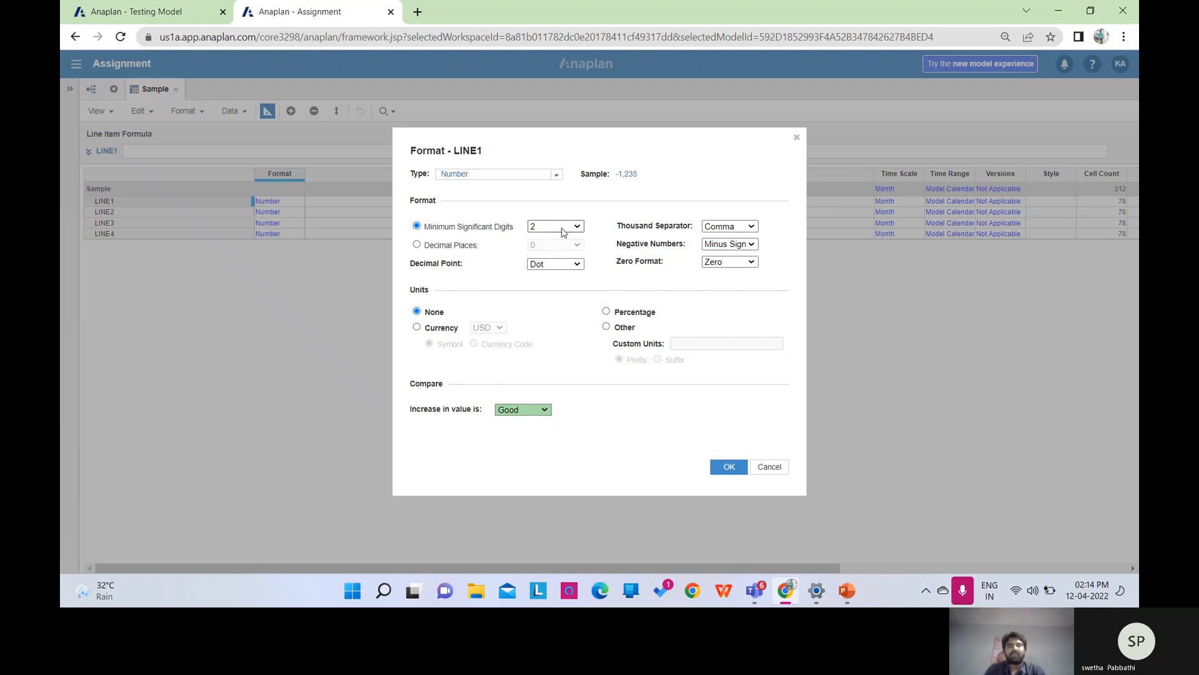
pyautogui.click(417, 245)
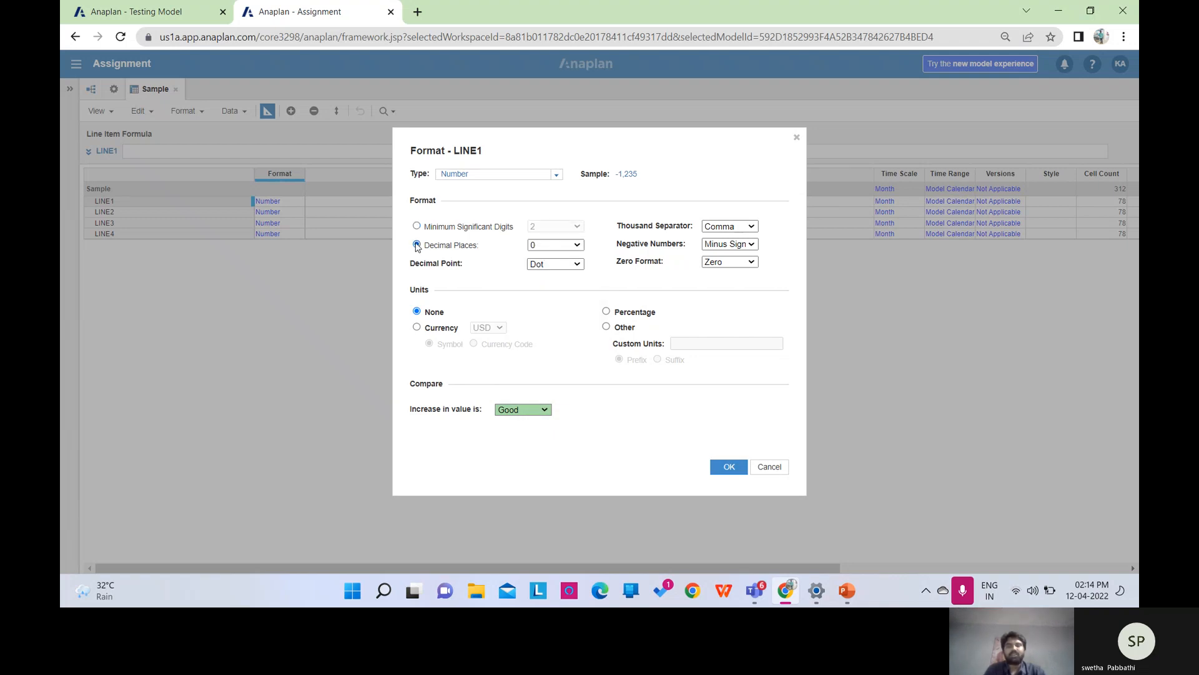
pyautogui.click(575, 247)
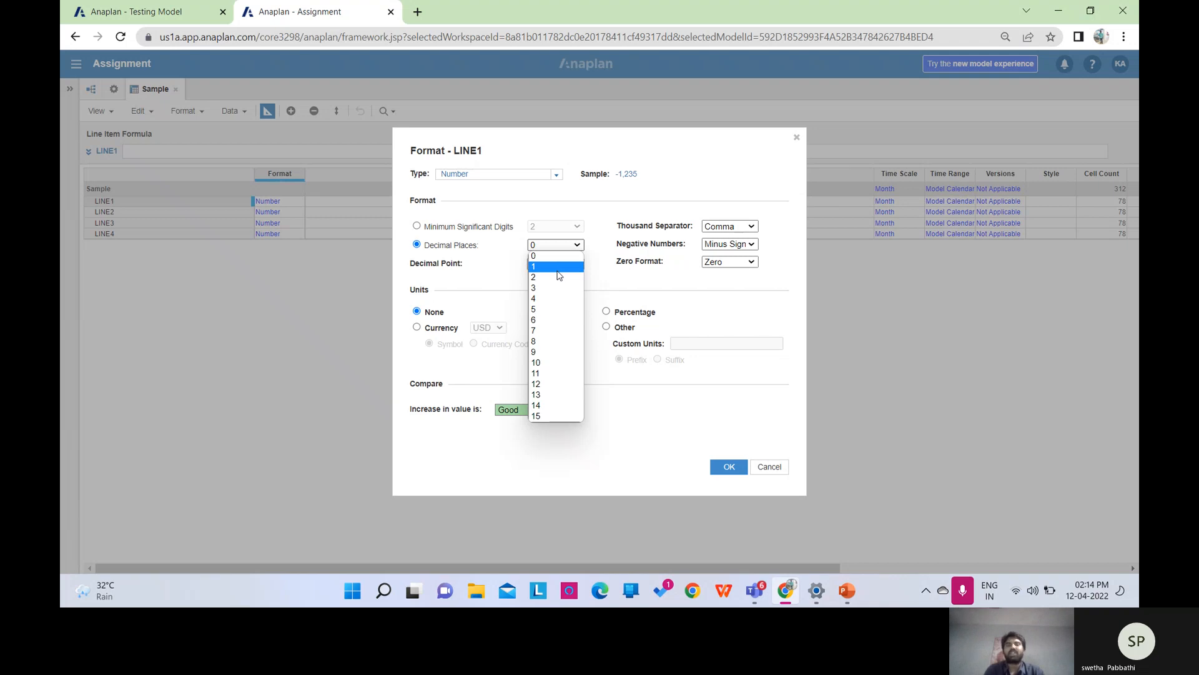
pyautogui.click(417, 226)
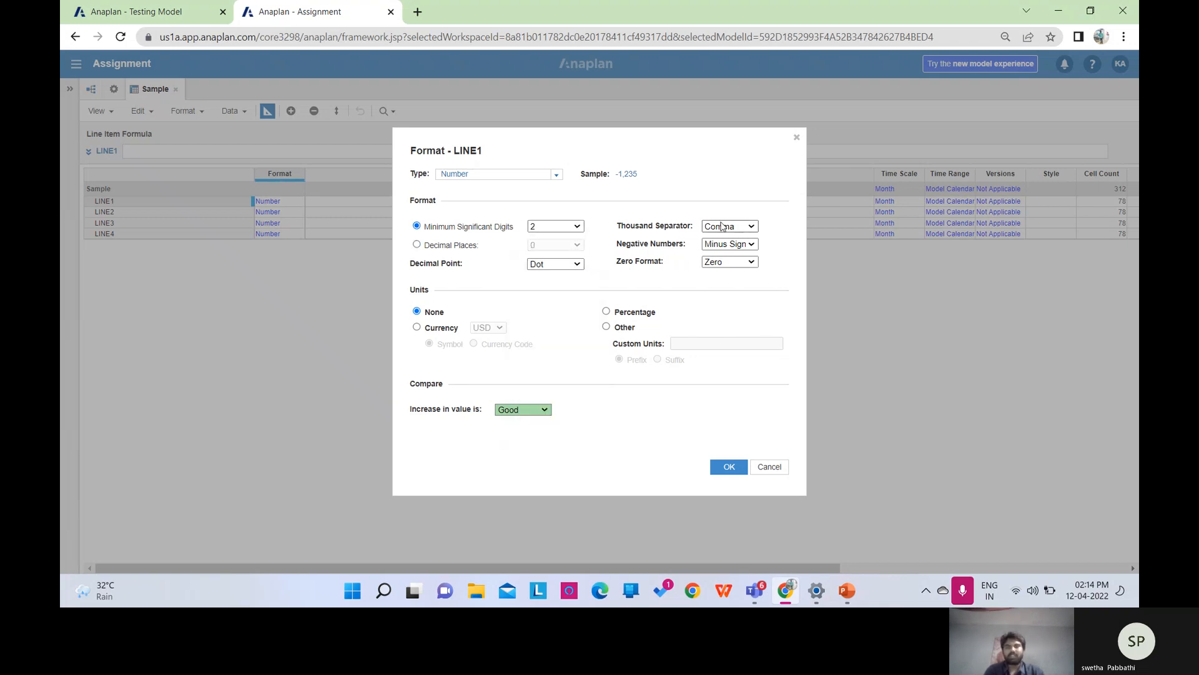
# Try bracketed negatives, then restore minus-sign negatives for LINE1.
pyautogui.click(752, 244)
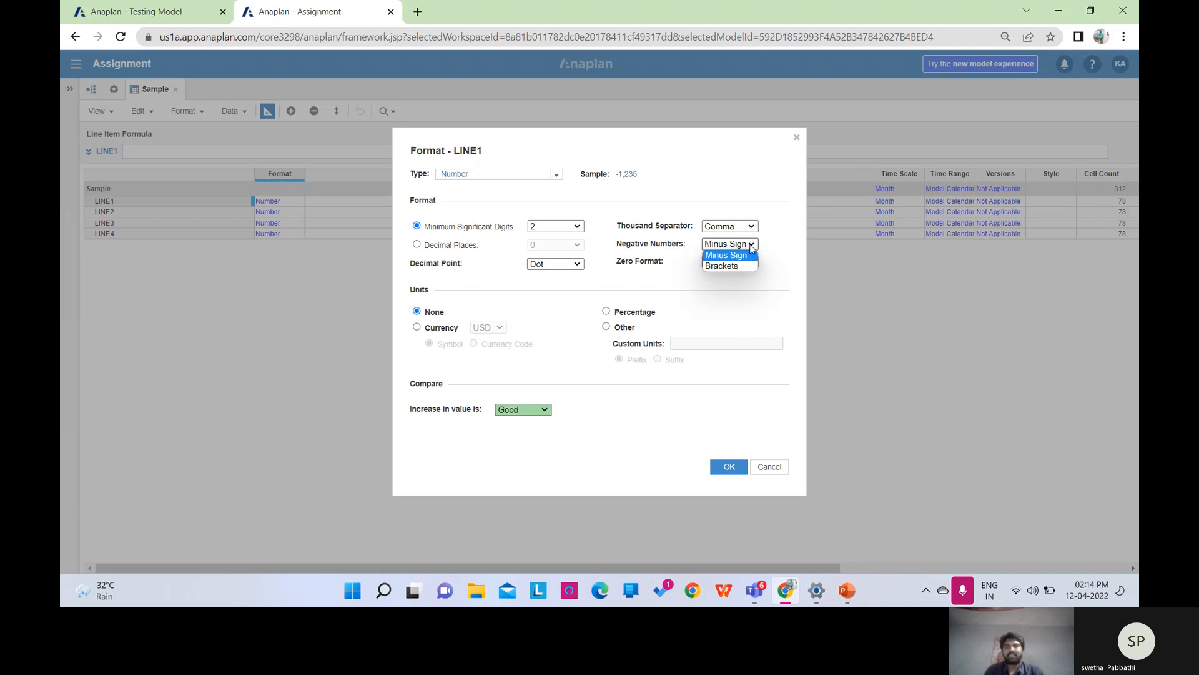
pyautogui.click(745, 267)
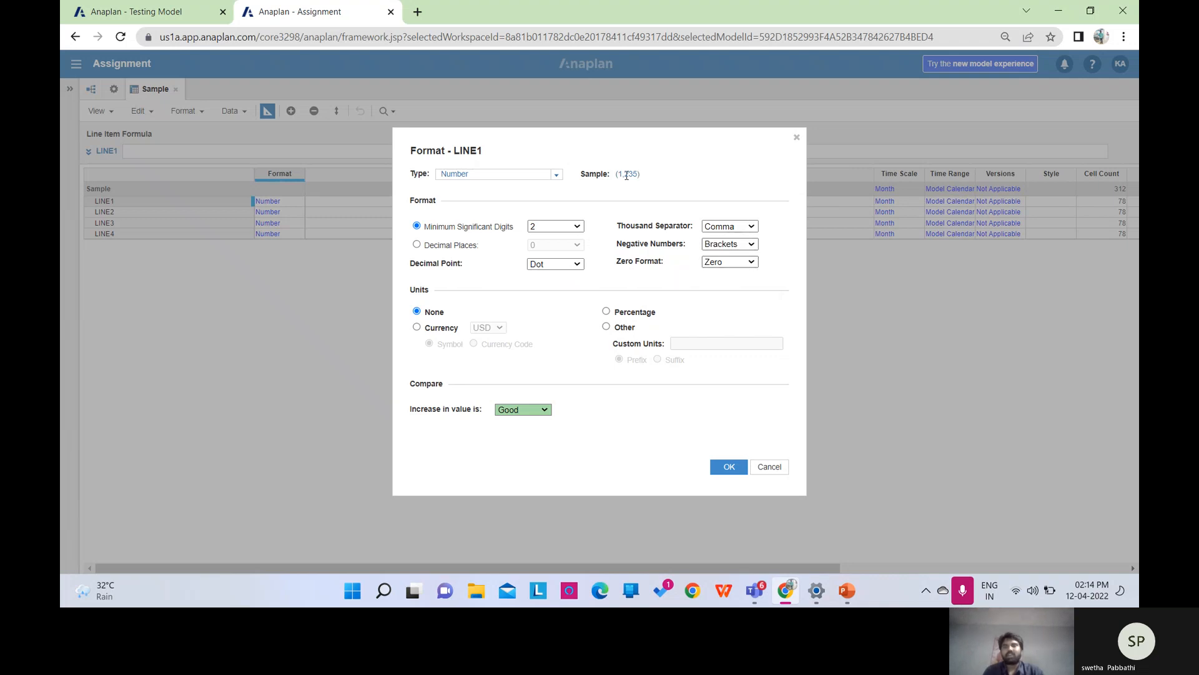
pyautogui.click(746, 247)
pyautogui.click(728, 255)
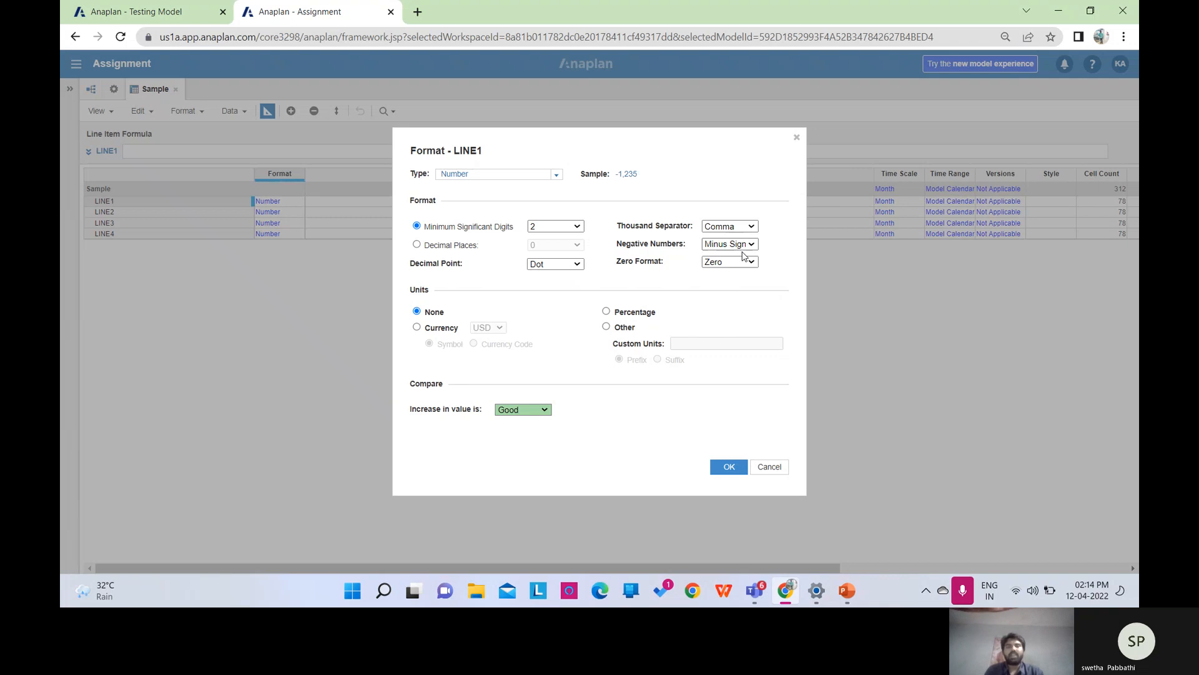
# Try USD currency as code and symbol, then Percentage, then set LINE1's units back to None.
pyautogui.click(416, 327)
pyautogui.click(500, 327)
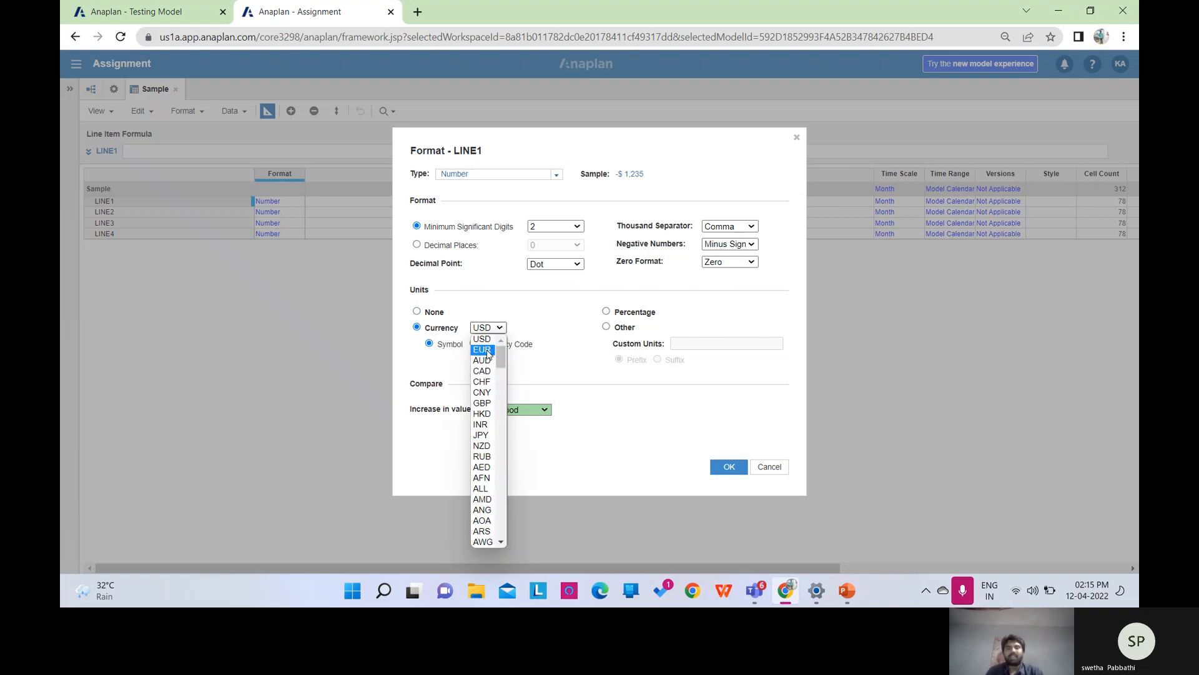
pyautogui.click(485, 343)
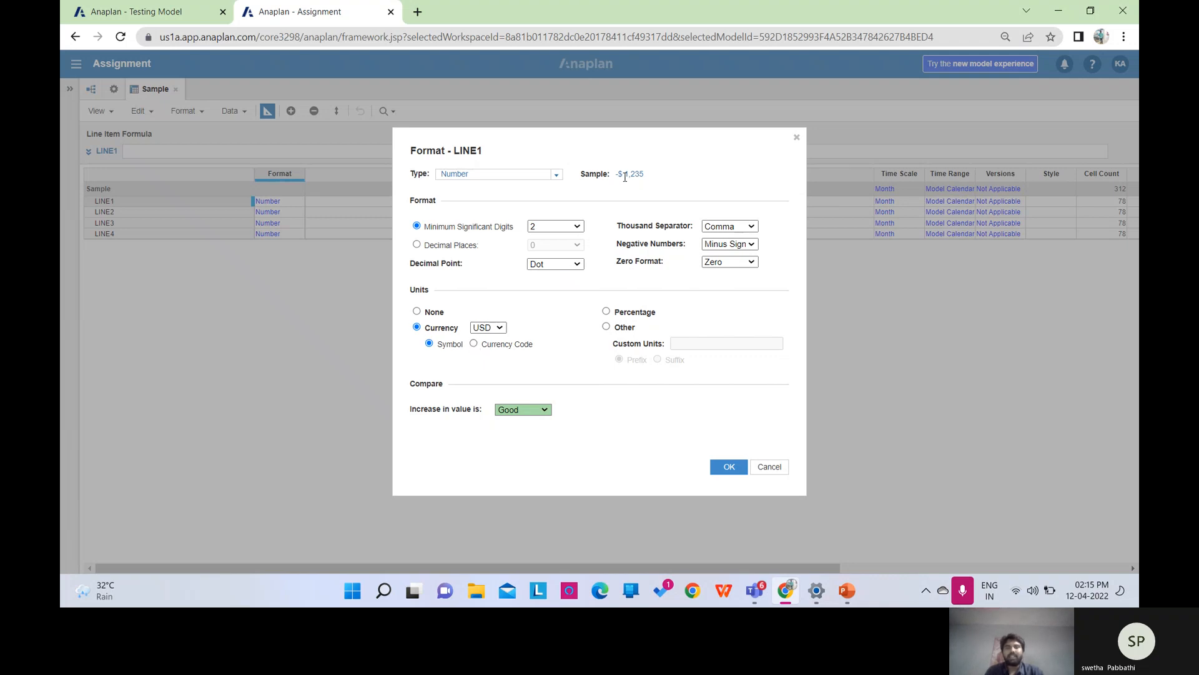
pyautogui.click(474, 345)
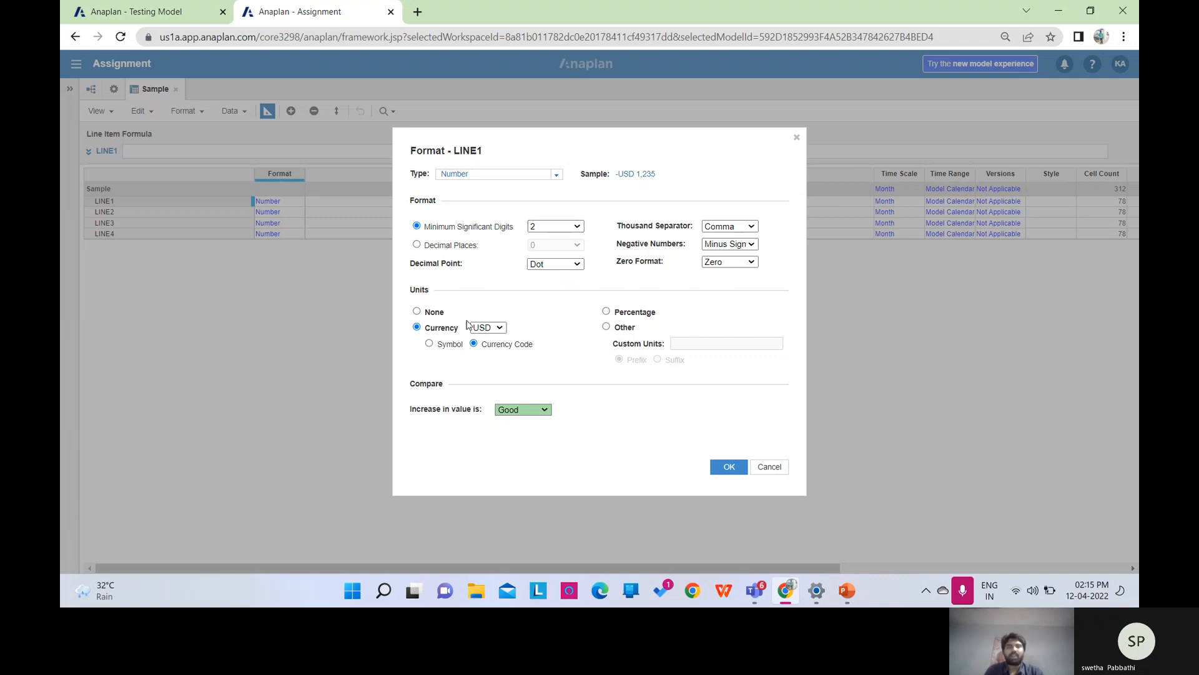
pyautogui.click(430, 345)
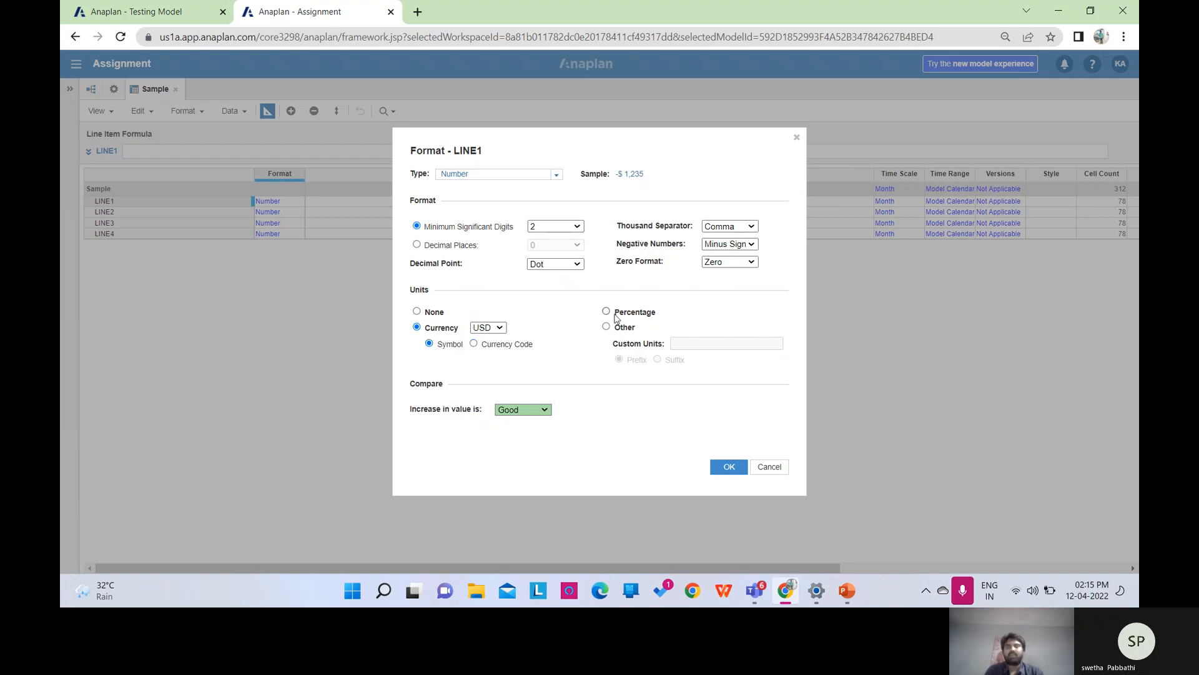
pyautogui.click(607, 312)
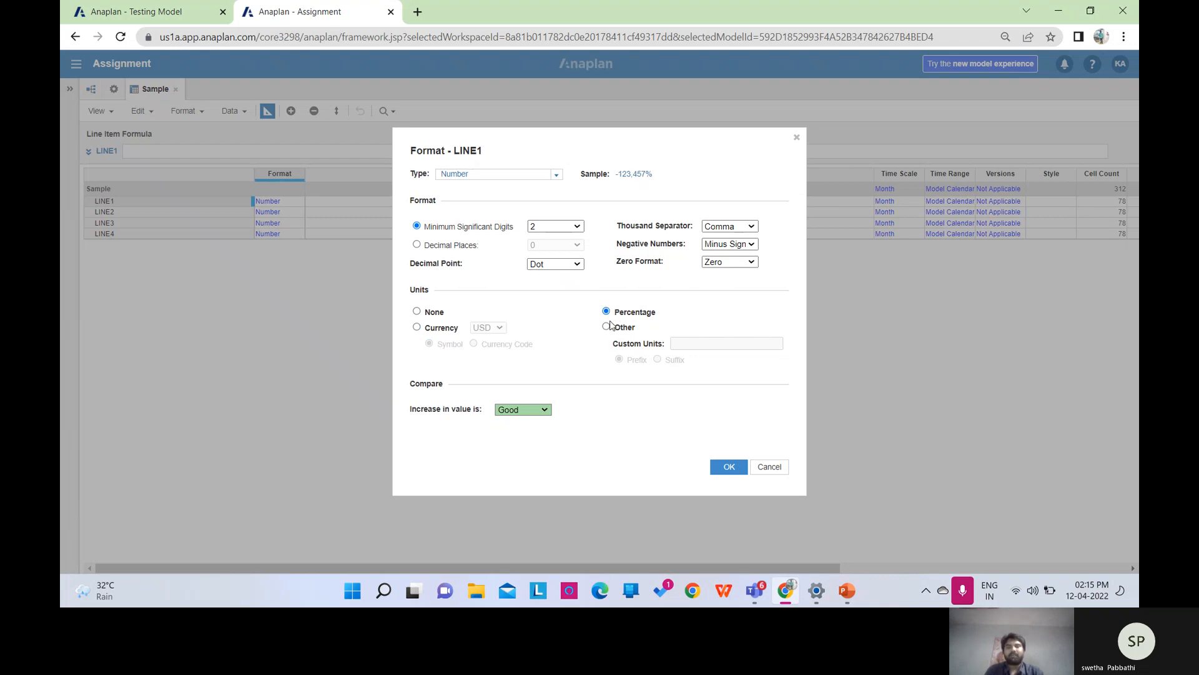
pyautogui.click(417, 312)
# Cancel LINE1's format edits, make LINE2 Boolean with confirmation, and view the checkbox grid.
pyautogui.click(769, 467)
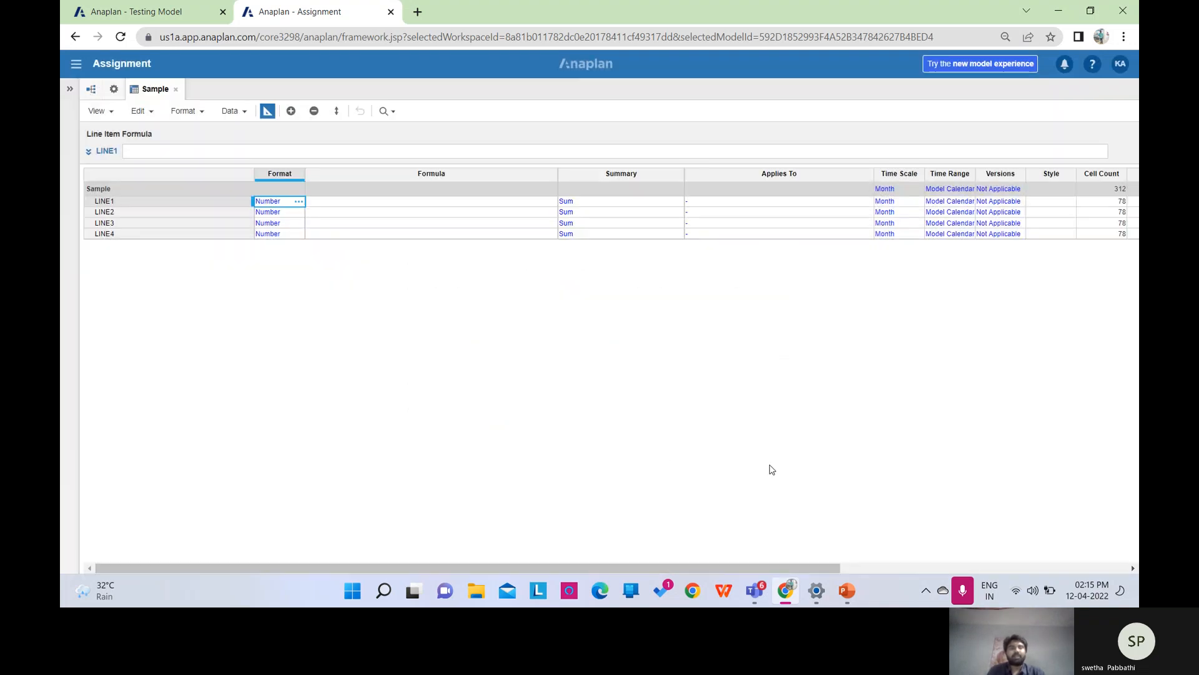
pyautogui.click(272, 216)
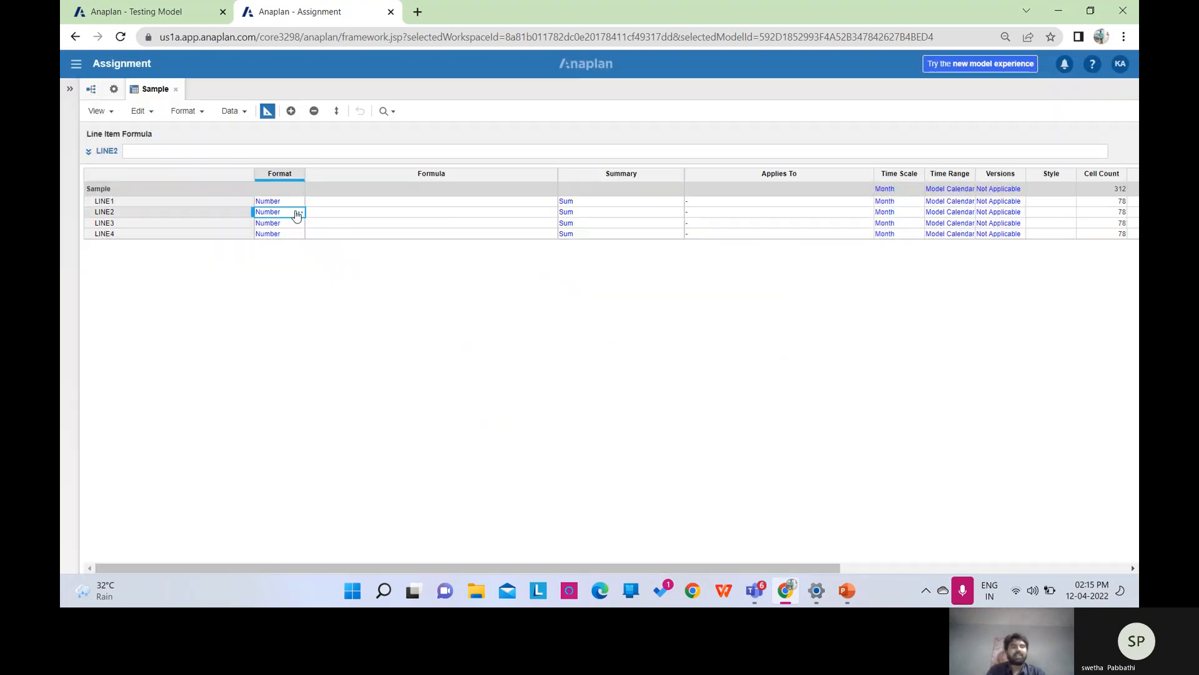
pyautogui.click(297, 212)
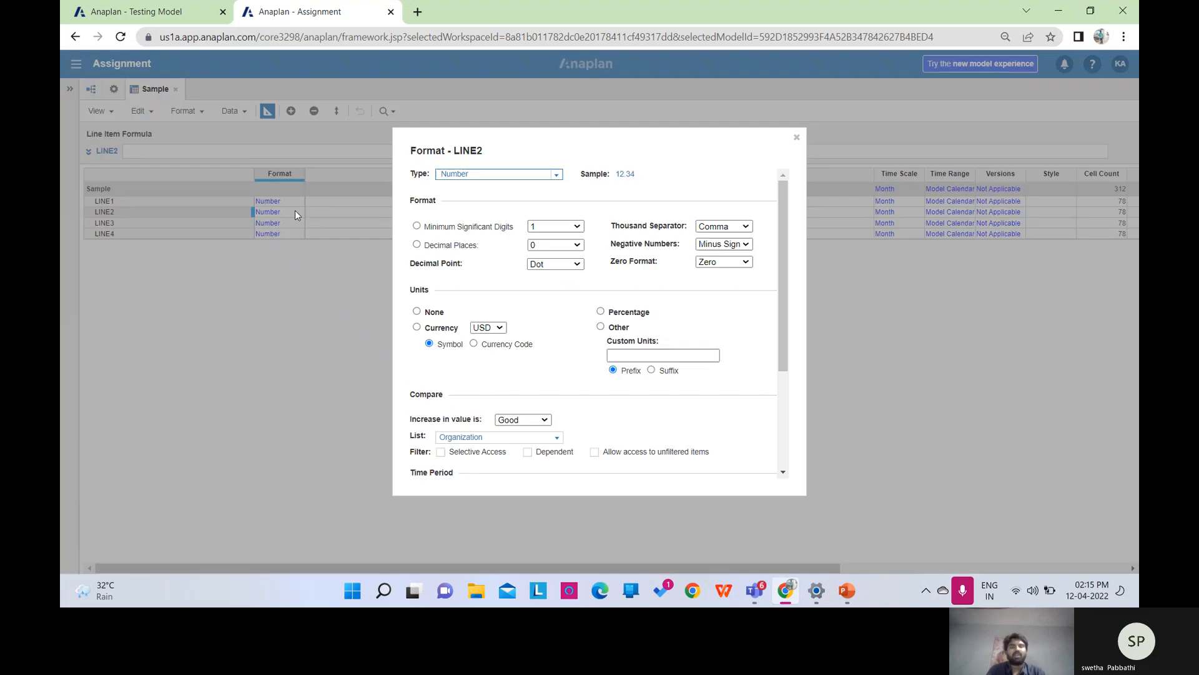
pyautogui.click(556, 175)
pyautogui.click(511, 211)
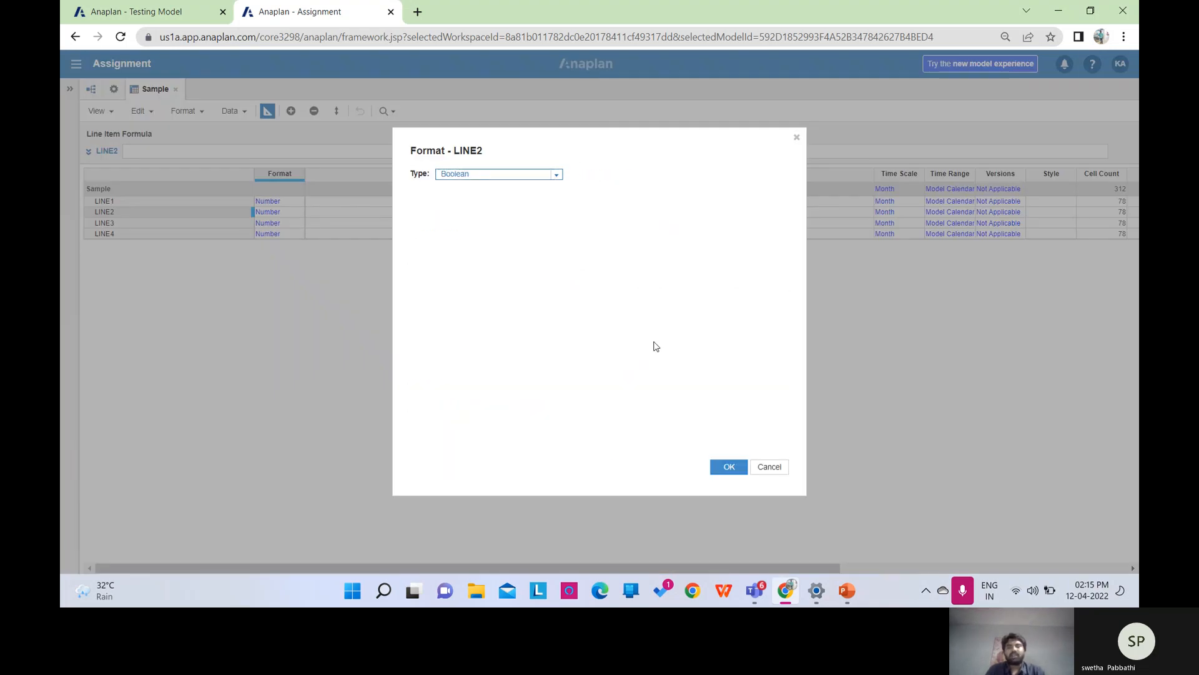
pyautogui.click(732, 465)
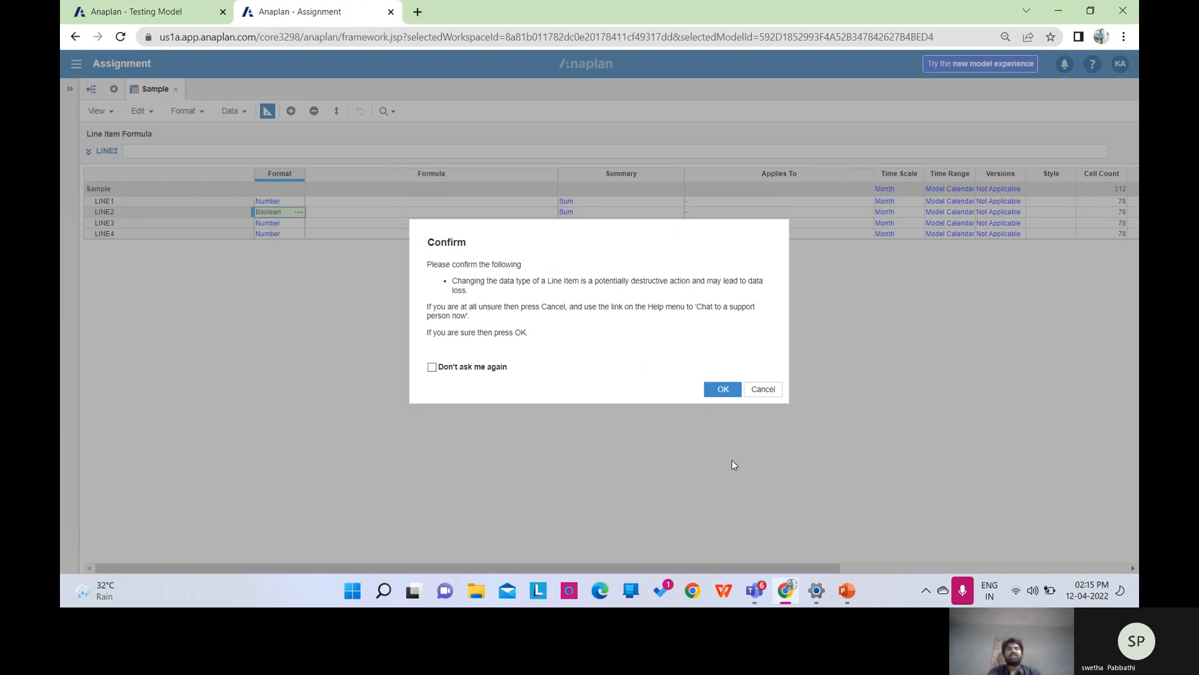
pyautogui.click(723, 390)
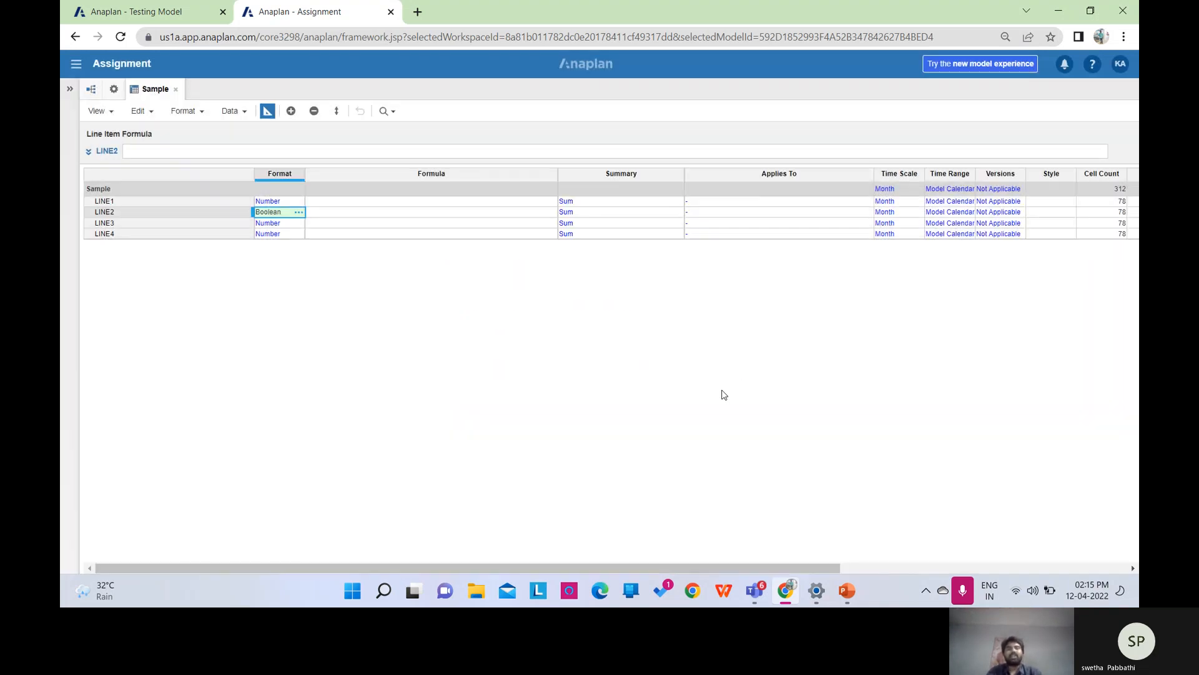
pyautogui.click(268, 111)
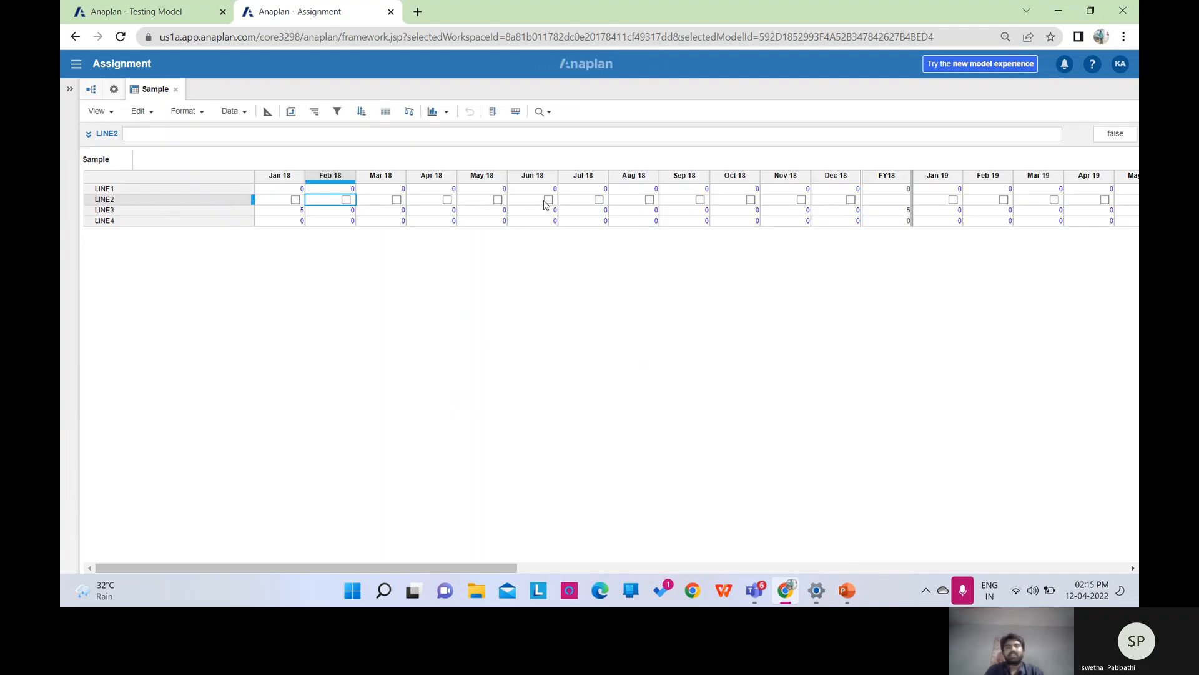
# Enter the formula TRUE for LINE2 and check its ticked boxes in the grid.
pyautogui.click(268, 111)
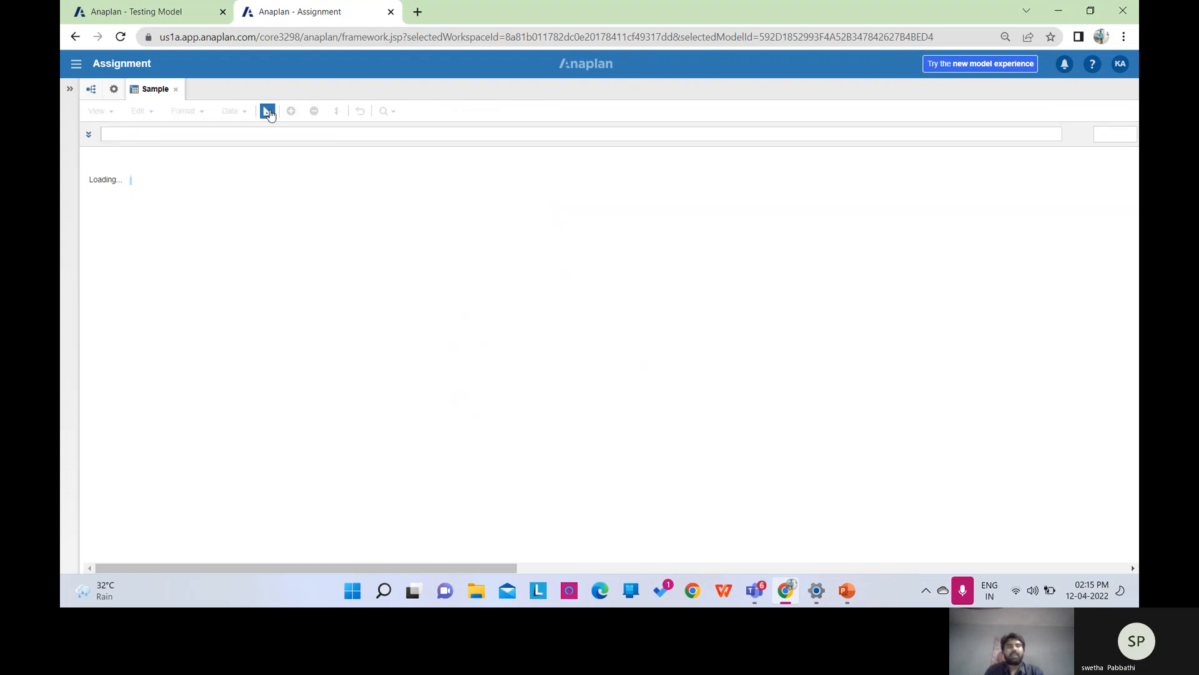
pyautogui.write('TRUE')
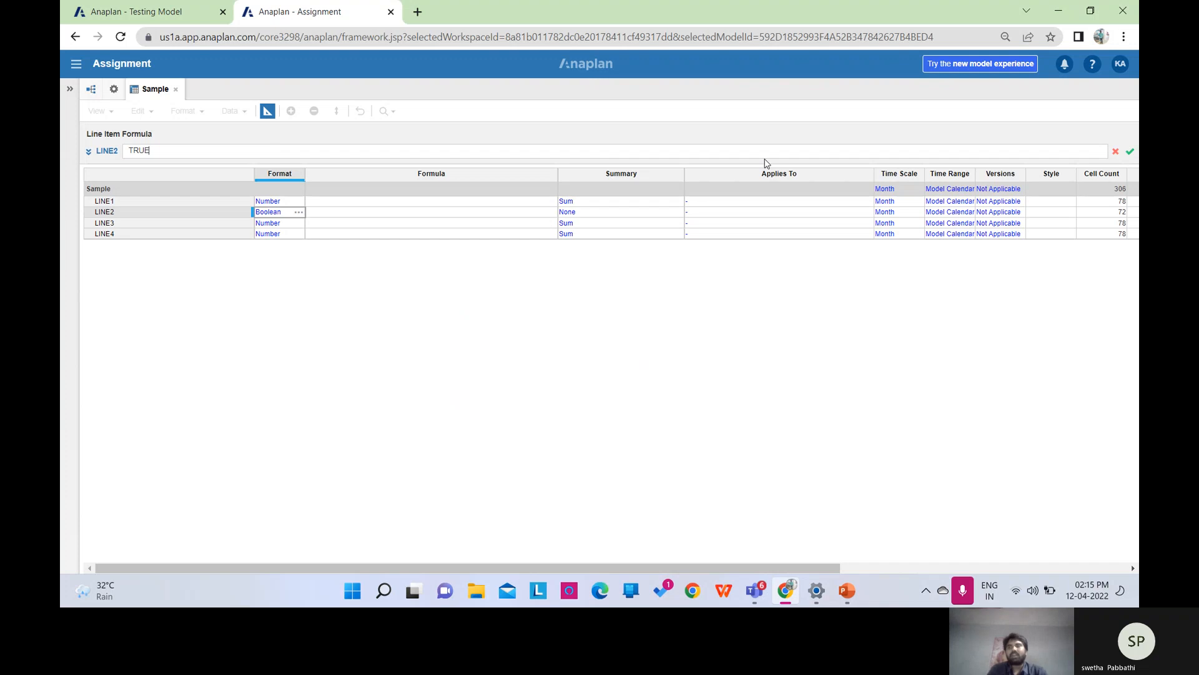
pyautogui.click(1131, 152)
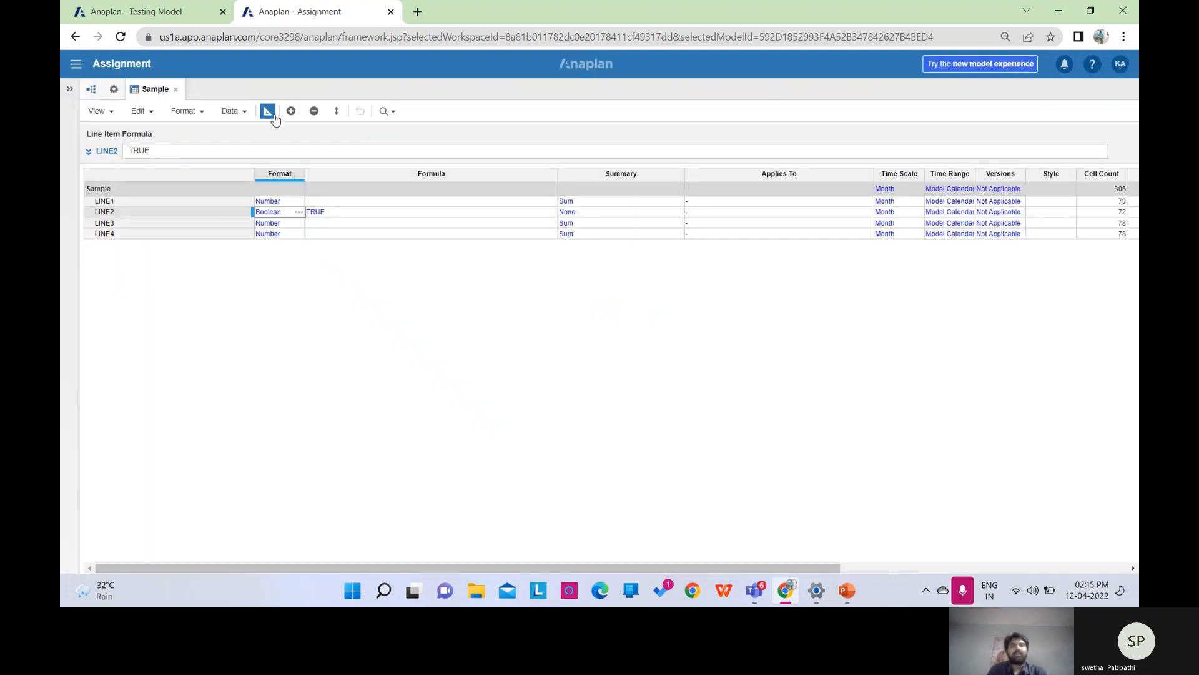
pyautogui.click(266, 111)
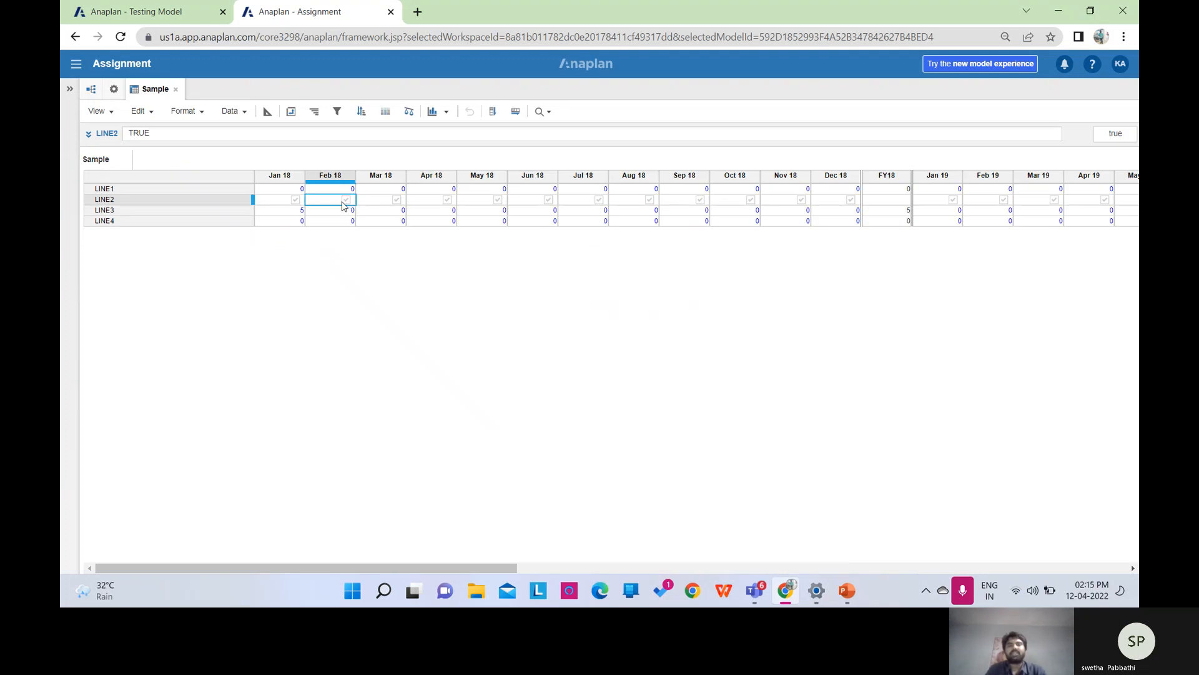
pyautogui.click(268, 111)
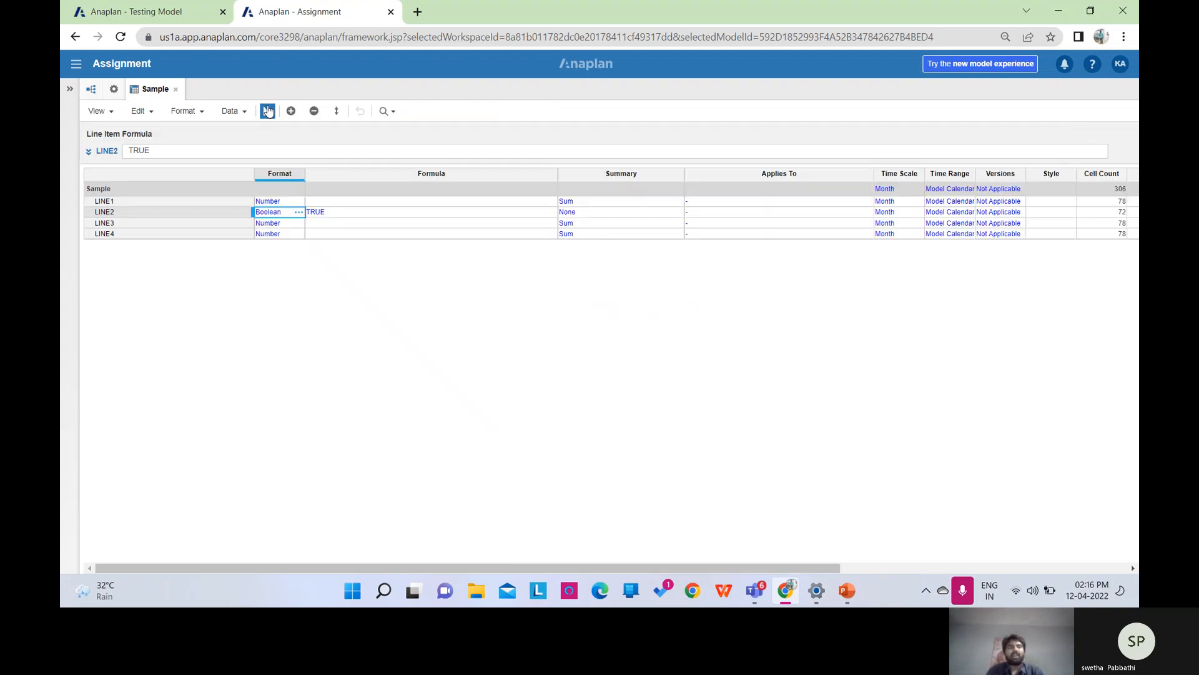
pyautogui.click(274, 224)
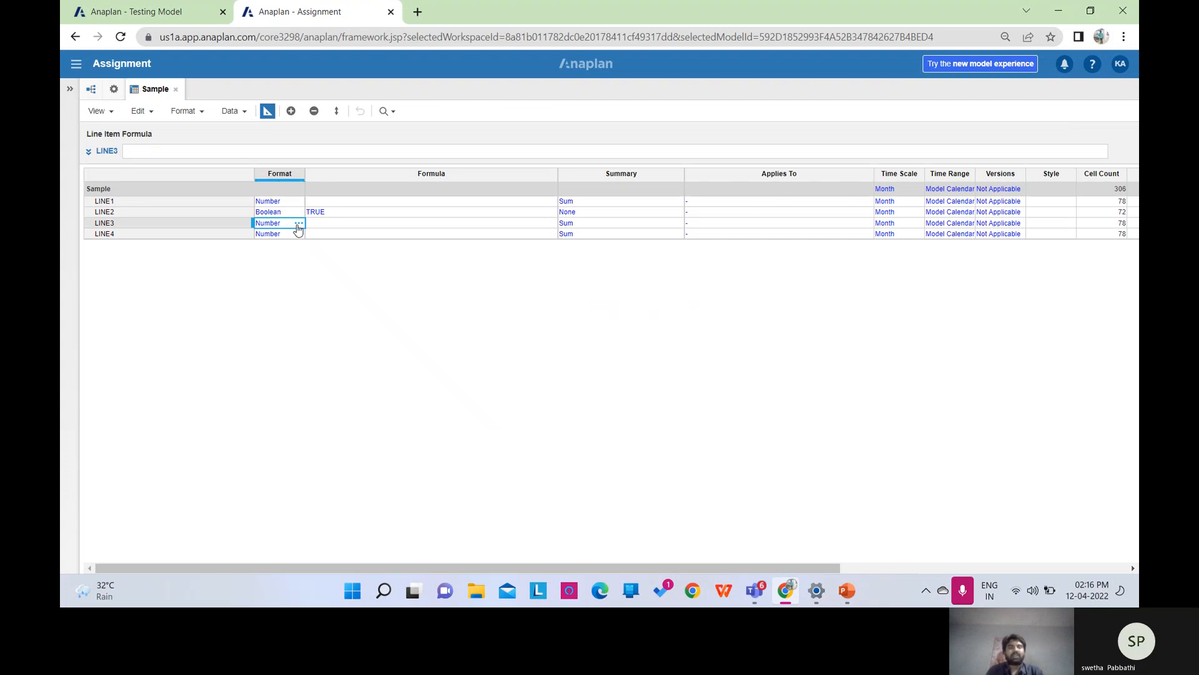
# Change LINE3's type to Date and confirm the data-type change.
pyautogui.click(299, 224)
pyautogui.click(556, 175)
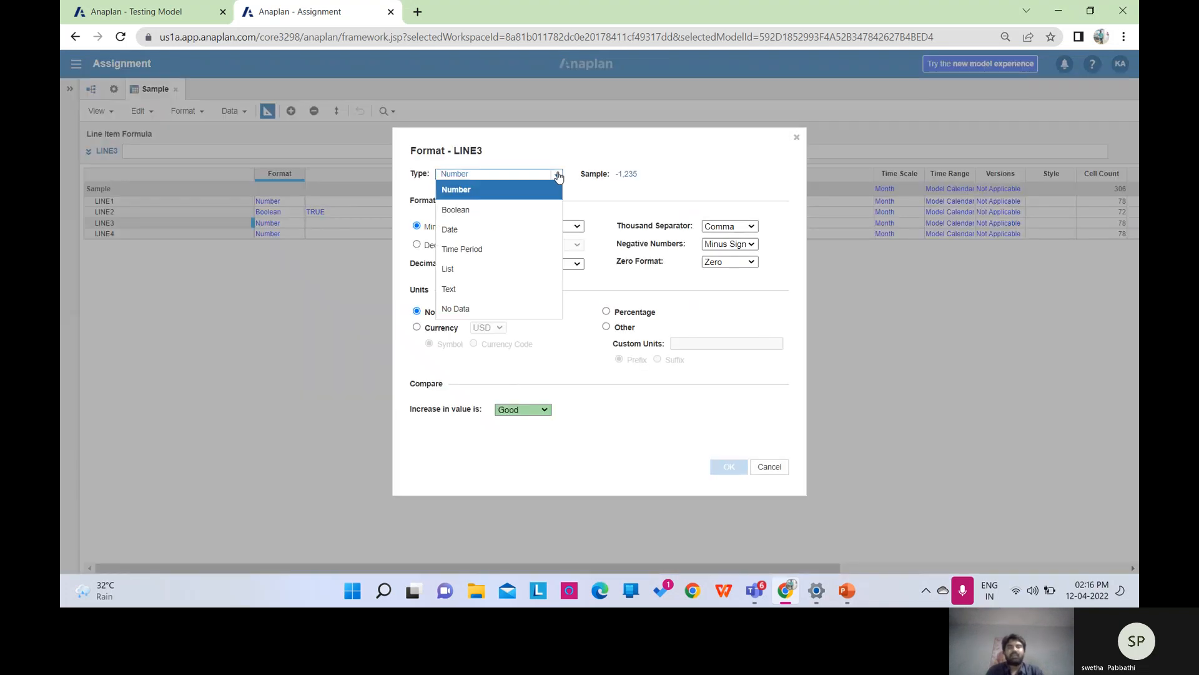
pyautogui.click(475, 231)
pyautogui.click(736, 466)
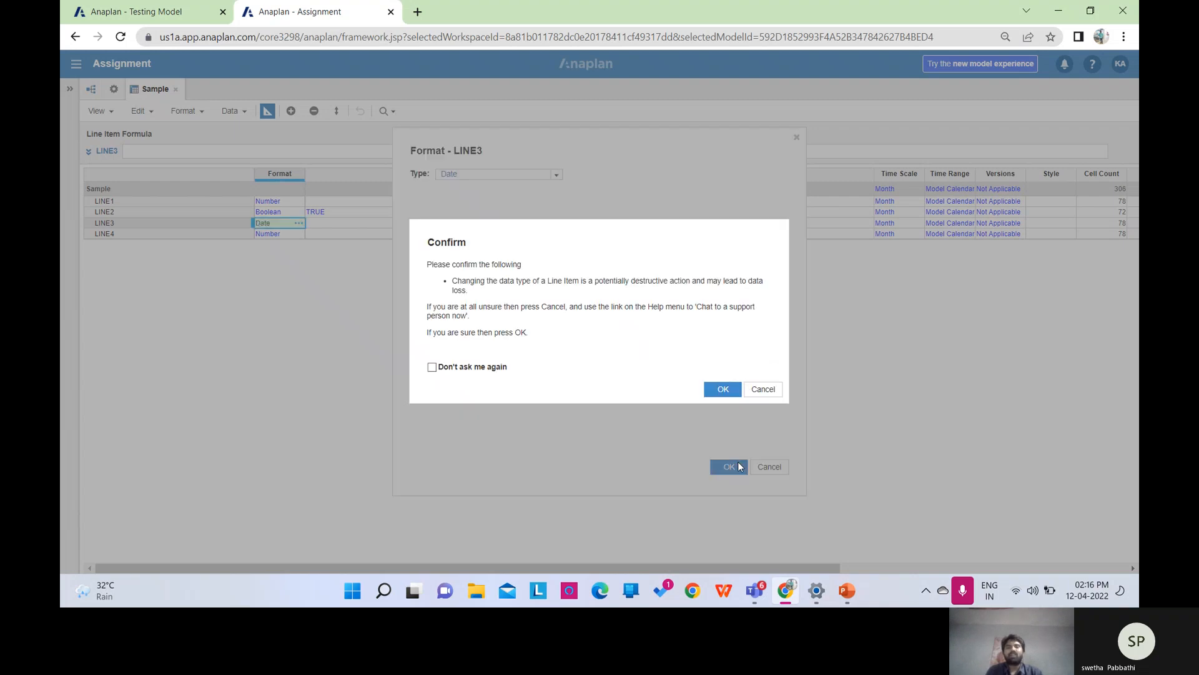
pyautogui.click(721, 389)
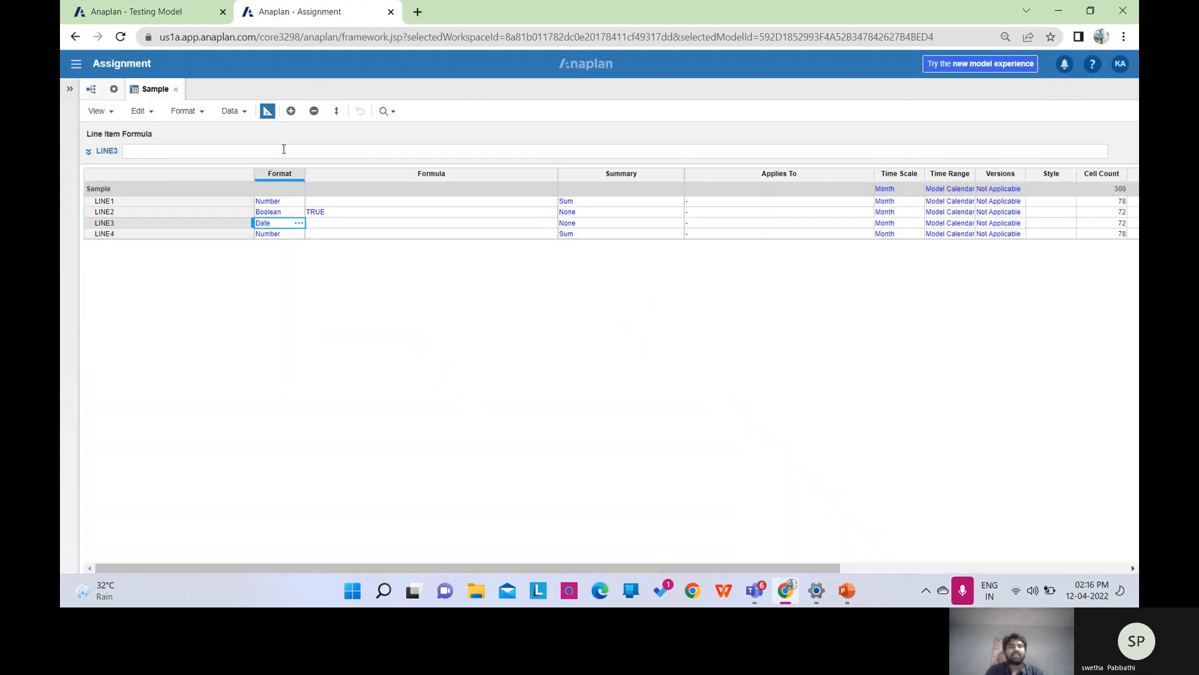
# In the grid, open LINE3's Jan 18 date picker and close it without a date.
pyautogui.click(267, 114)
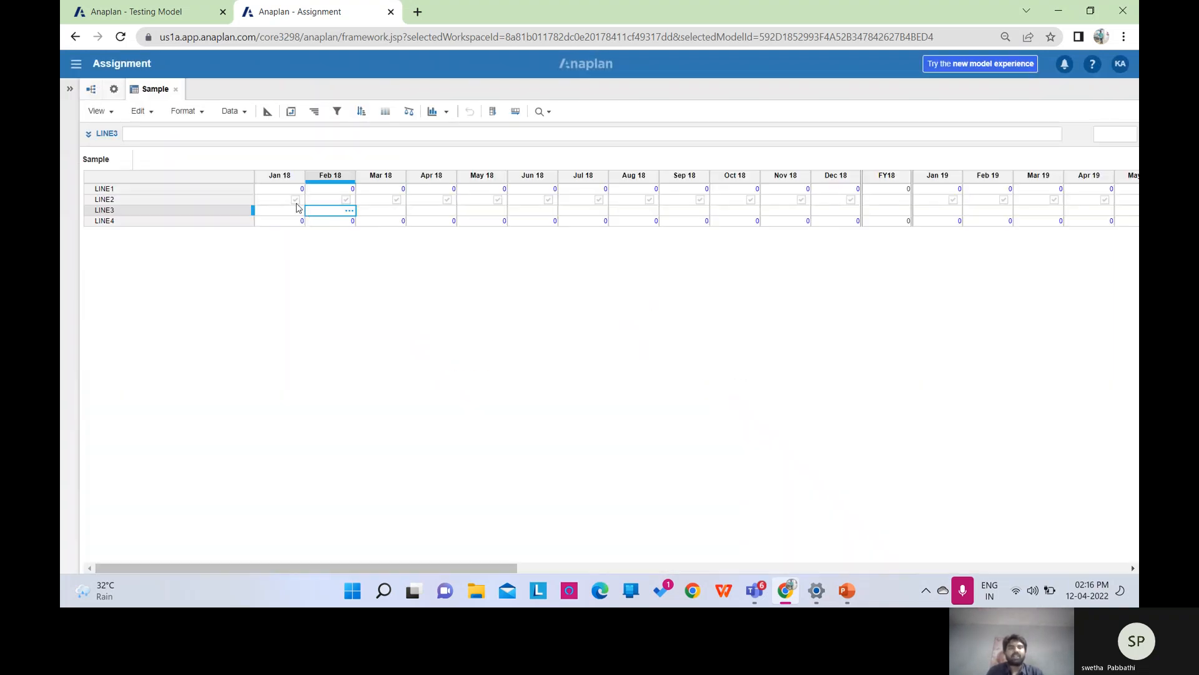
pyautogui.click(292, 211)
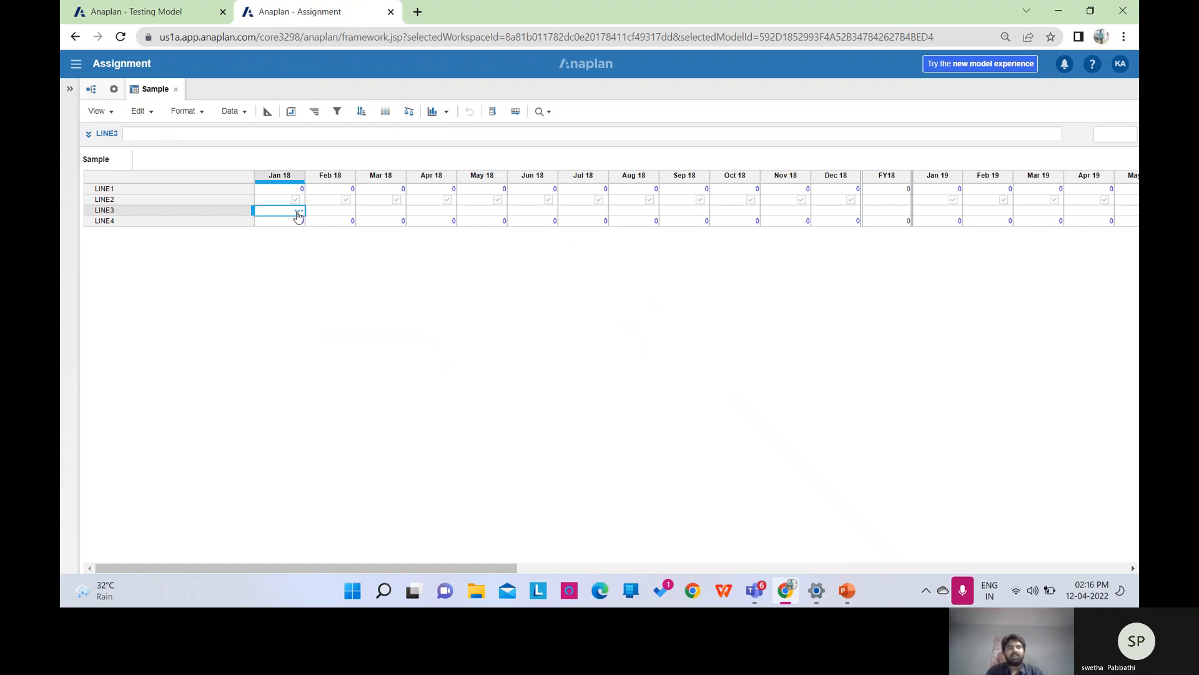
pyautogui.click(298, 212)
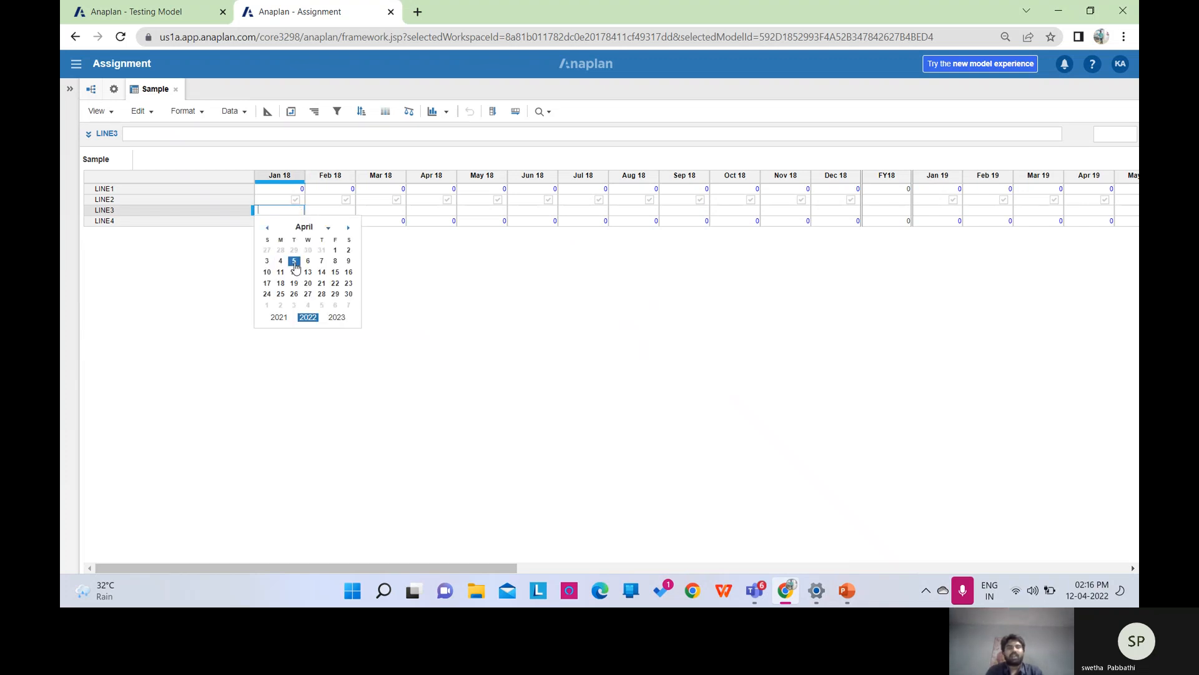
pyautogui.click(406, 262)
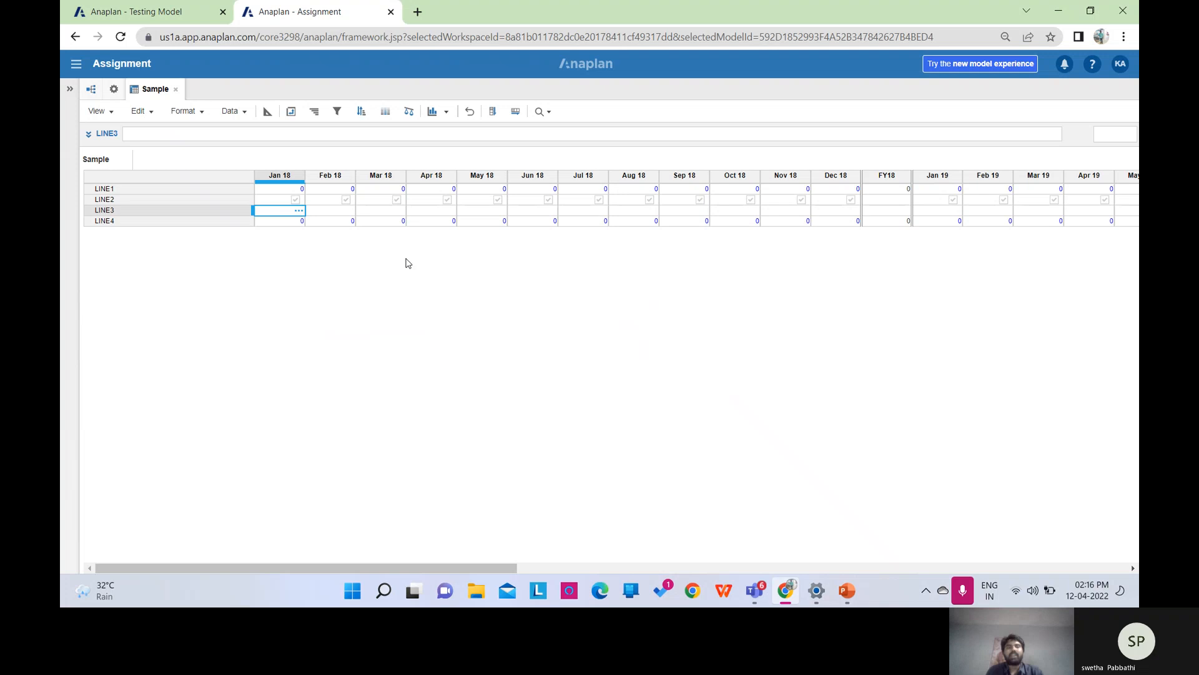
# Set LINE4's type to Time Period of Year, confirm the change, and view the grid.
pyautogui.click(268, 113)
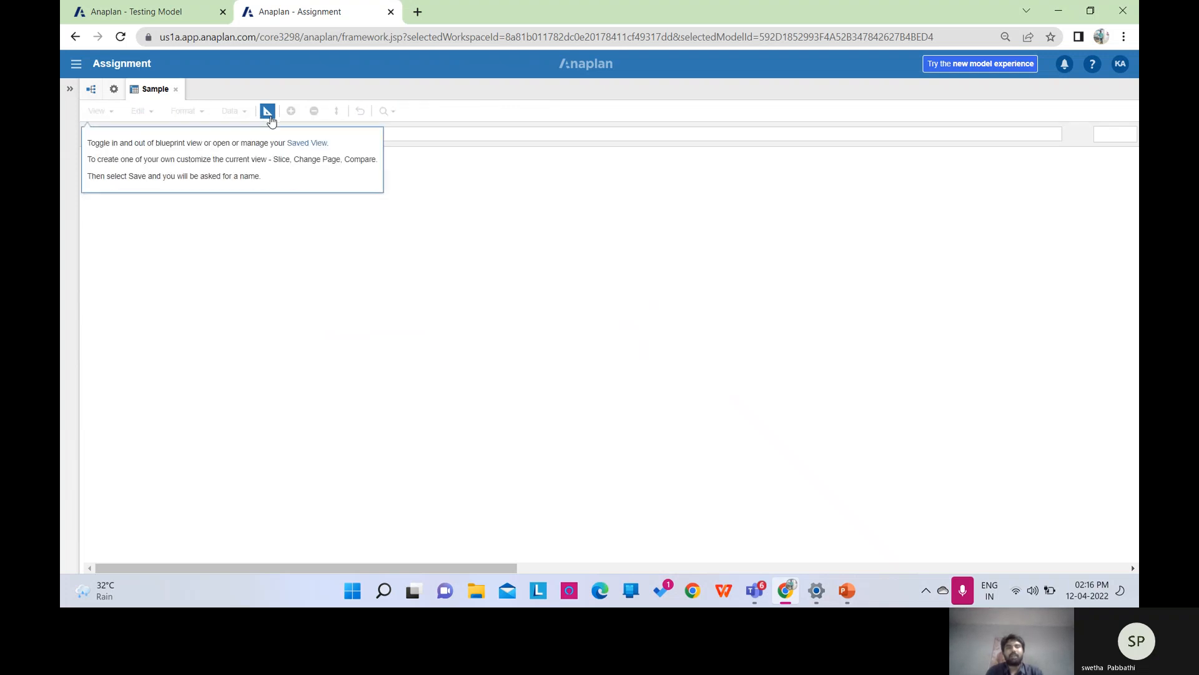
pyautogui.click(296, 239)
pyautogui.click(297, 235)
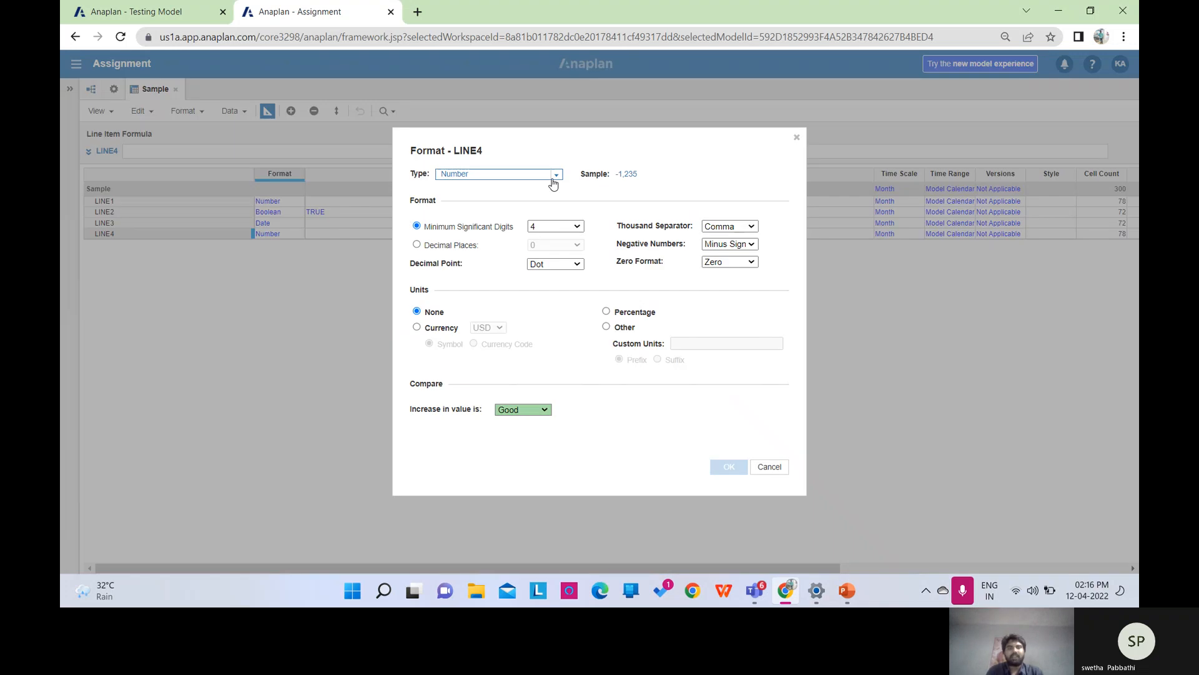
pyautogui.click(555, 175)
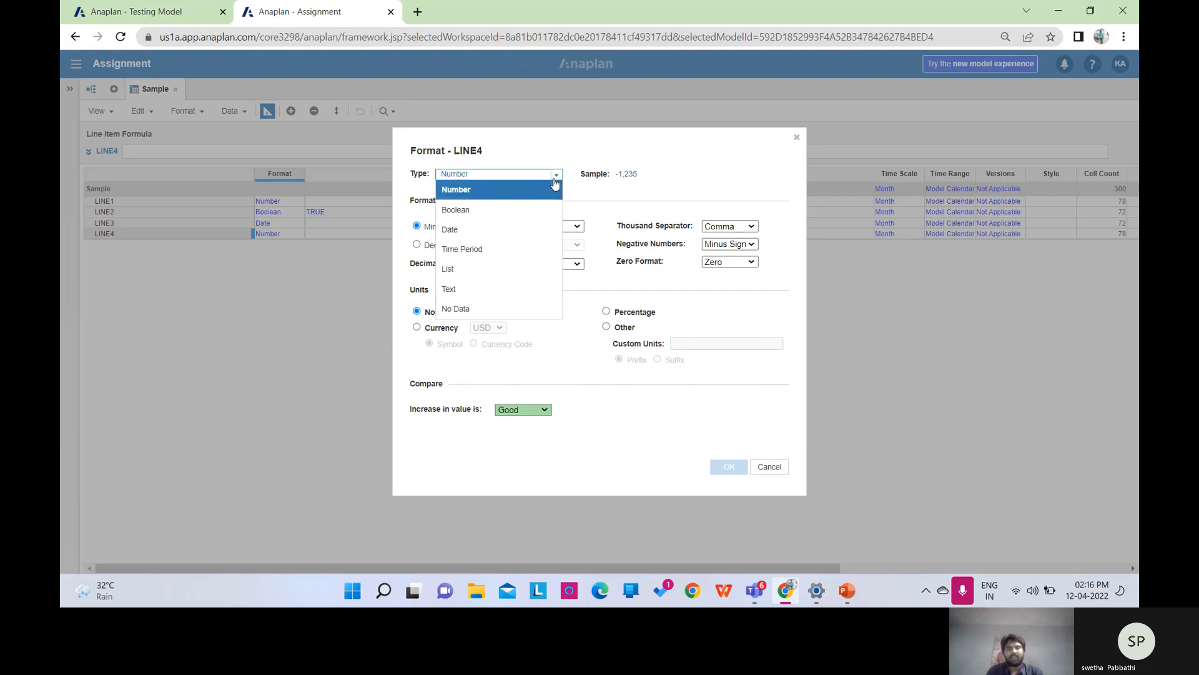
pyautogui.click(509, 255)
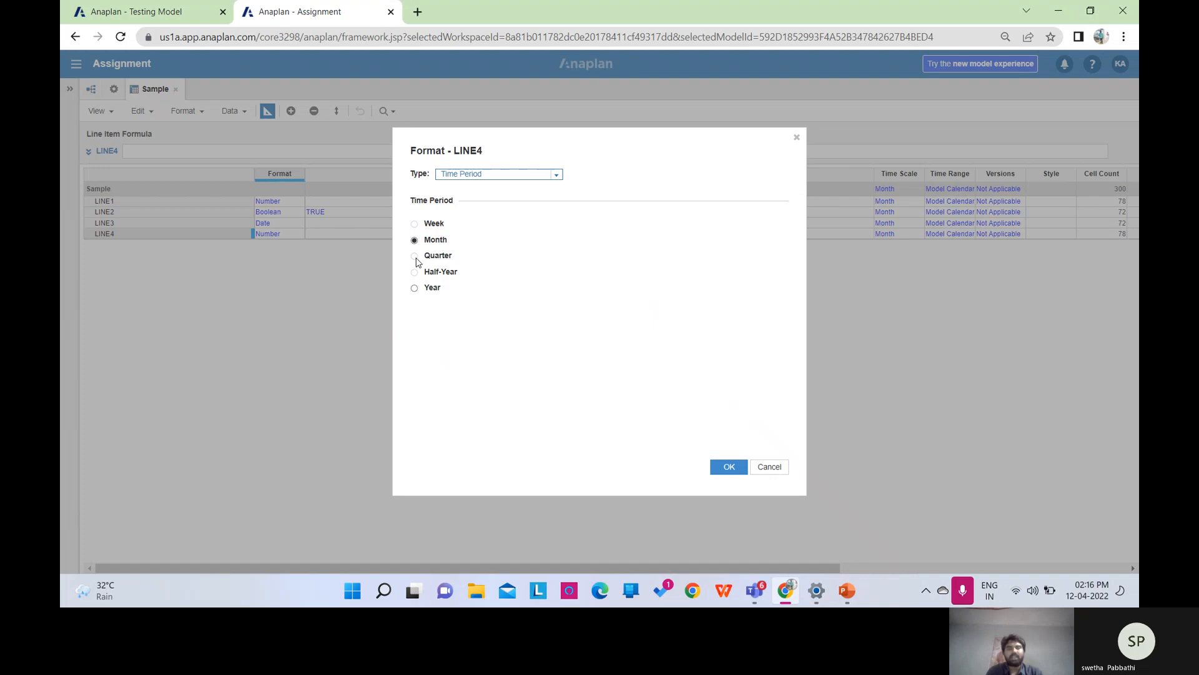
pyautogui.click(415, 289)
pyautogui.click(729, 467)
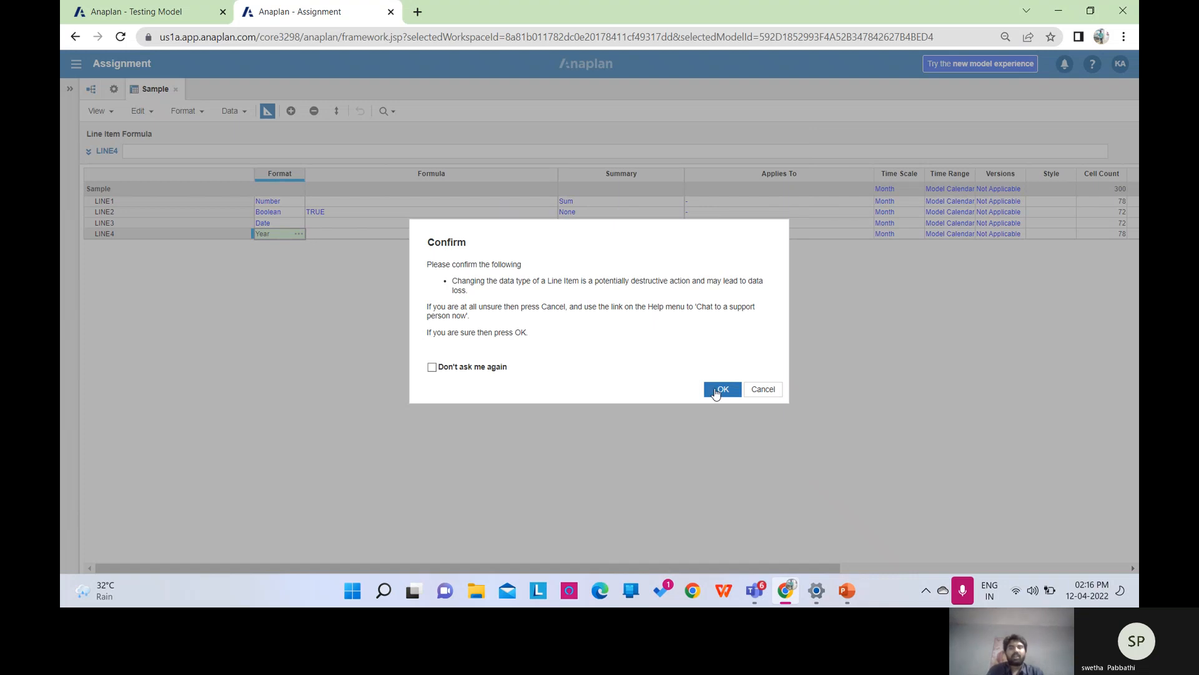
pyautogui.click(721, 389)
pyautogui.click(268, 115)
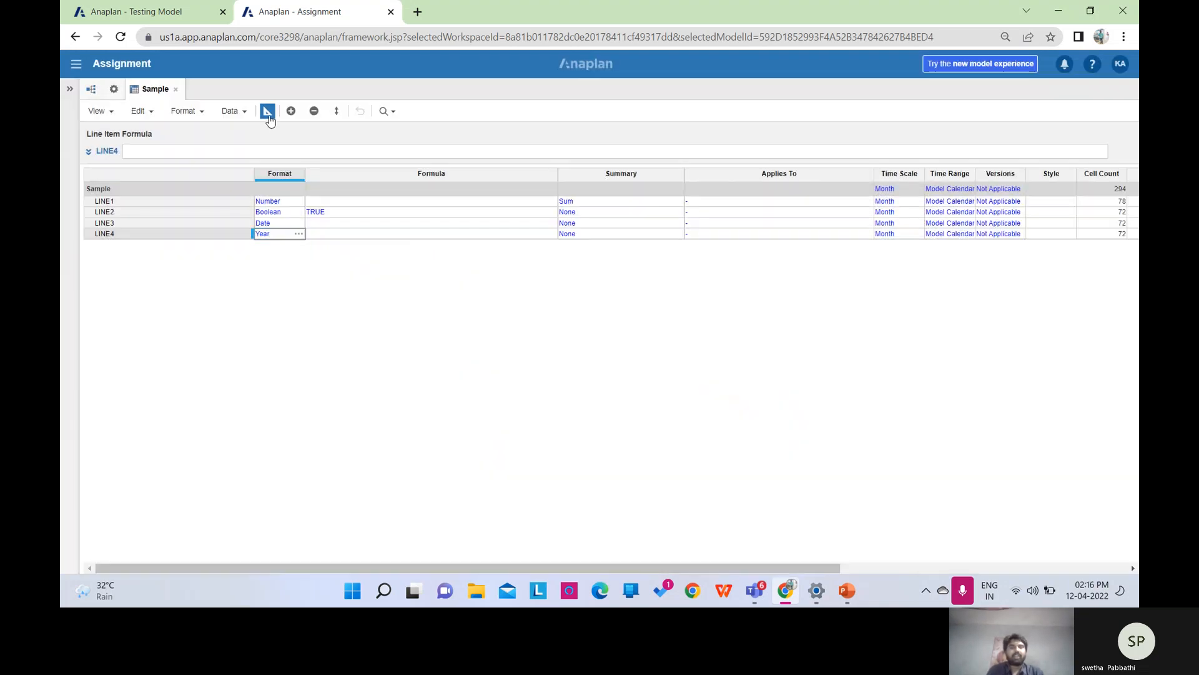
pyautogui.click(299, 221)
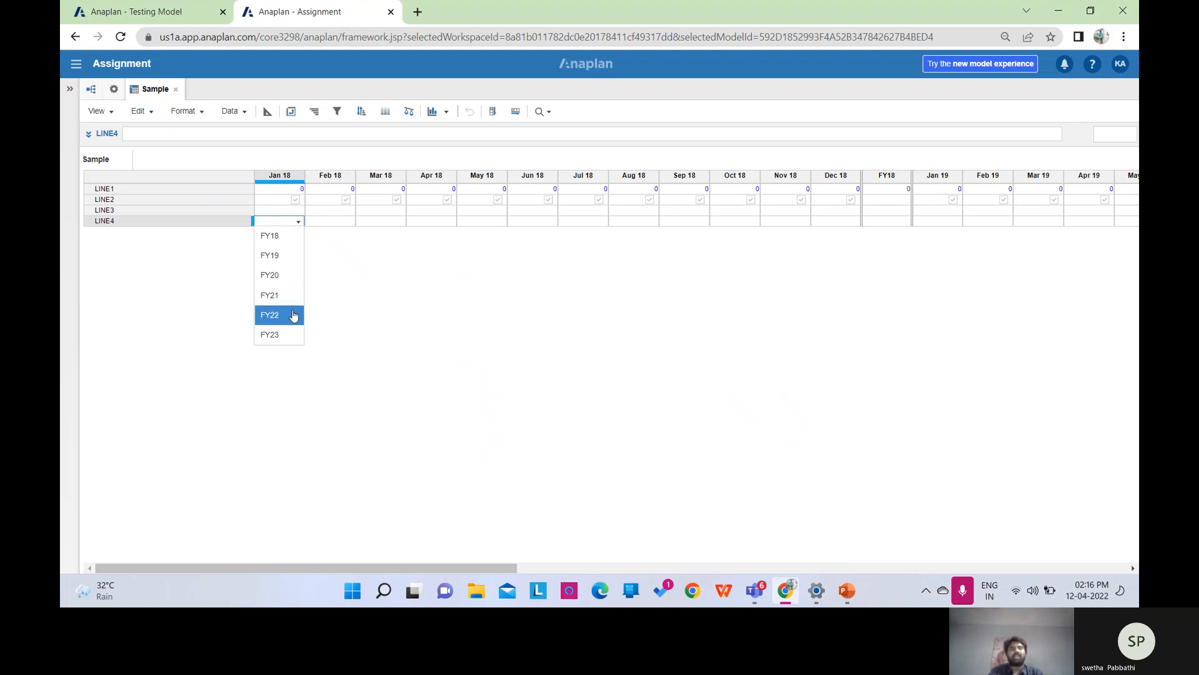
pyautogui.click(343, 261)
pyautogui.click(268, 112)
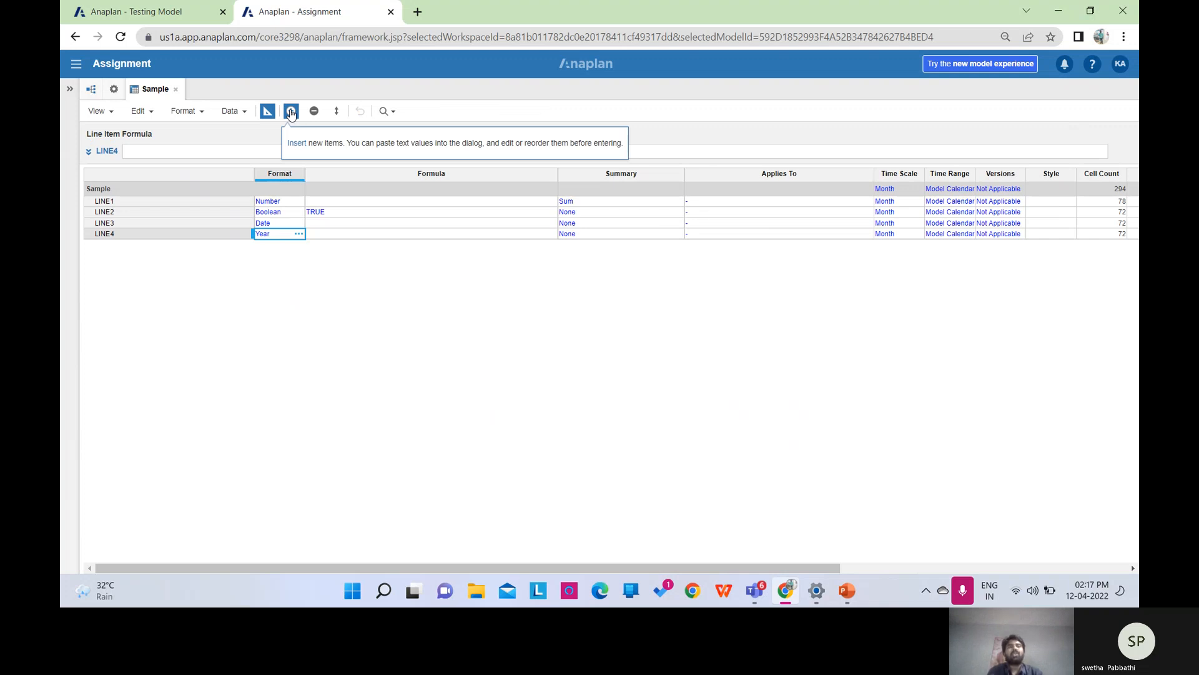
# Insert a Number line item named 'Line 5' at the End position of the Sample module.
pyautogui.click(290, 111)
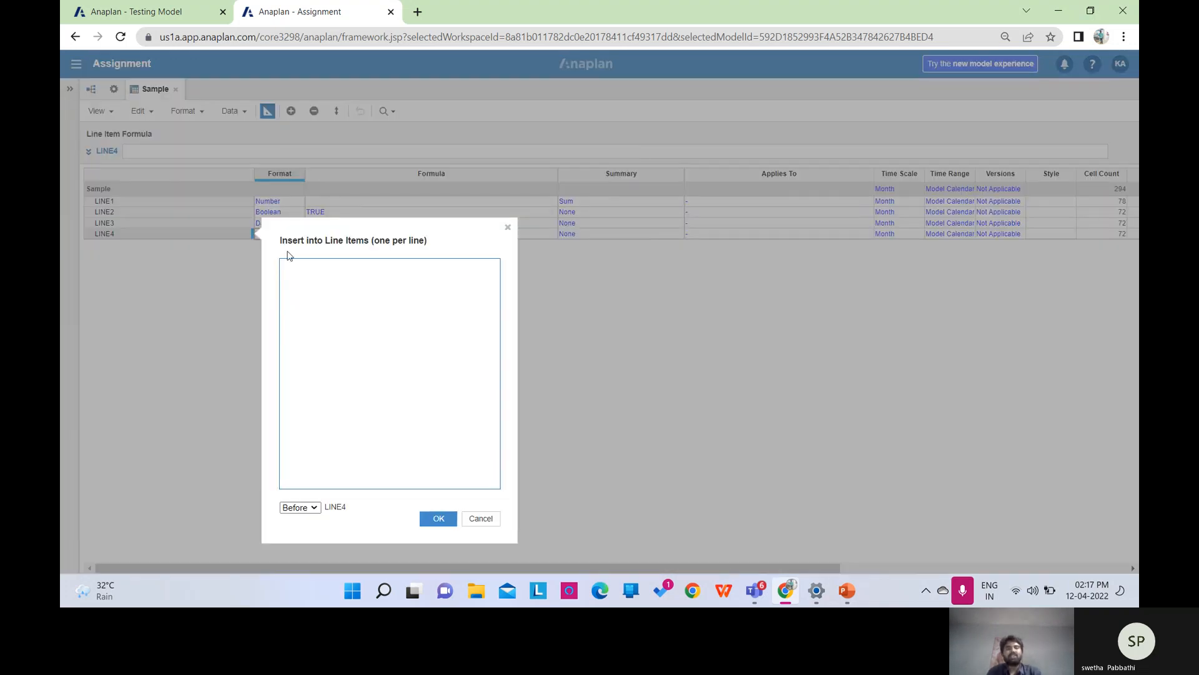
pyautogui.click(302, 275)
pyautogui.write('Line 5')
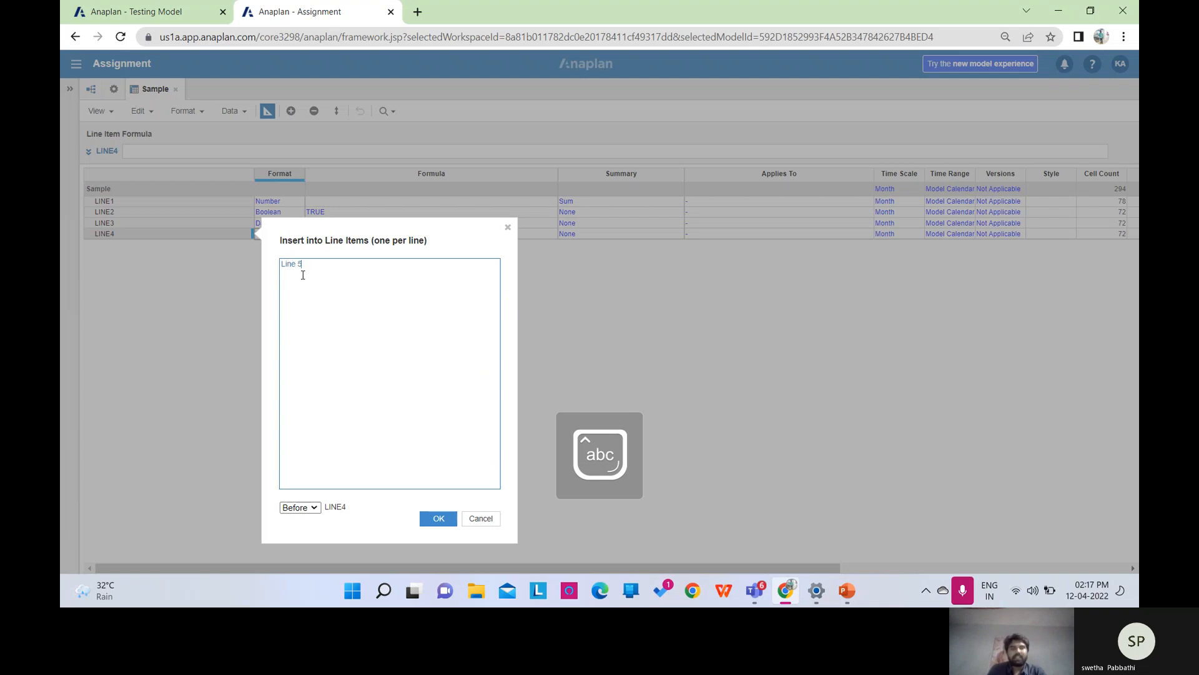
pyautogui.click(314, 507)
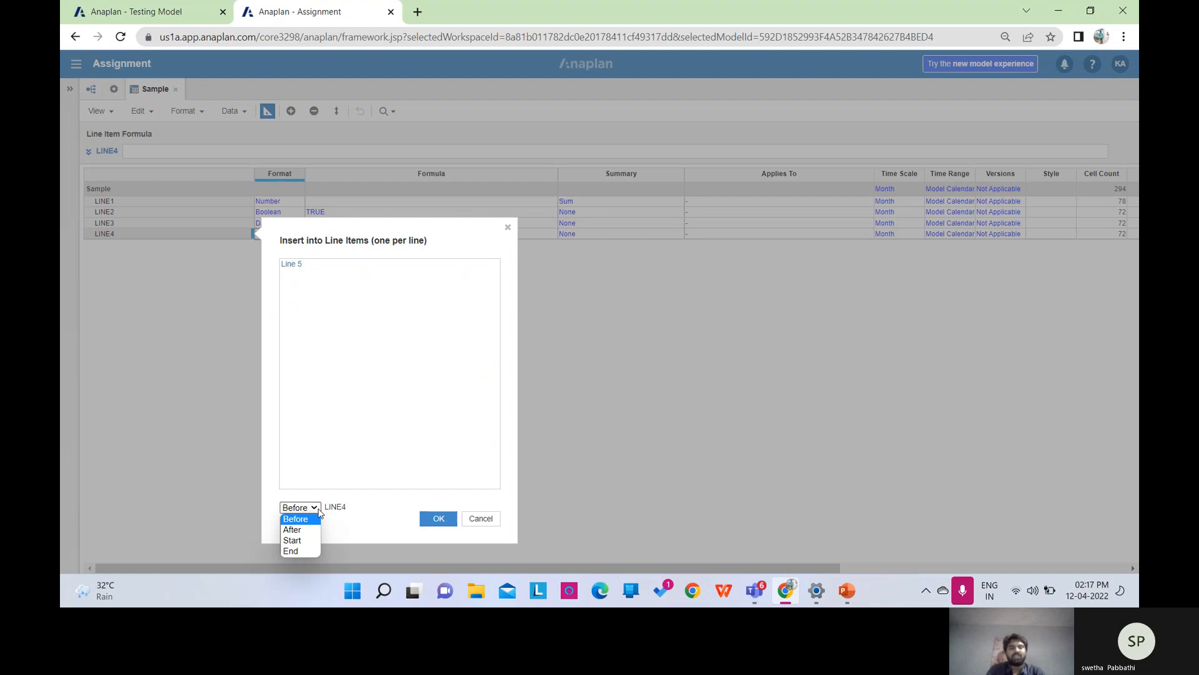
pyautogui.click(305, 551)
pyautogui.click(451, 521)
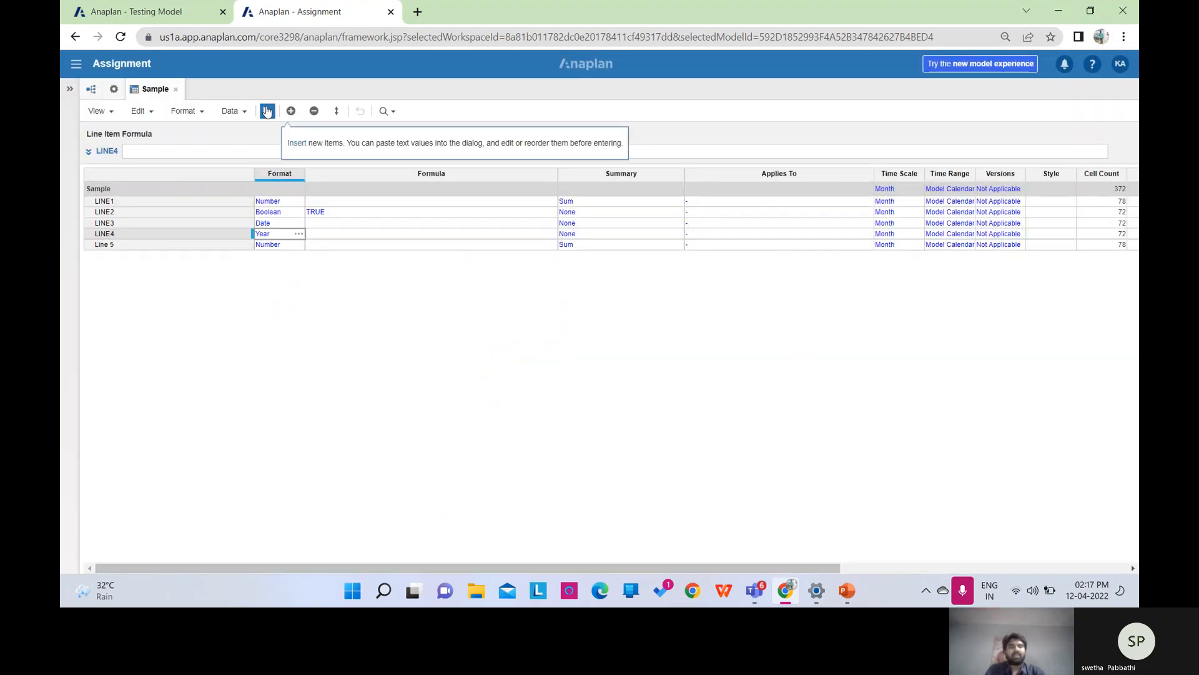
# Change Line 5's format to Text (General), accept the warning, and check the grid (72 cells).
pyautogui.click(287, 248)
pyautogui.click(298, 245)
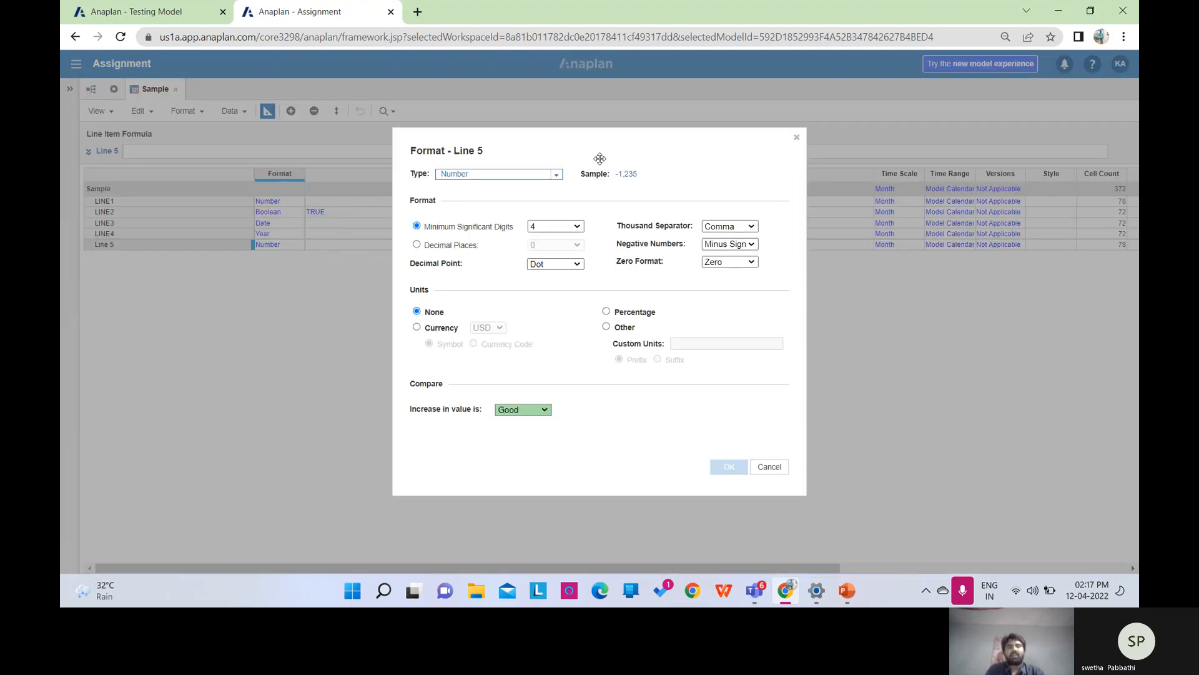
pyautogui.click(555, 176)
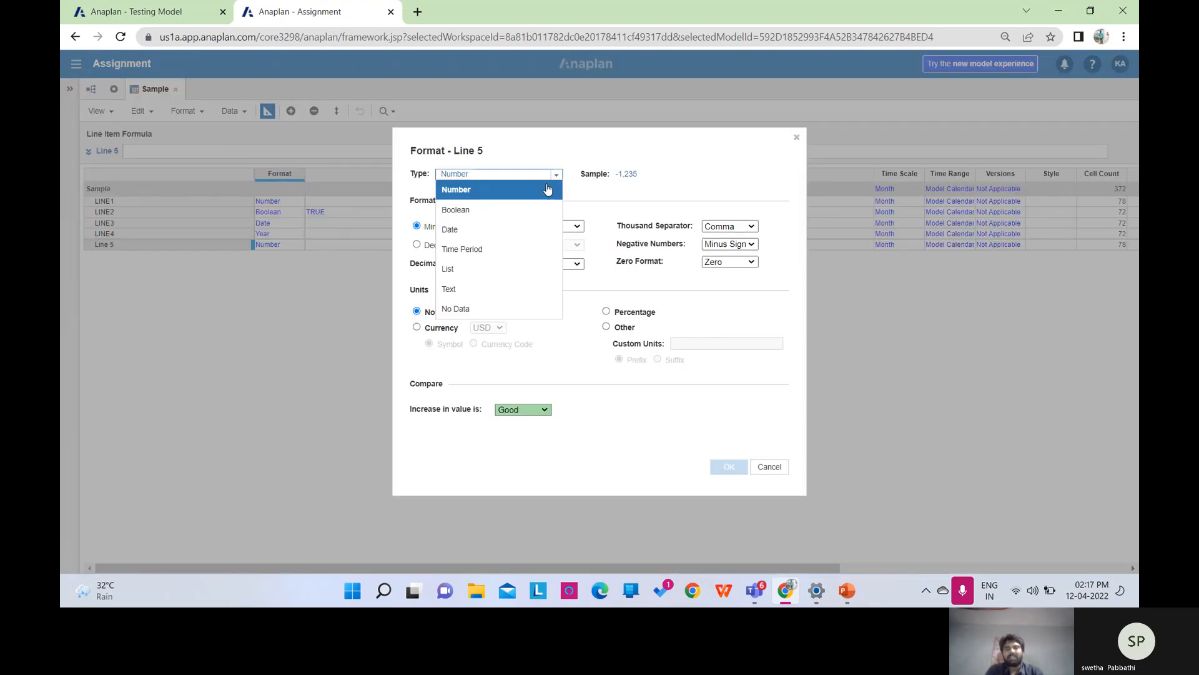
pyautogui.click(482, 298)
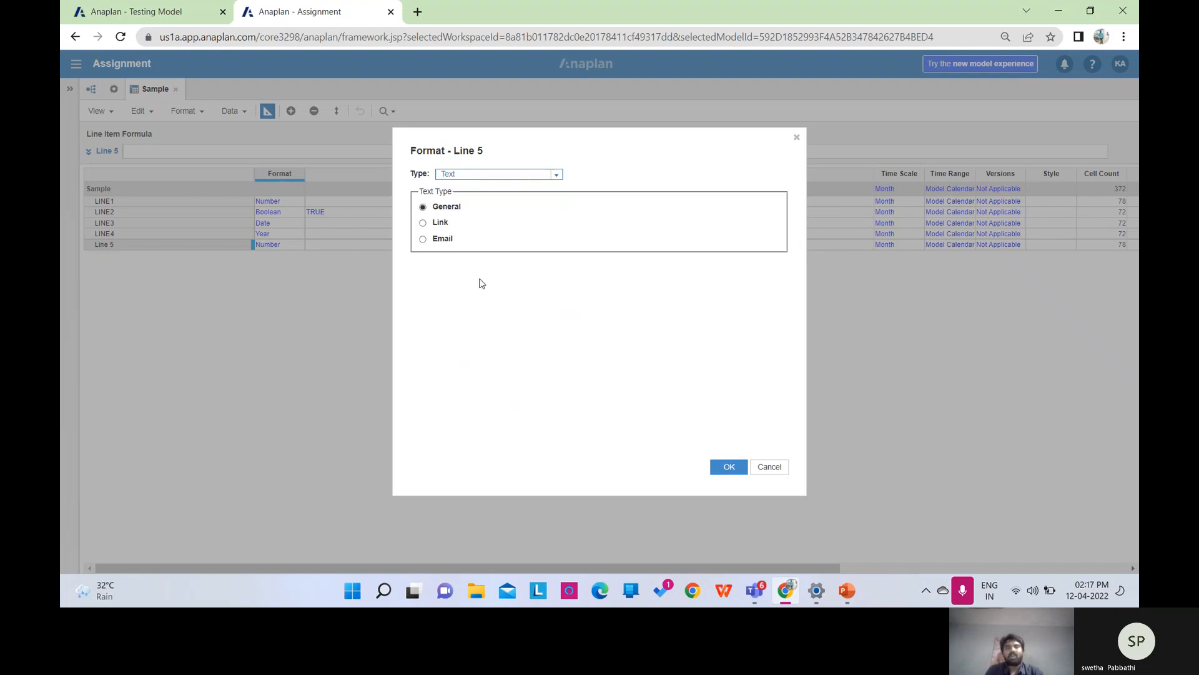
pyautogui.click(731, 466)
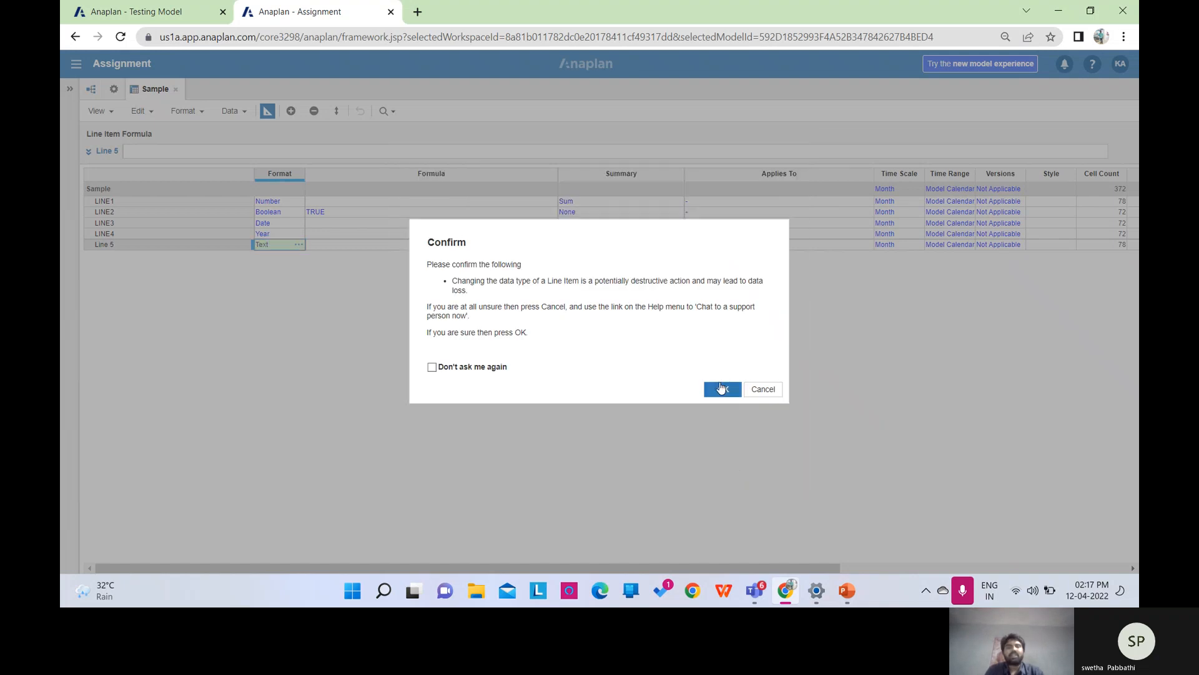
pyautogui.click(722, 388)
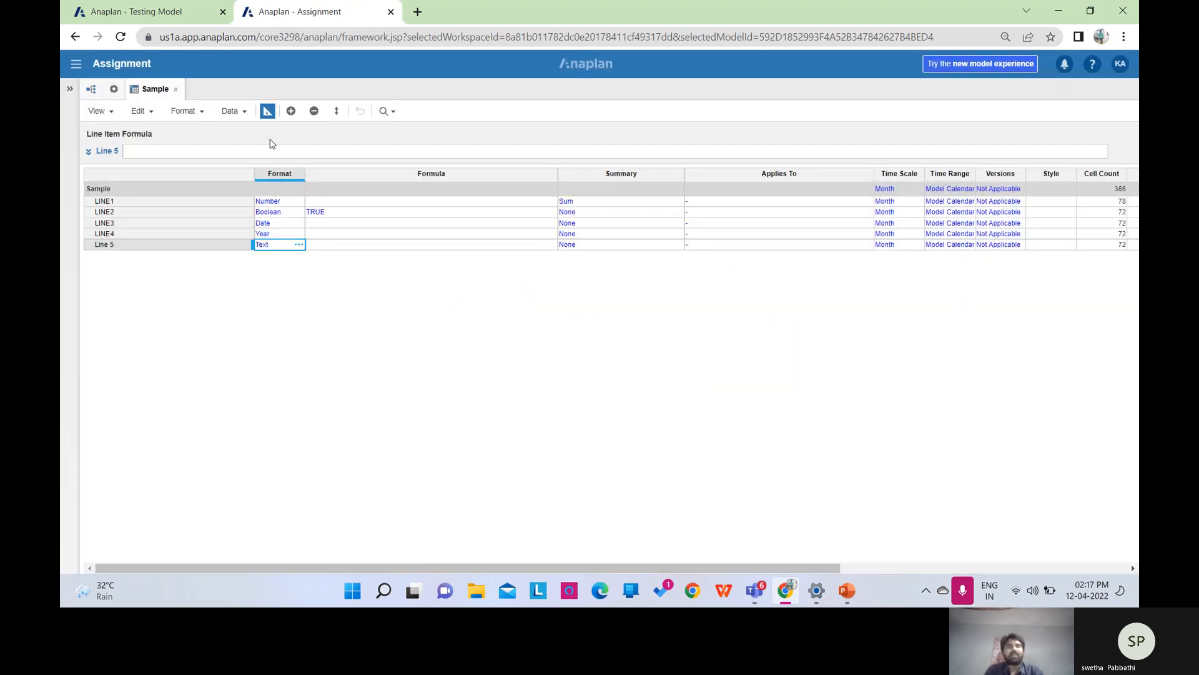
pyautogui.click(268, 113)
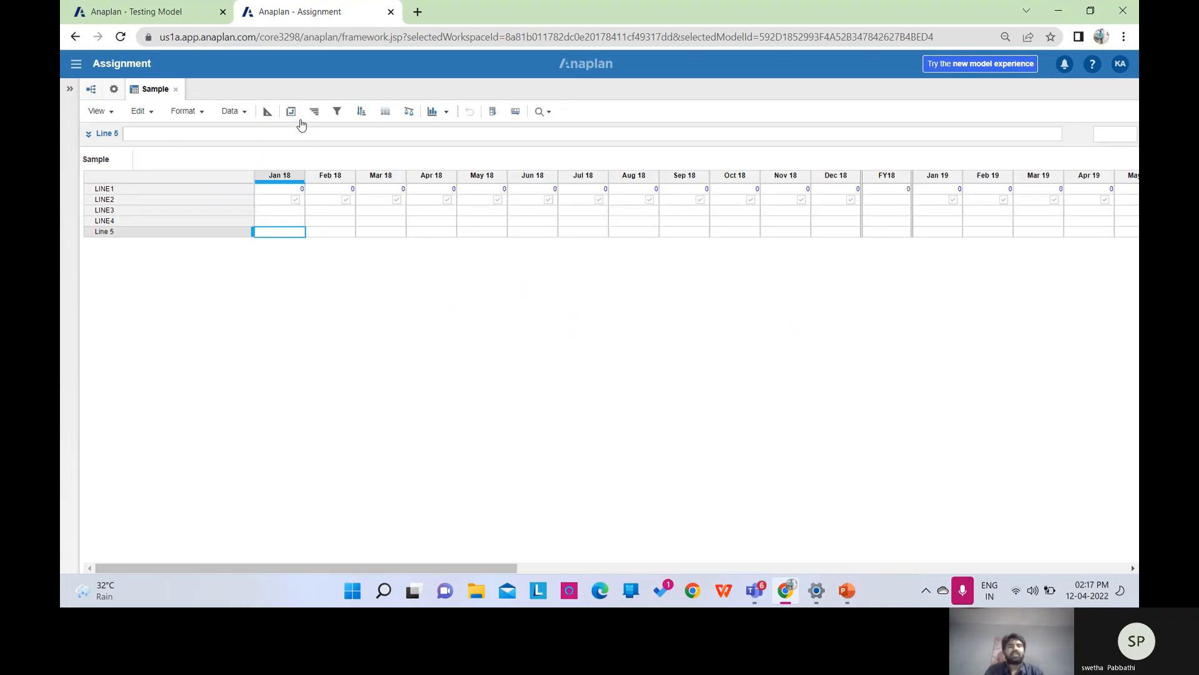
pyautogui.click(267, 112)
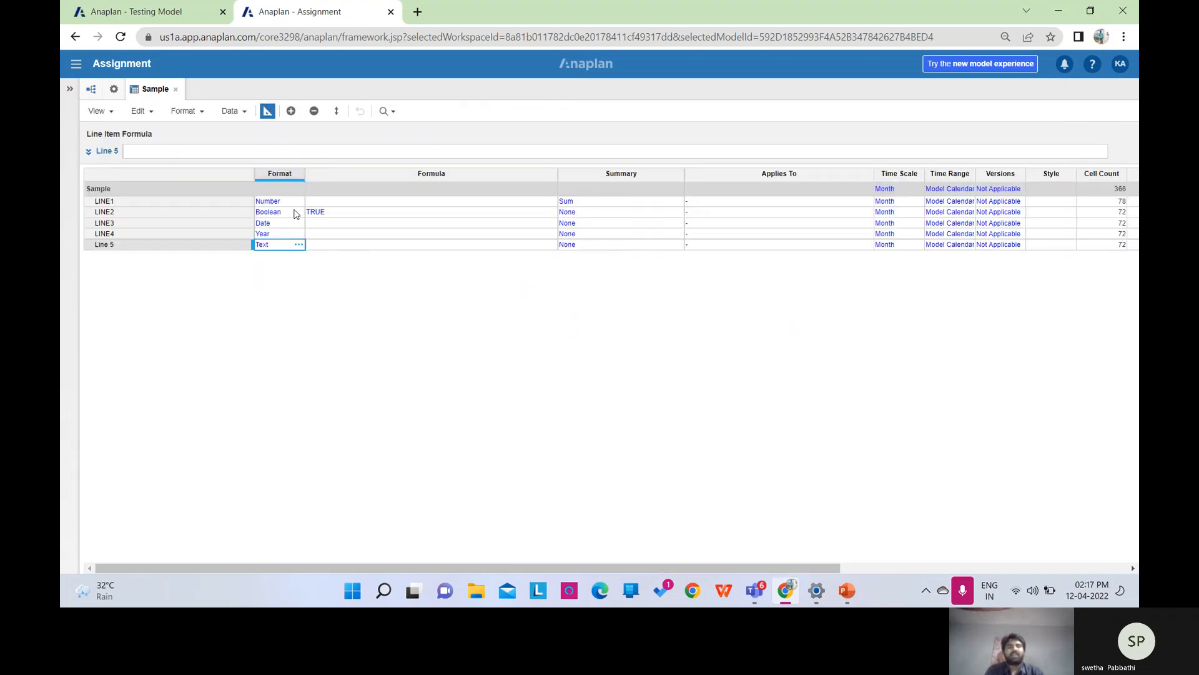
# Change Line 5's format to a List using Forecast Category and accept the warning.
pyautogui.click(298, 244)
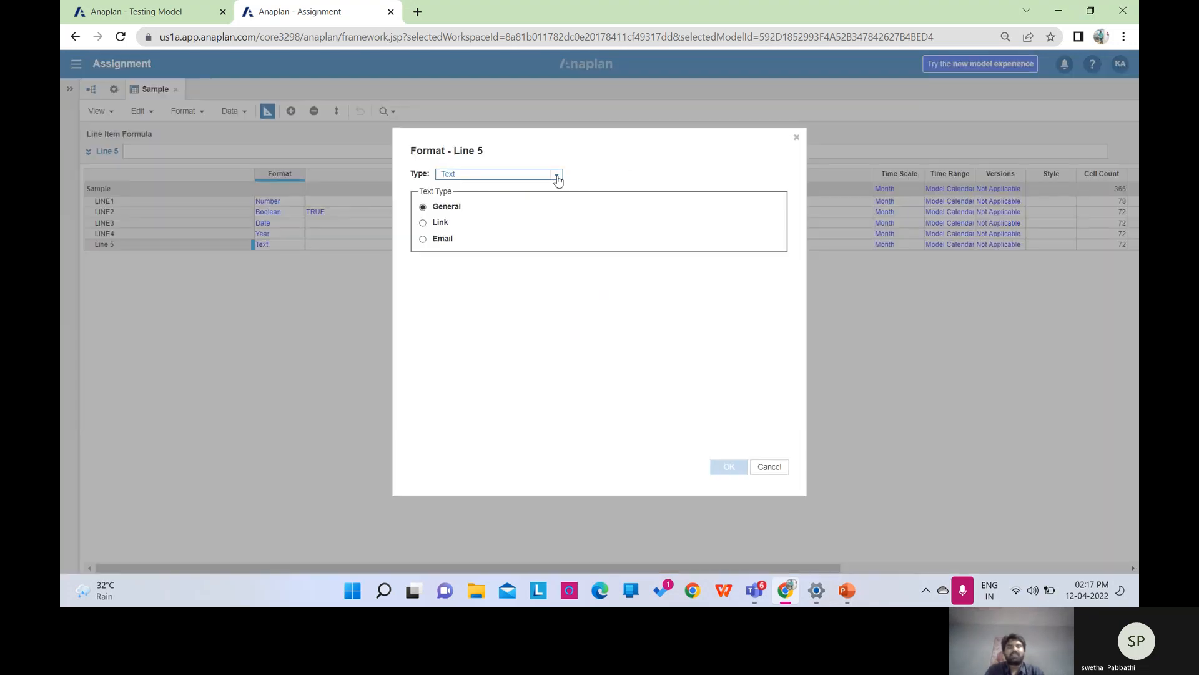
pyautogui.click(557, 177)
pyautogui.click(475, 270)
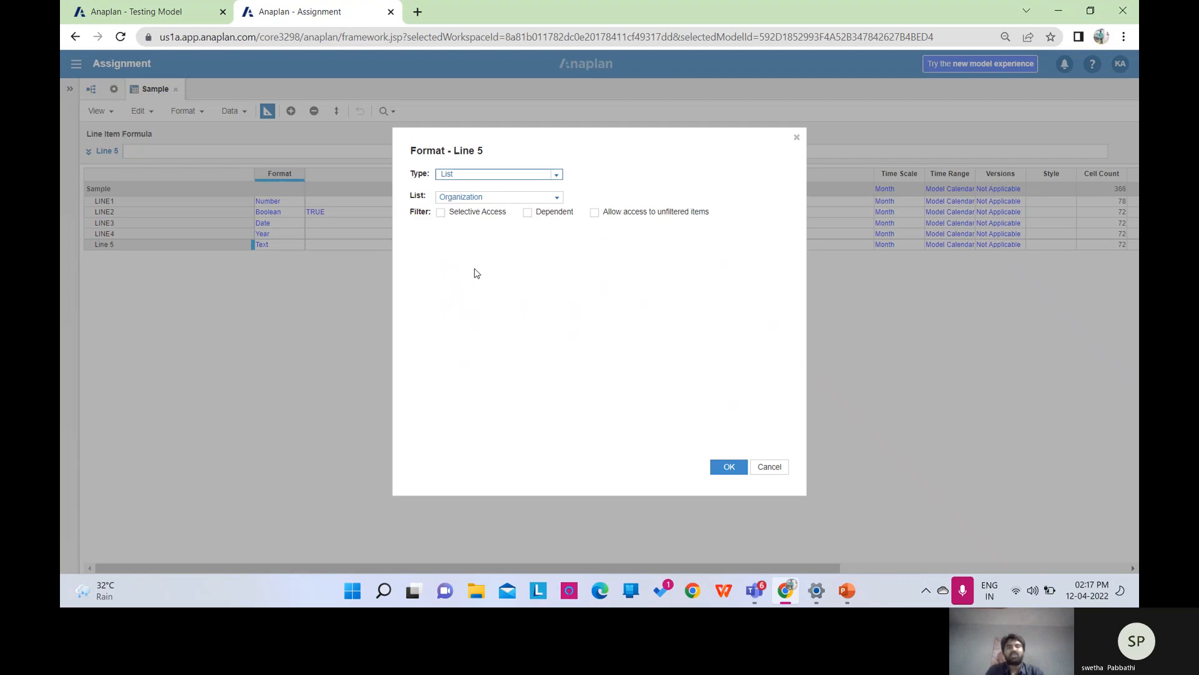
pyautogui.click(557, 198)
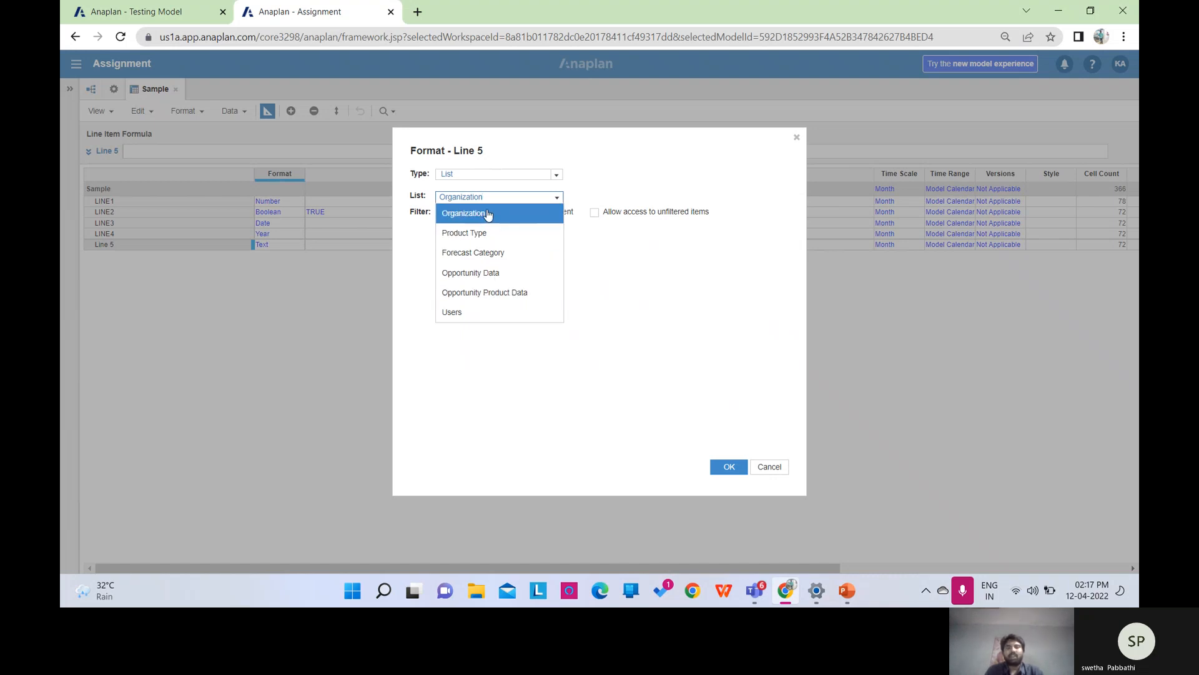
pyautogui.click(495, 260)
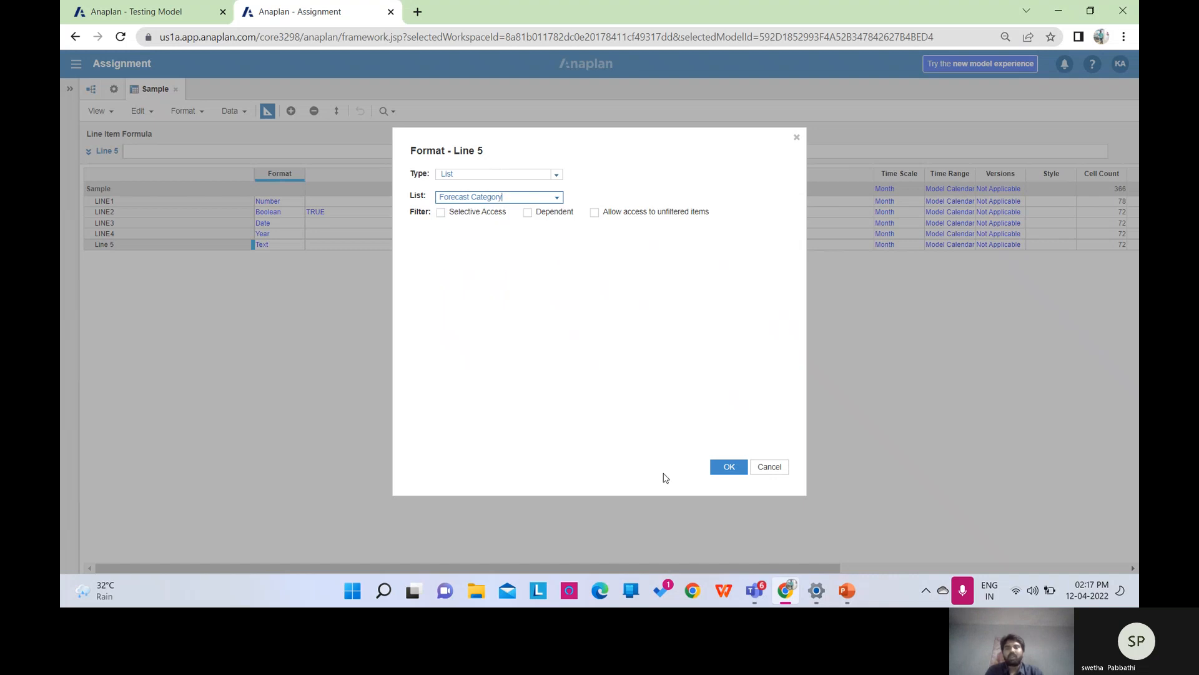
pyautogui.click(729, 478)
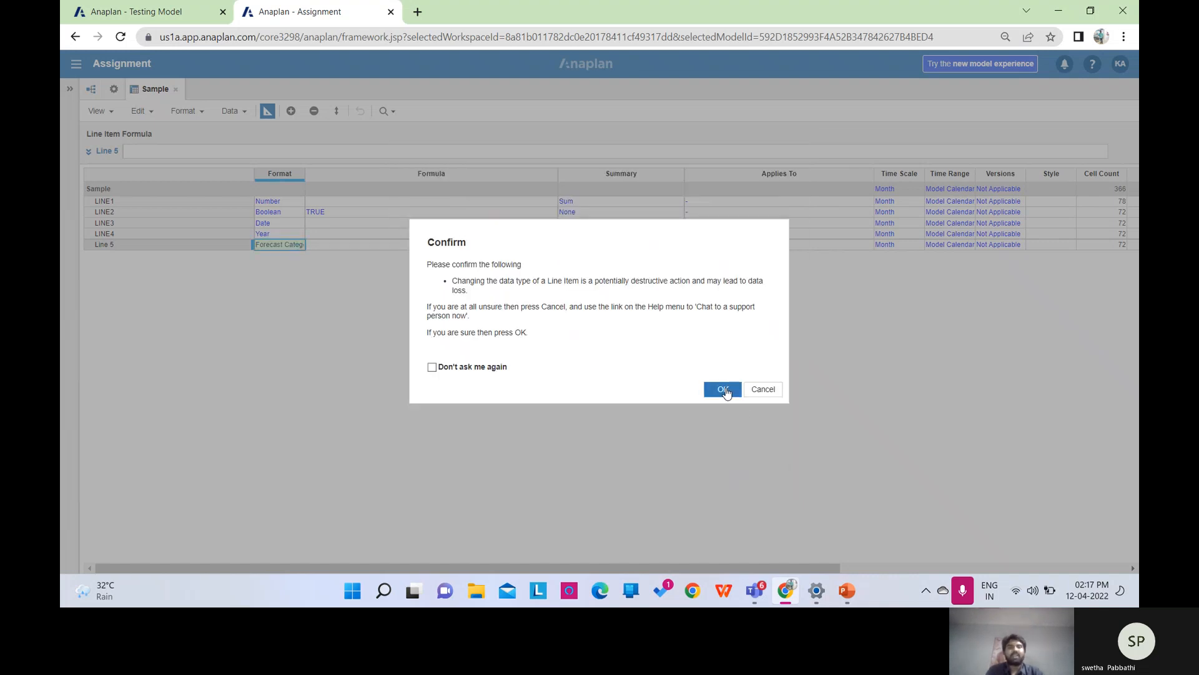
pyautogui.click(723, 389)
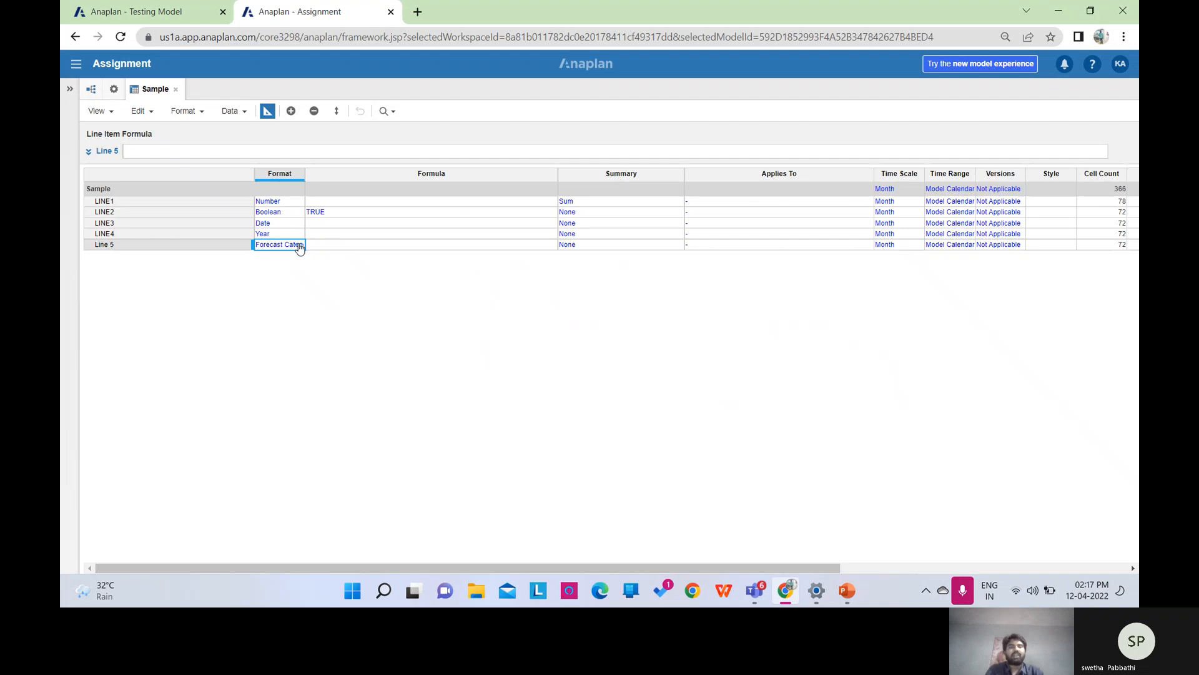
# Switch Line 5's format to No Data and check its empty Feb 18 cell in the grid.
pyautogui.click(299, 245)
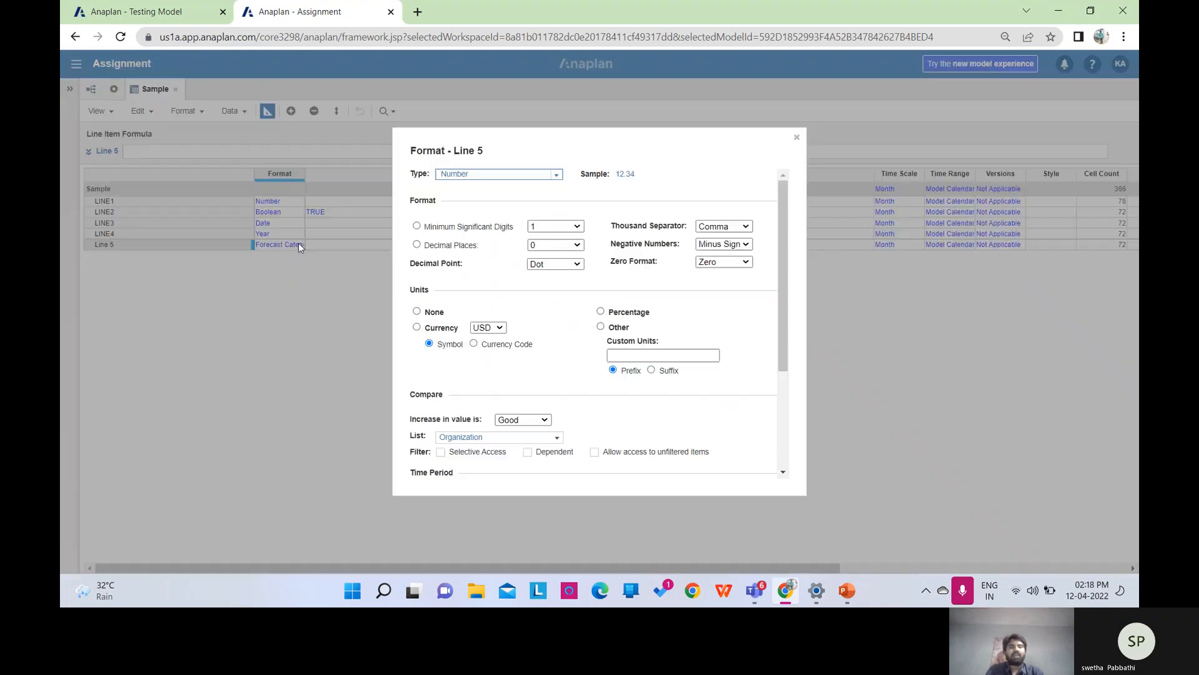
pyautogui.click(556, 174)
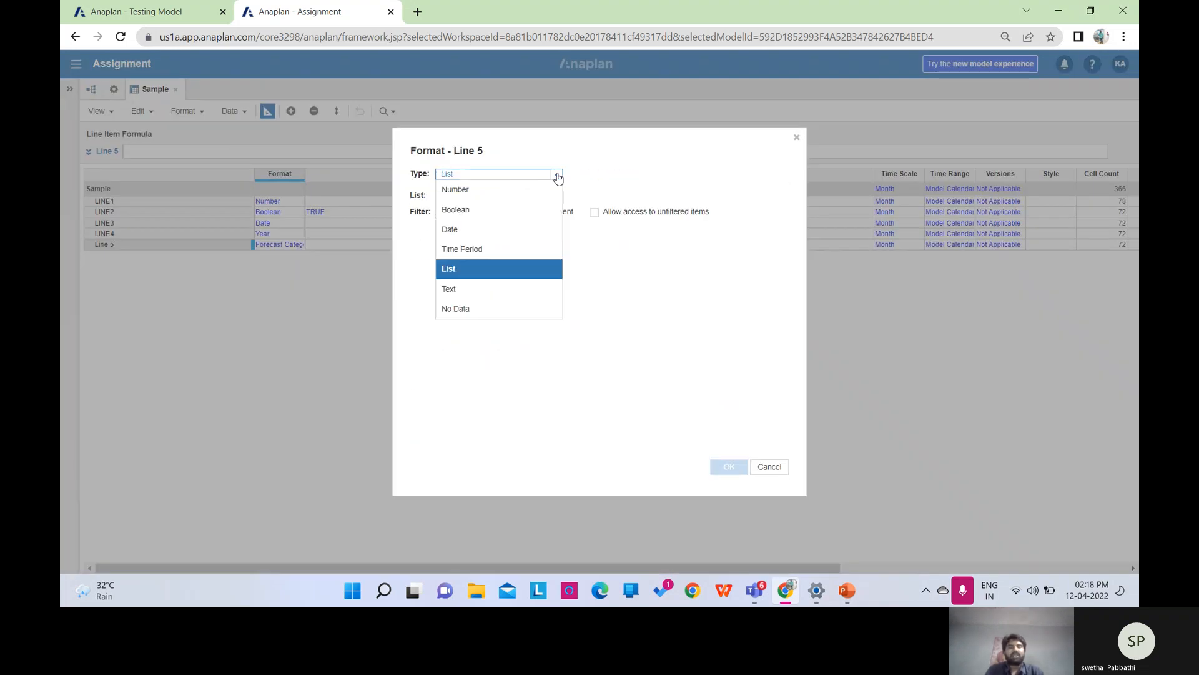
pyautogui.click(473, 309)
pyautogui.click(737, 469)
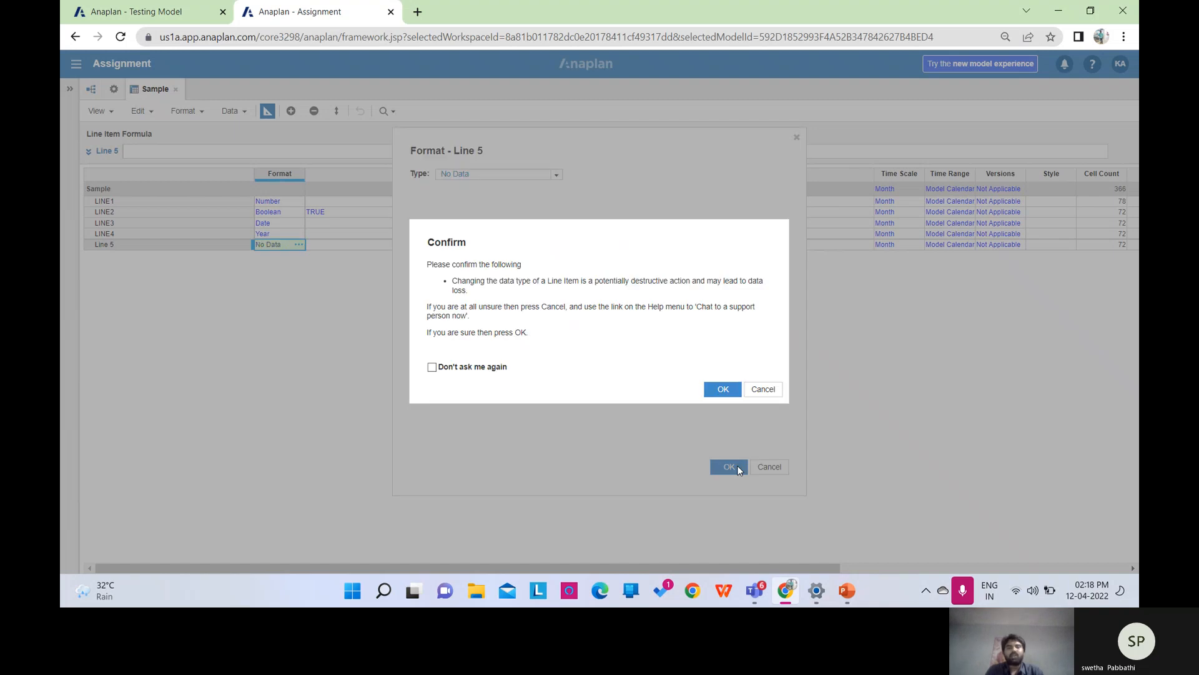
pyautogui.click(724, 391)
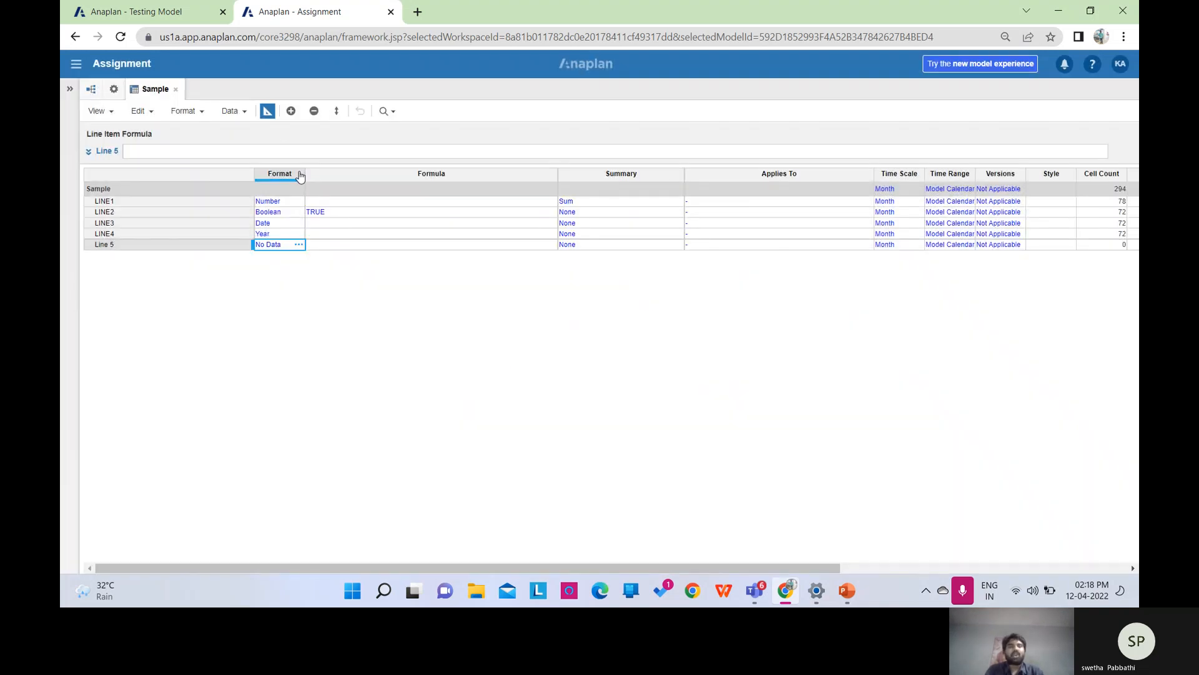
pyautogui.click(269, 114)
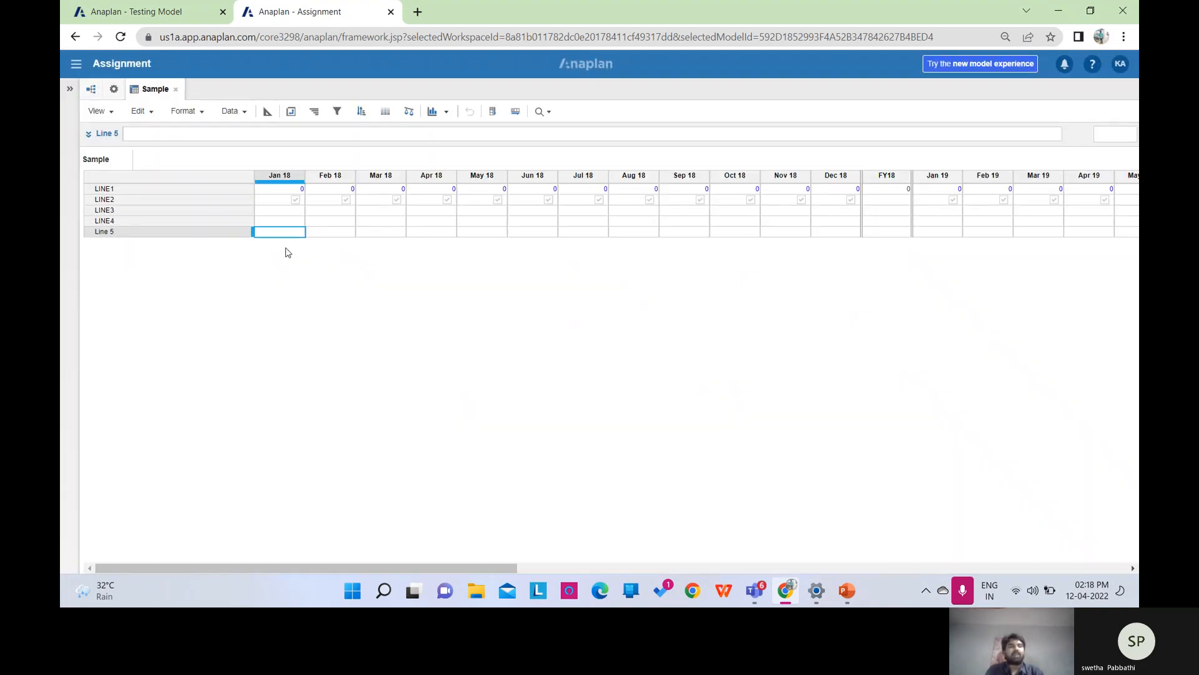
pyautogui.click(346, 233)
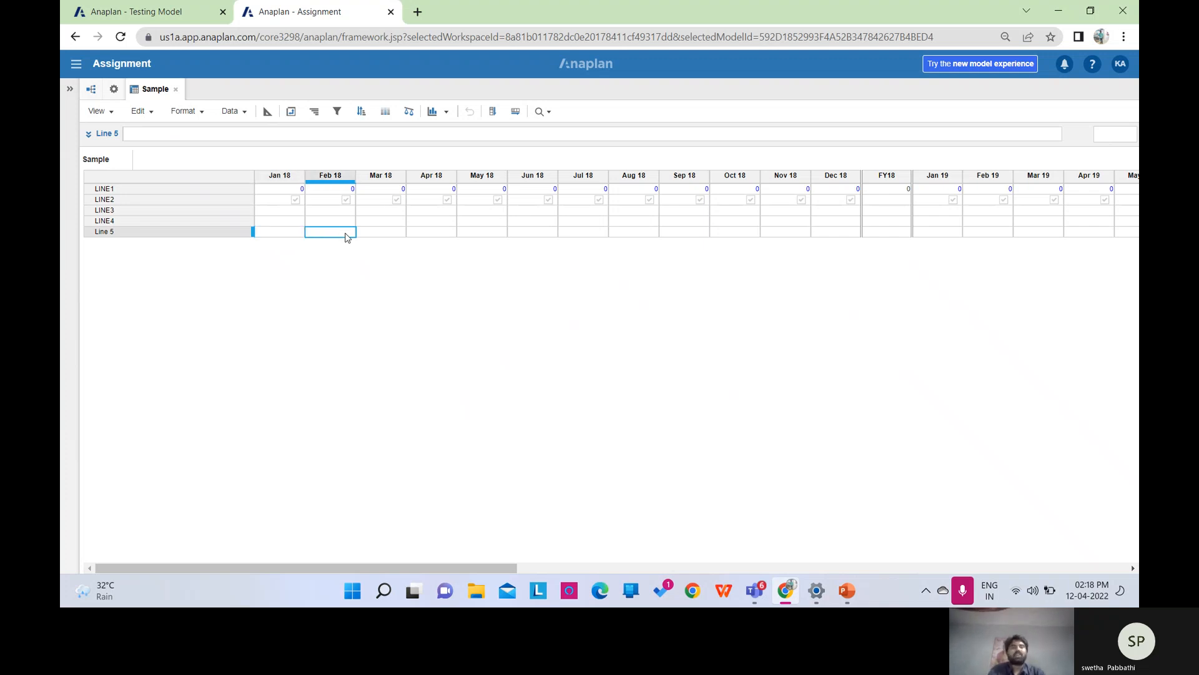
pyautogui.click(270, 117)
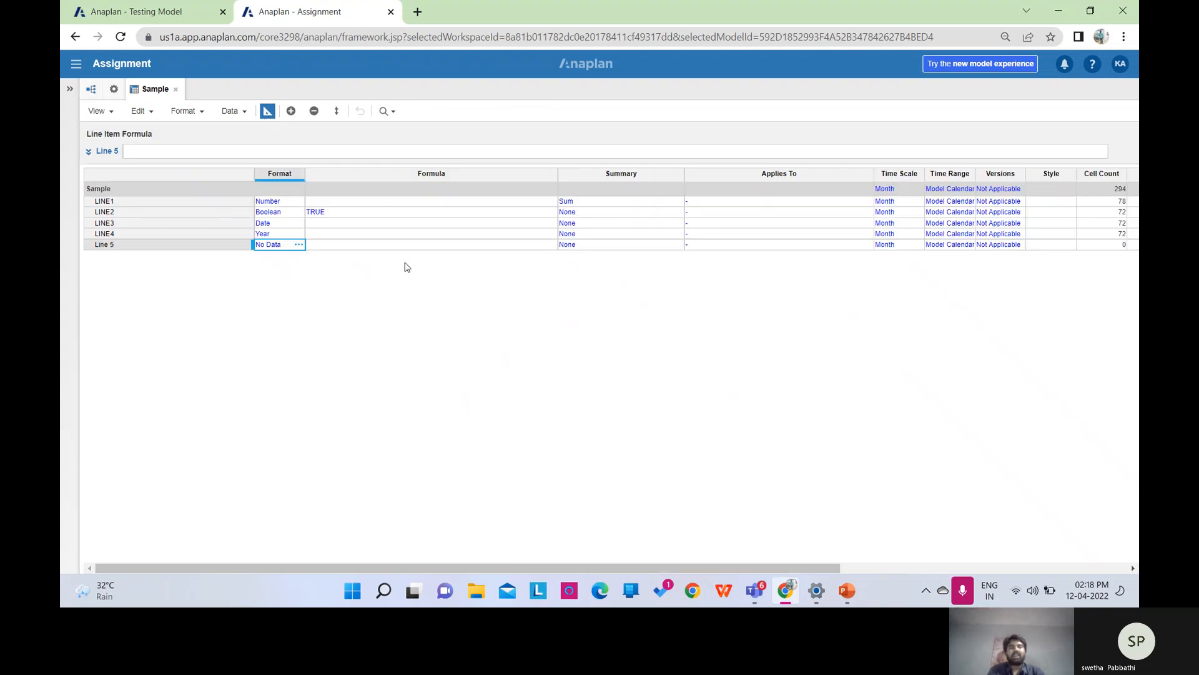
pyautogui.click(226, 150)
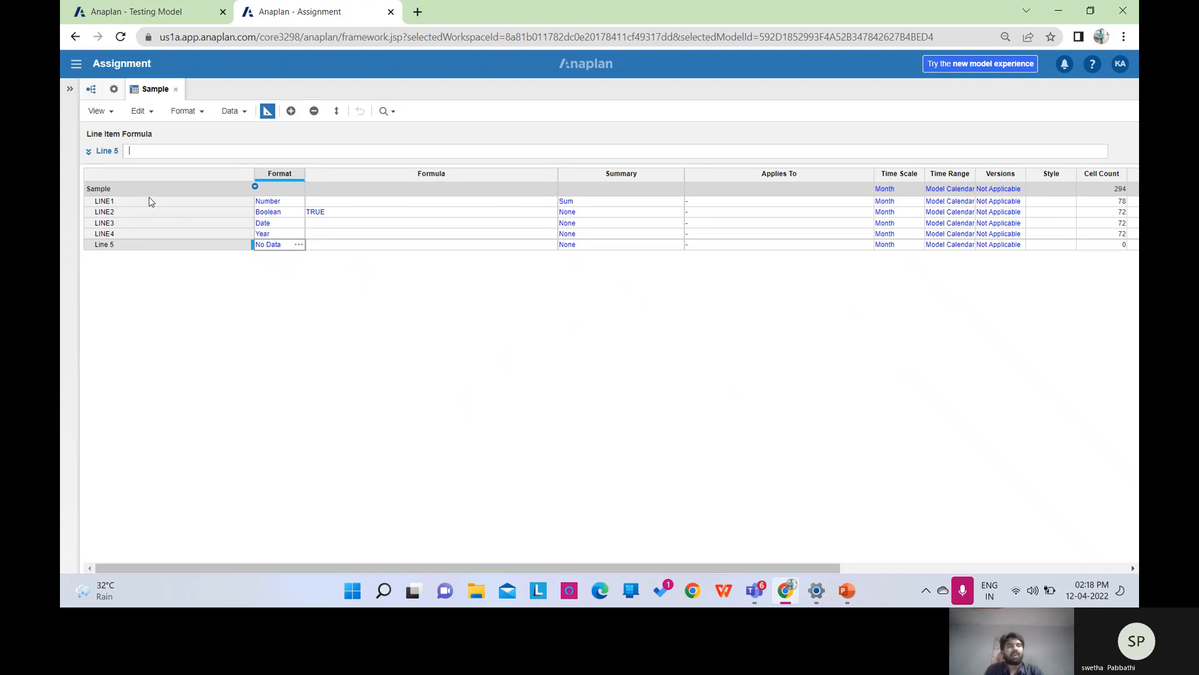
pyautogui.click(116, 216)
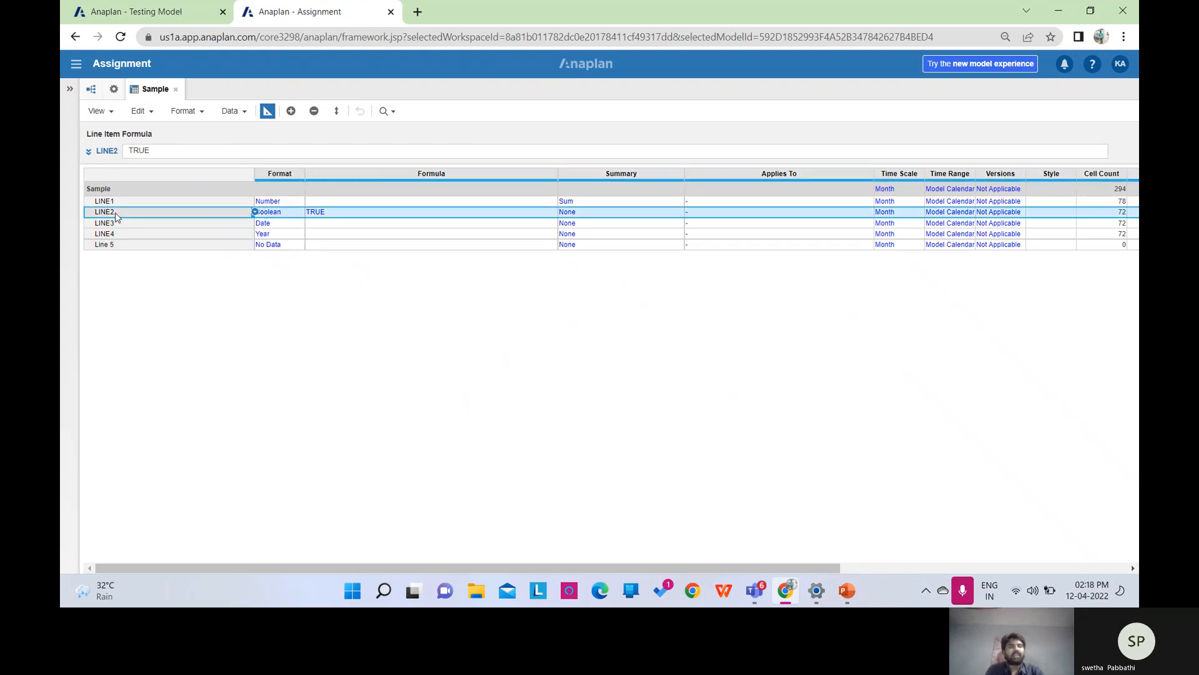
pyautogui.click(168, 151)
pyautogui.click(169, 152)
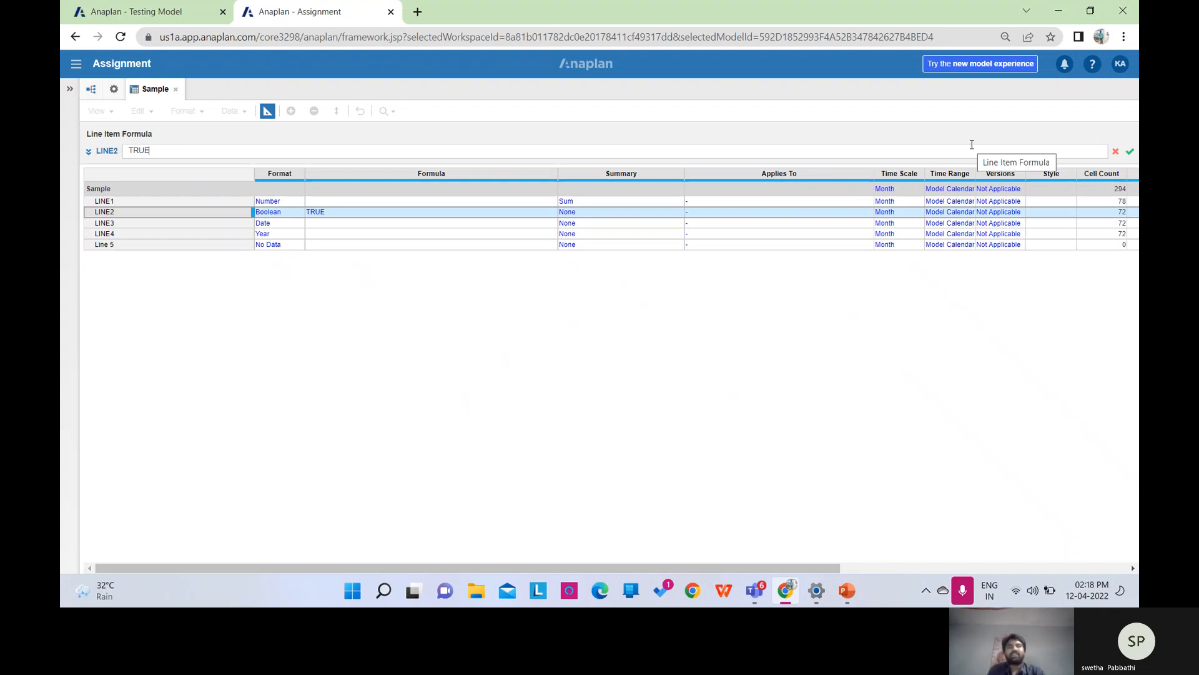
pyautogui.click(1131, 153)
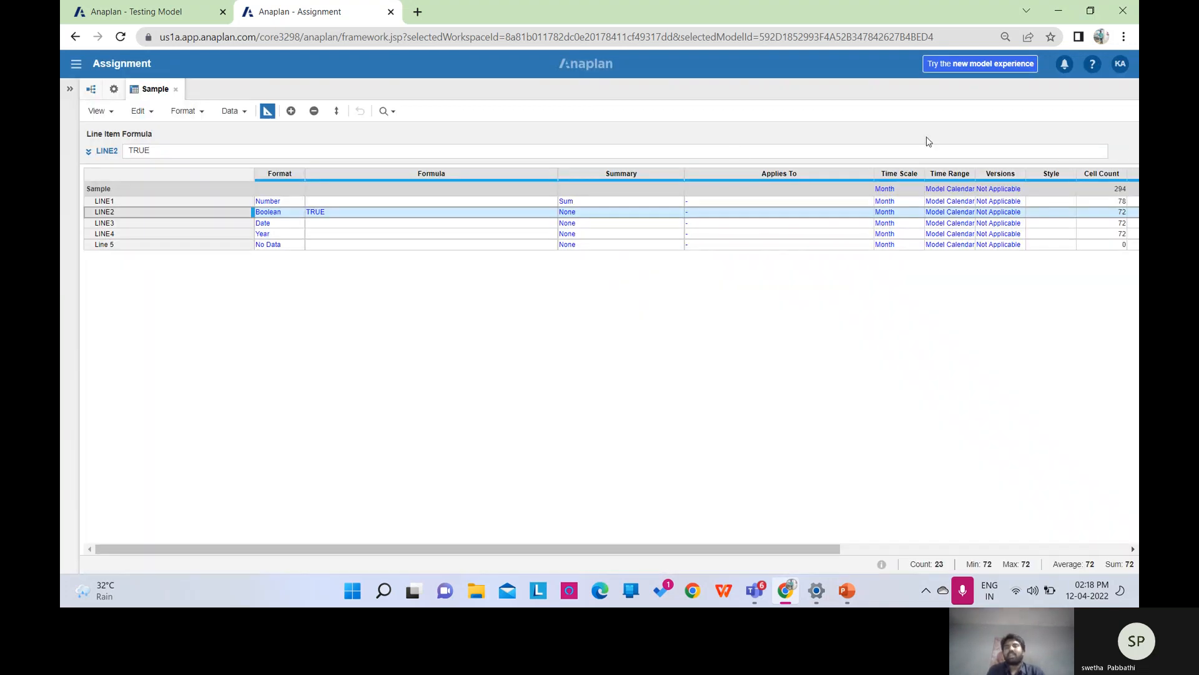
pyautogui.click(1034, 151)
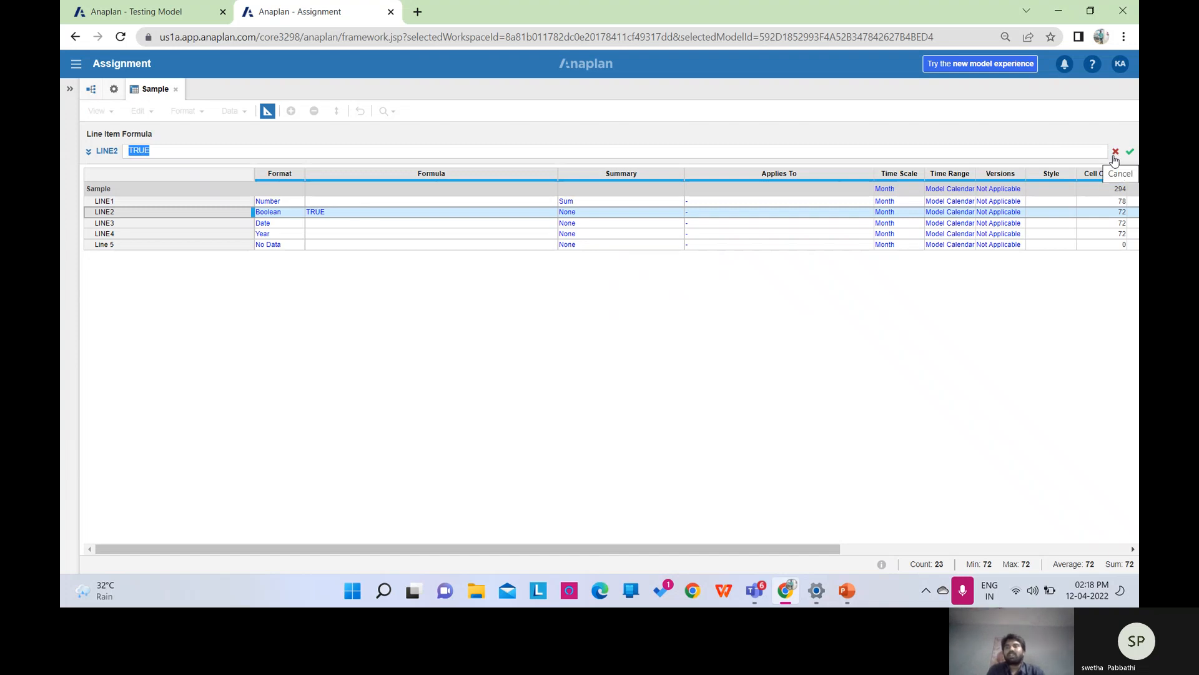
pyautogui.click(1114, 156)
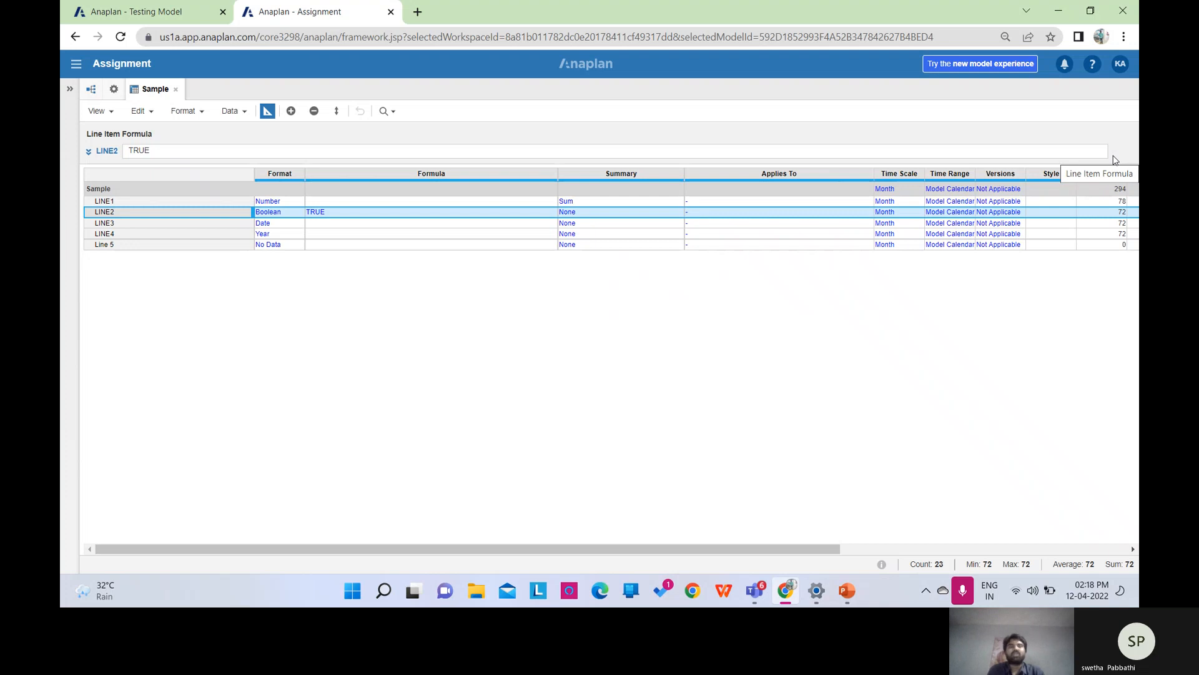
pyautogui.click(364, 151)
pyautogui.click(364, 152)
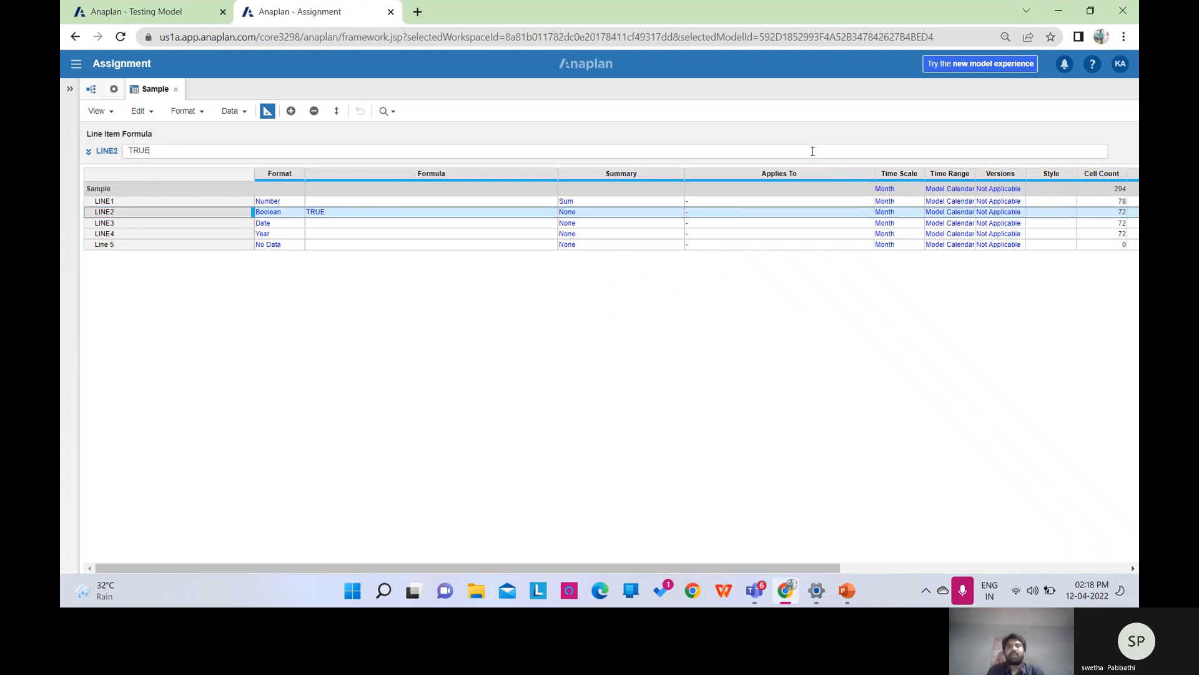
pyautogui.click(315, 151)
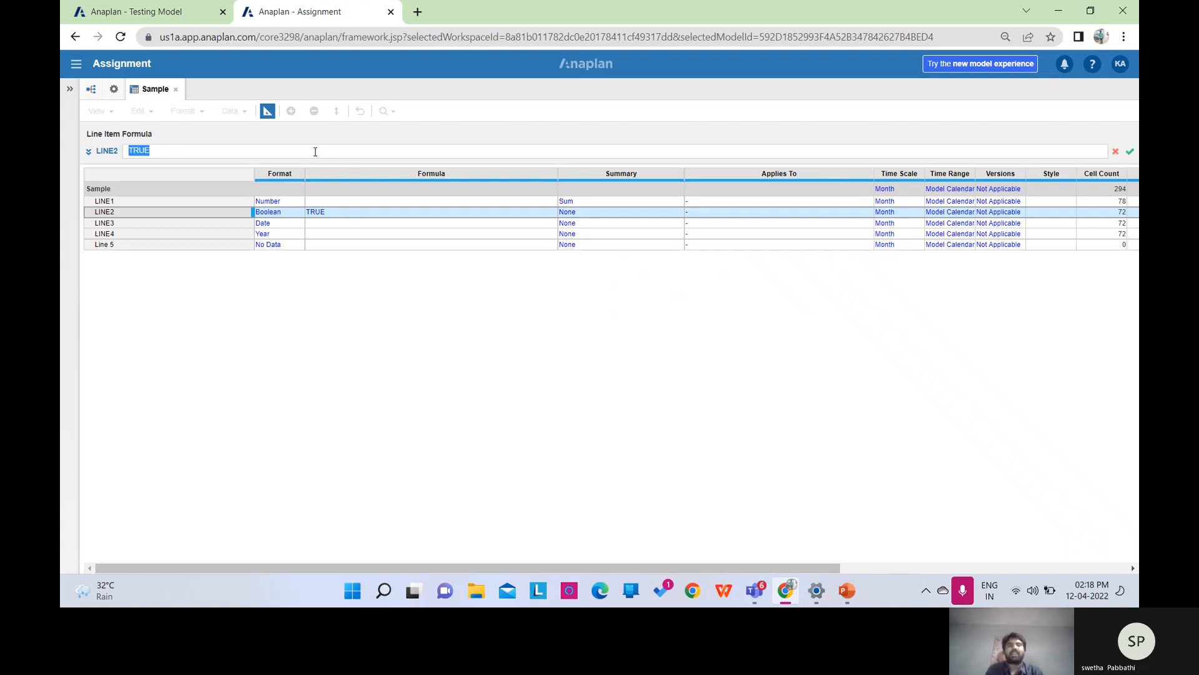
pyautogui.click(113, 91)
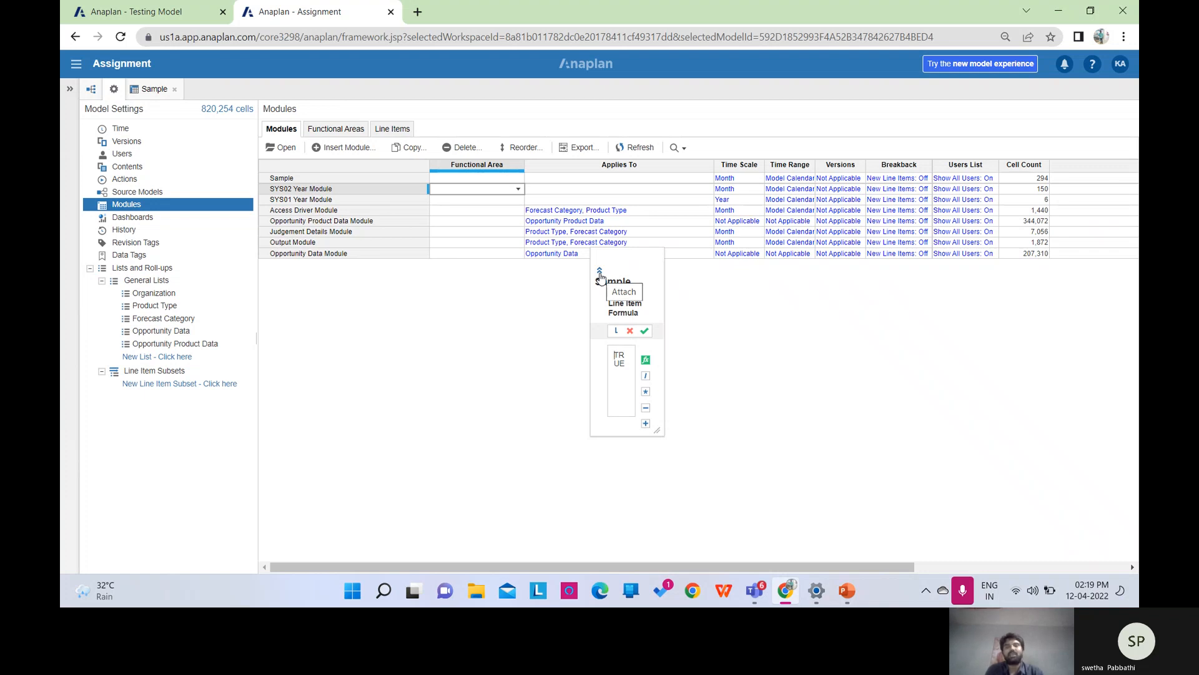
pyautogui.click(600, 273)
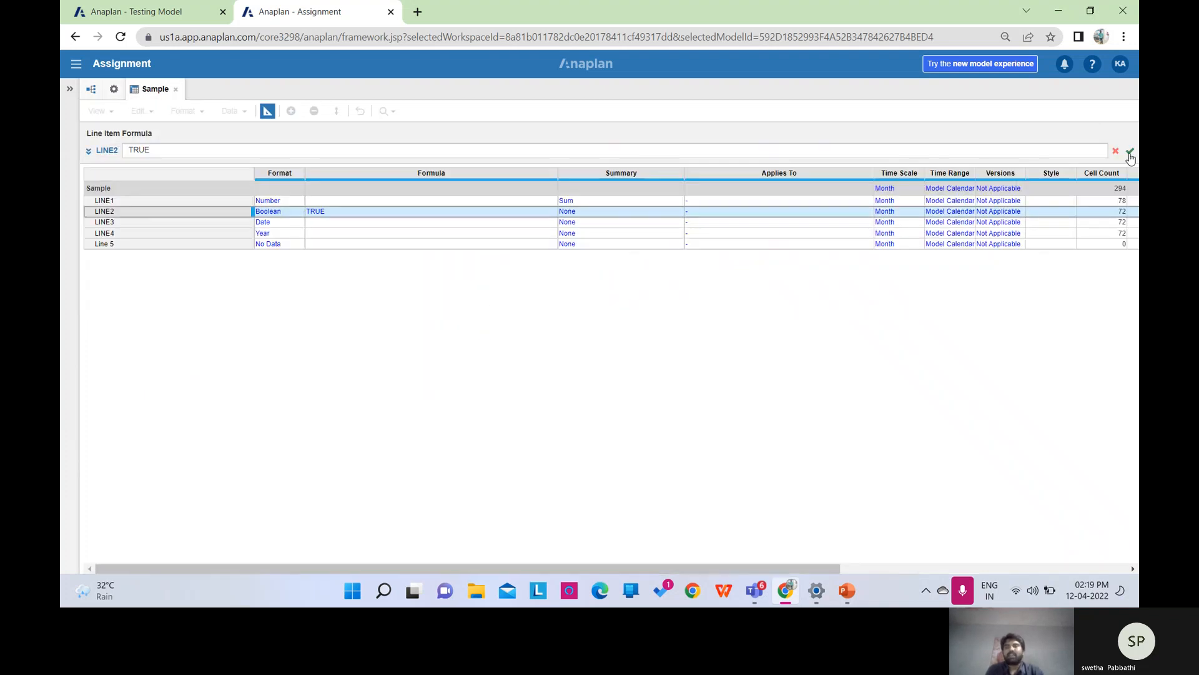
pyautogui.click(1130, 156)
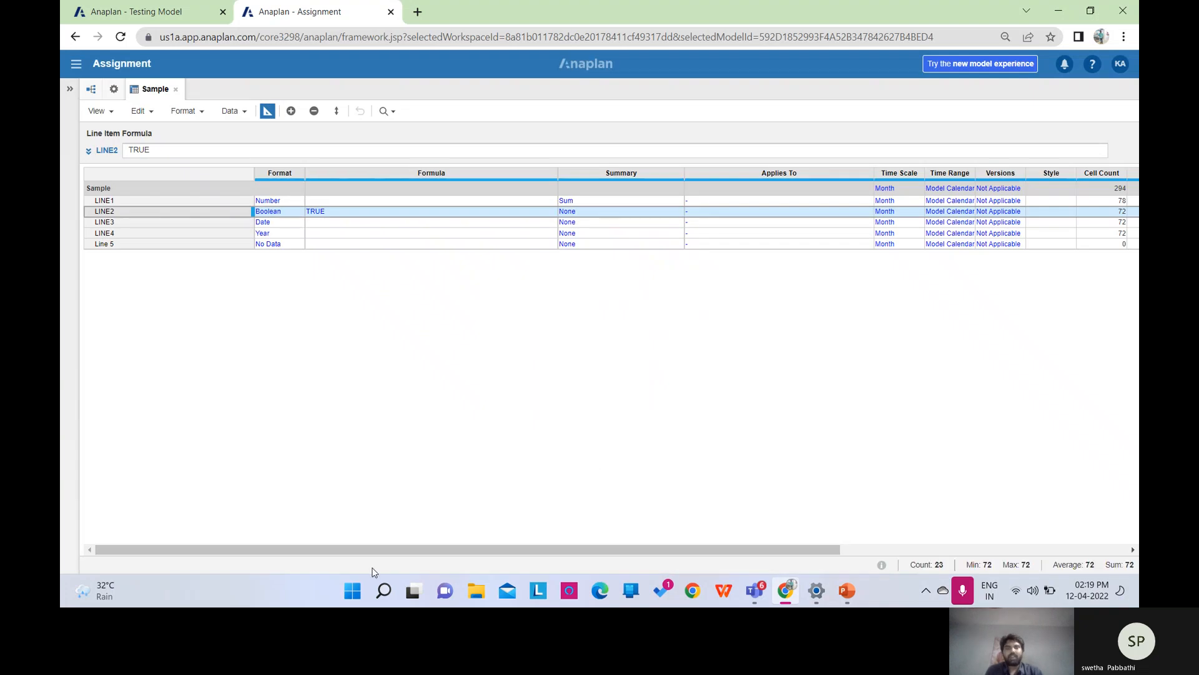
pyautogui.moveTo(374, 549); pyautogui.dragTo(394, 549)
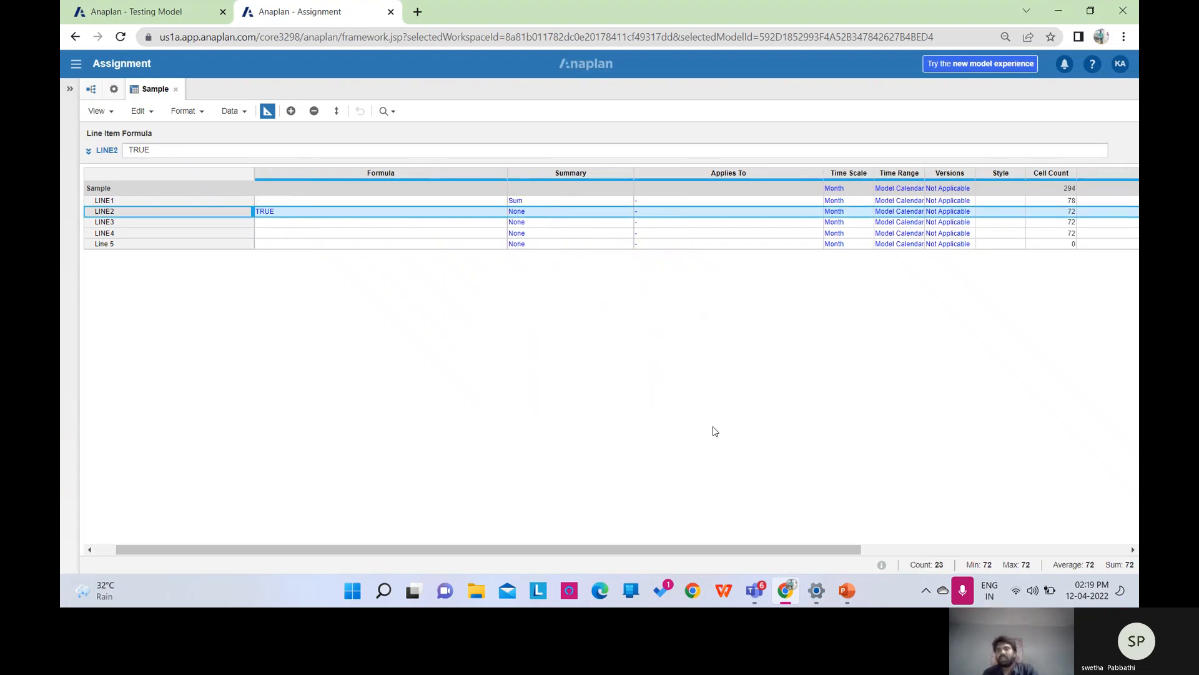
pyautogui.moveTo(667, 549); pyautogui.dragTo(618, 544)
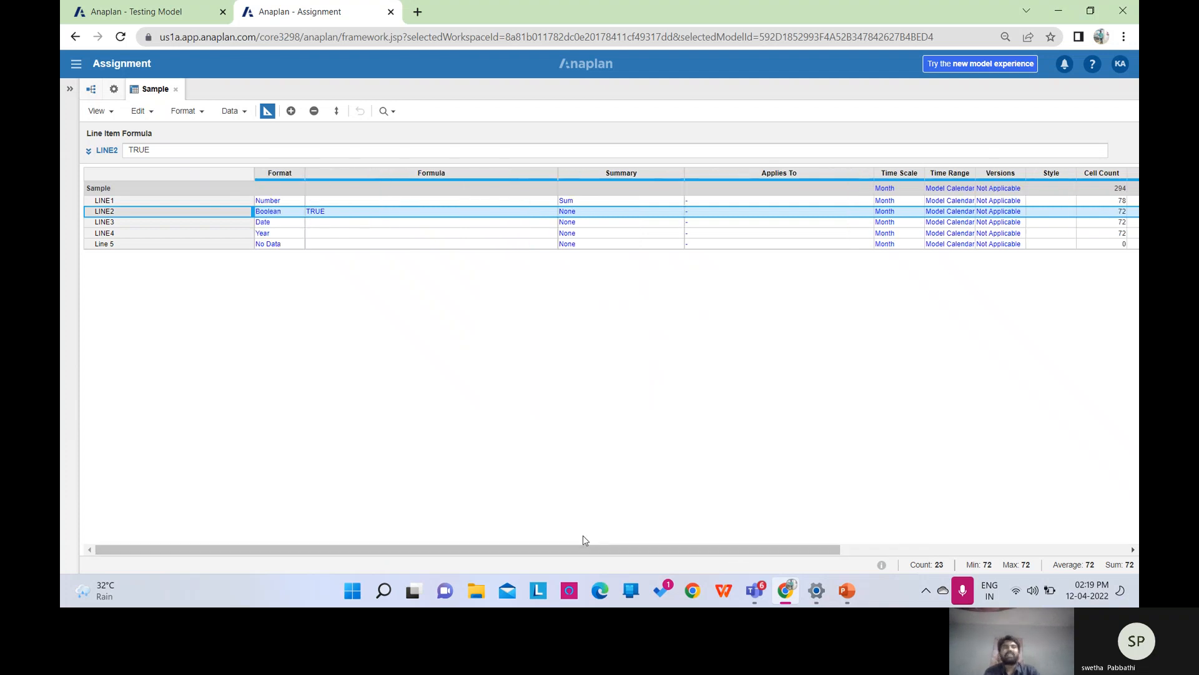
pyautogui.click(267, 111)
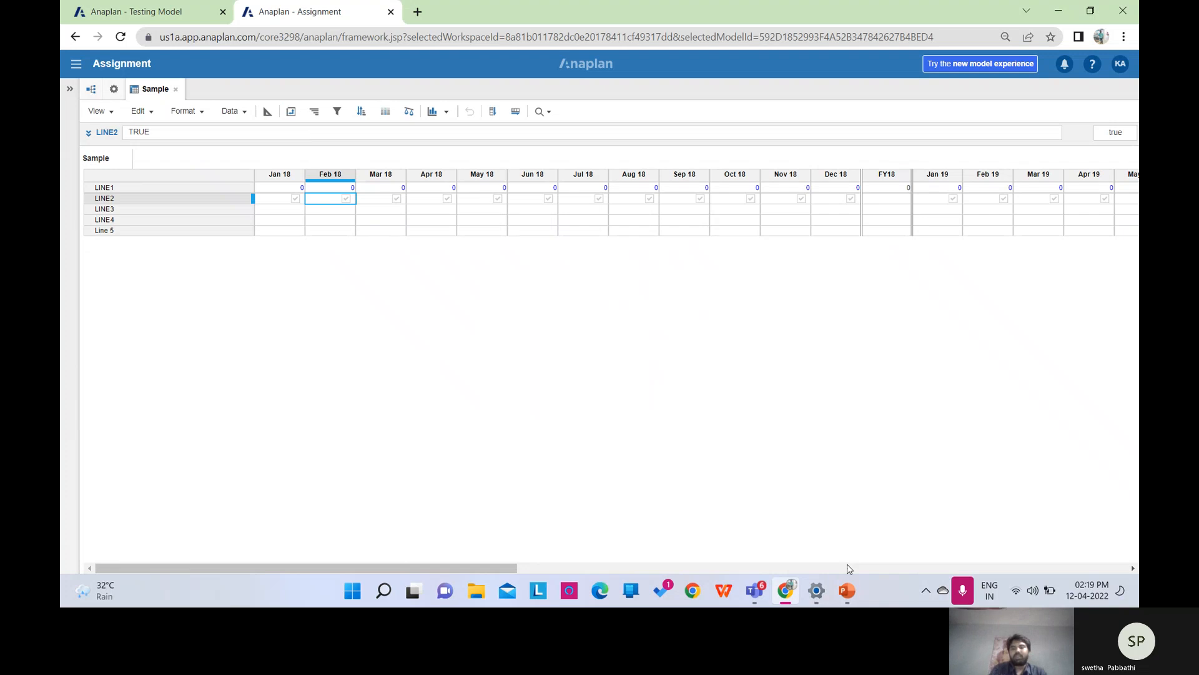
pyautogui.click(848, 590)
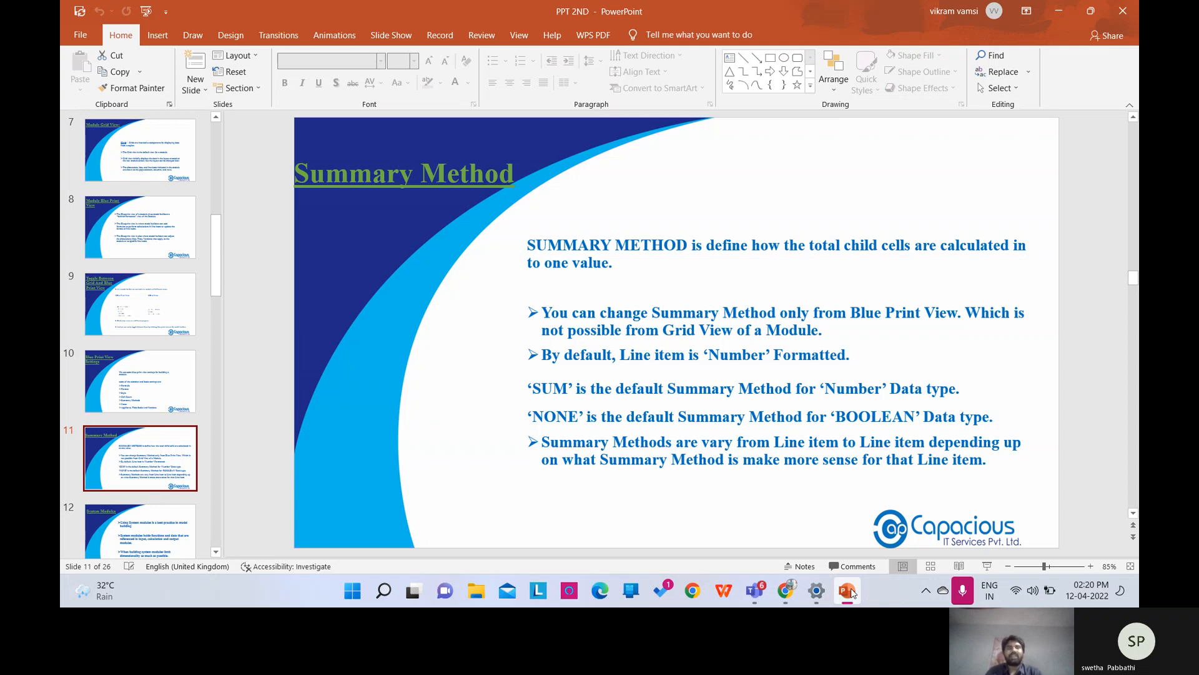
pyautogui.click(788, 589)
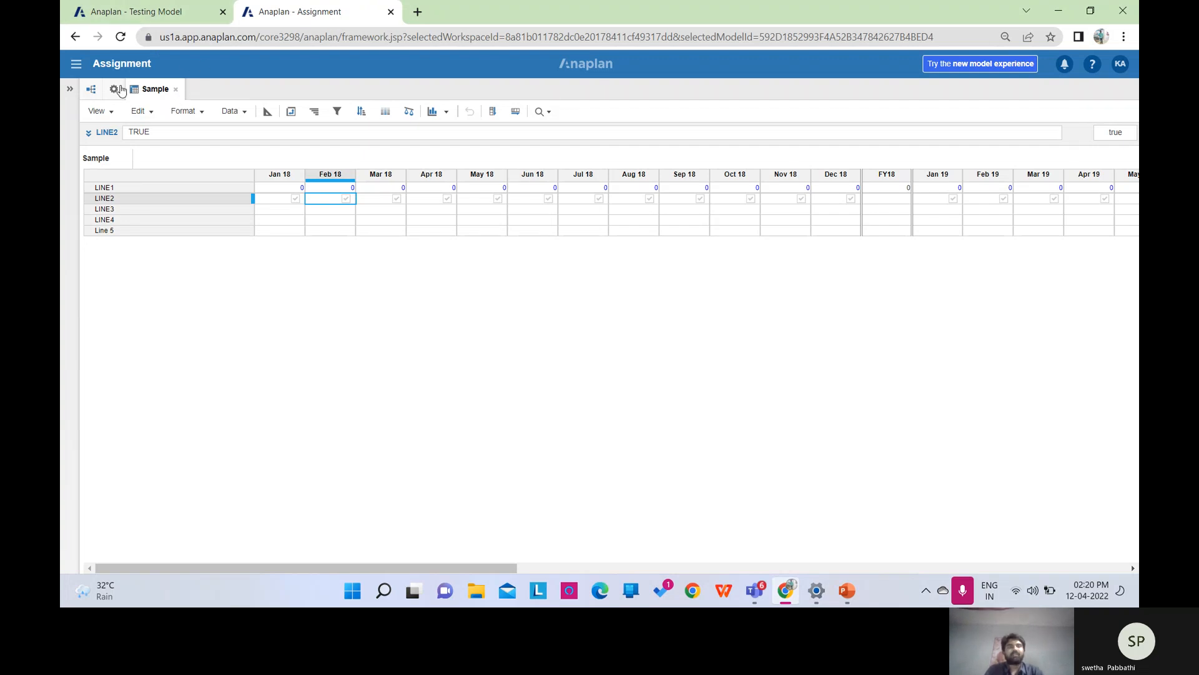
# Open Output Module from model settings, check FY18's total, and view Total's Blueprint summary of Sum, Time: Sum.
pyautogui.click(114, 89)
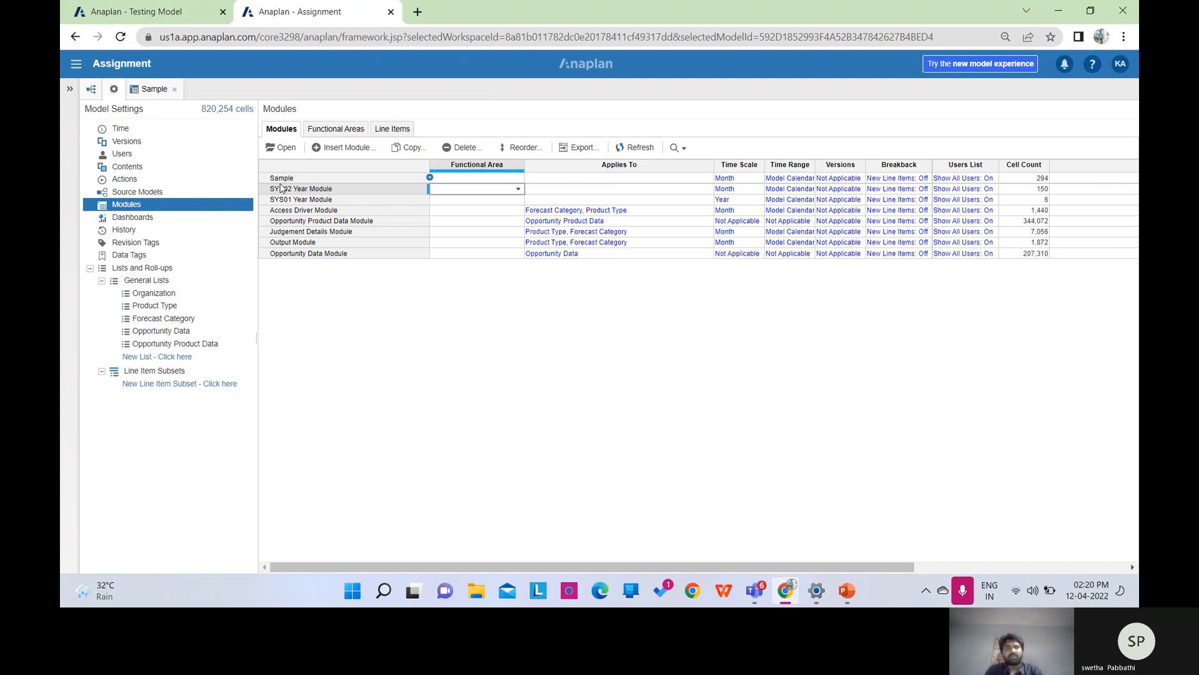
pyautogui.click(305, 244)
pyautogui.click(288, 149)
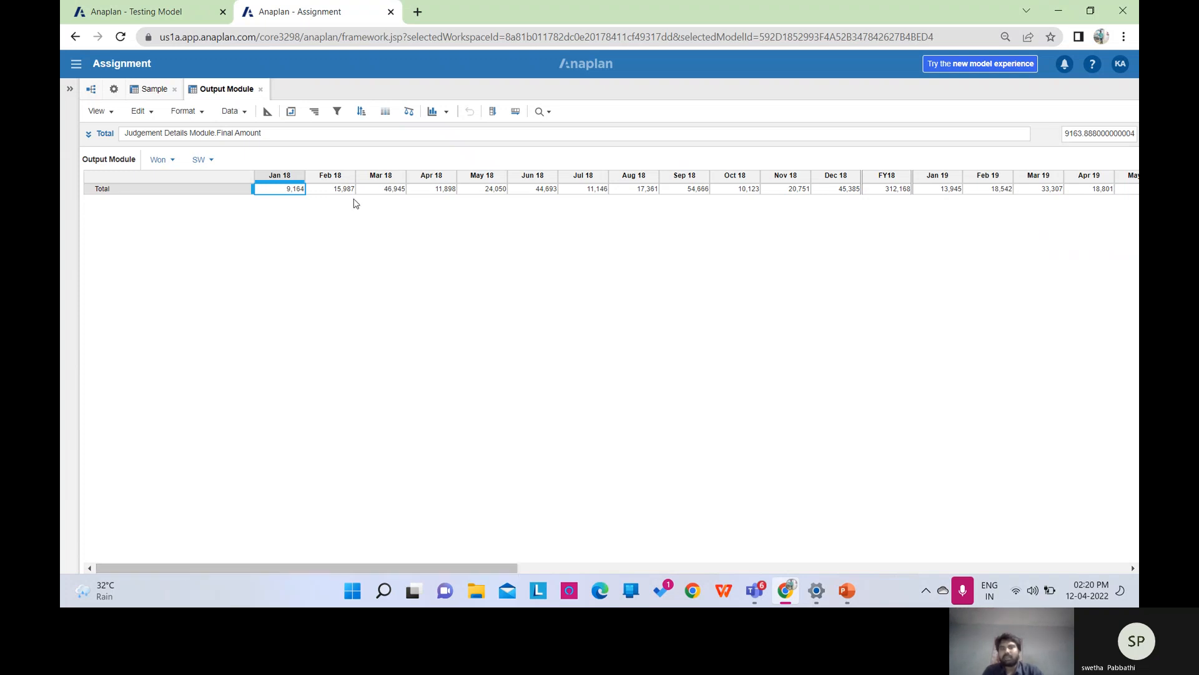
pyautogui.click(886, 192)
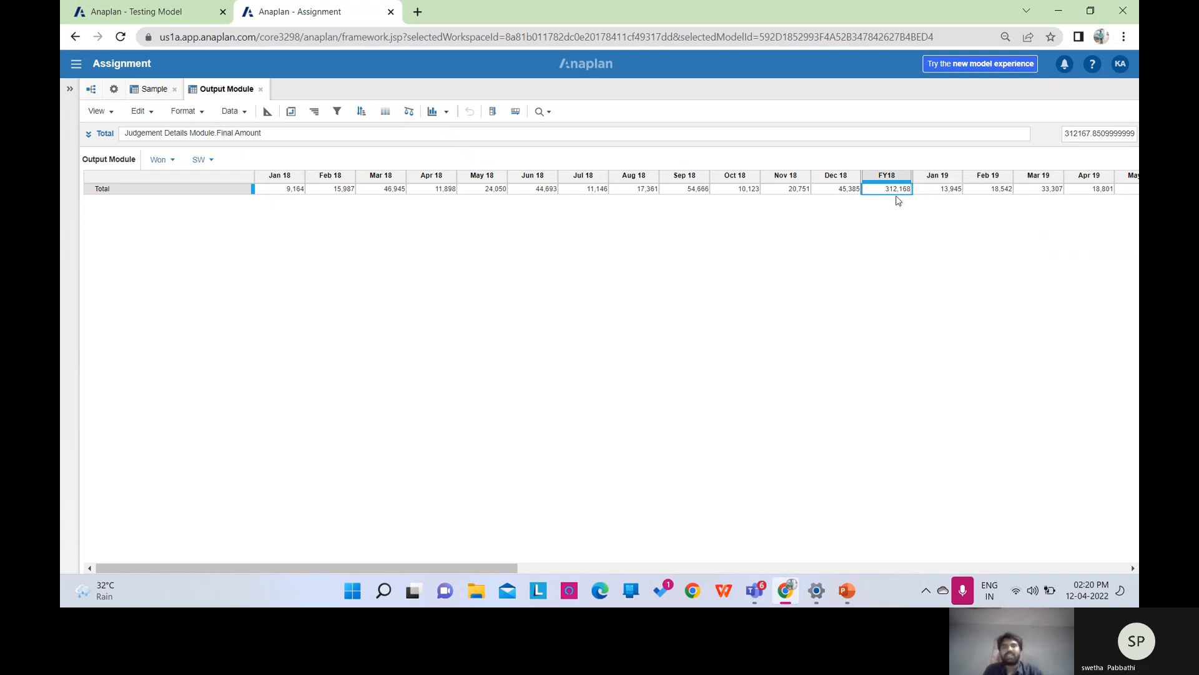
pyautogui.click(269, 110)
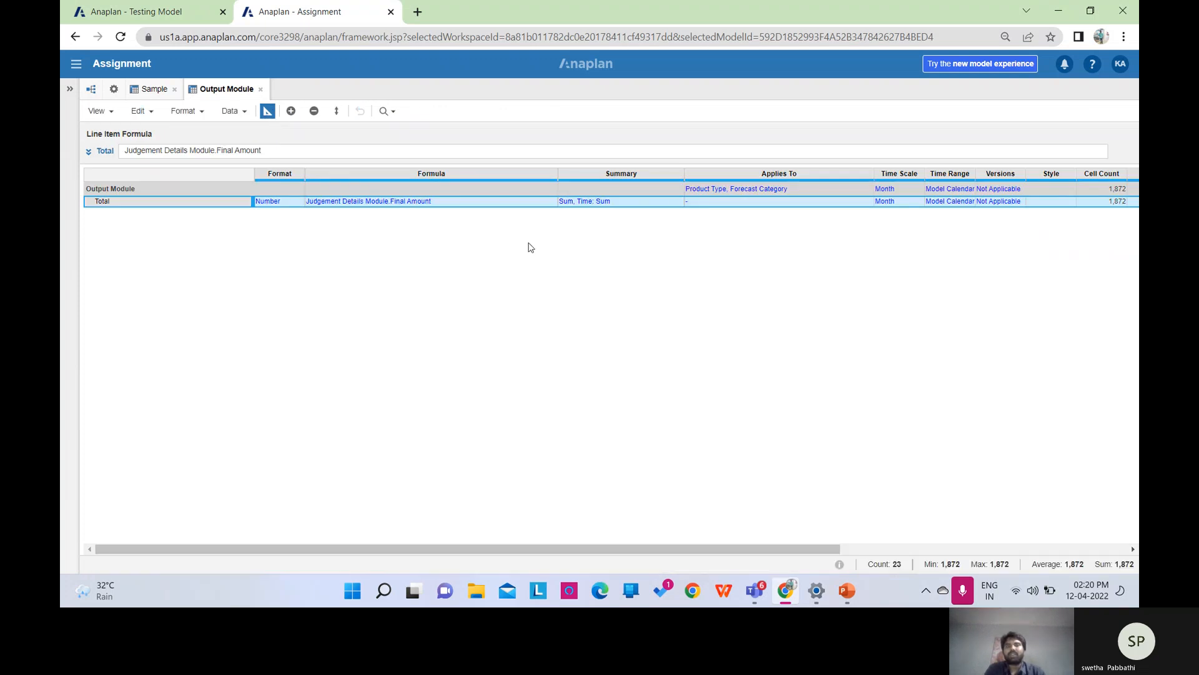
# Change Total's Time Summary from Sum to Average, then check that FY18 reads 26,014.
pyautogui.click(676, 203)
pyautogui.click(676, 203)
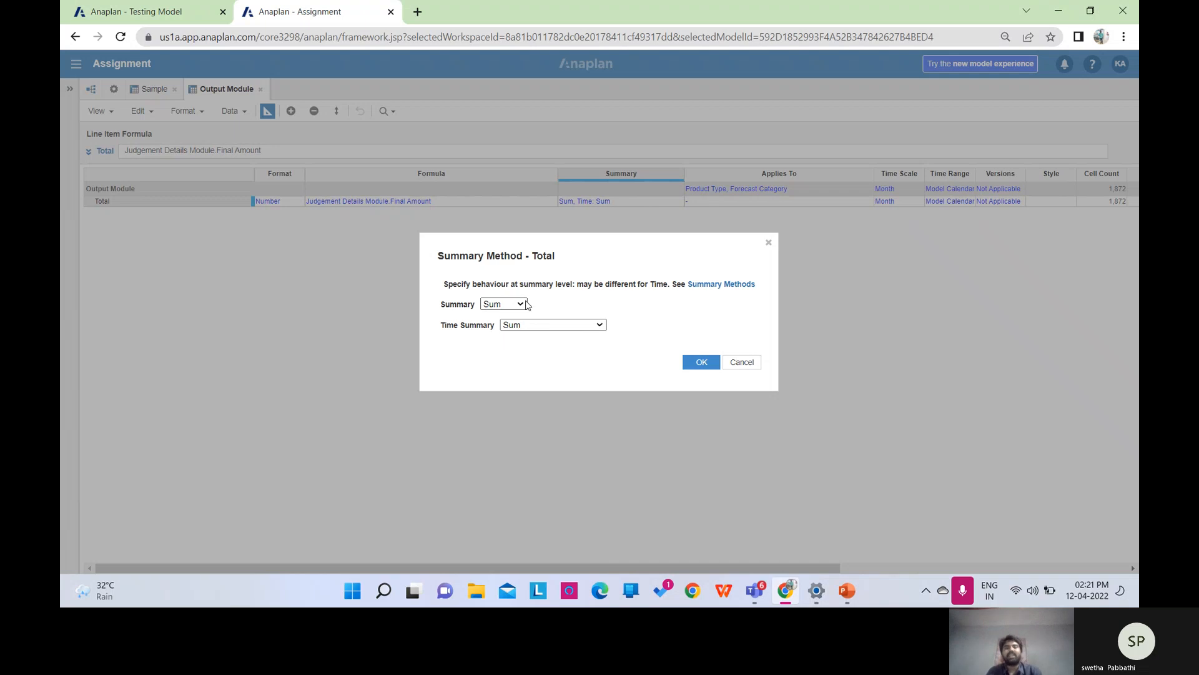
pyautogui.click(599, 329)
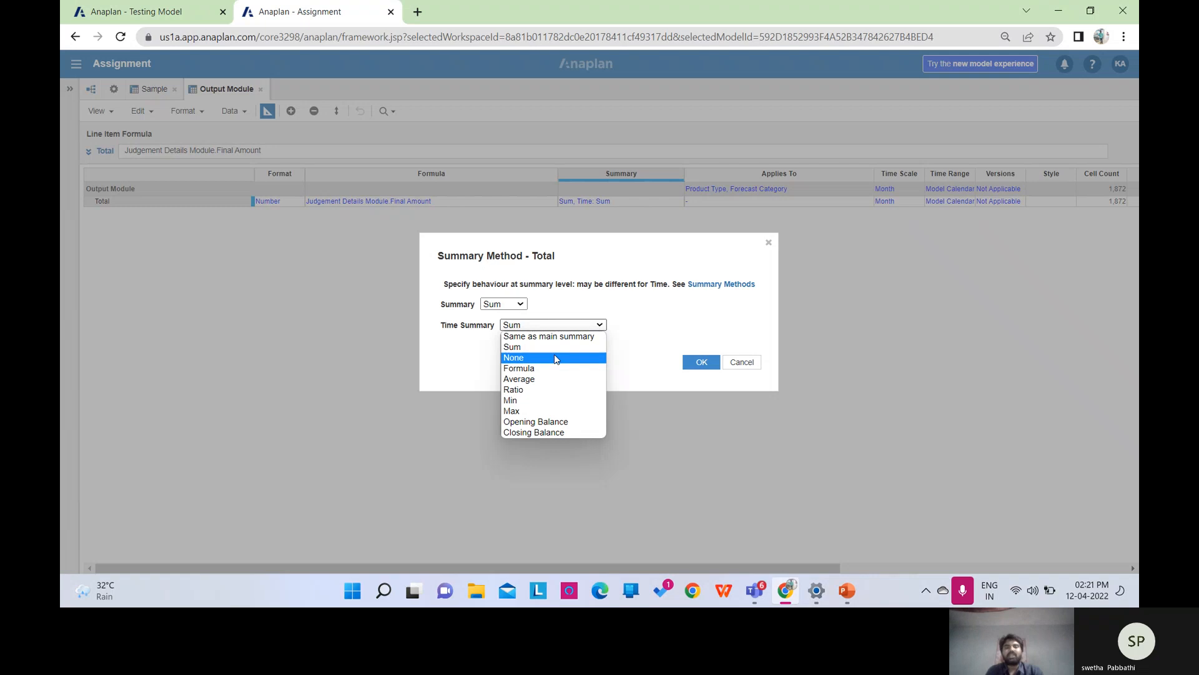
pyautogui.click(516, 302)
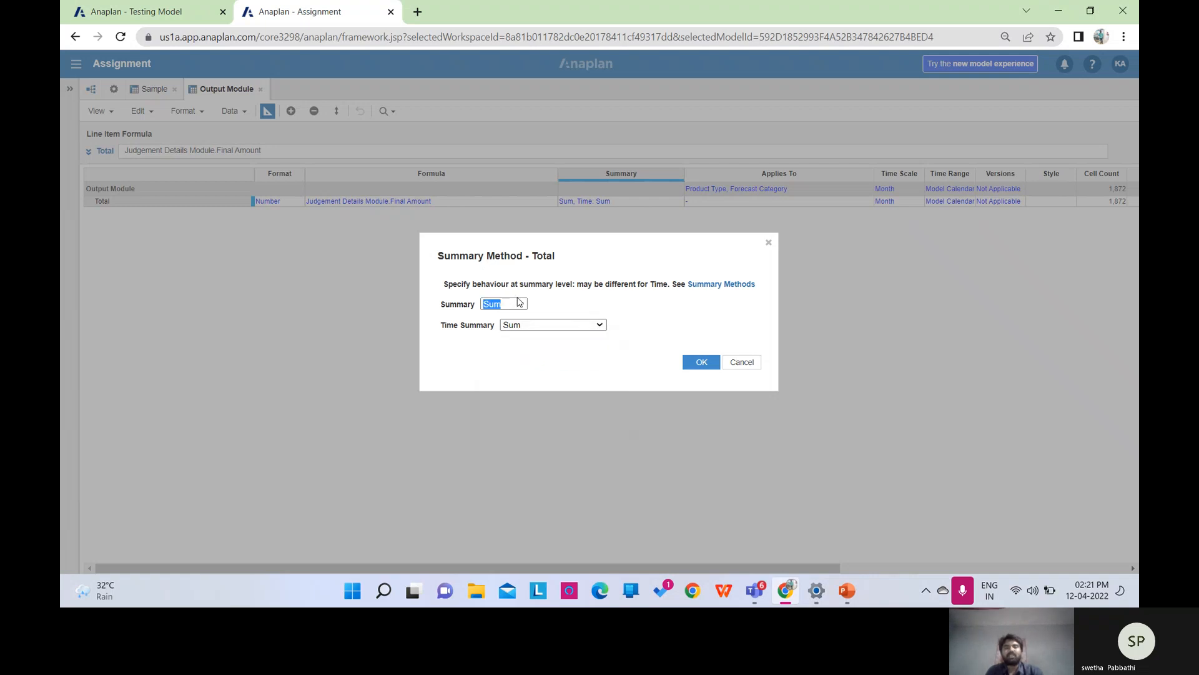
pyautogui.click(595, 327)
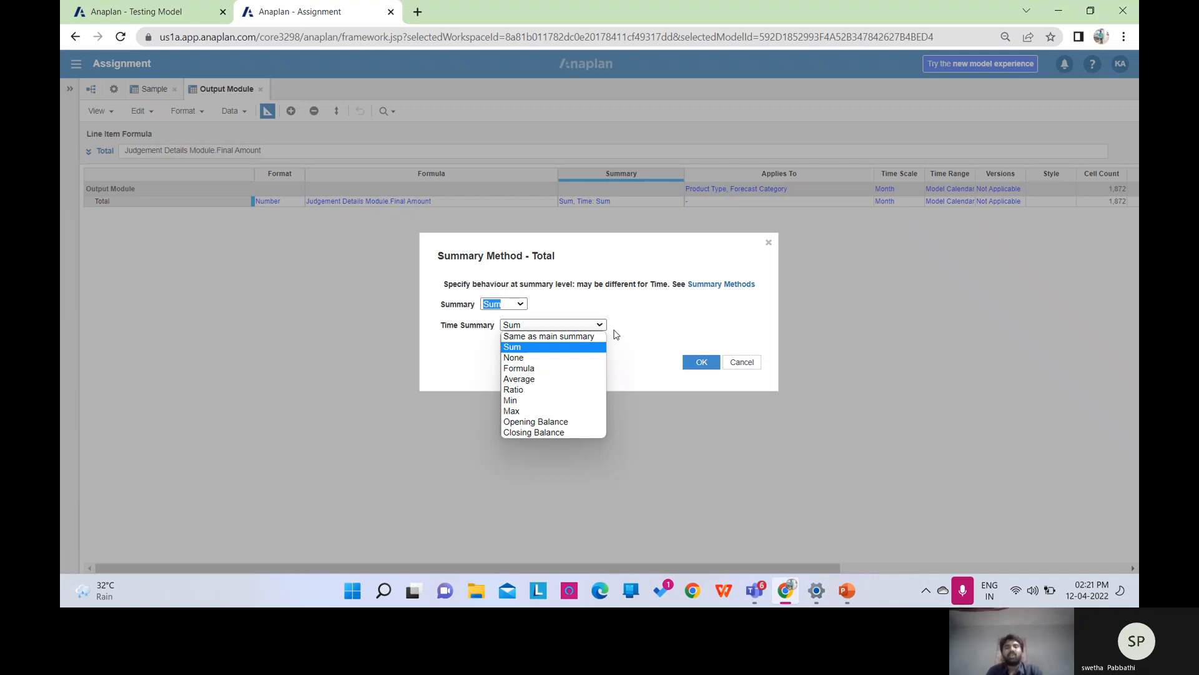
pyautogui.click(556, 380)
pyautogui.click(699, 361)
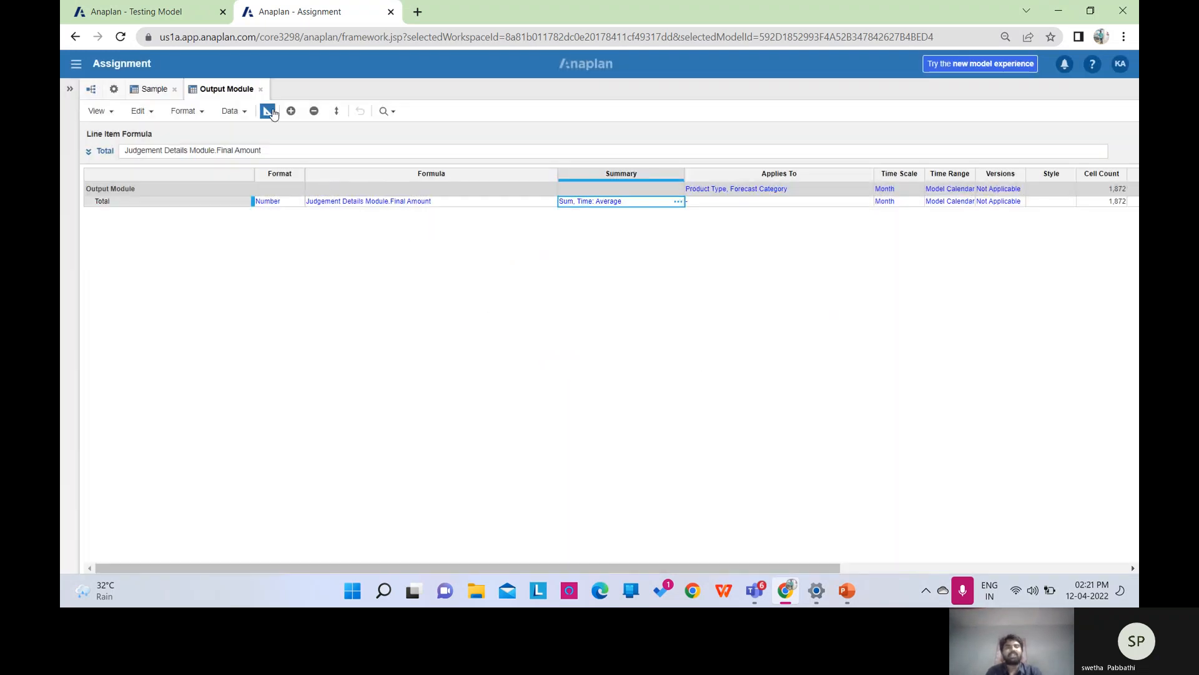
pyautogui.click(267, 110)
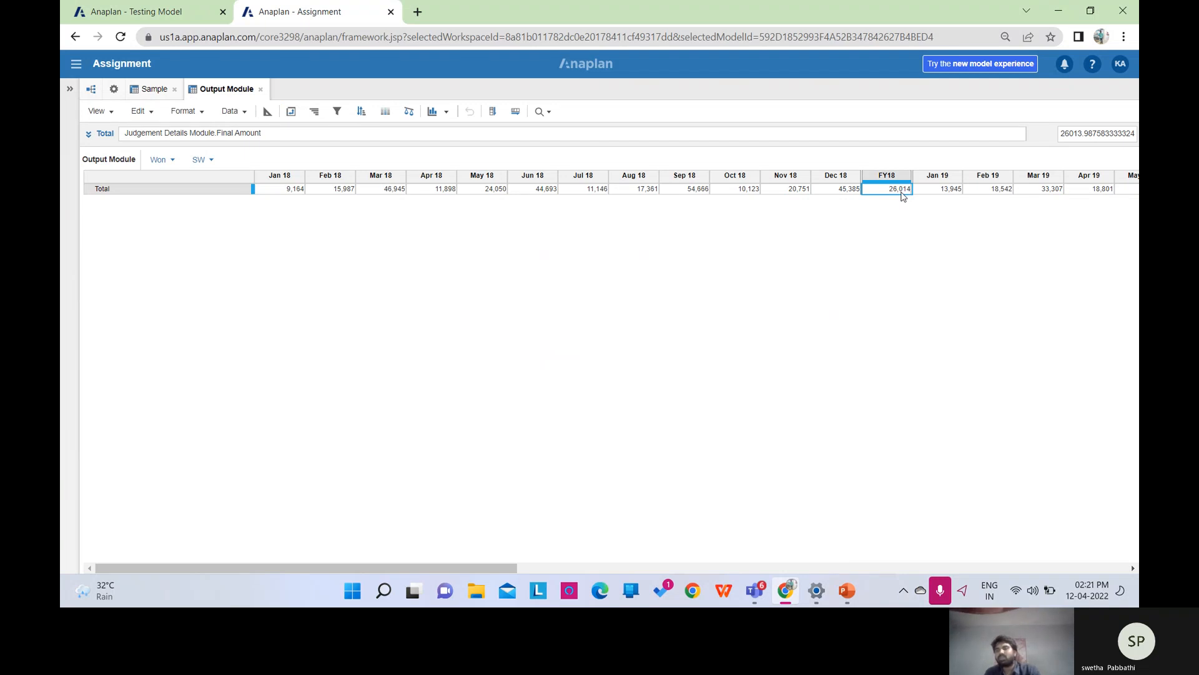
# Set Total's Time Summary to Min and verify that FY18 matches Jan 18's 9,164.
pyautogui.click(267, 111)
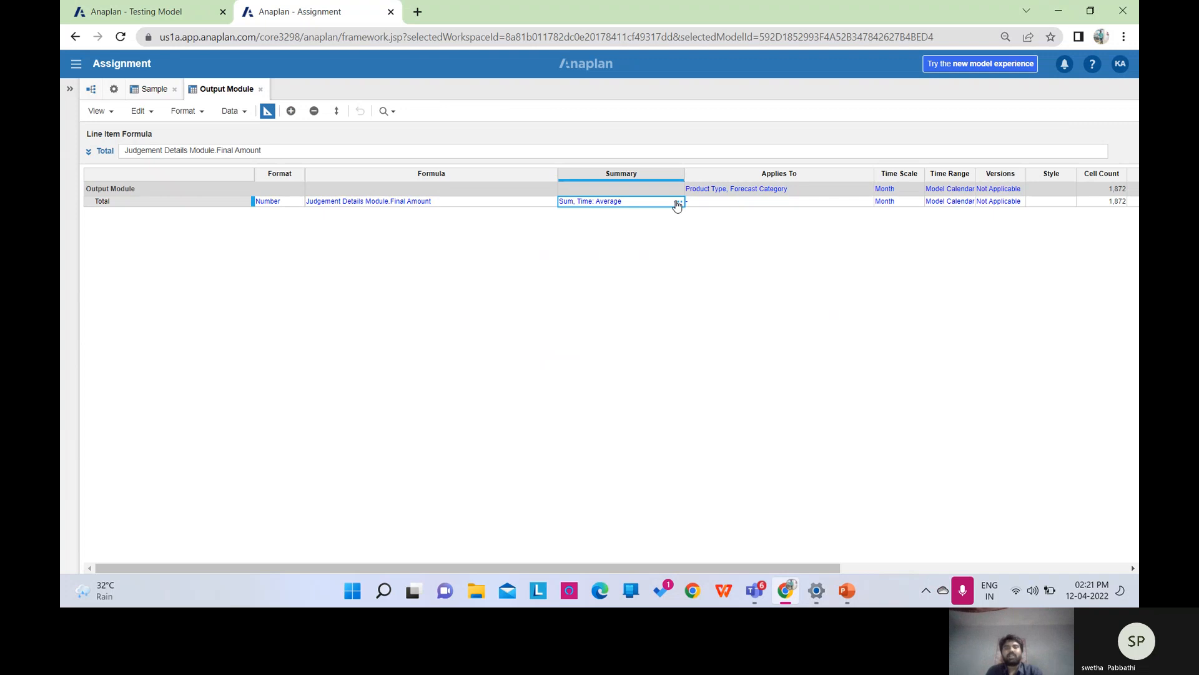
pyautogui.click(677, 203)
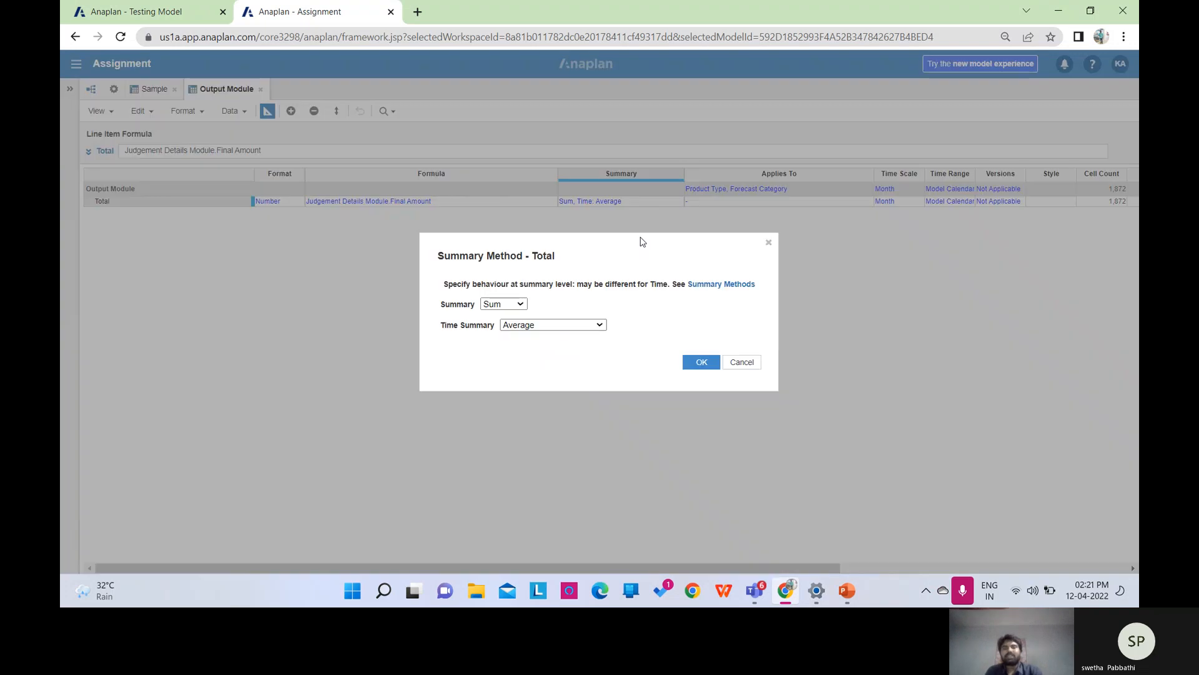
pyautogui.click(600, 325)
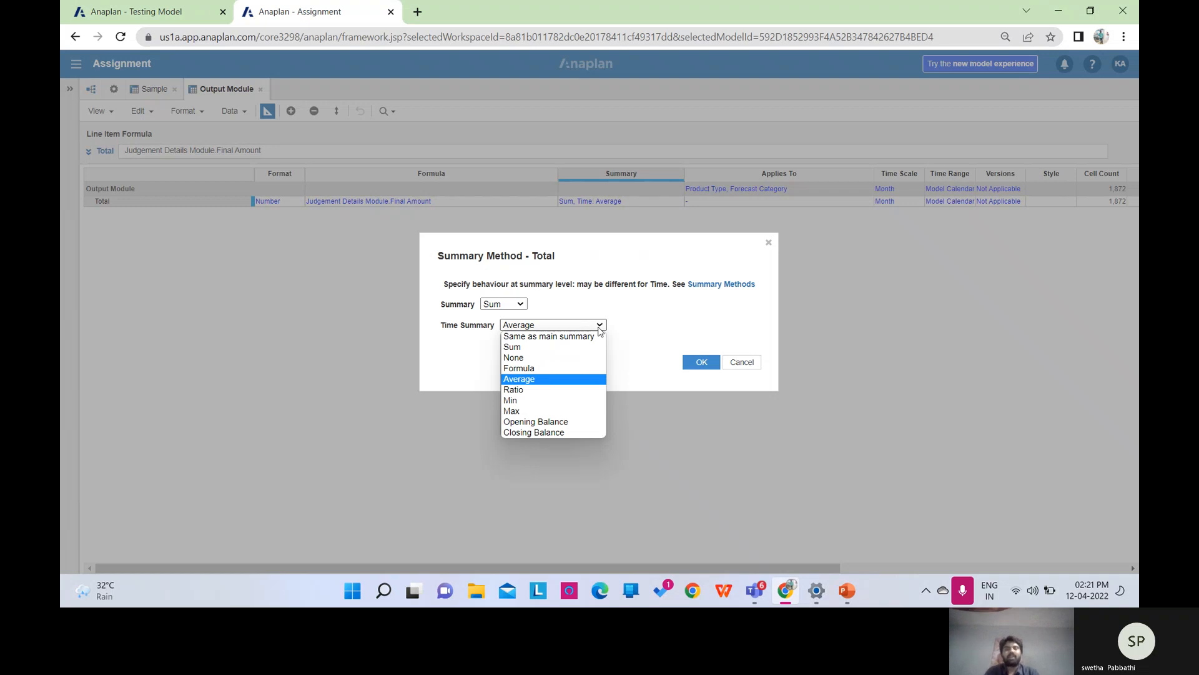
pyautogui.click(510, 401)
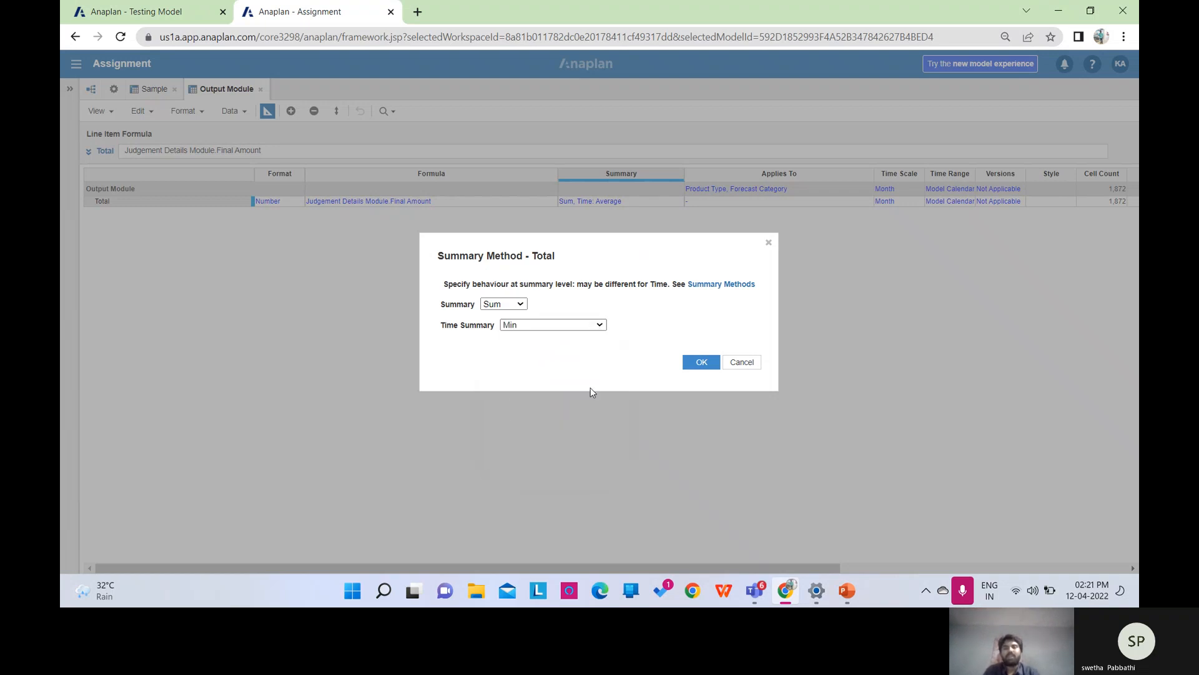
pyautogui.click(700, 361)
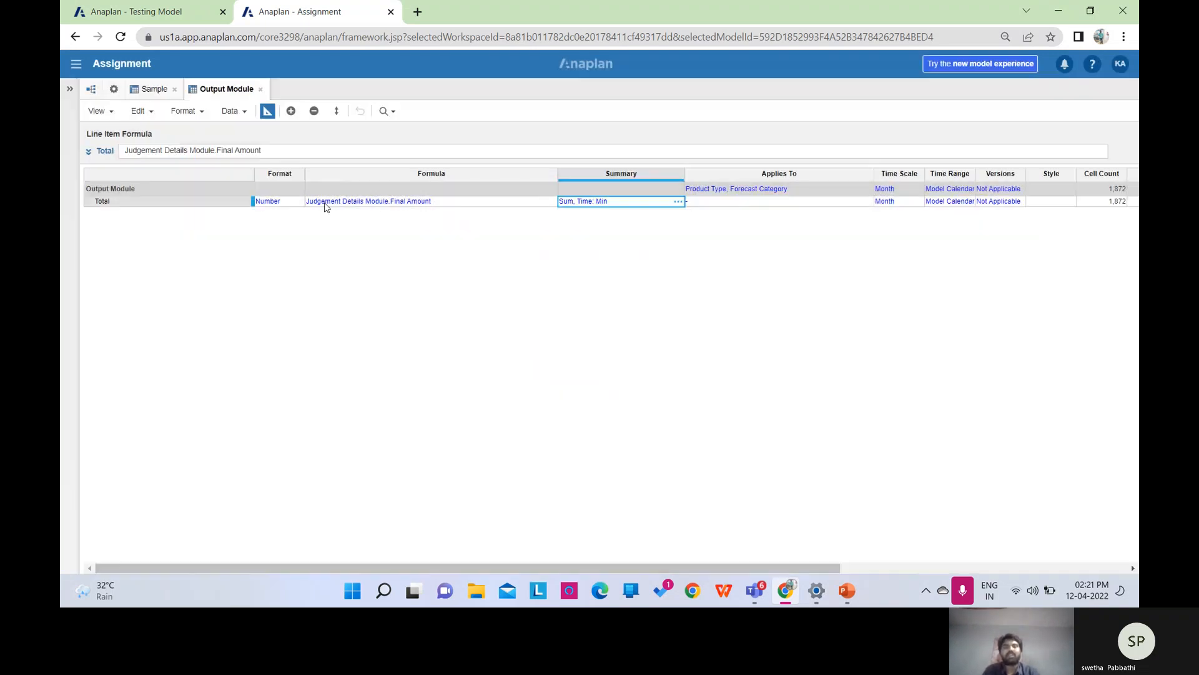
pyautogui.click(267, 111)
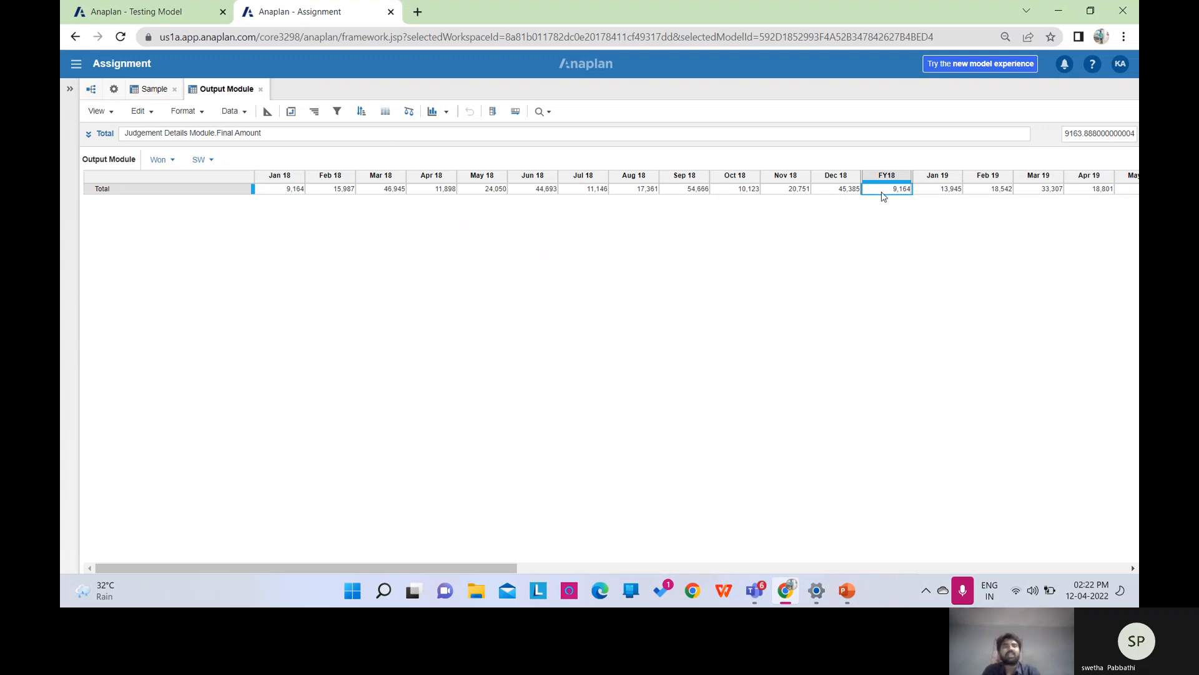
pyautogui.click(267, 111)
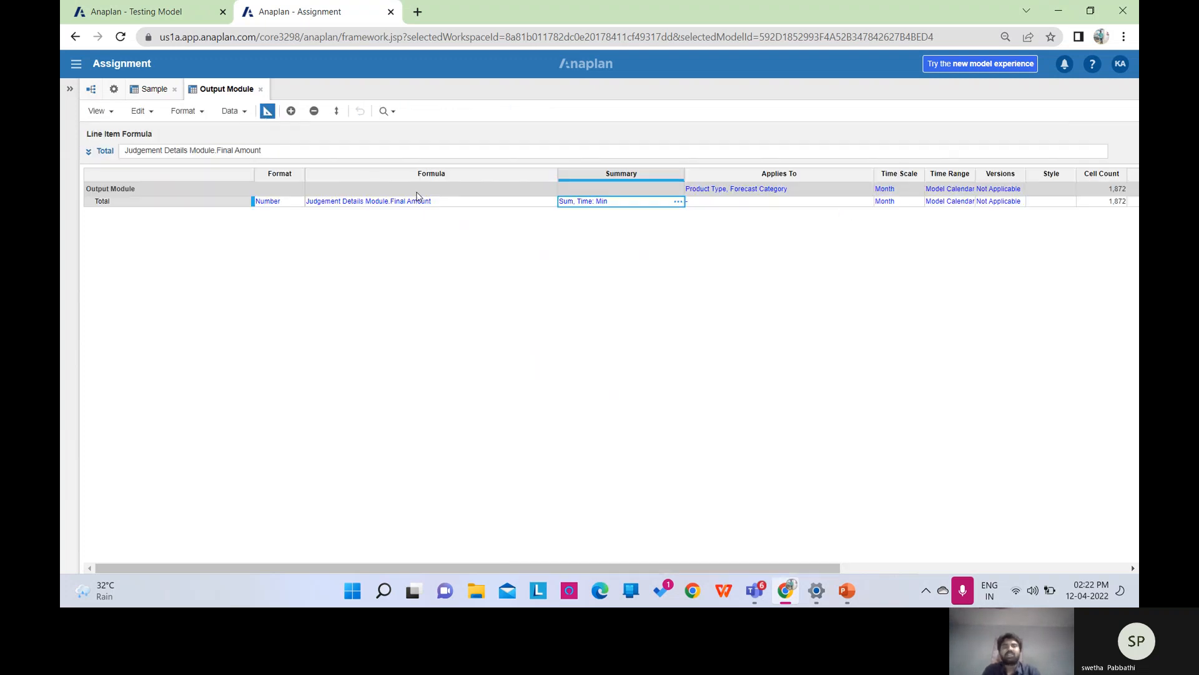
# Switch Total's Time Summary from Min to Opening Balance and check that FY18 still shows 9,164.
pyautogui.click(678, 201)
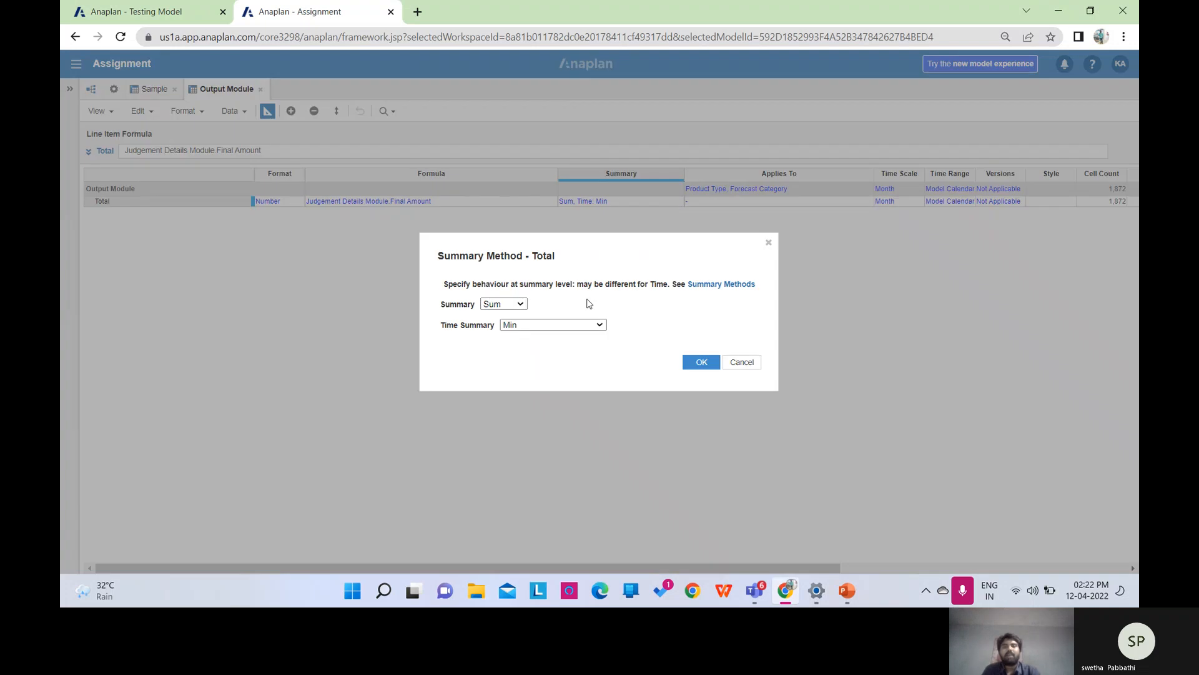
pyautogui.click(594, 325)
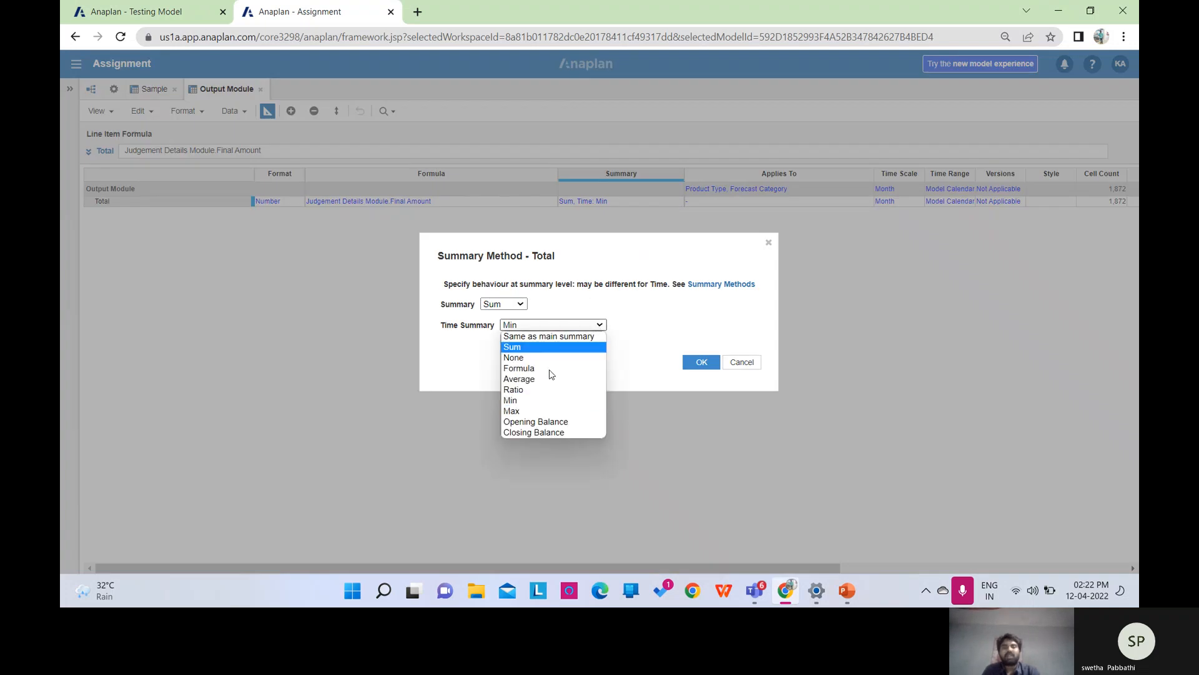
pyautogui.click(528, 423)
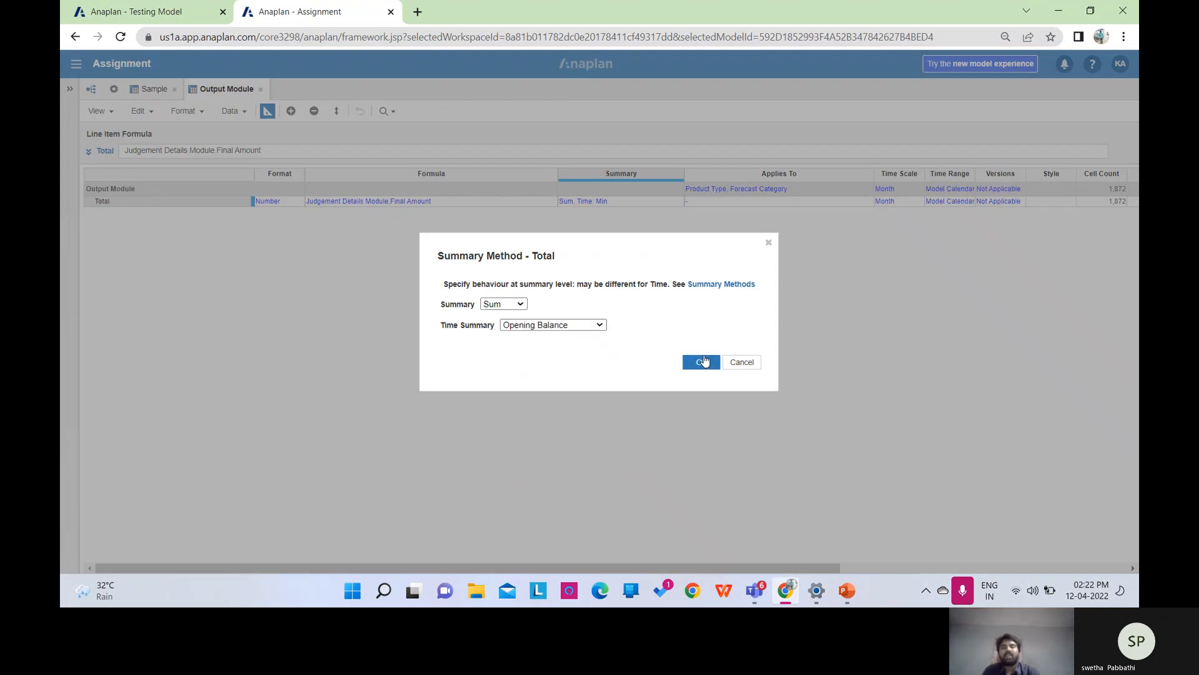
pyautogui.click(702, 362)
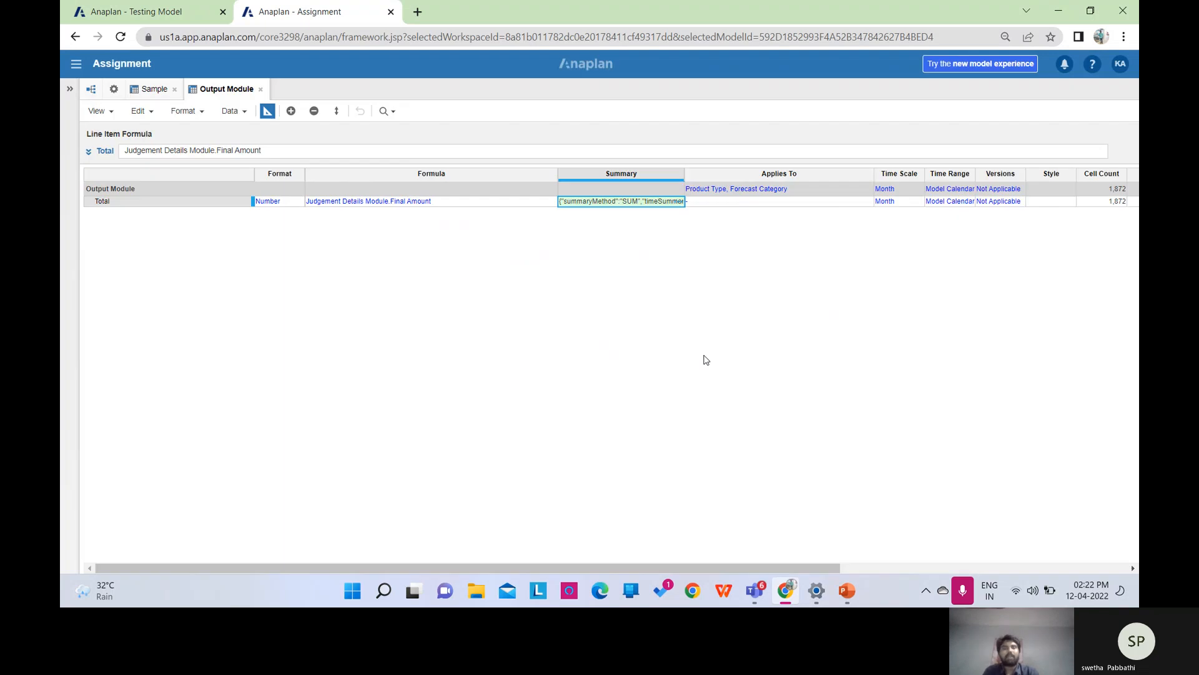
pyautogui.click(266, 112)
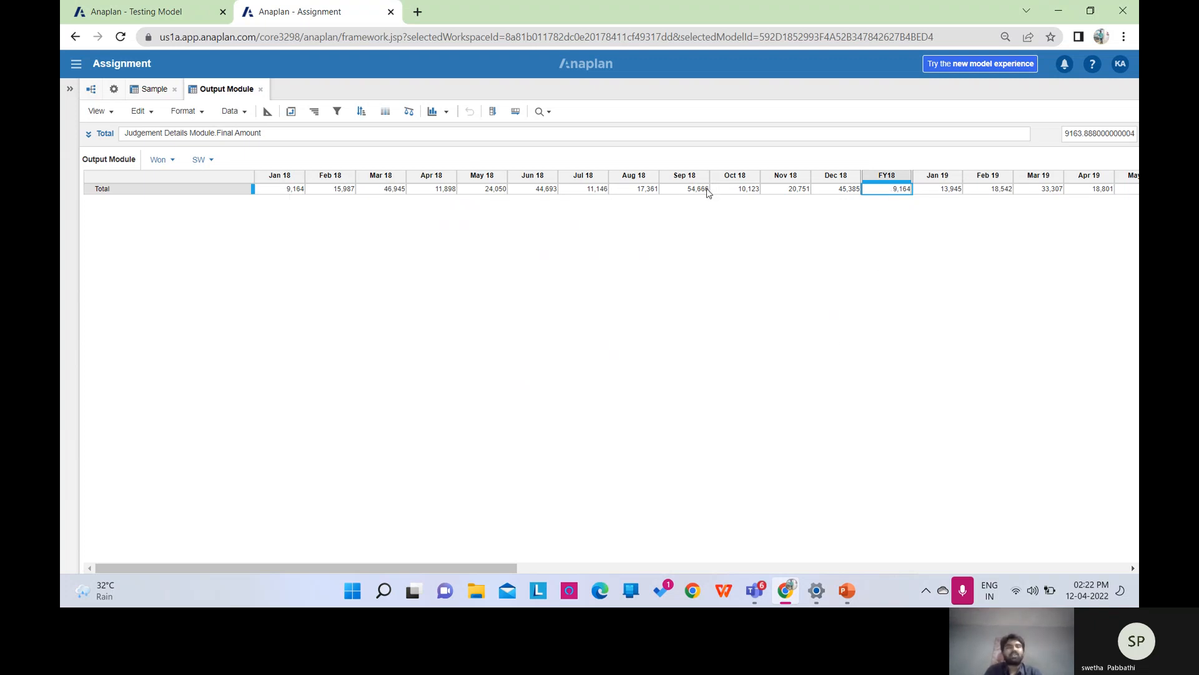
pyautogui.click(269, 115)
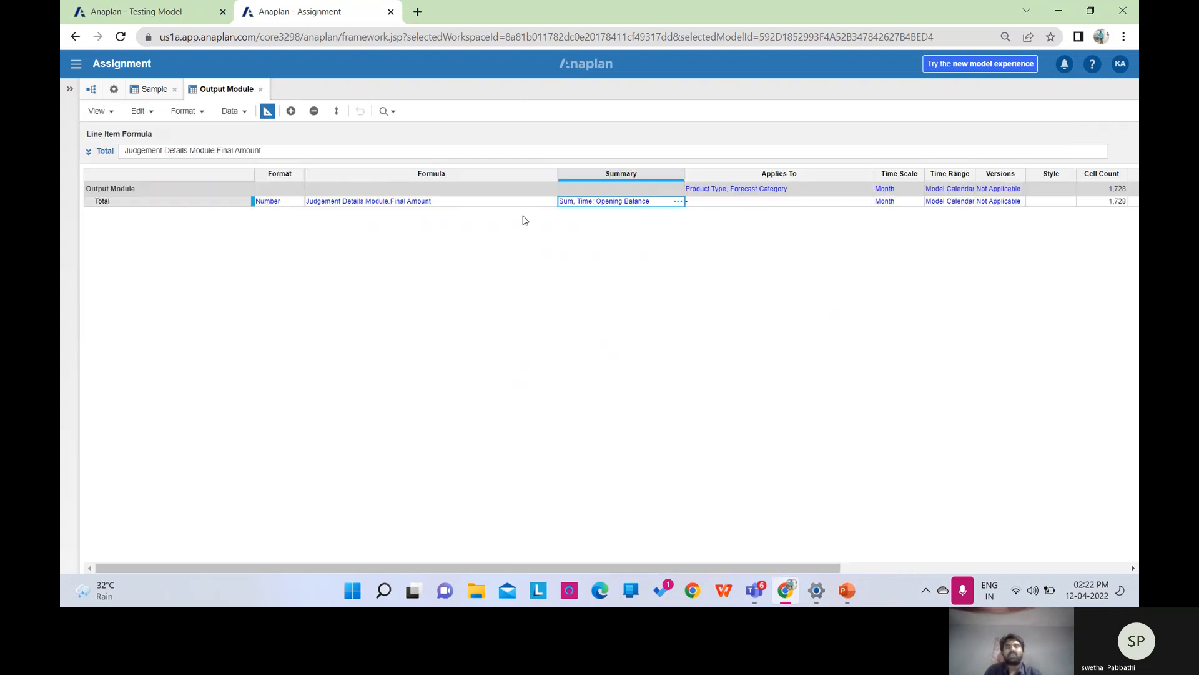
# Switch Total's Time Summary to Closing Balance and verify that FY18 equals December's 45,385.
pyautogui.click(677, 202)
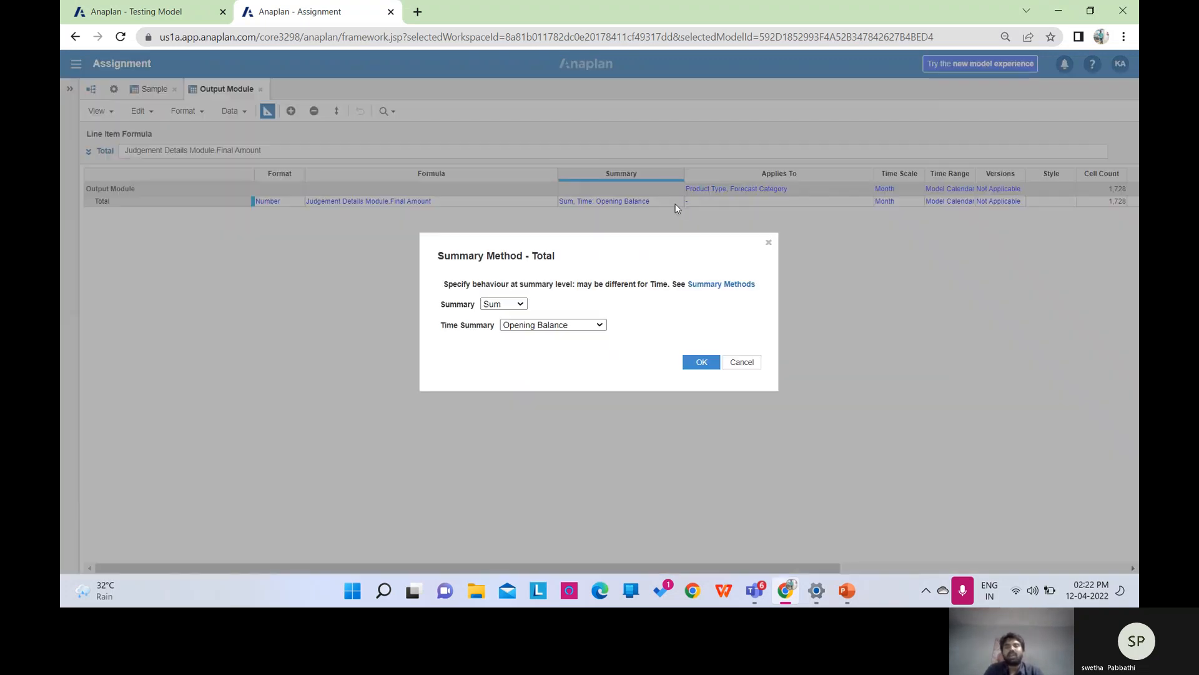
pyautogui.click(601, 328)
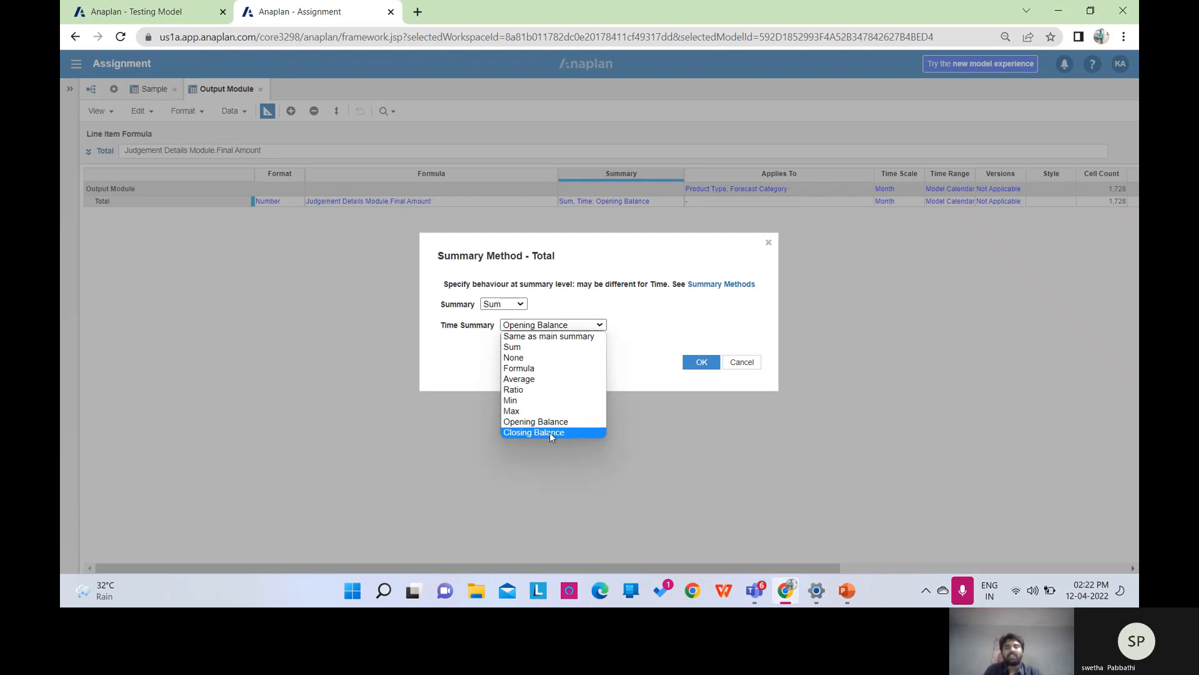
pyautogui.click(549, 433)
pyautogui.click(701, 363)
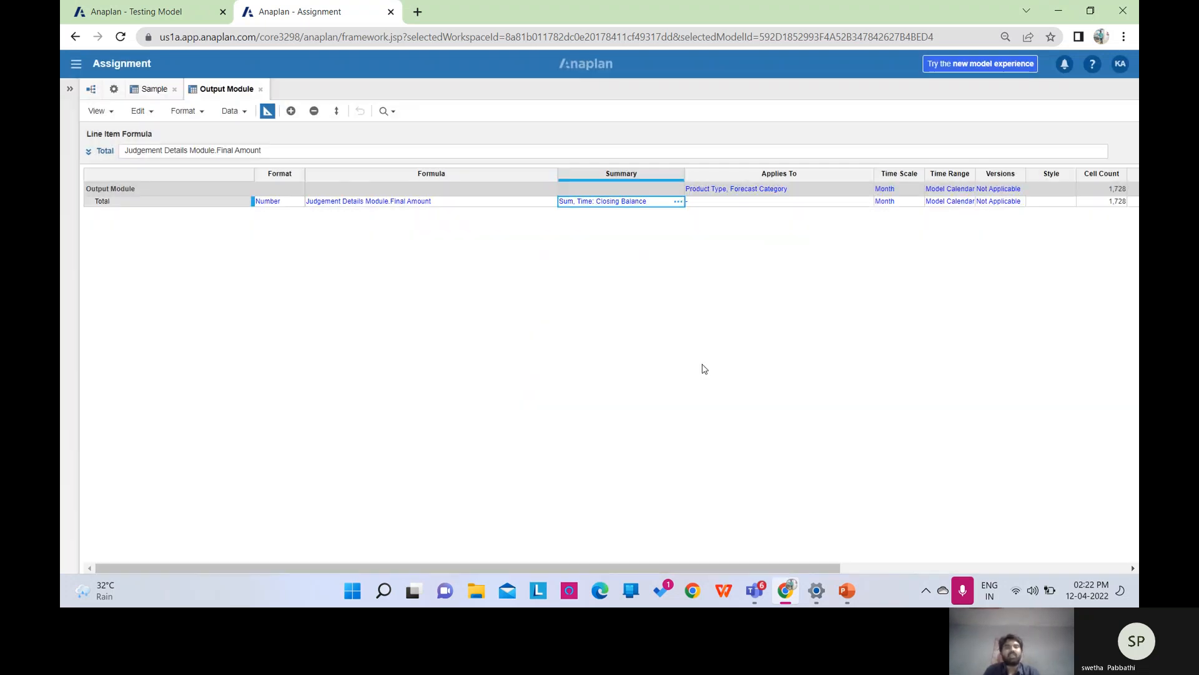
pyautogui.click(268, 112)
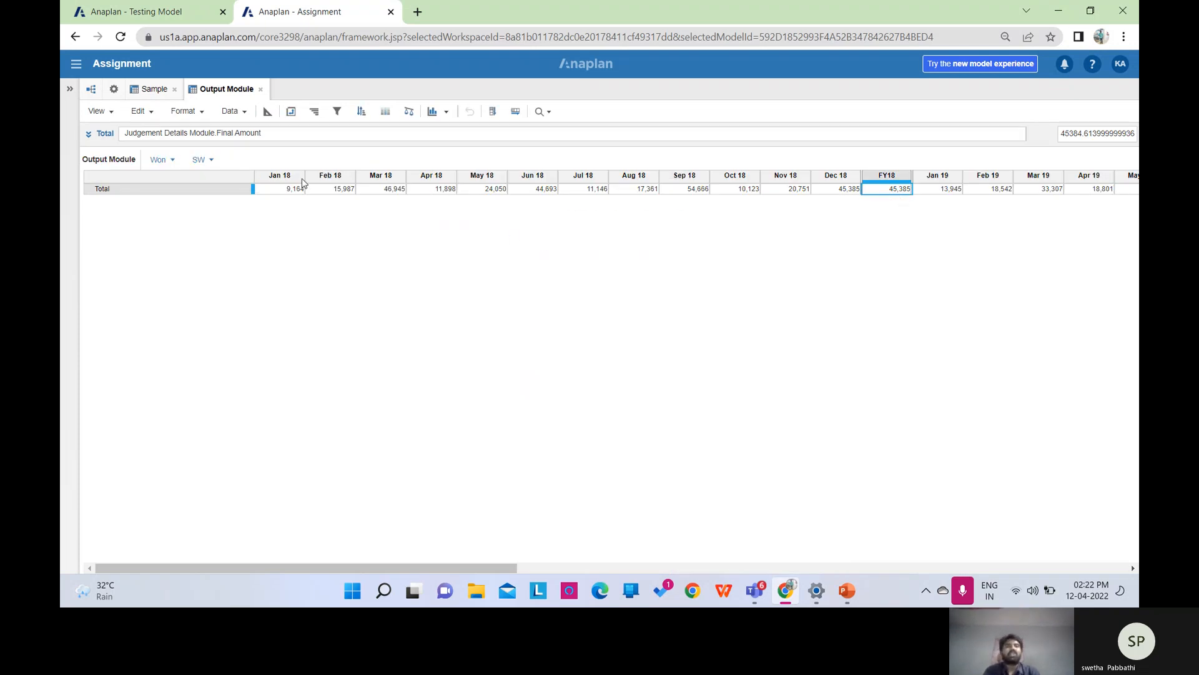
pyautogui.click(268, 112)
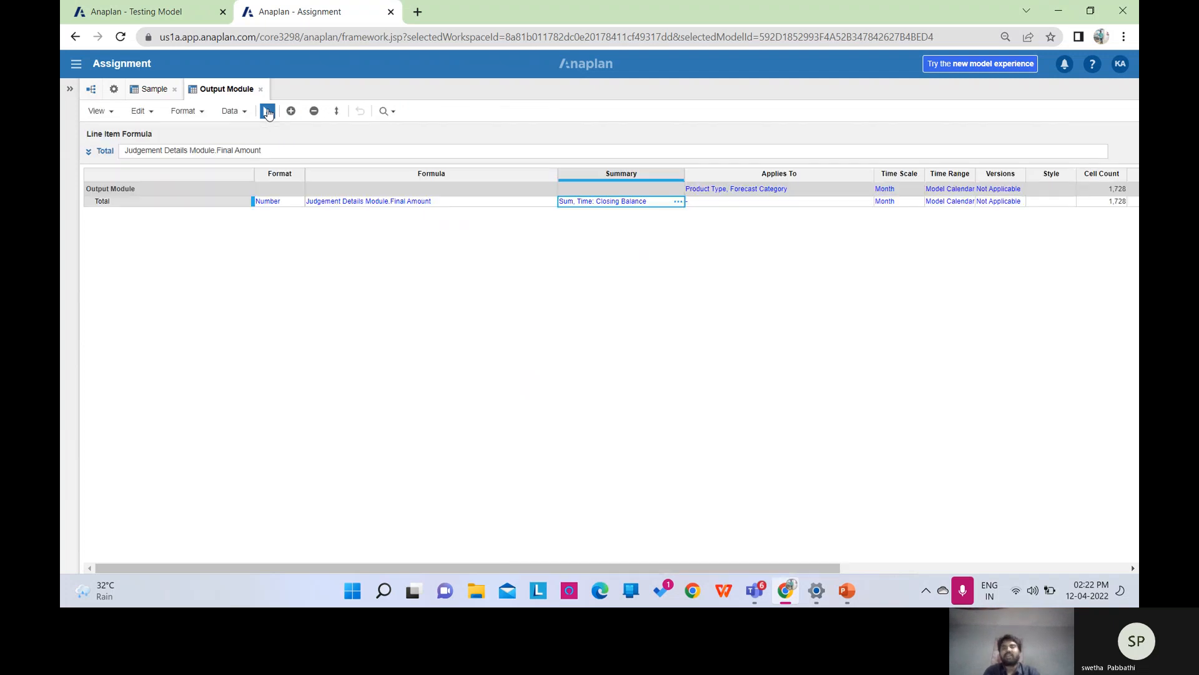
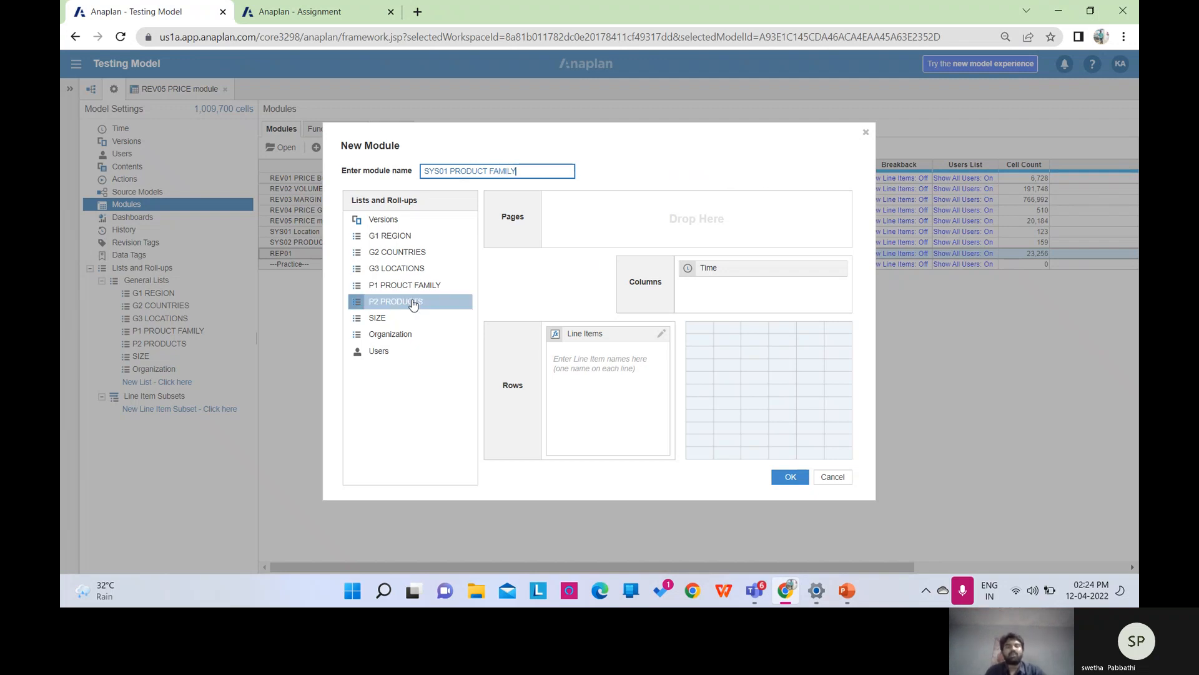
# Build the module with P2 PRODUCTS as columns, no Time, and line items CODE, PRODUCT FAMILY, SIZE.
pyautogui.moveTo(398, 303); pyautogui.dragTo(630, 210)
pyautogui.moveTo(759, 273); pyautogui.dragTo(423, 281)
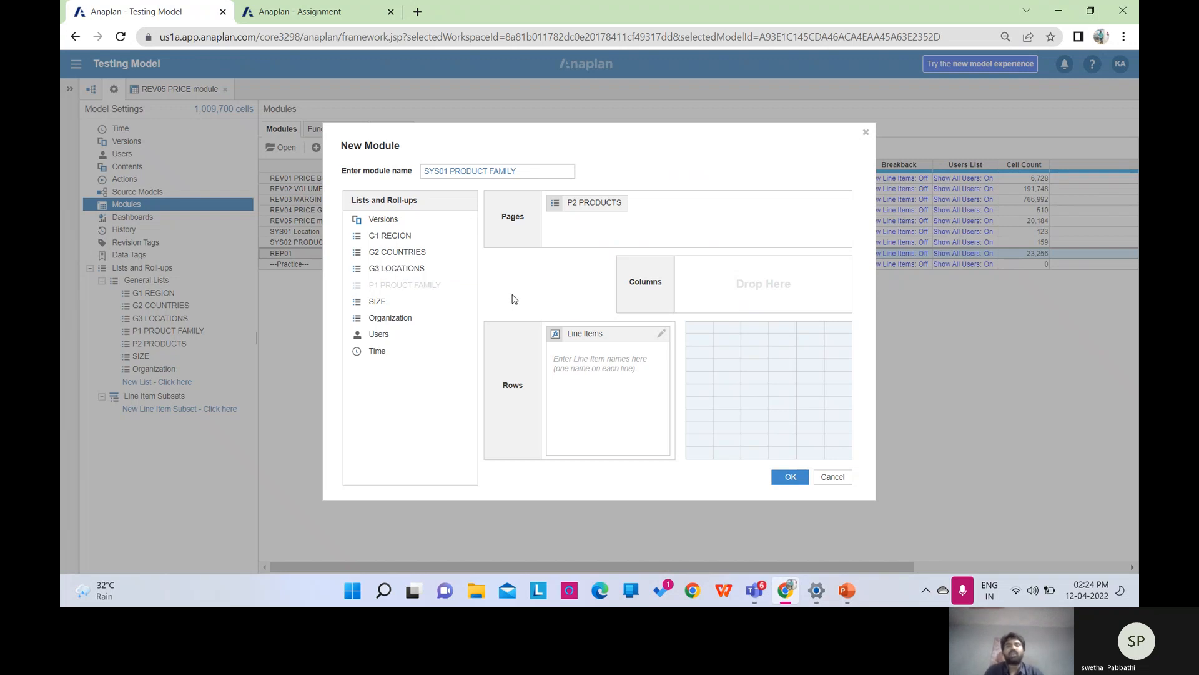
pyautogui.click(612, 357)
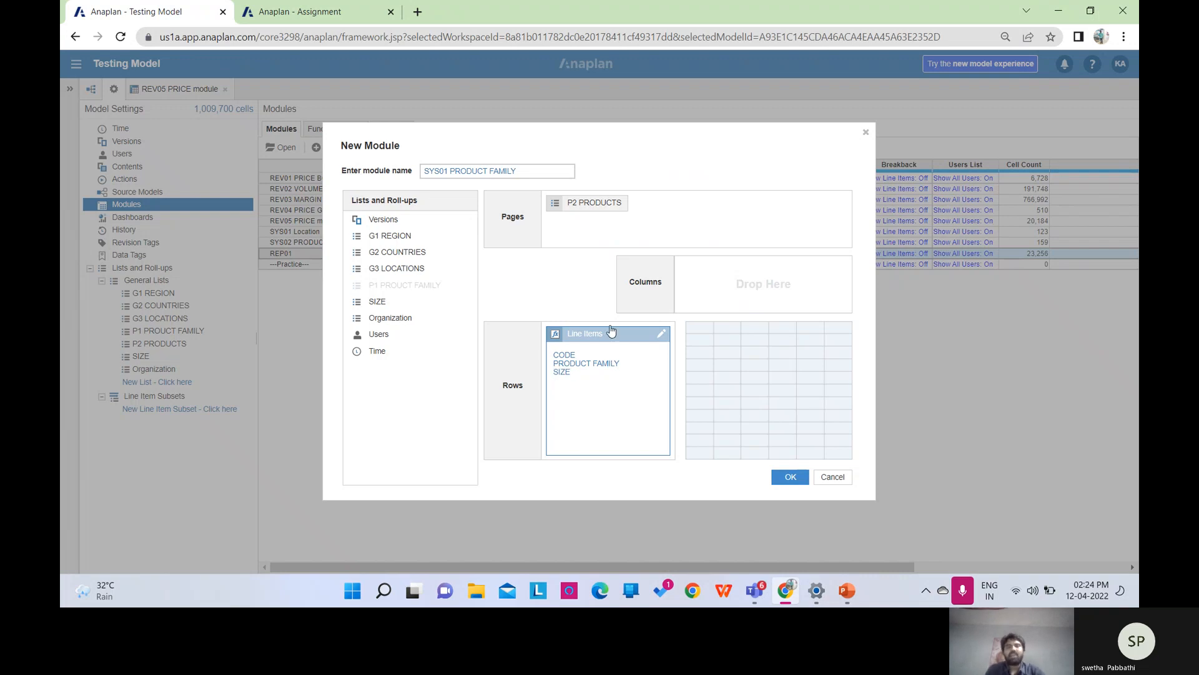
pyautogui.moveTo(603, 204); pyautogui.dragTo(731, 278)
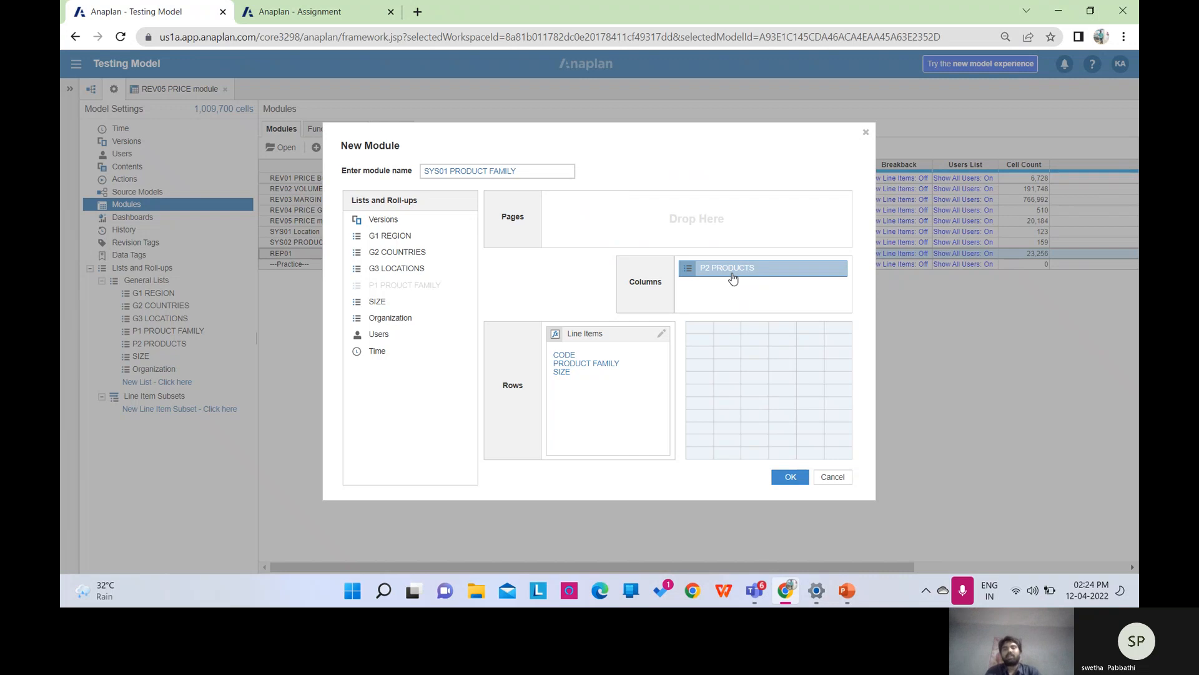
pyautogui.click(790, 477)
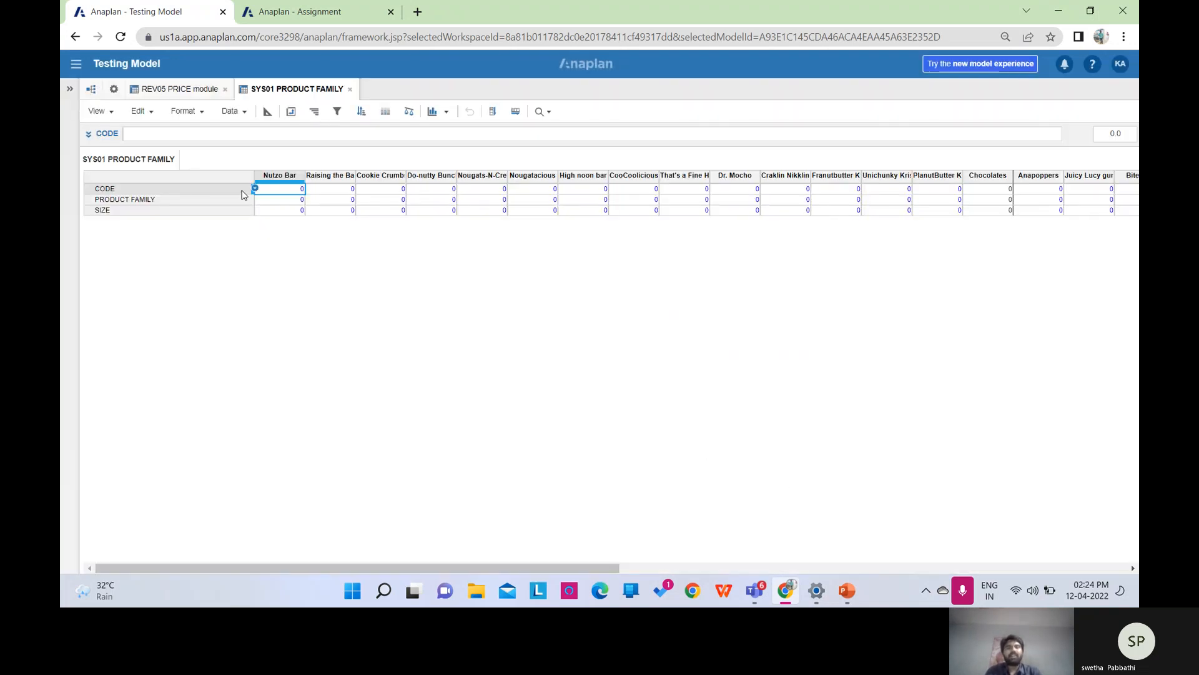
# Enter CODE(ITEM('P2 PRODUCTS')) as CODE's formula, which is rejected because CODE is Number-formatted.
pyautogui.click(267, 111)
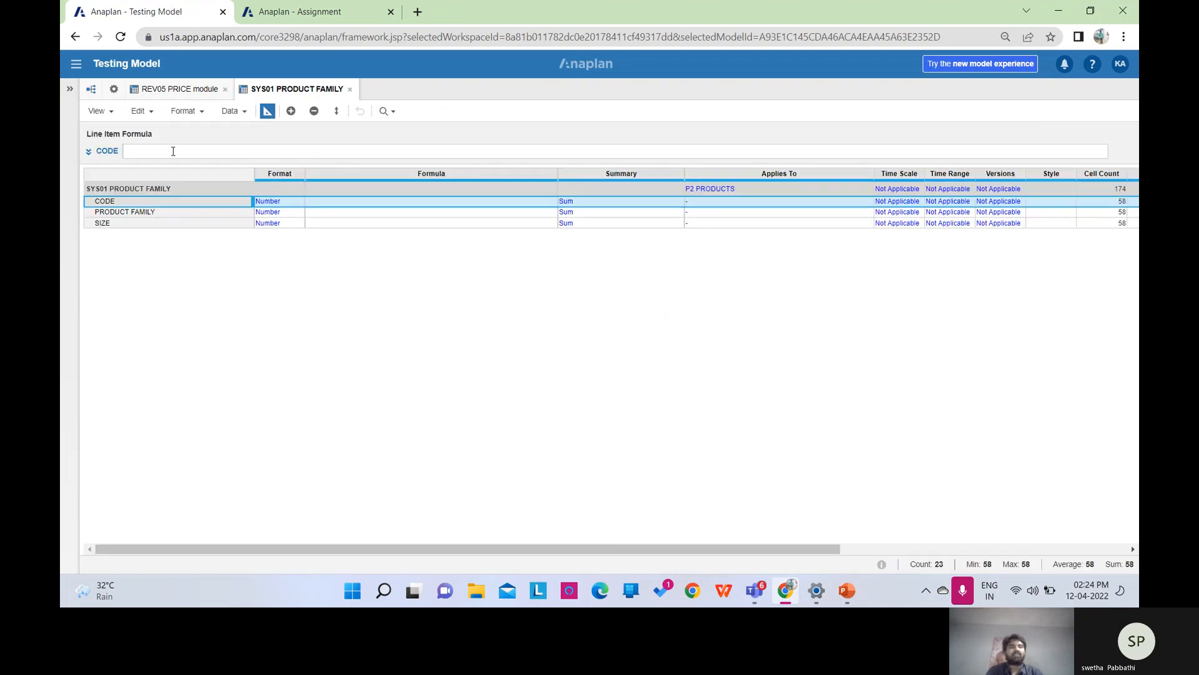
pyautogui.click(172, 151)
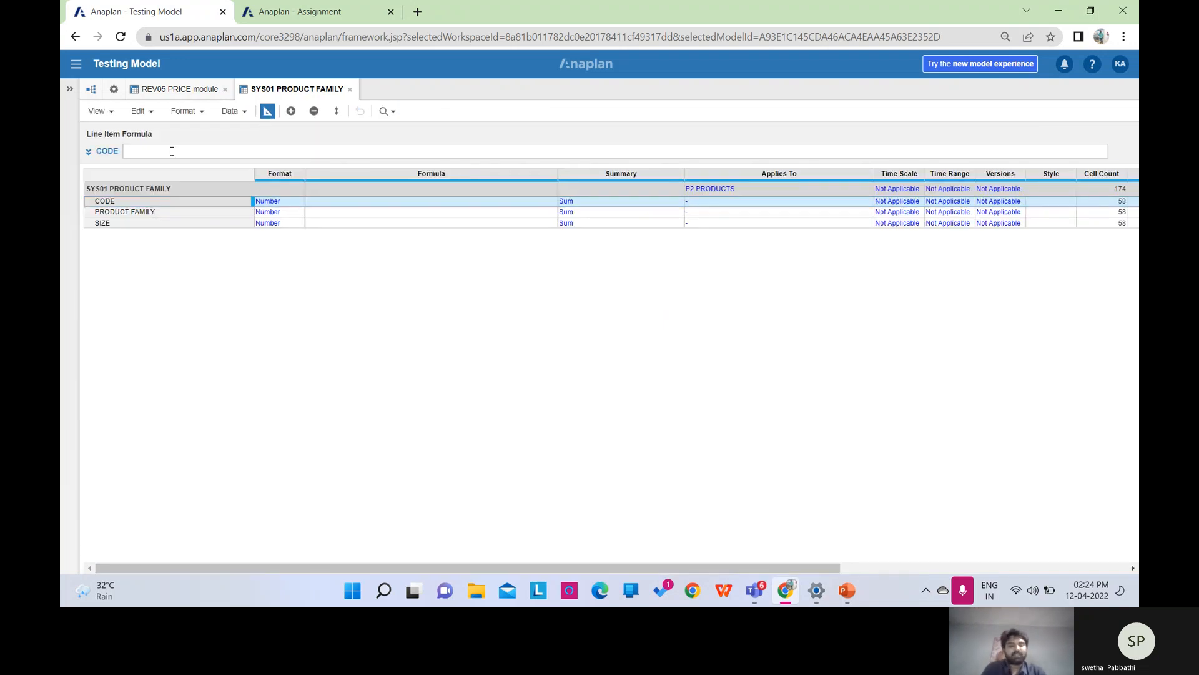
pyautogui.press('capslock')
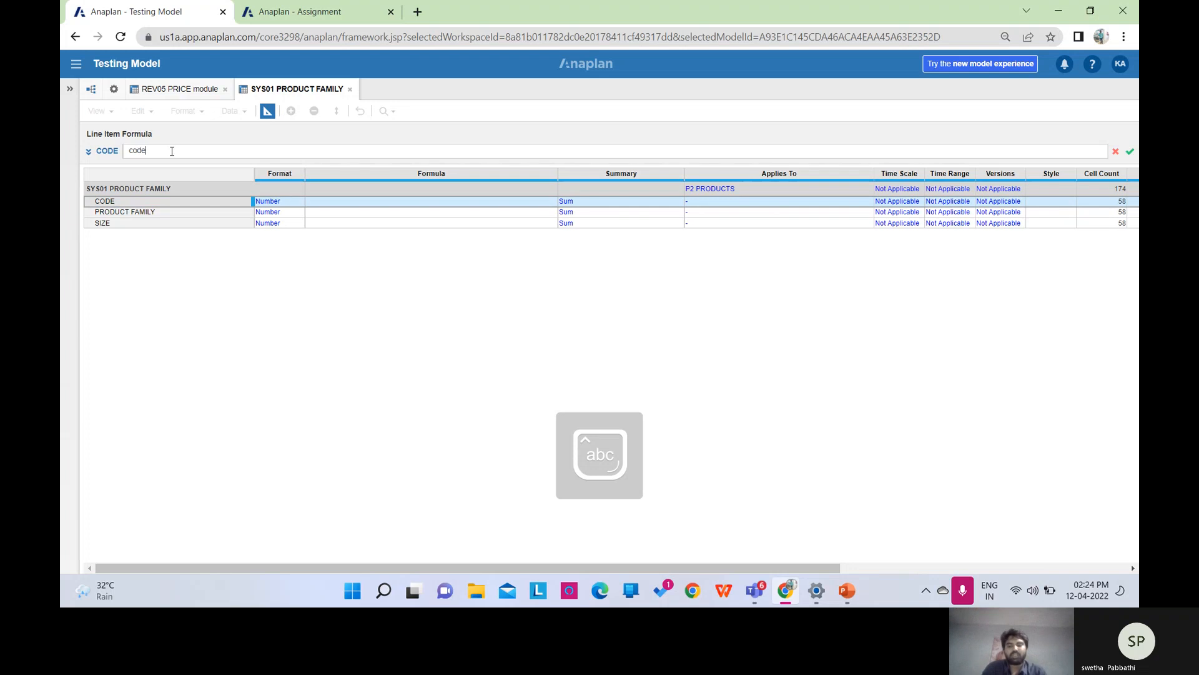
pyautogui.write('code(')
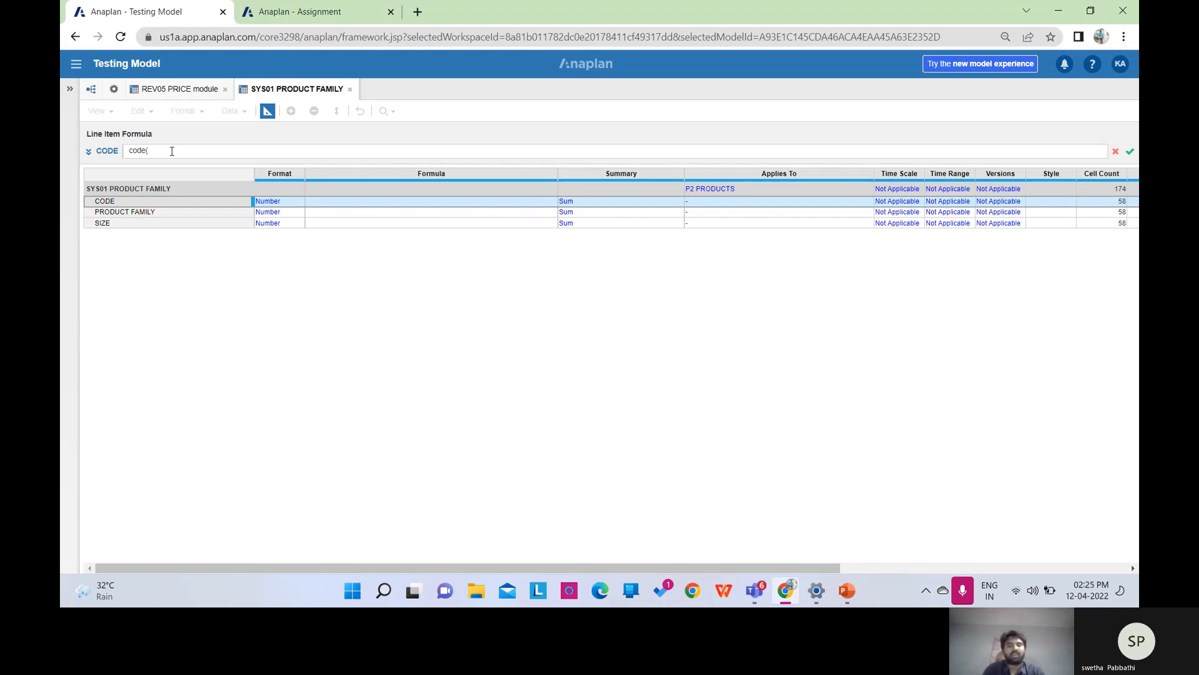
pyautogui.write('item(')
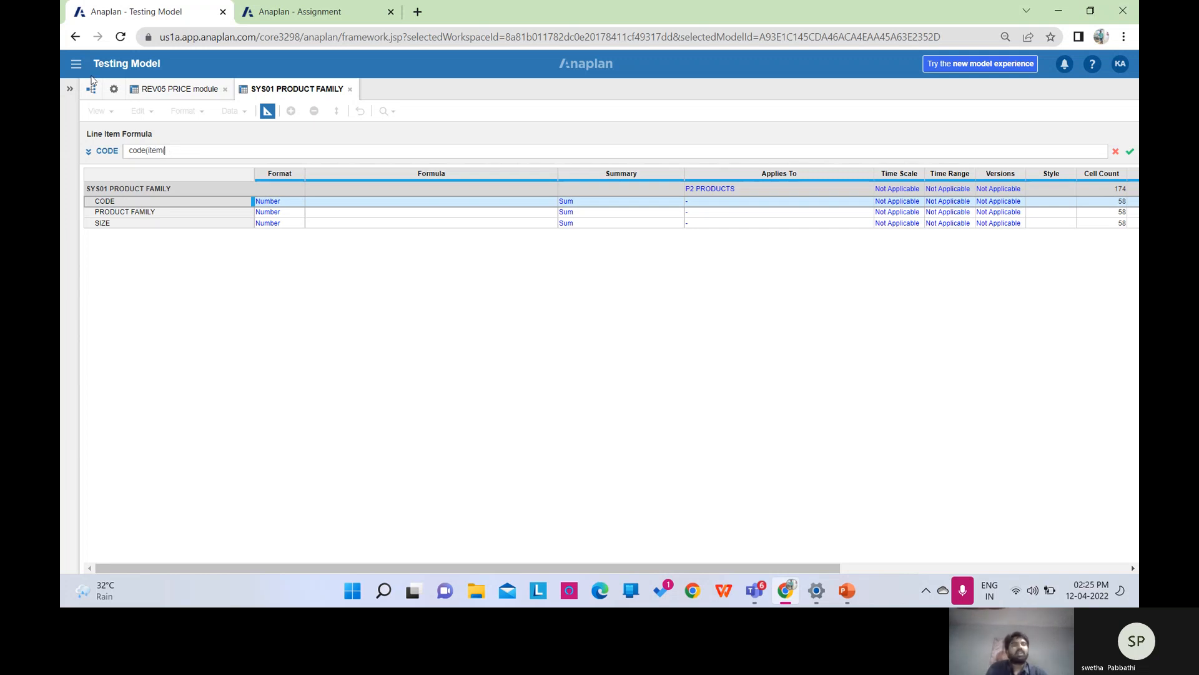
pyautogui.click(112, 88)
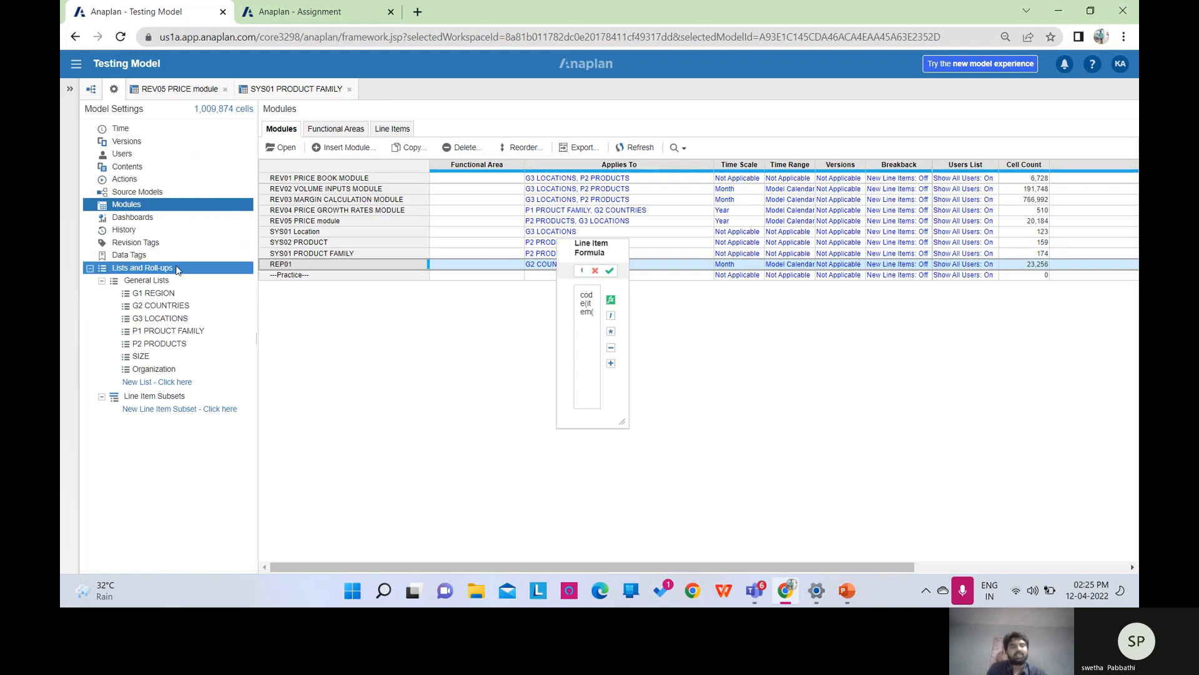
pyautogui.click(190, 272)
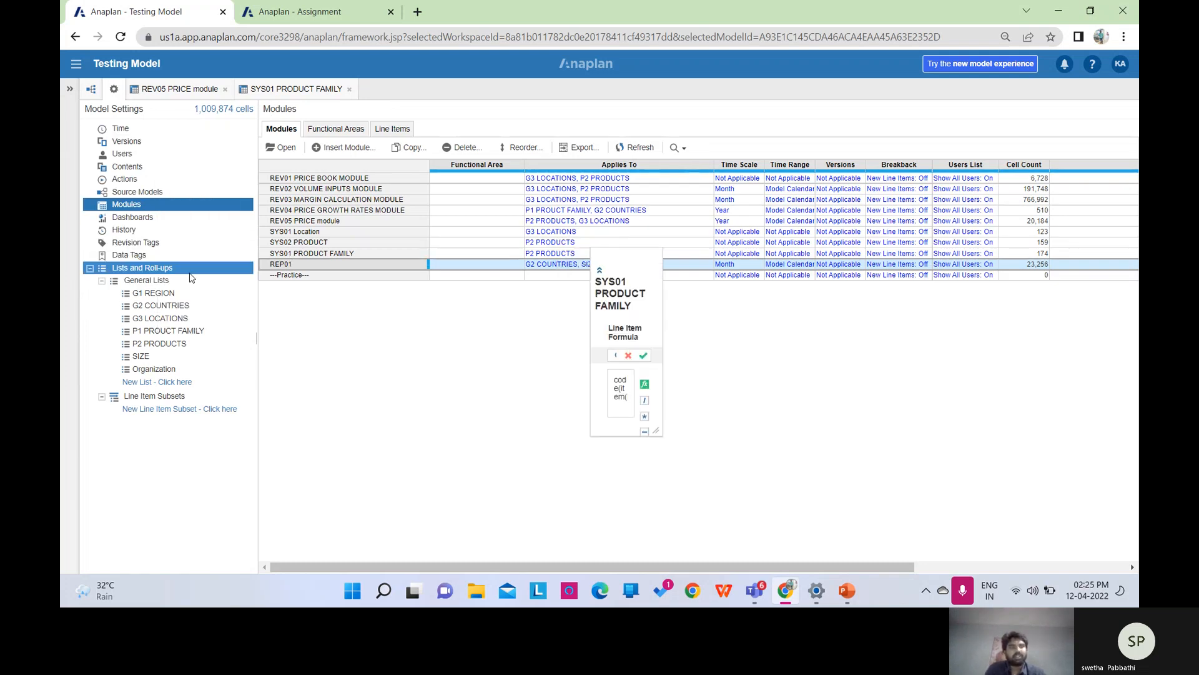
pyautogui.click(189, 276)
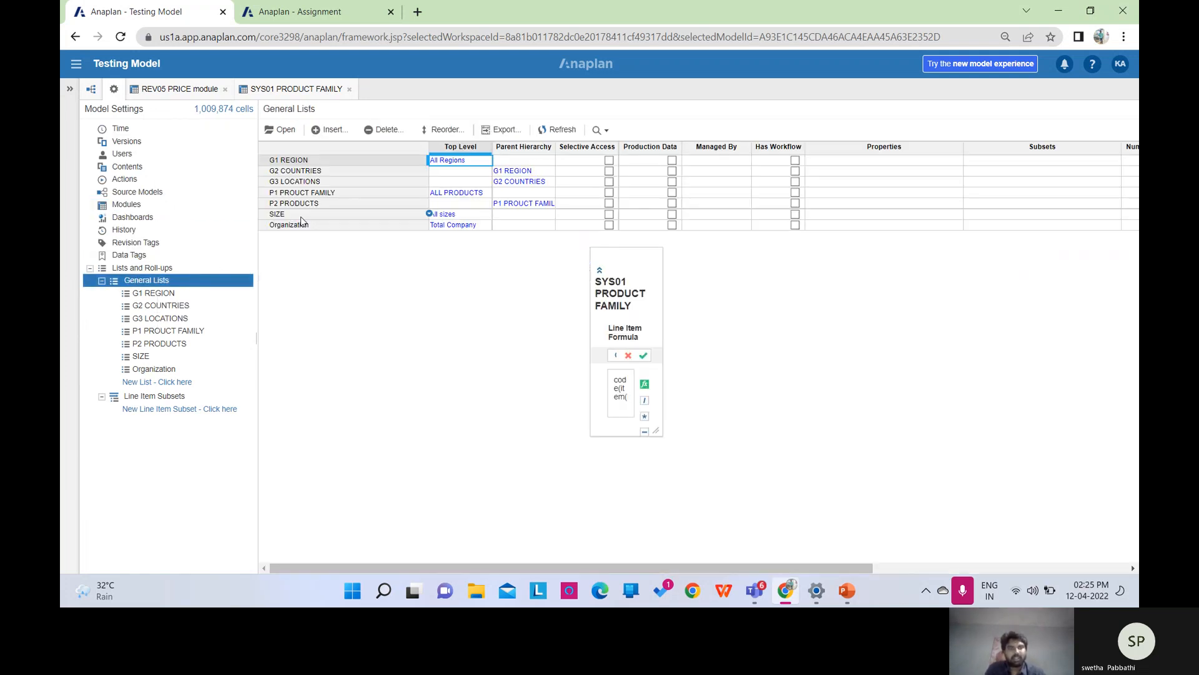
pyautogui.click(291, 206)
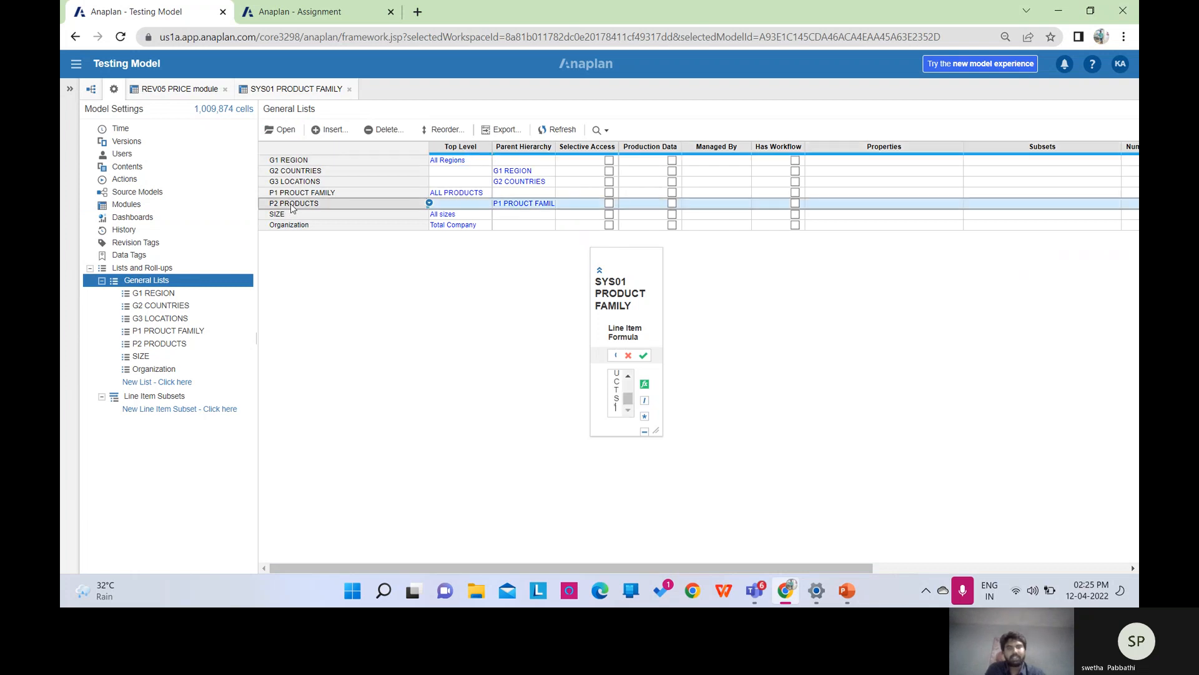
pyautogui.click(601, 269)
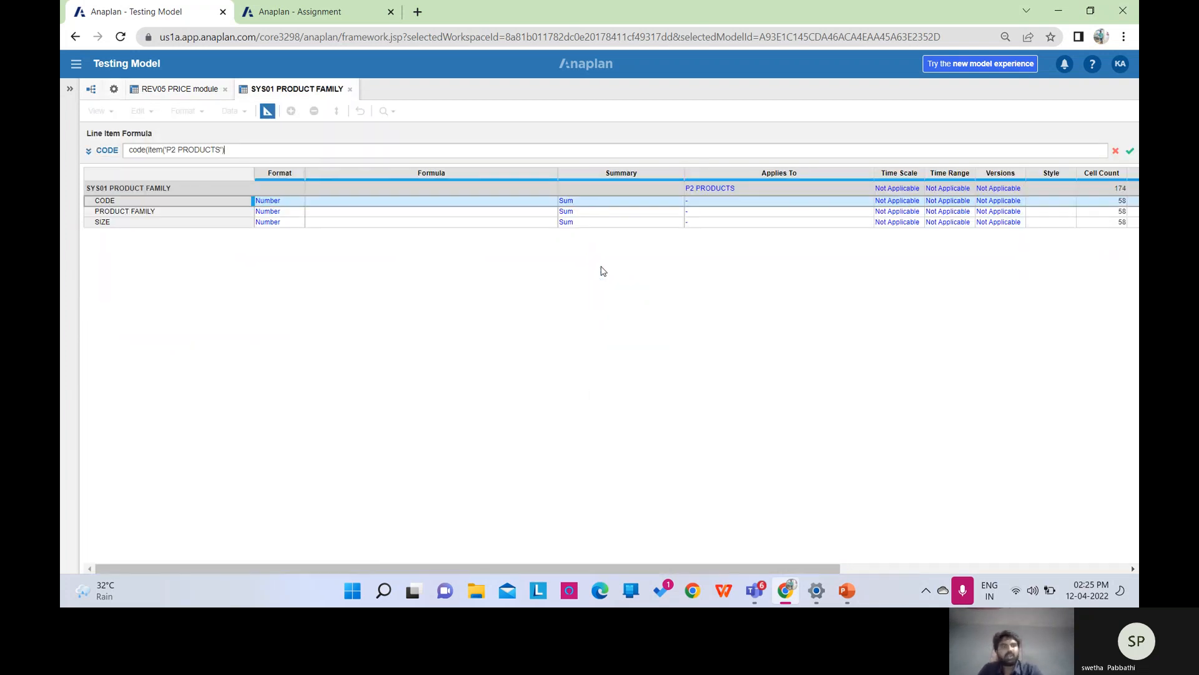
pyautogui.write(')')
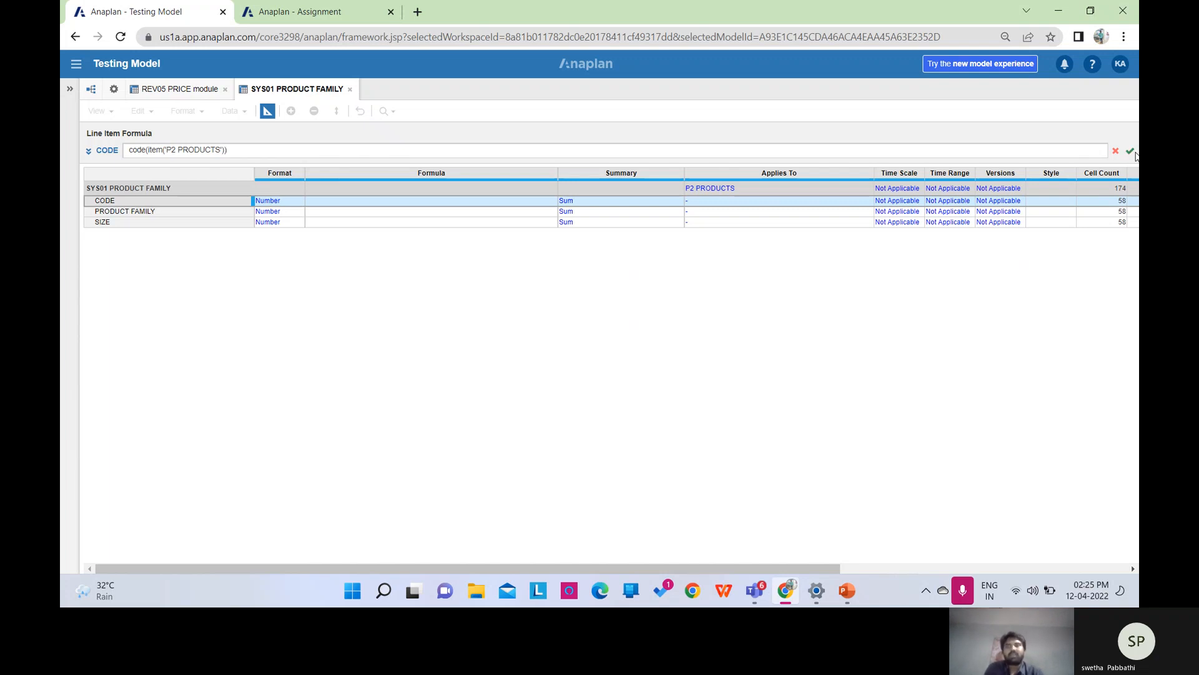
pyautogui.click(1131, 151)
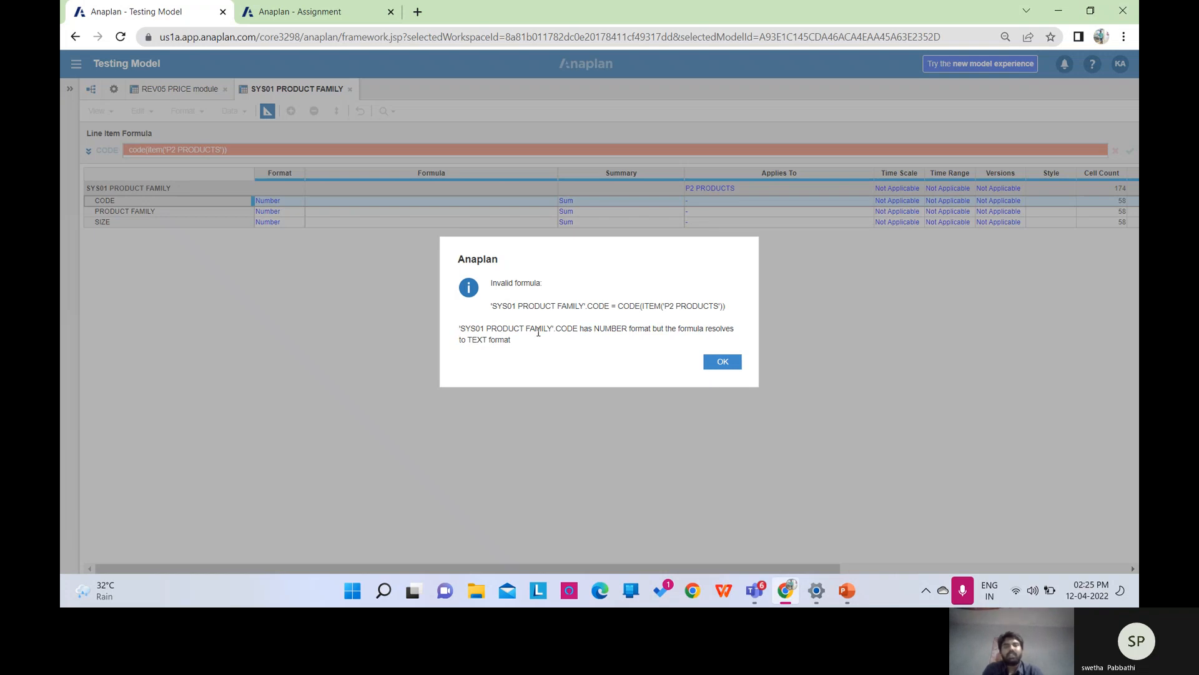
# Discard the rejected formula and switch CODE's format to Text, confirming the data type change.
pyautogui.click(711, 368)
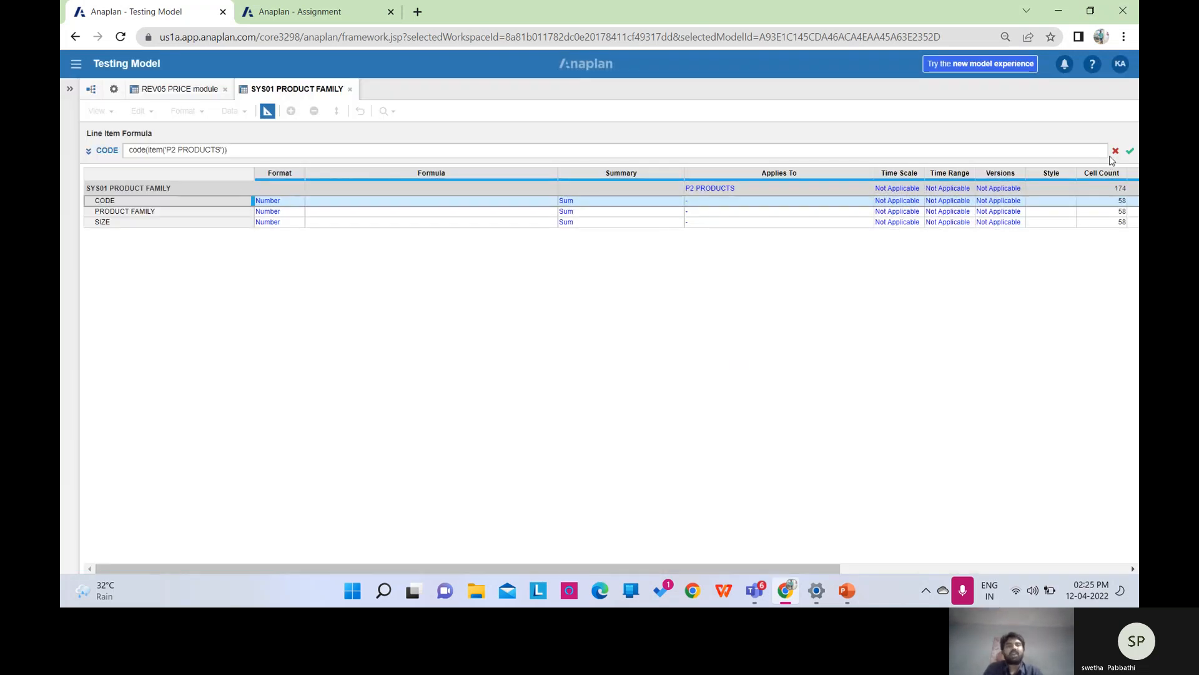
pyautogui.click(1115, 151)
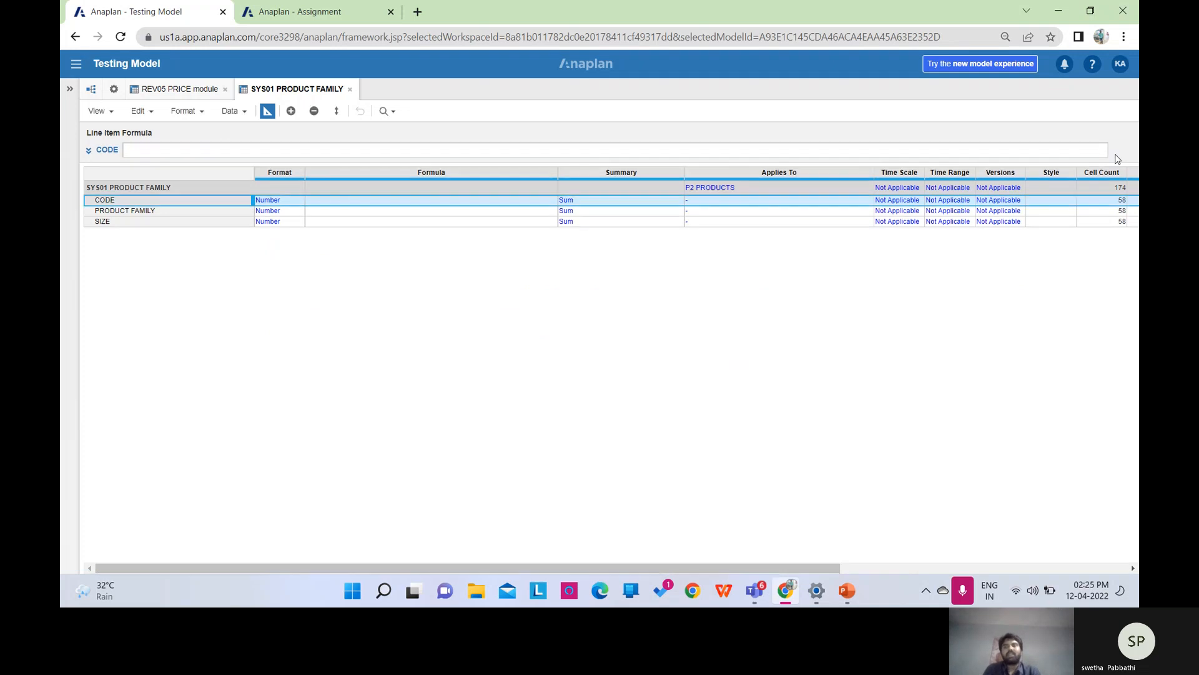
pyautogui.click(285, 200)
pyautogui.click(298, 201)
pyautogui.click(557, 175)
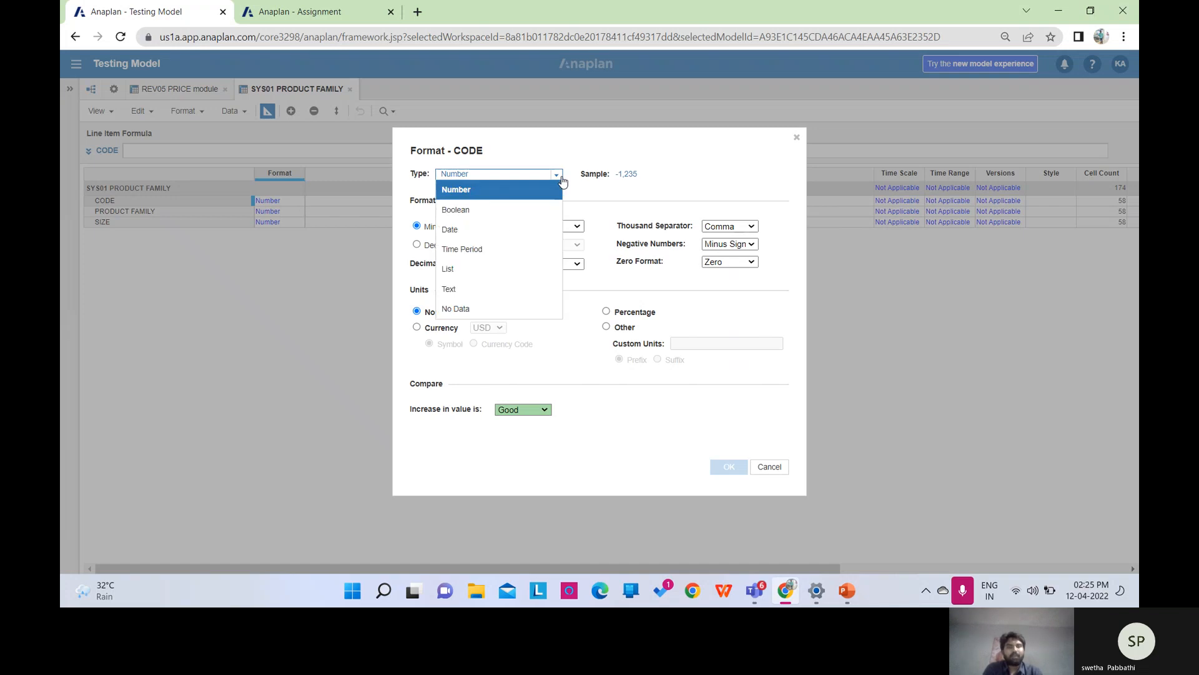
pyautogui.click(498, 289)
pyautogui.click(730, 468)
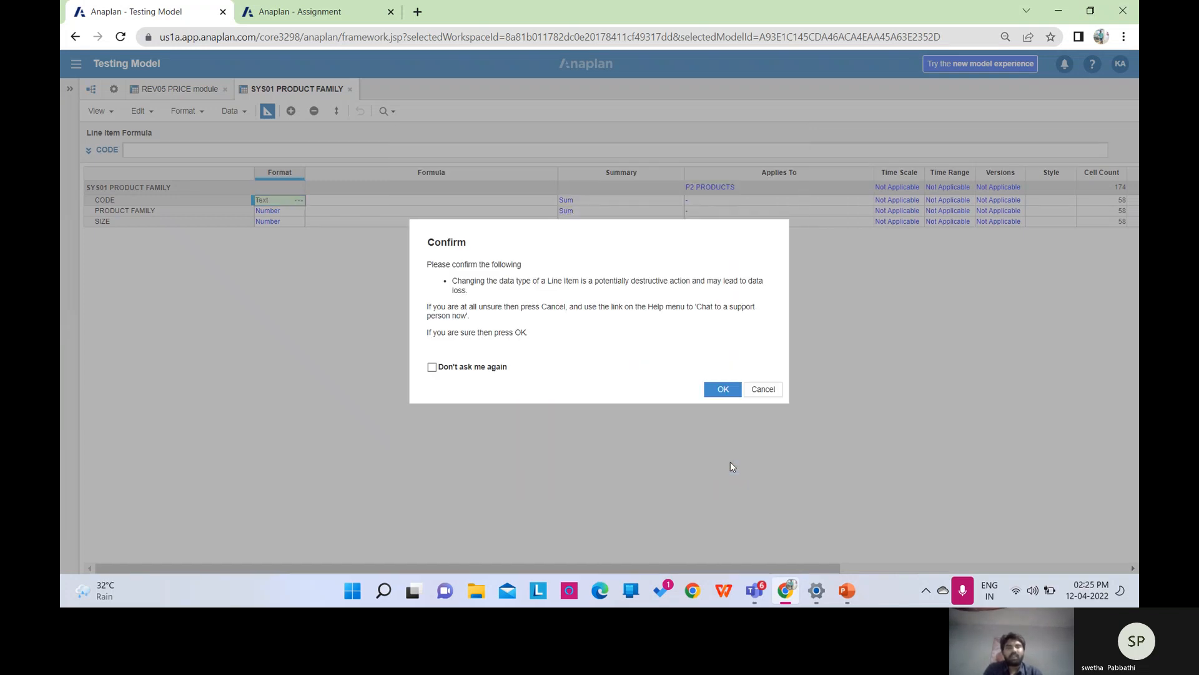
pyautogui.click(723, 389)
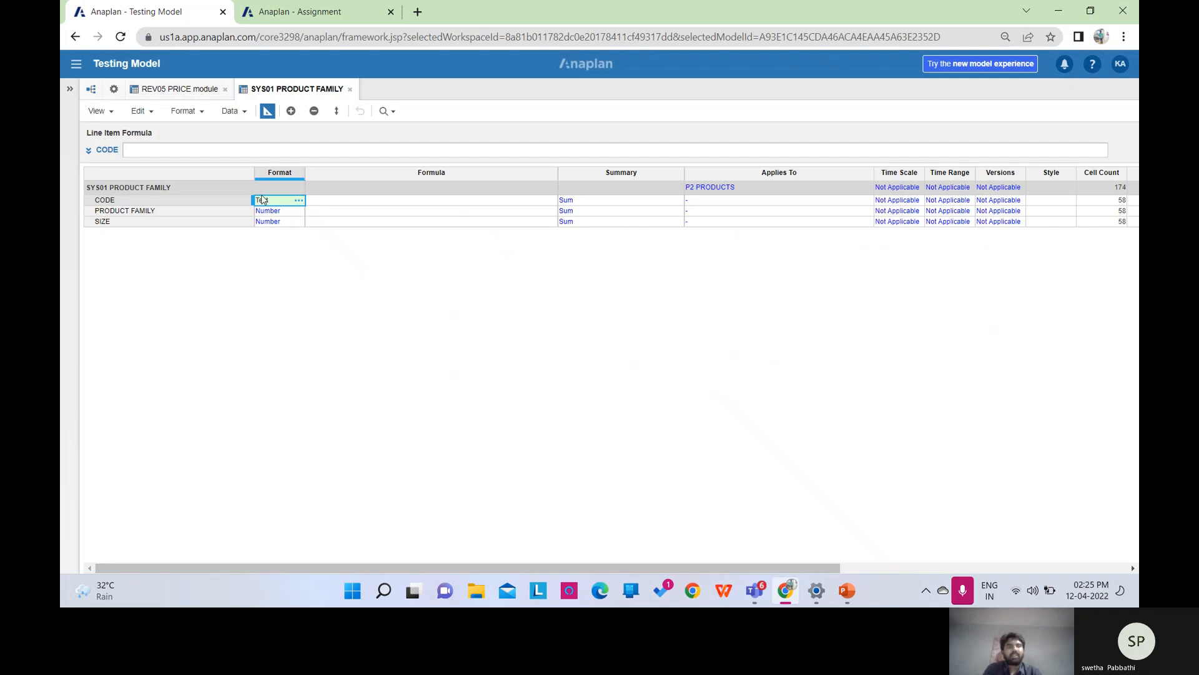
# Re-enter CODE(ITEM('P2 PRODUCTS')) as CODE's formula and commit it.
pyautogui.click(210, 149)
pyautogui.write('code')
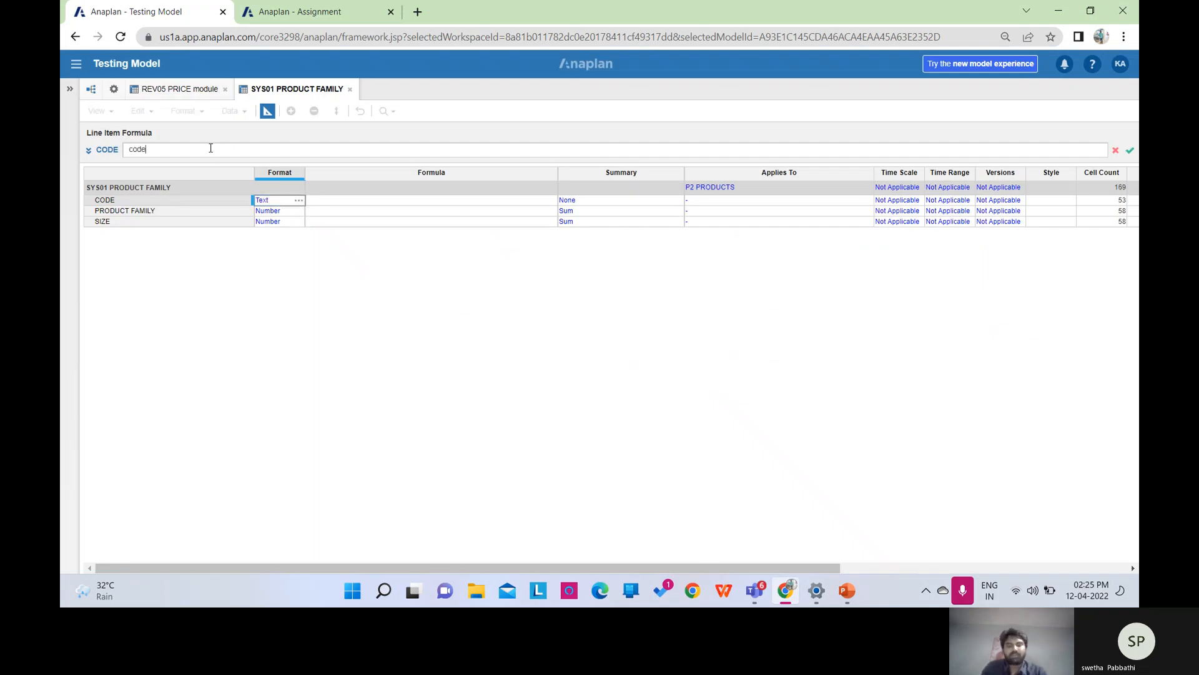
pyautogui.write('(item(')
pyautogui.click(113, 89)
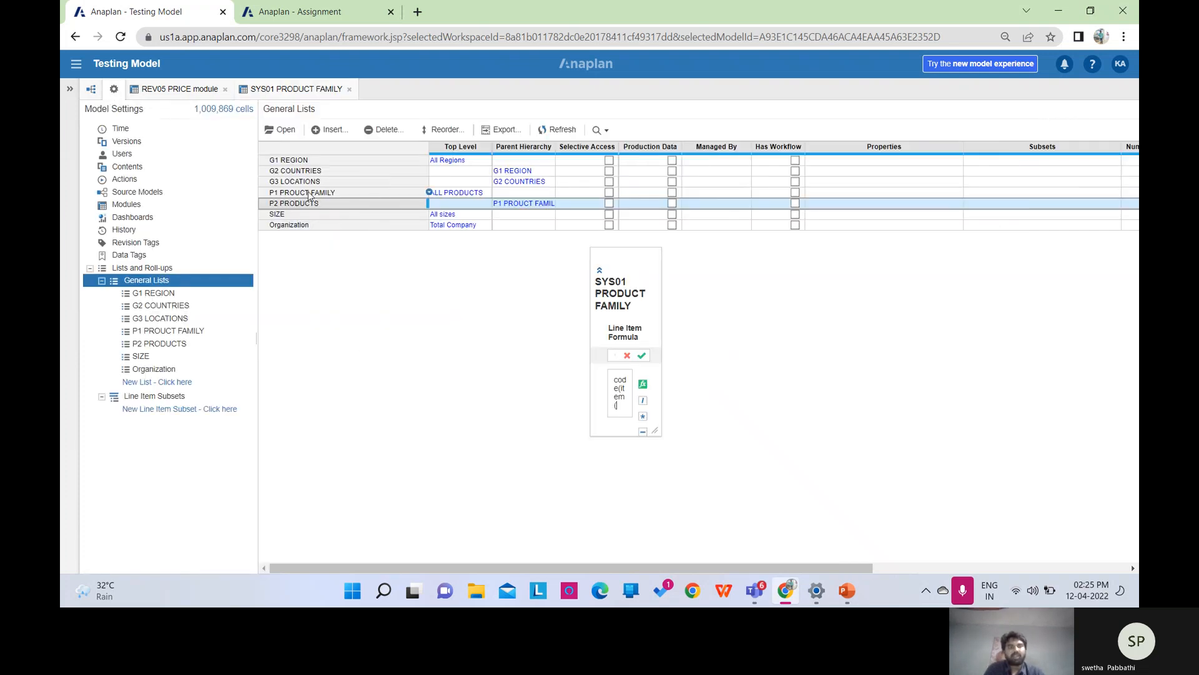
pyautogui.click(313, 204)
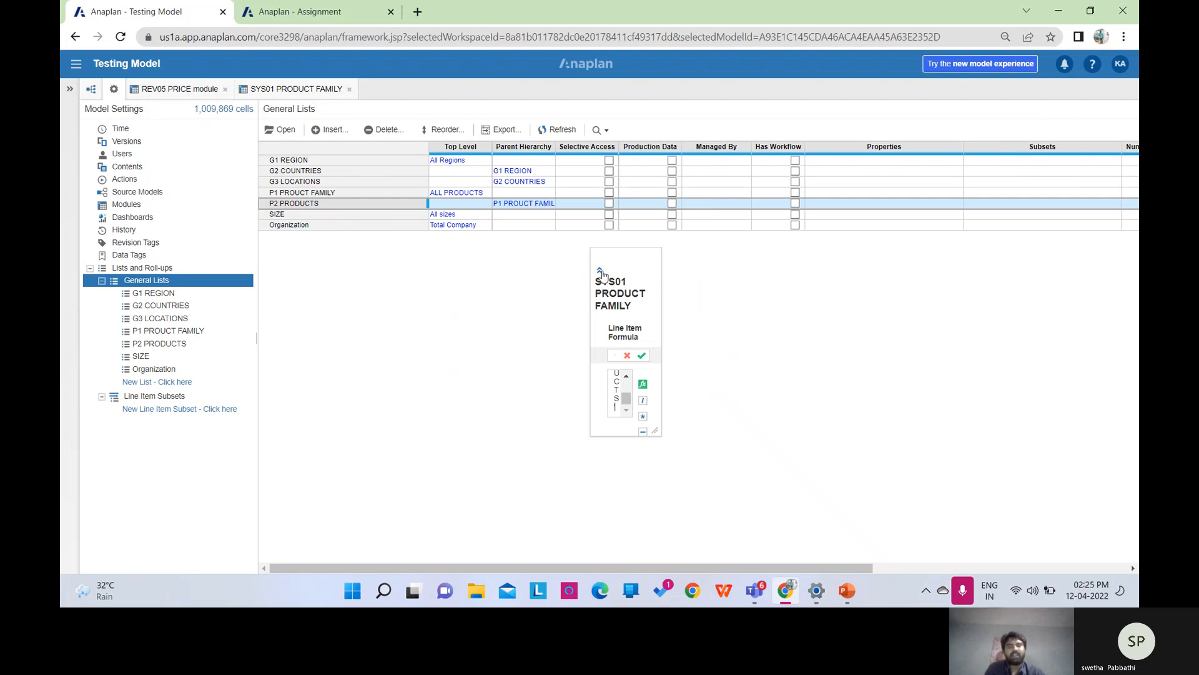
pyautogui.click(601, 272)
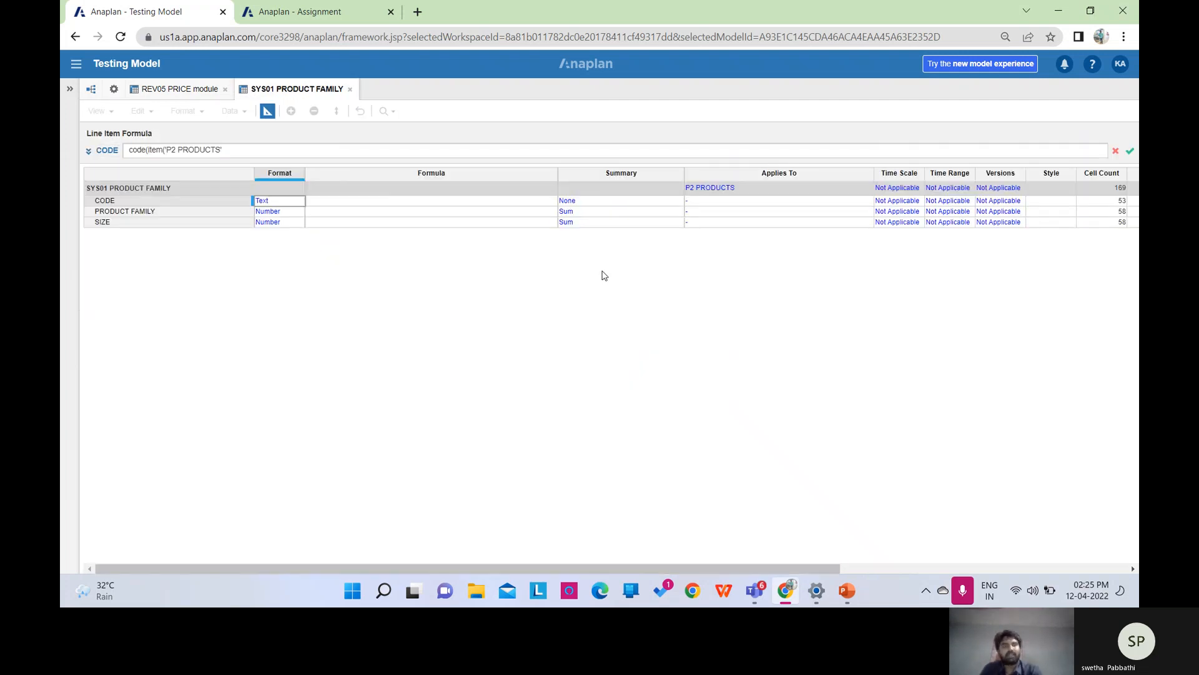
pyautogui.click(1131, 152)
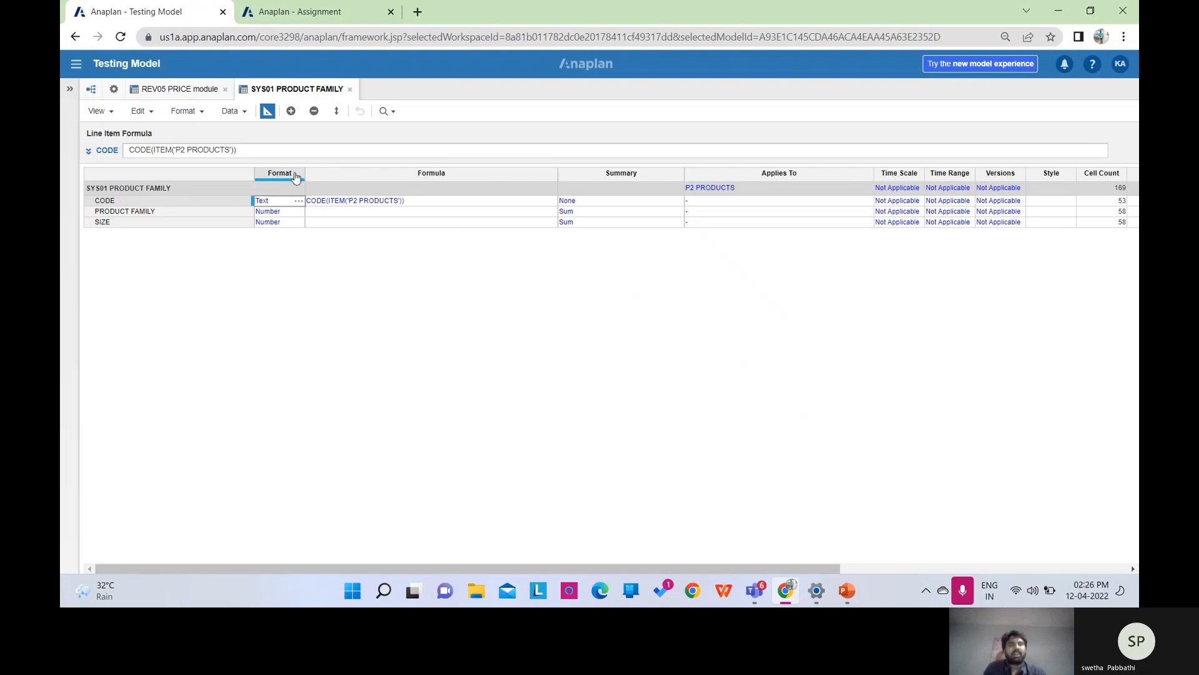
# Check the grid shows codes P001, P002, P003, then return to the blueprint at PRODUCT FAMILY.
pyautogui.click(267, 111)
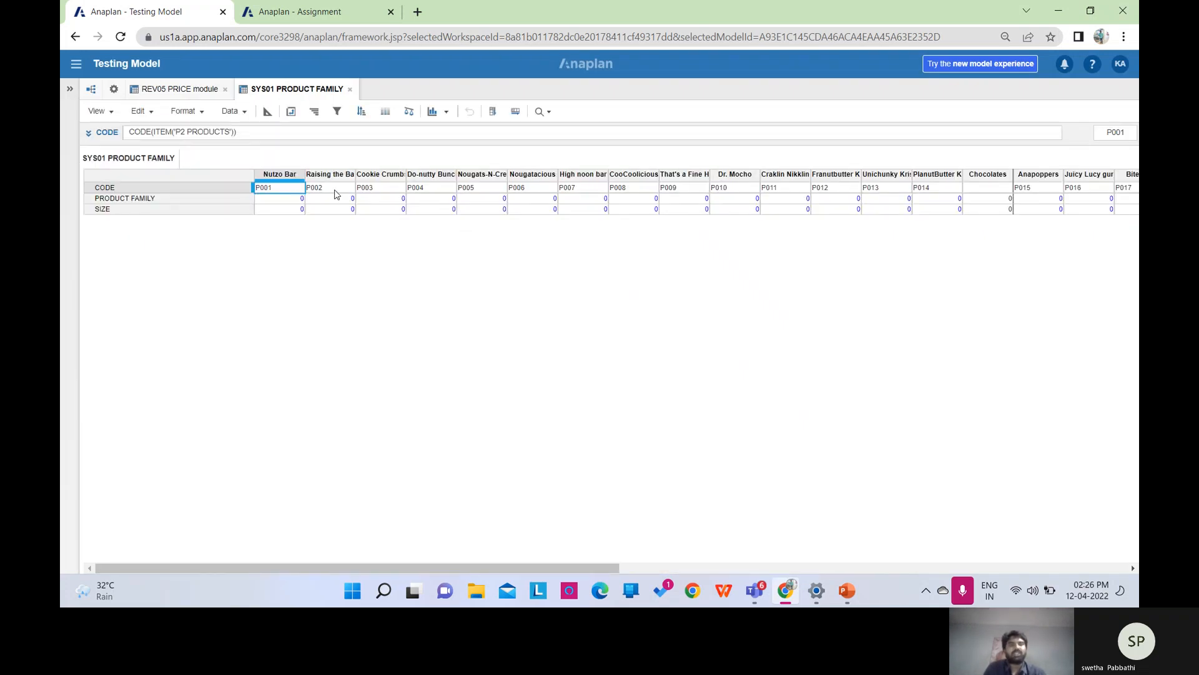
pyautogui.click(267, 117)
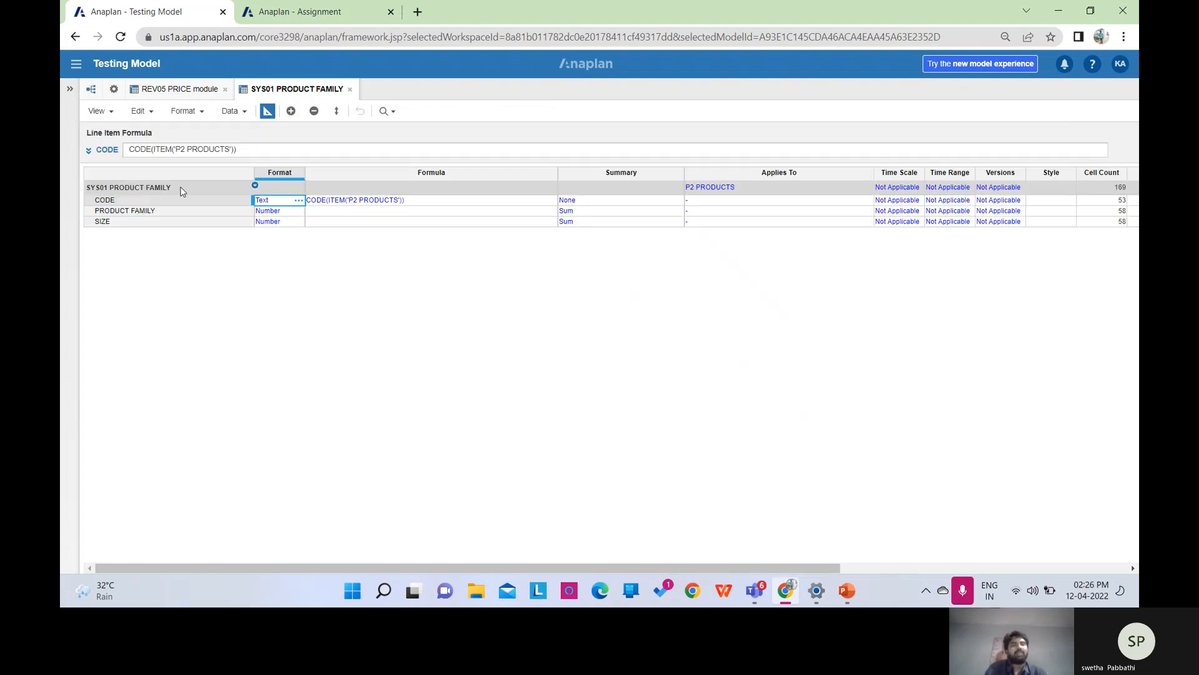
pyautogui.click(146, 211)
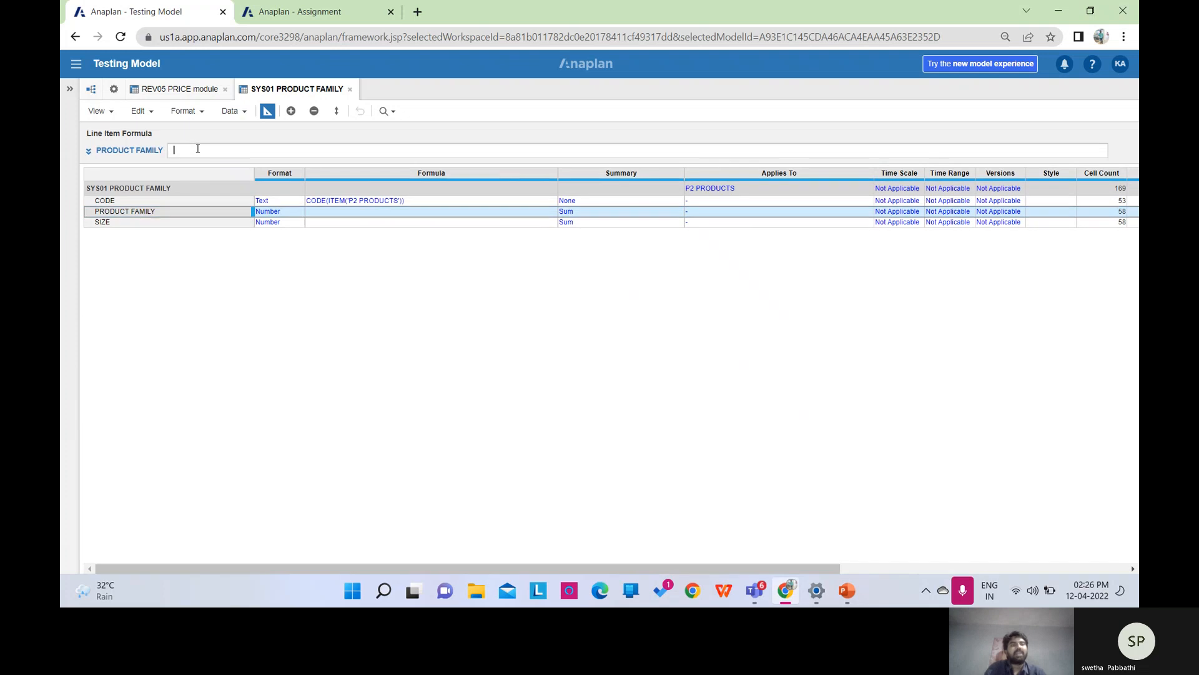
pyautogui.press('capslock')
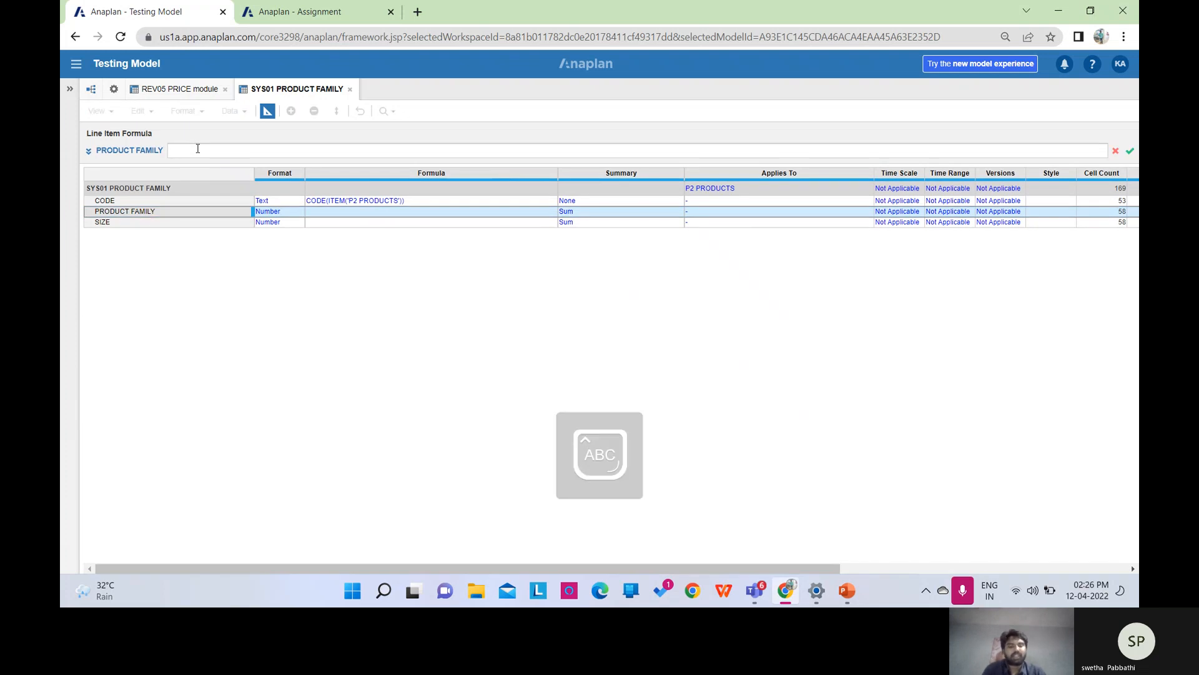
pyautogui.write('F')
pyautogui.press('capslock')
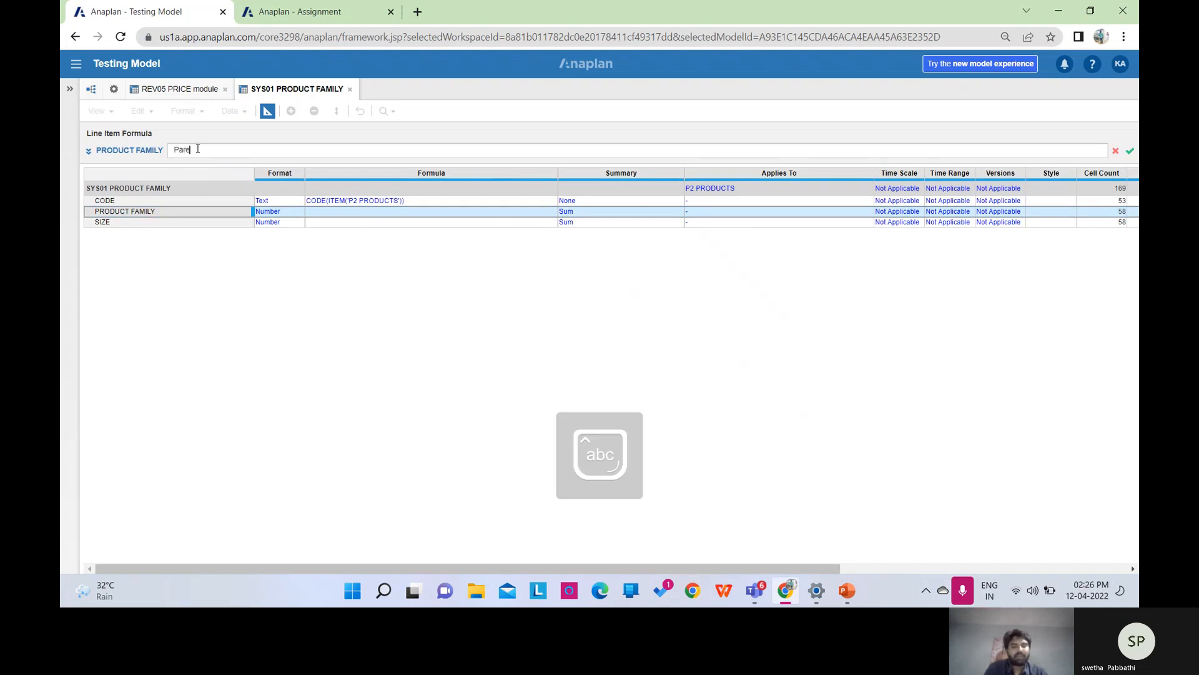
pyautogui.write('arentItem')
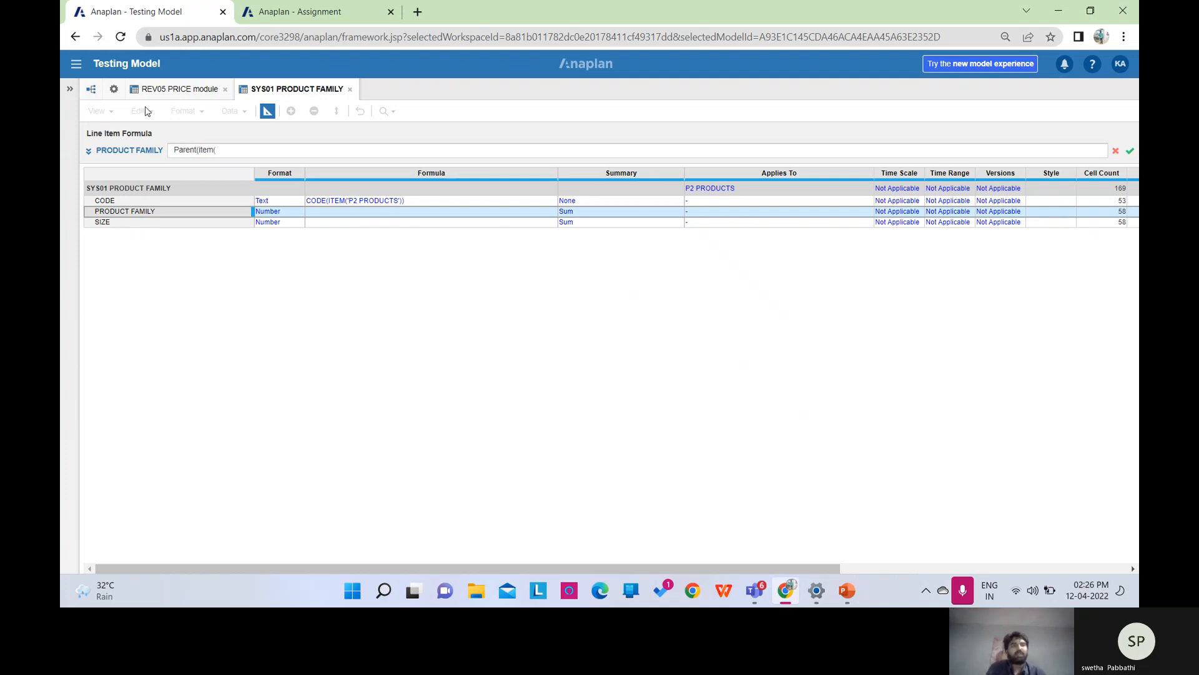
pyautogui.click(114, 90)
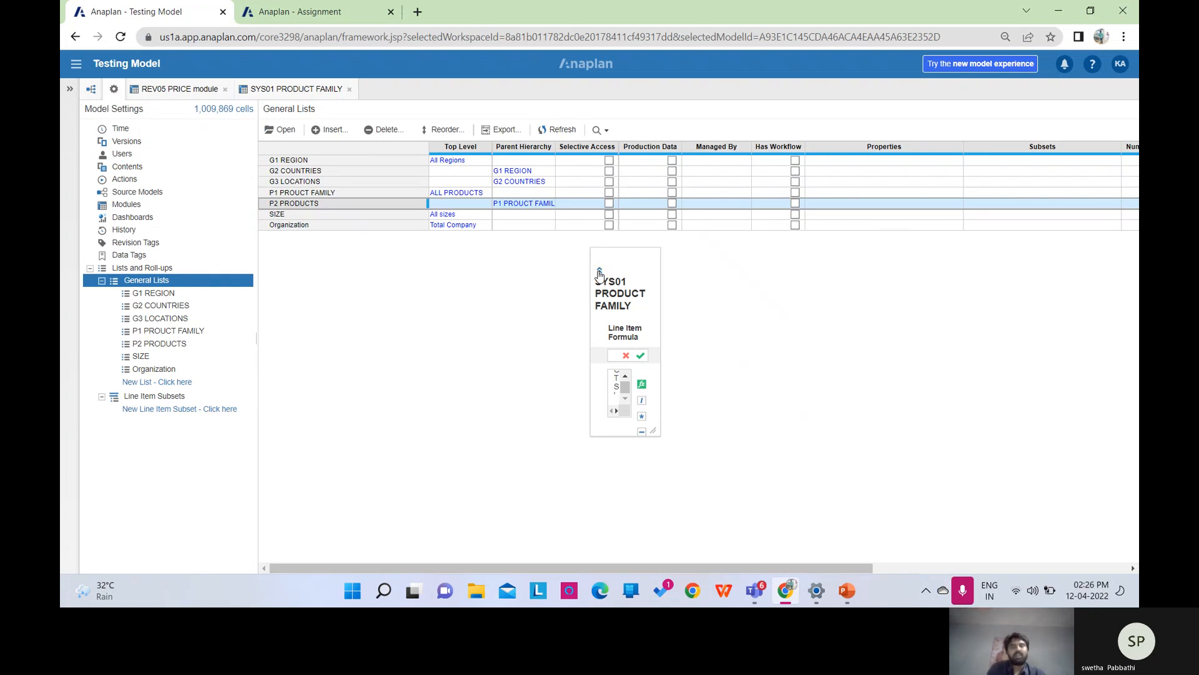
pyautogui.click(599, 271)
pyautogui.write('))')
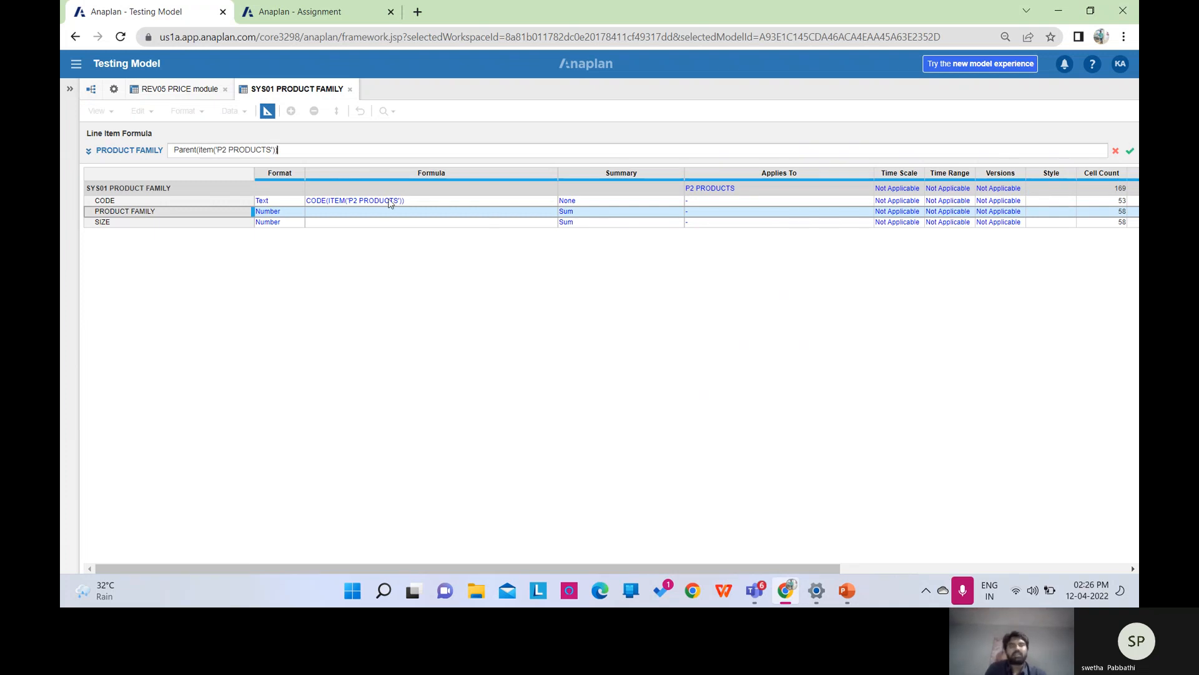
pyautogui.click(1117, 152)
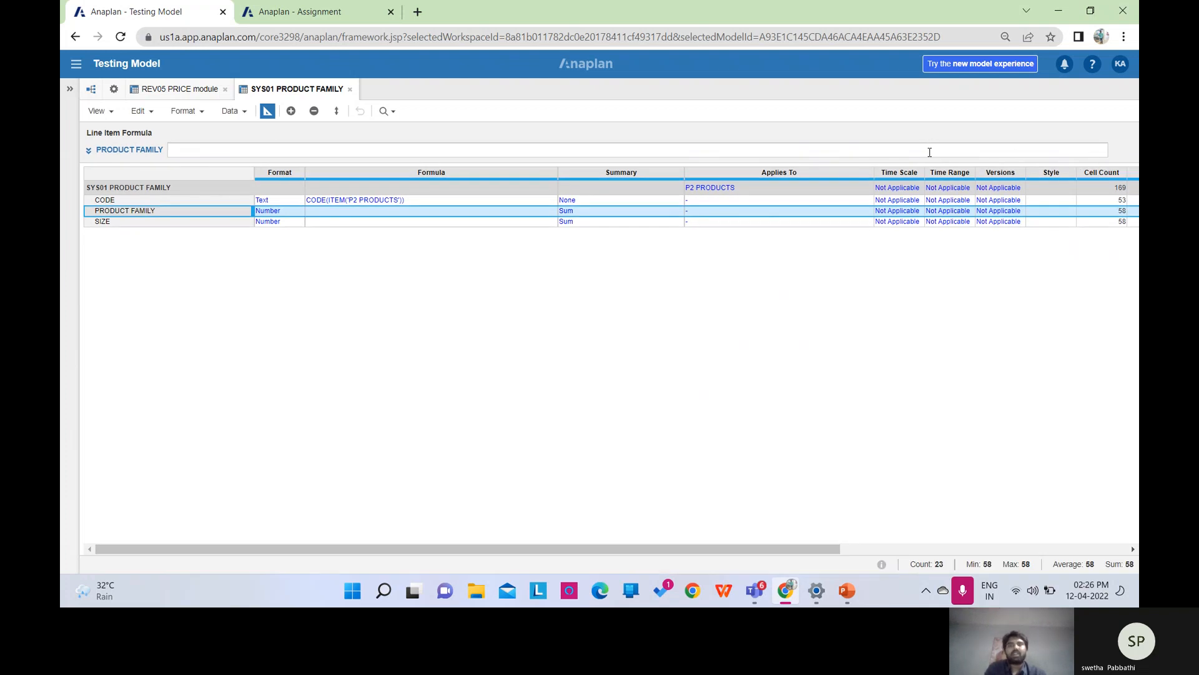
# Format PRODUCT FAMILY as a List based on P1 PROUCT FAMILY and confirm the type change.
pyautogui.click(281, 212)
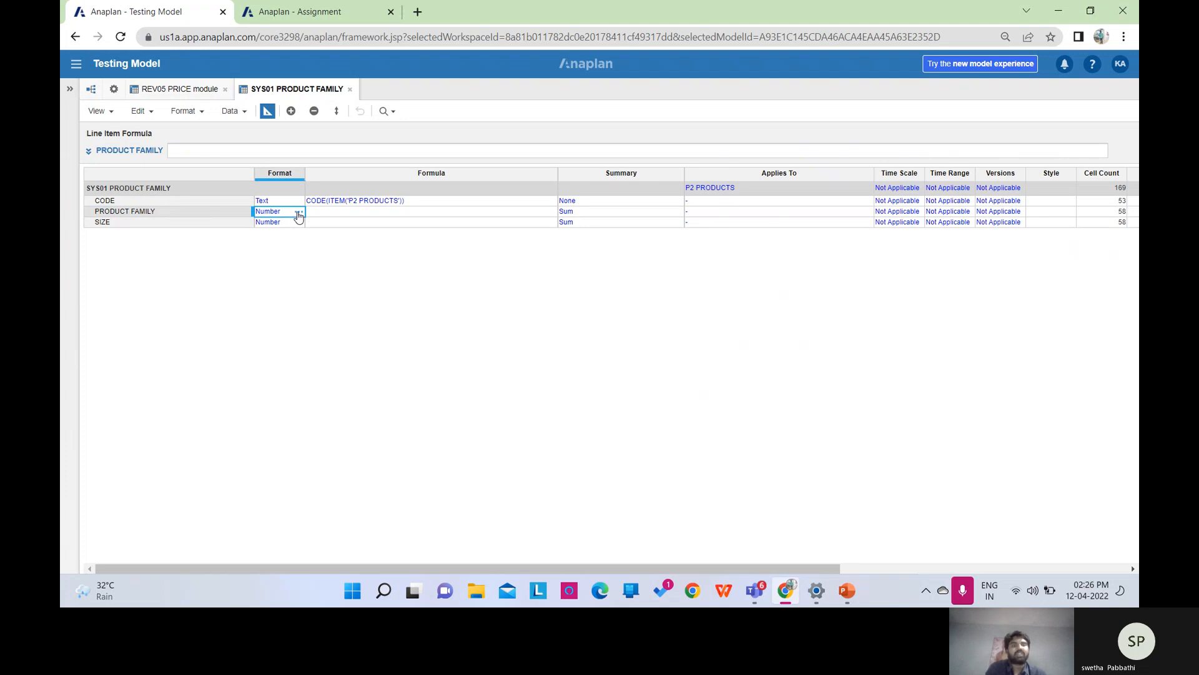
pyautogui.click(298, 214)
pyautogui.click(556, 175)
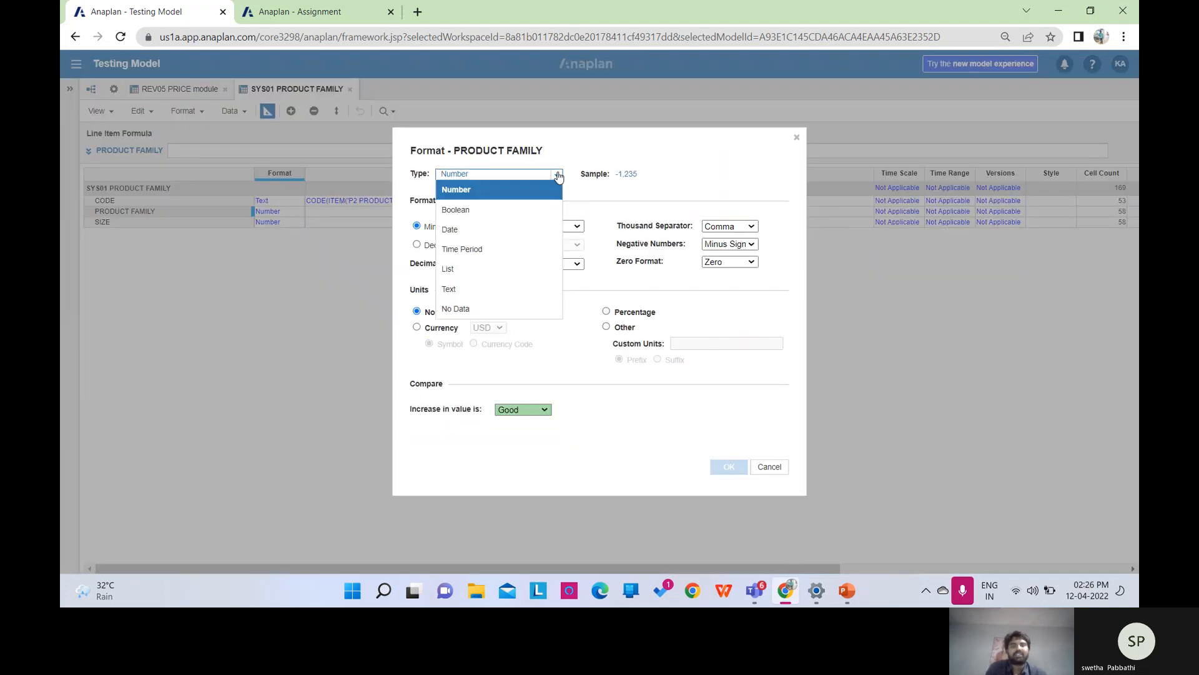
pyautogui.click(475, 270)
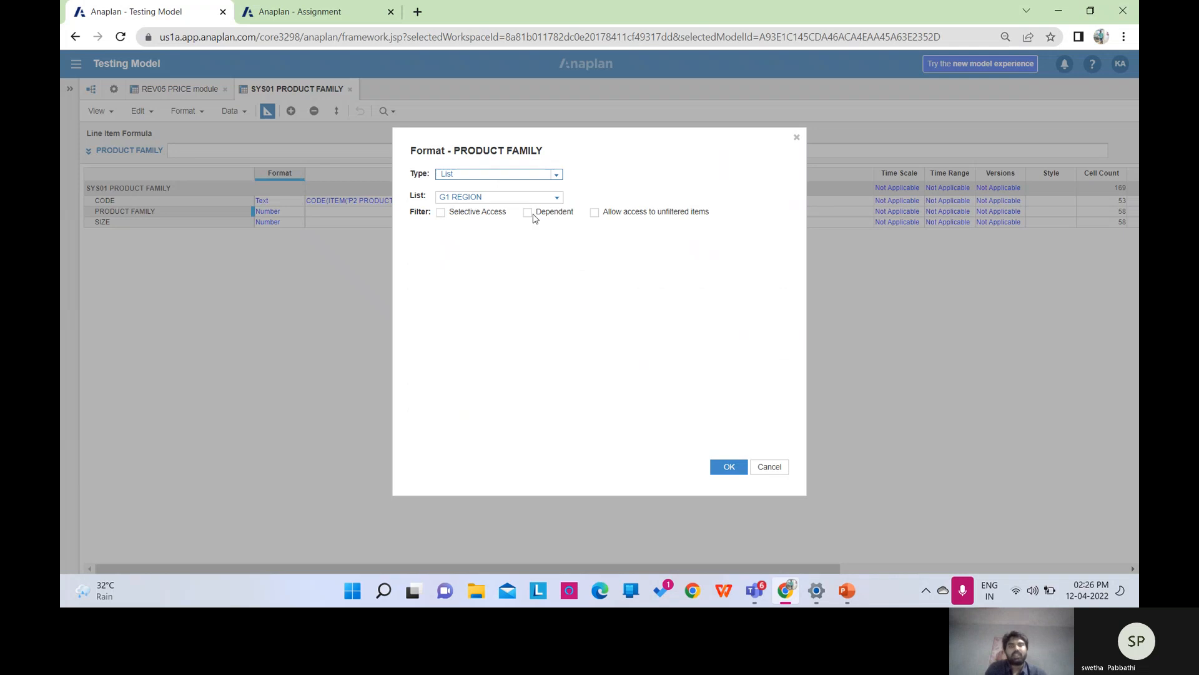
pyautogui.click(556, 197)
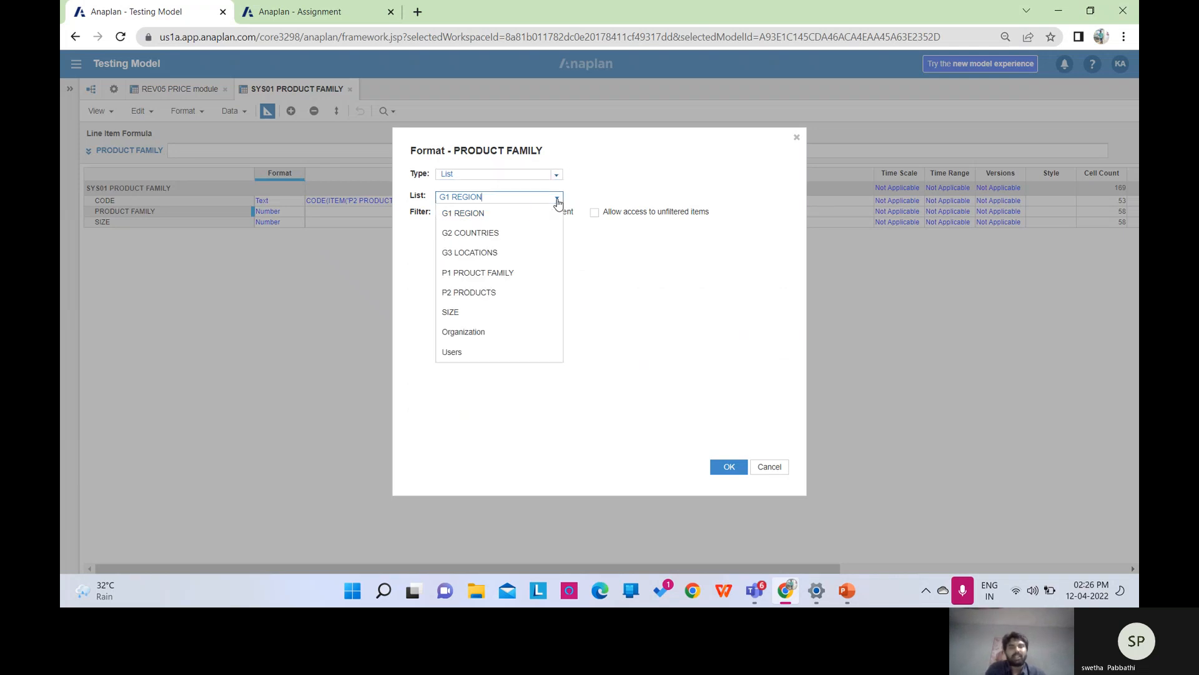
pyautogui.click(508, 272)
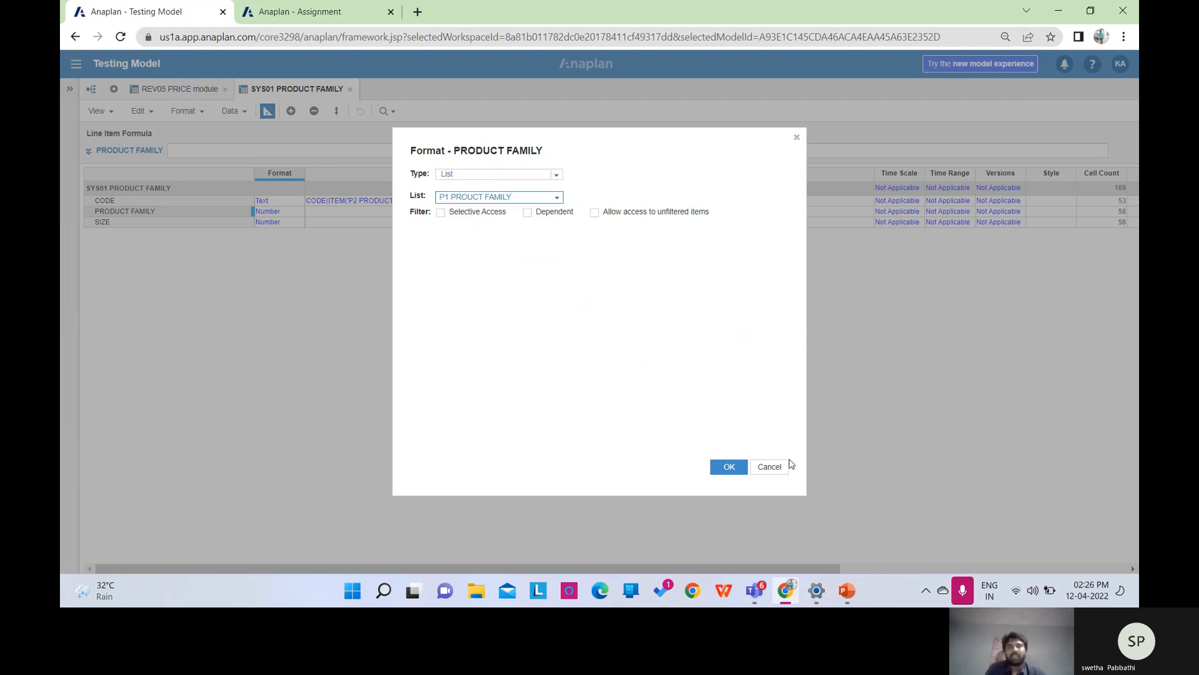
pyautogui.click(725, 468)
pyautogui.click(722, 389)
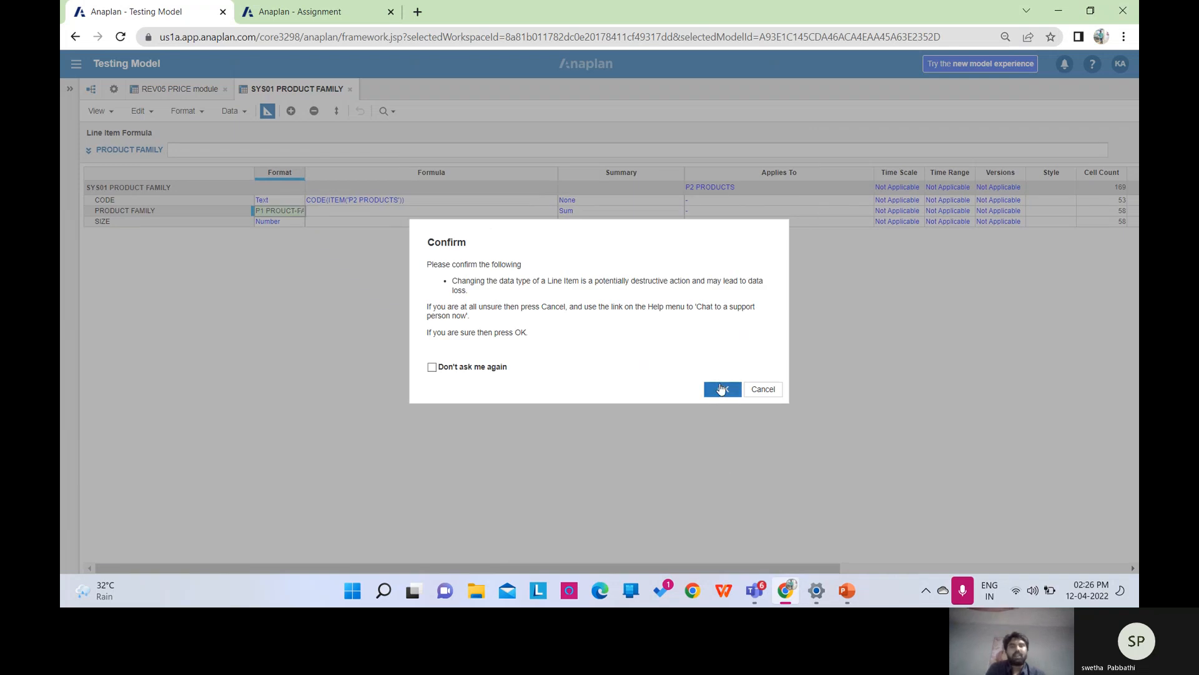
# Set PRODUCT FAMILY's formula to PARENT(ITEM('P2 PRODUCTS')) and check families like Chocolates in the grid.
pyautogui.write('parent')
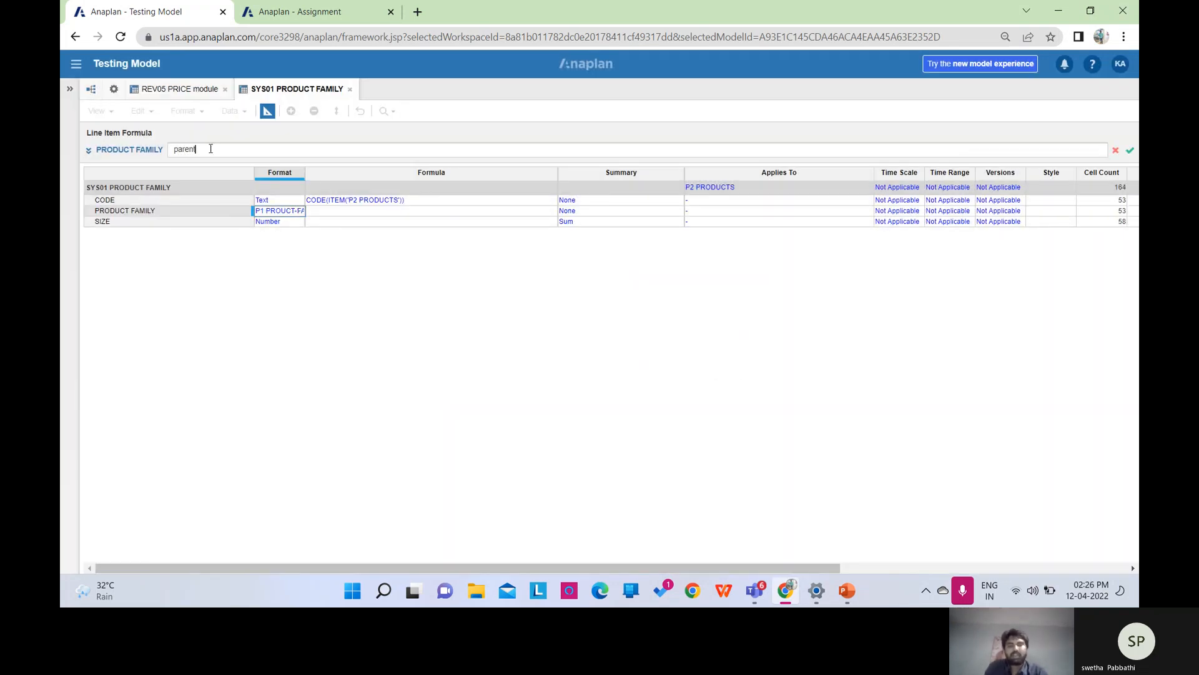
pyautogui.write('(item(')
pyautogui.click(113, 90)
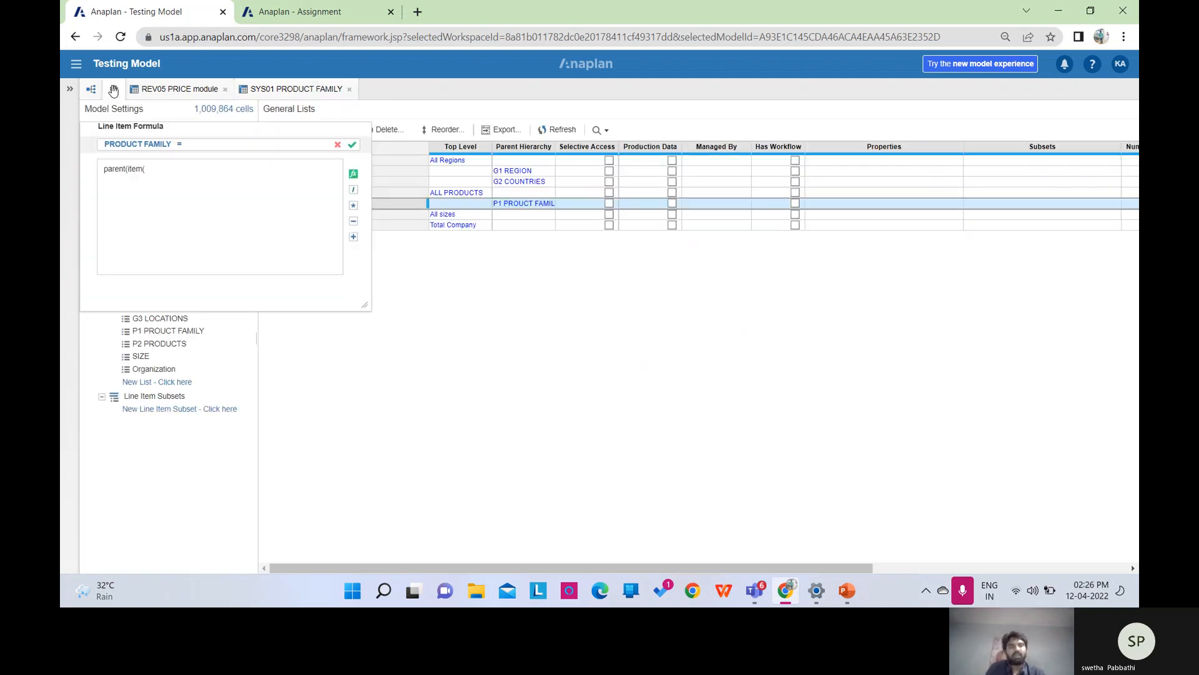
pyautogui.click(278, 206)
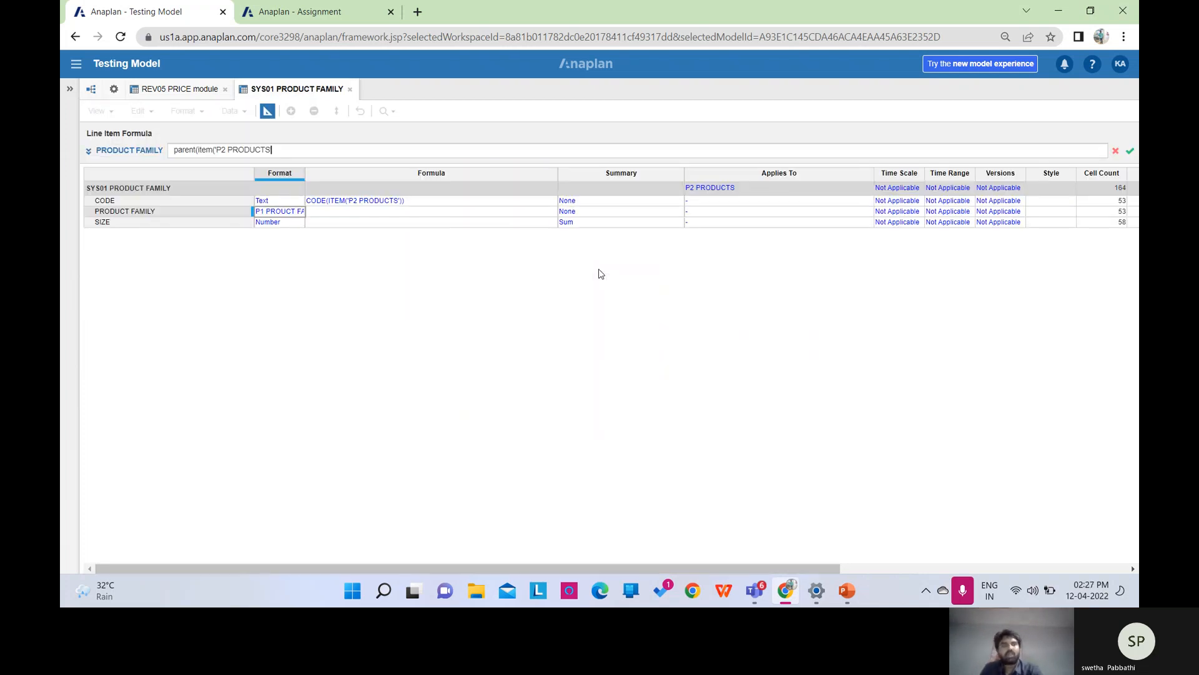
pyautogui.write(')')
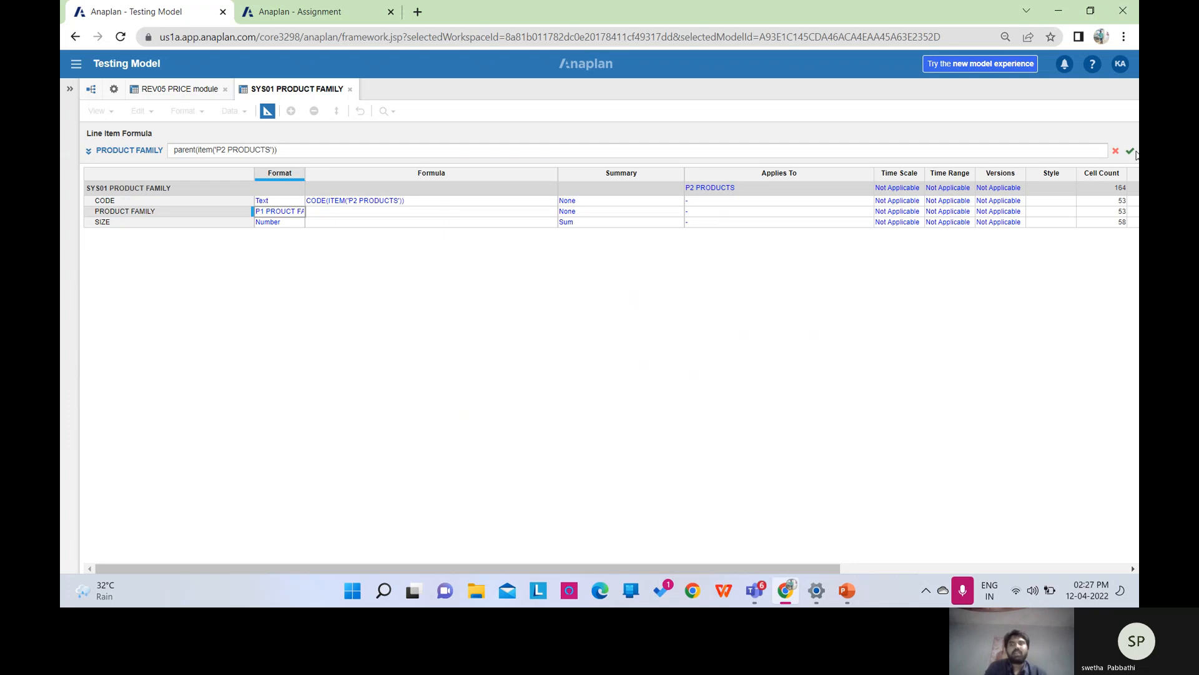
pyautogui.click(1131, 151)
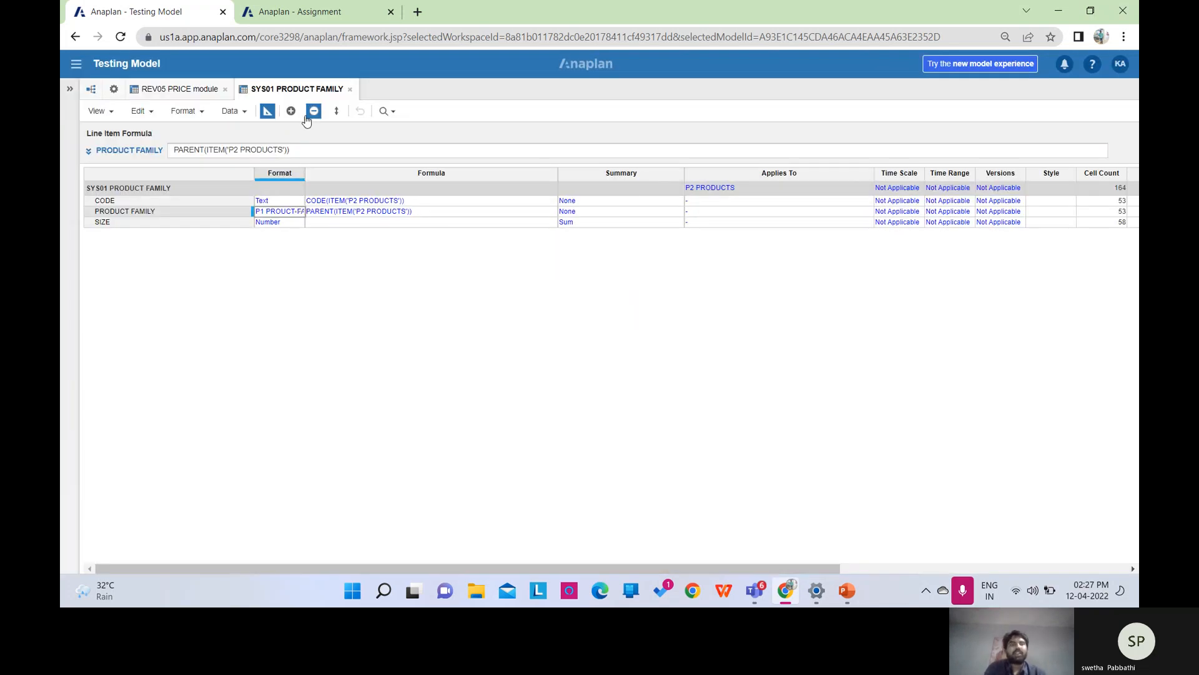
pyautogui.click(268, 111)
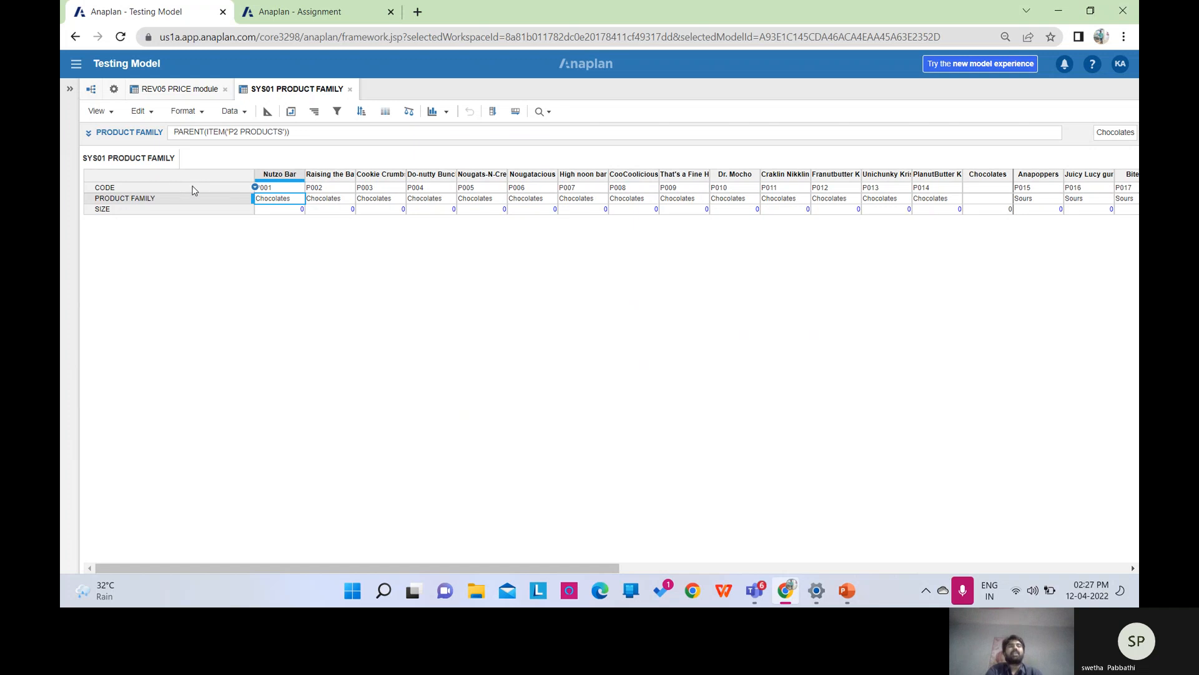
pyautogui.click(268, 116)
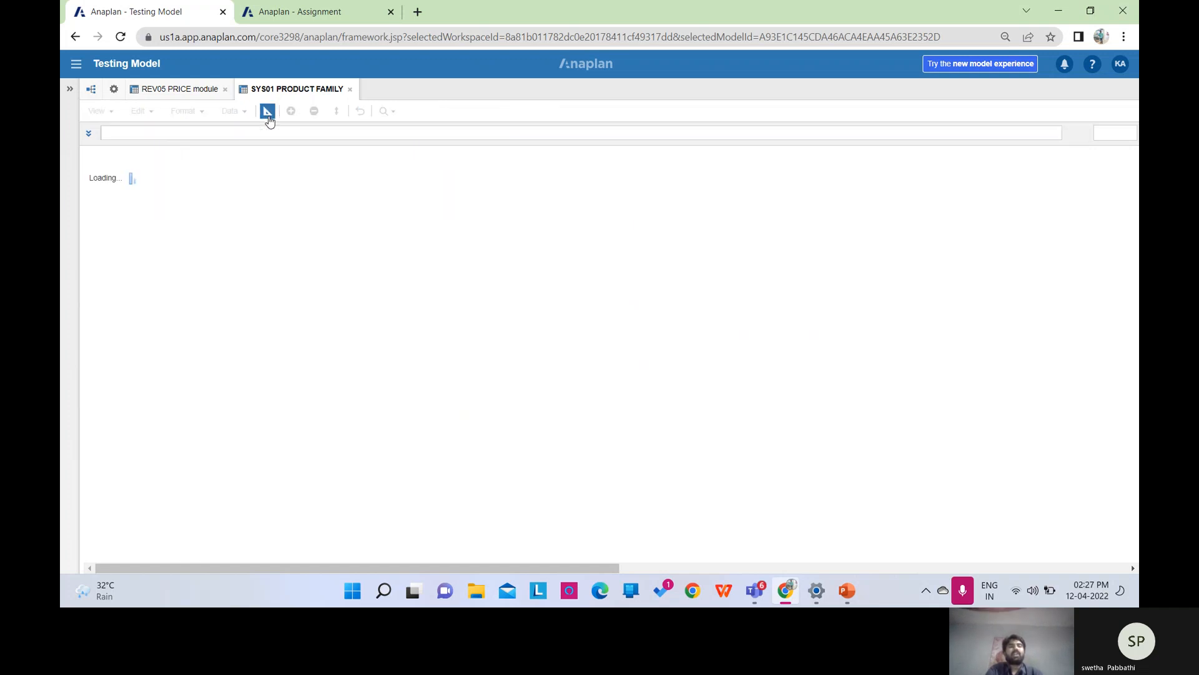
# Format SIZE as a List based on the SIZE list, confirm the change, and view the grid.
pyautogui.click(286, 222)
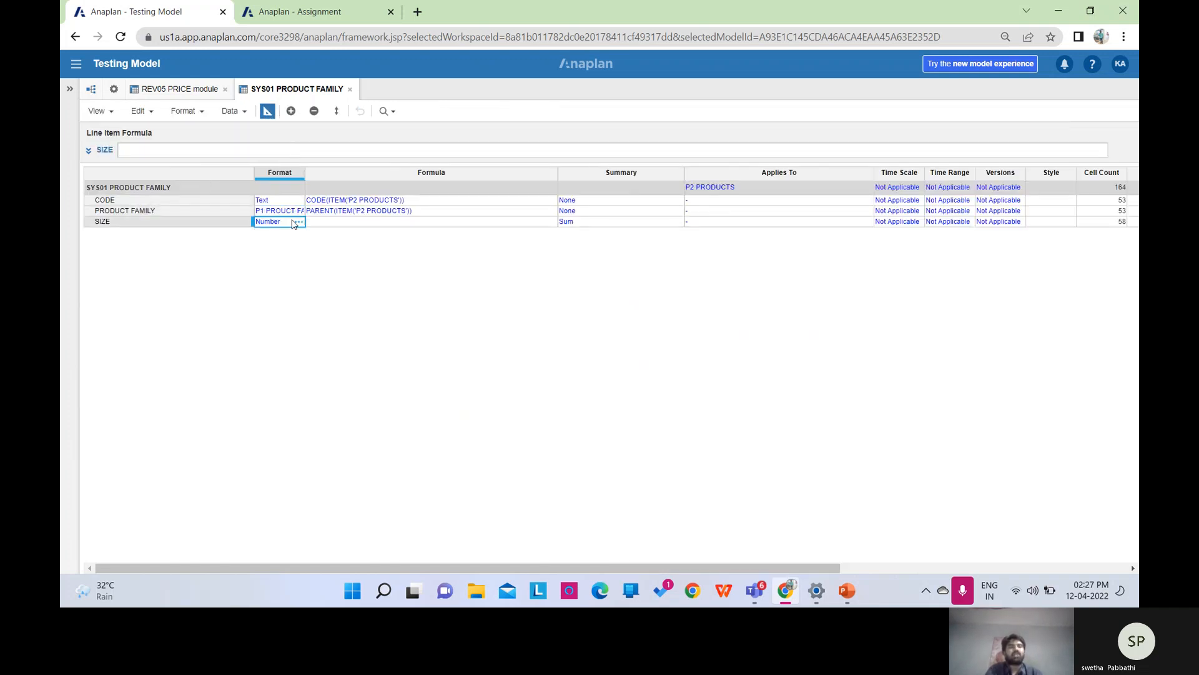
pyautogui.click(297, 222)
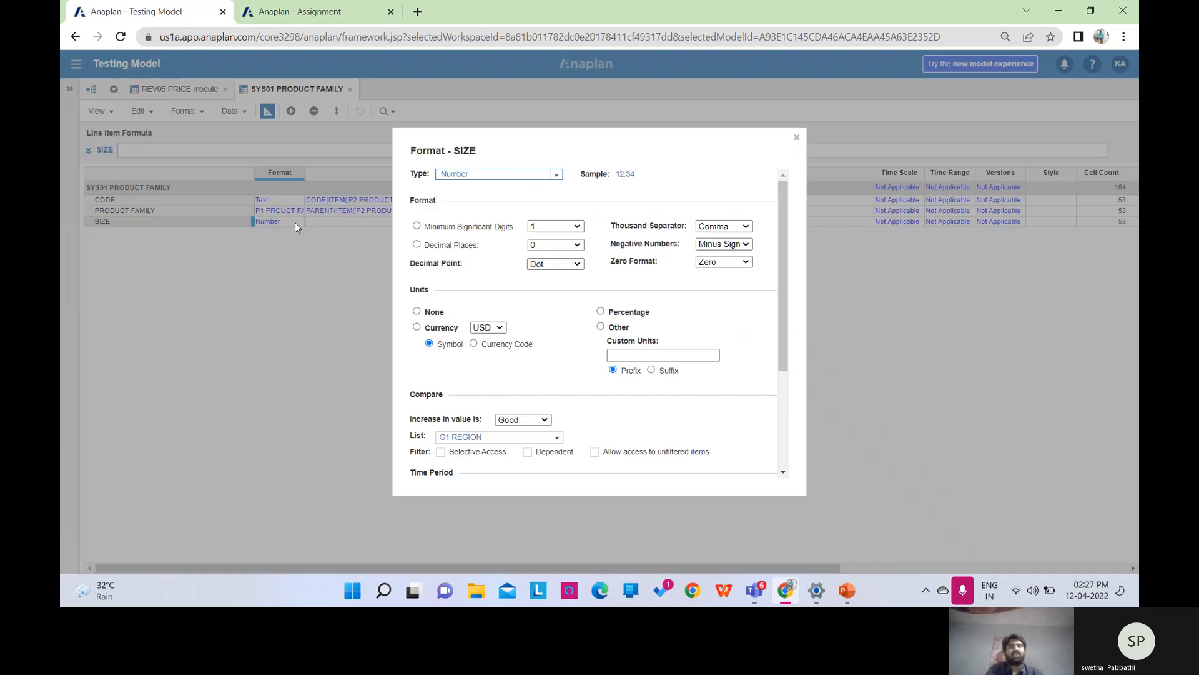
pyautogui.click(557, 175)
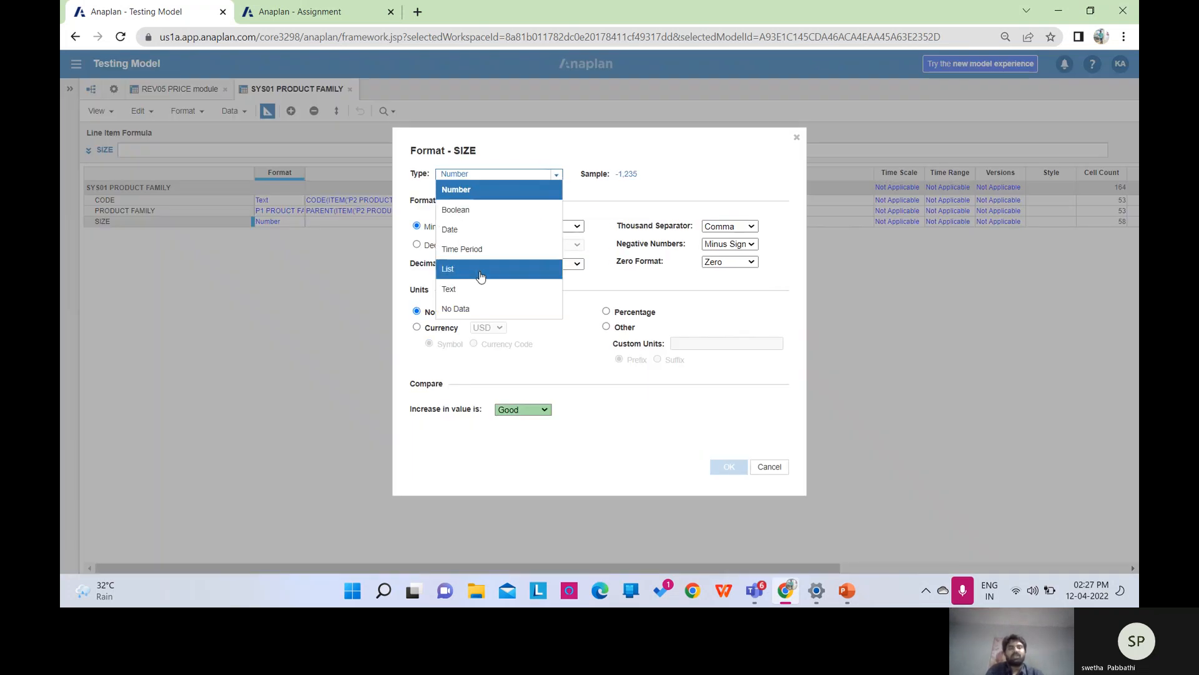
pyautogui.click(481, 269)
pyautogui.click(558, 199)
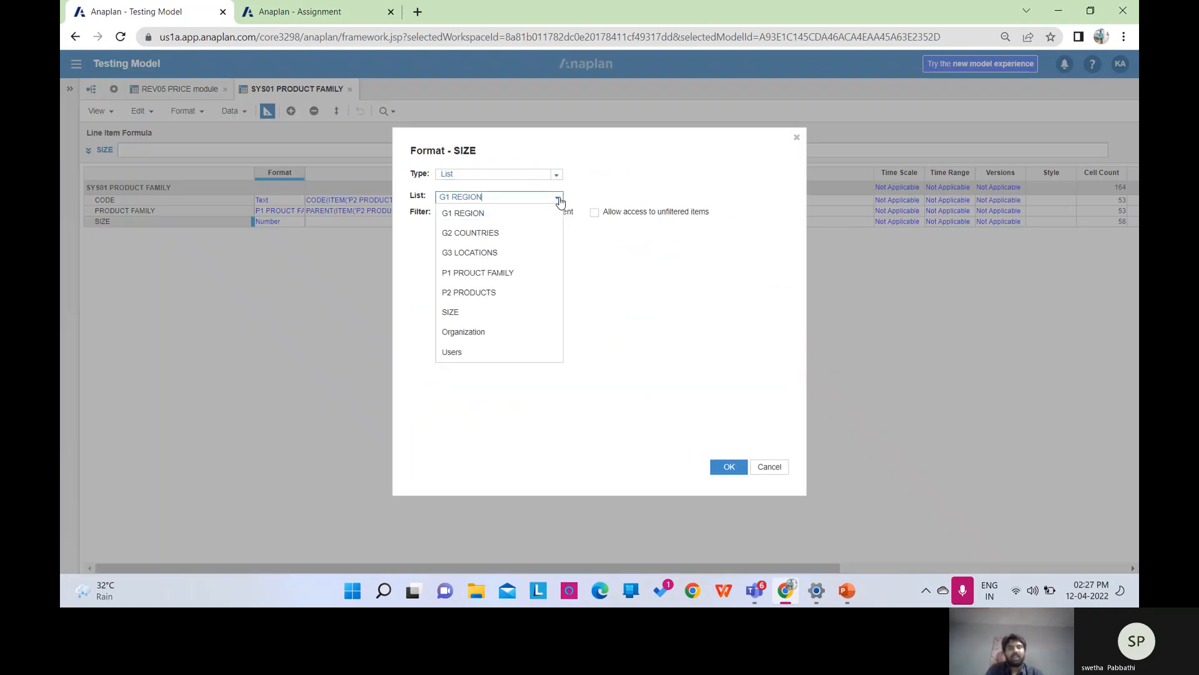
pyautogui.click(484, 313)
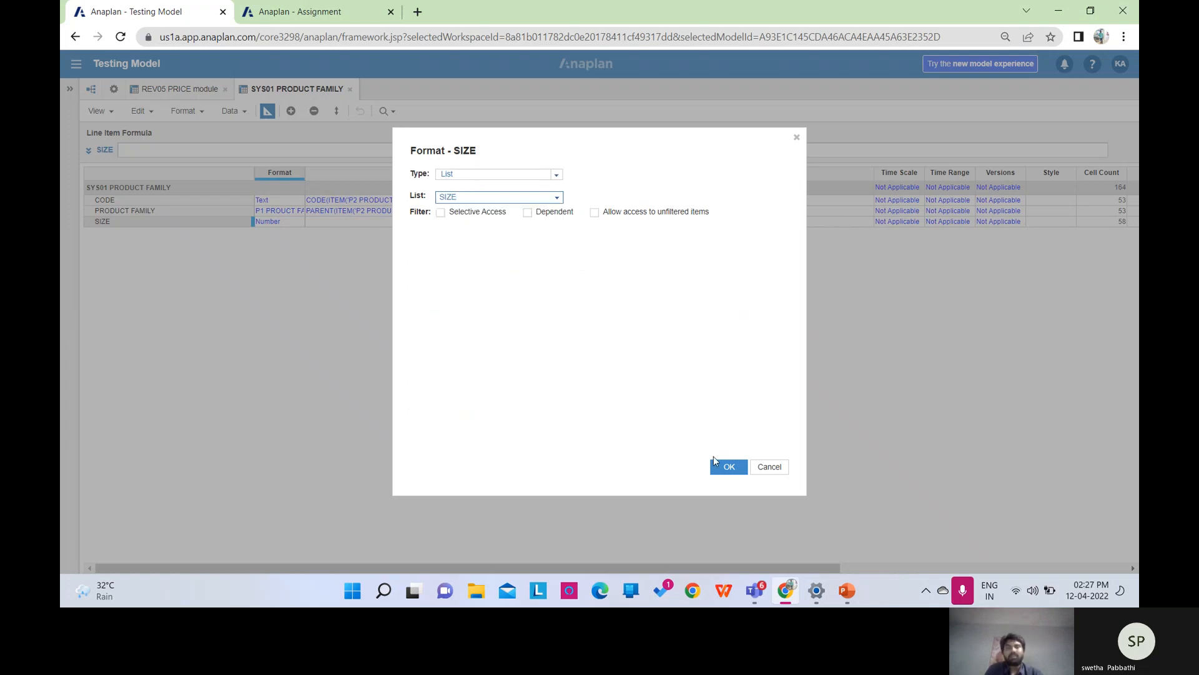
pyautogui.click(718, 469)
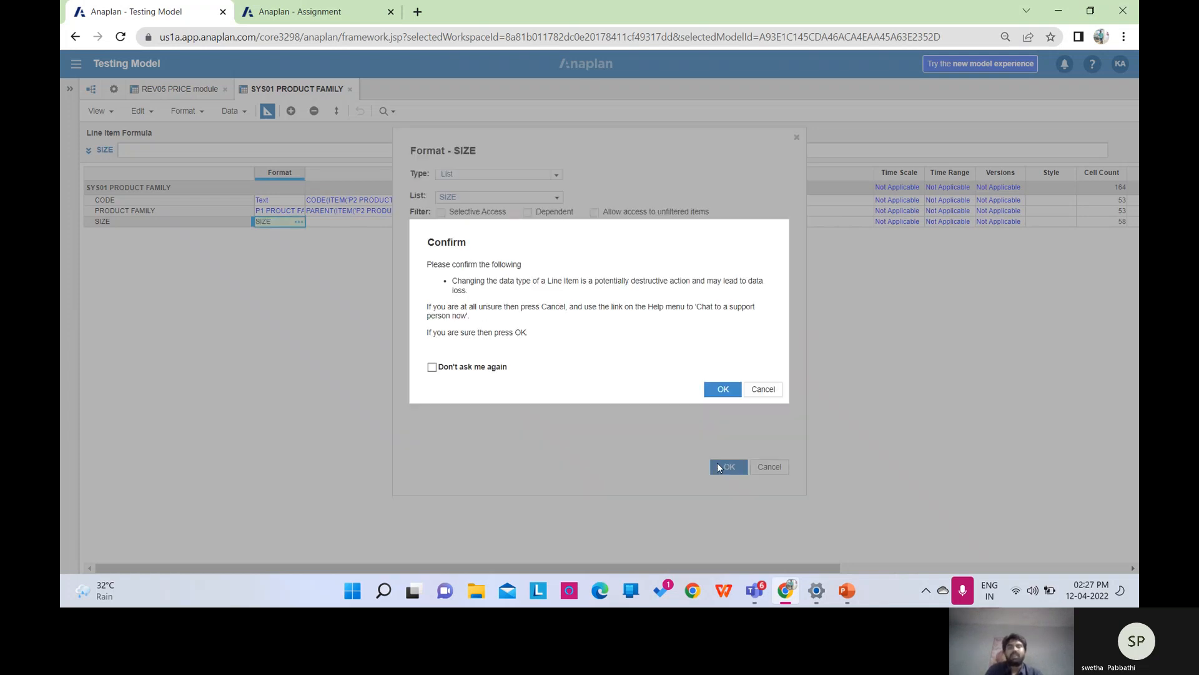
pyautogui.click(720, 388)
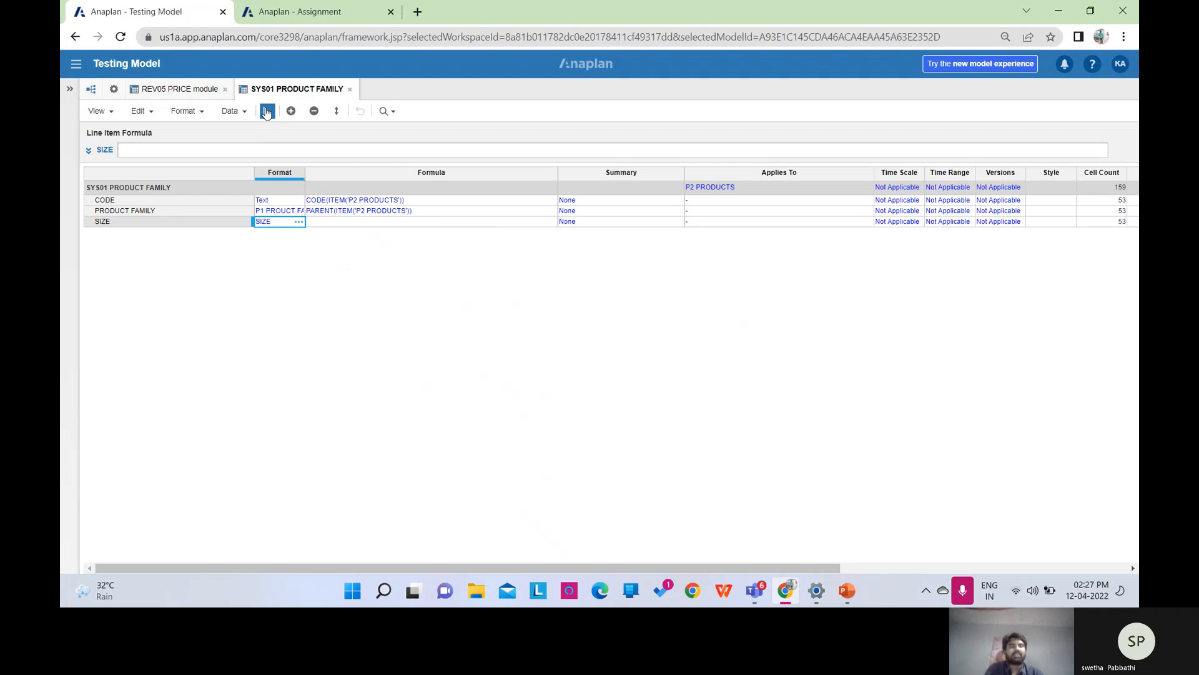
pyautogui.click(268, 112)
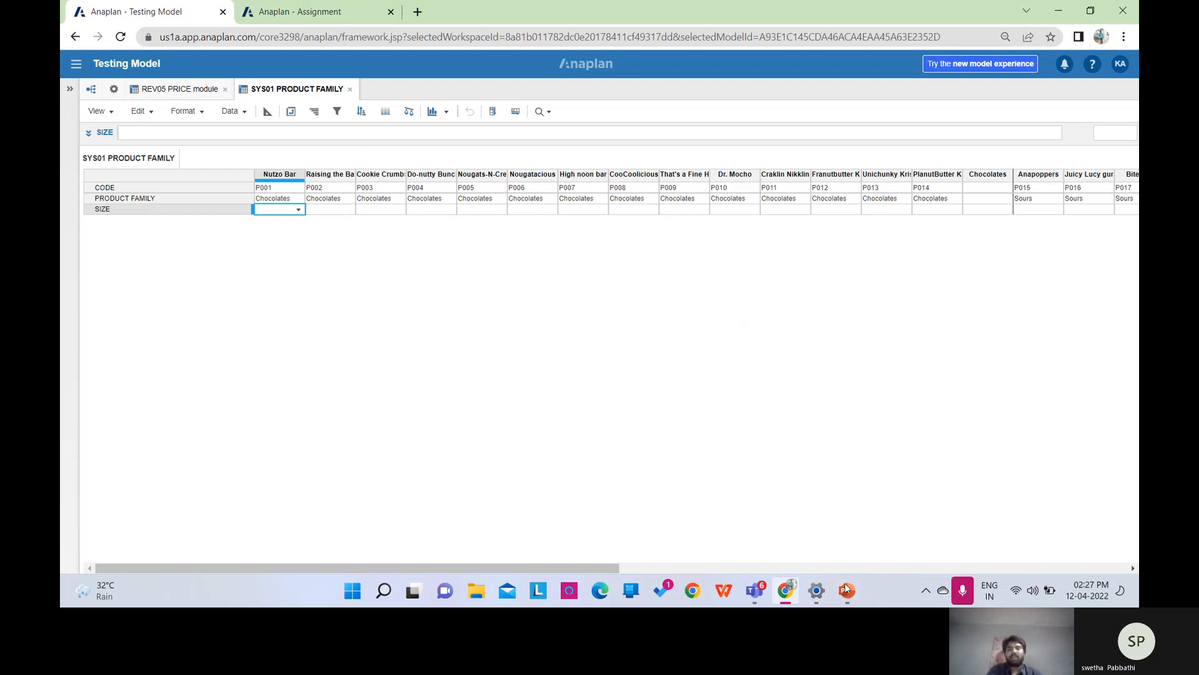
# Bring up the PowerPoint deck and advance to slide 14, Time Functions.
pyautogui.click(848, 598)
pyautogui.press('Down')
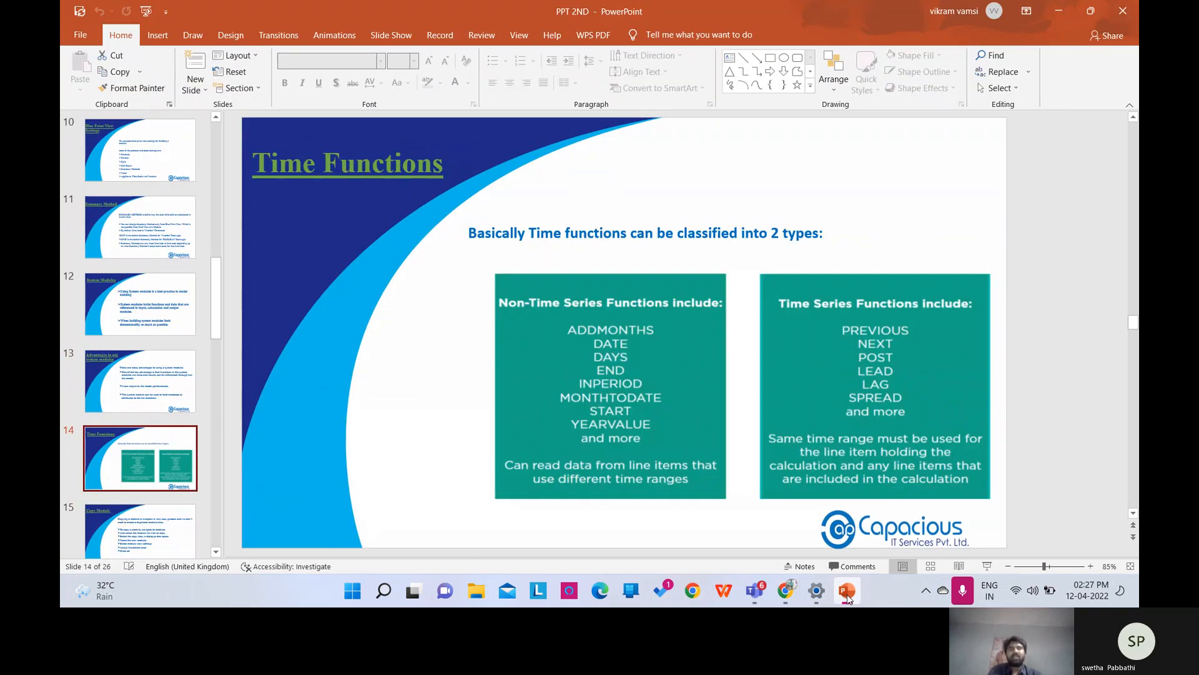
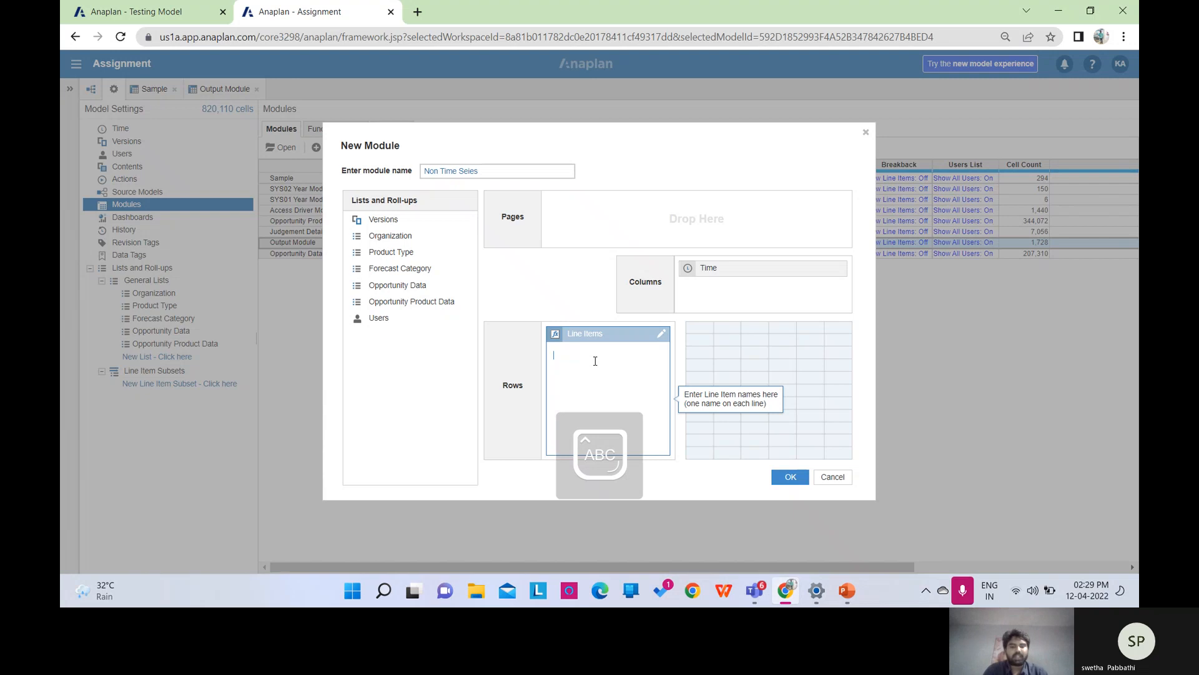
# Prefix the module name with 'Sys' so it reads 'sys Non Time Seies'.
pyautogui.write('F')
pyautogui.press('capslock')
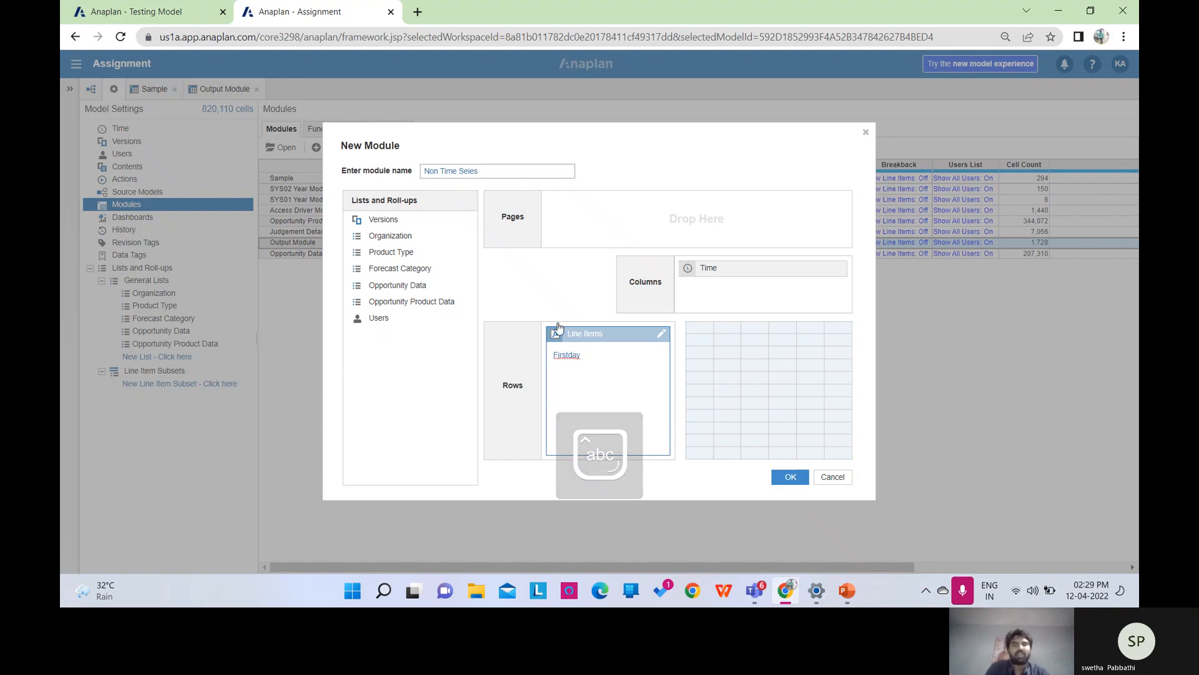
pyautogui.click(504, 168)
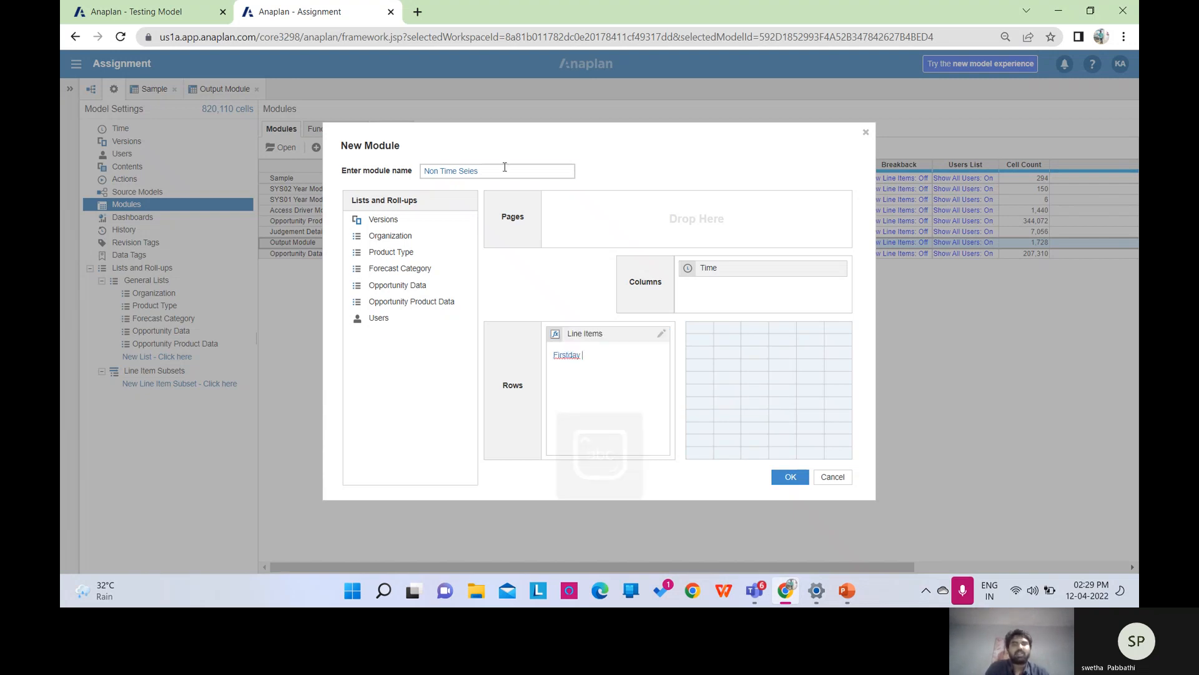
pyautogui.click(426, 171)
pyautogui.write('Sys')
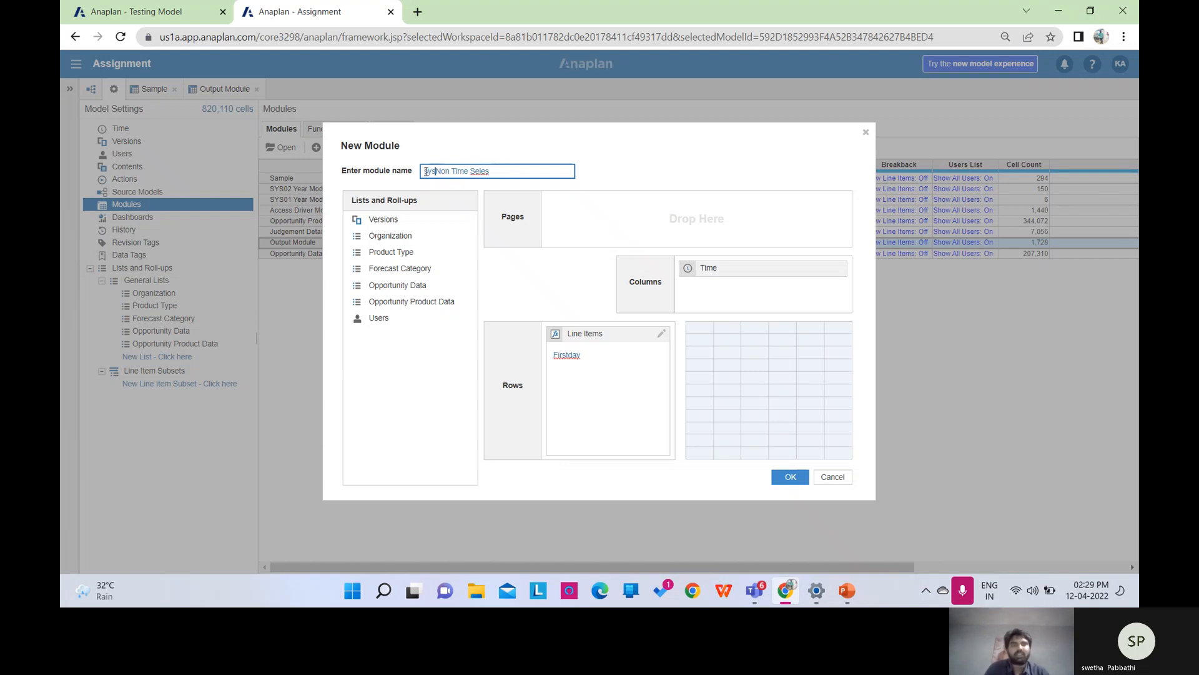
# List the line items First day of month, Last day, Current period, past and future.
pyautogui.click(625, 388)
pyautogui.click(613, 364)
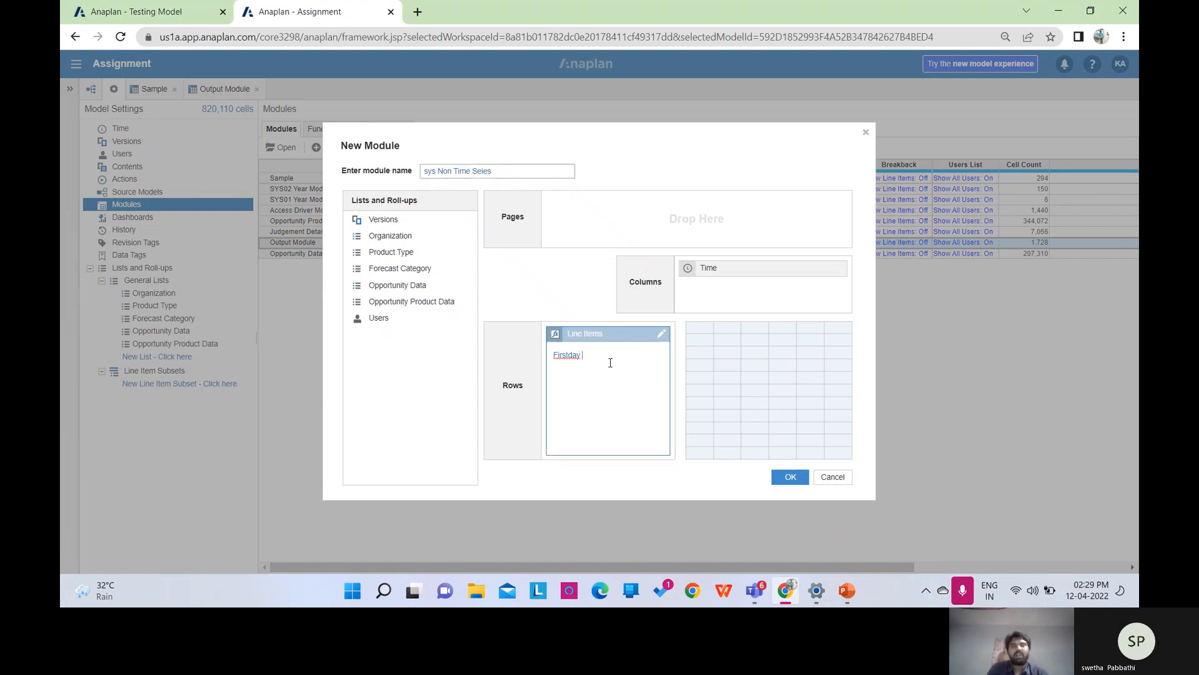
pyautogui.write('Firstday of month')
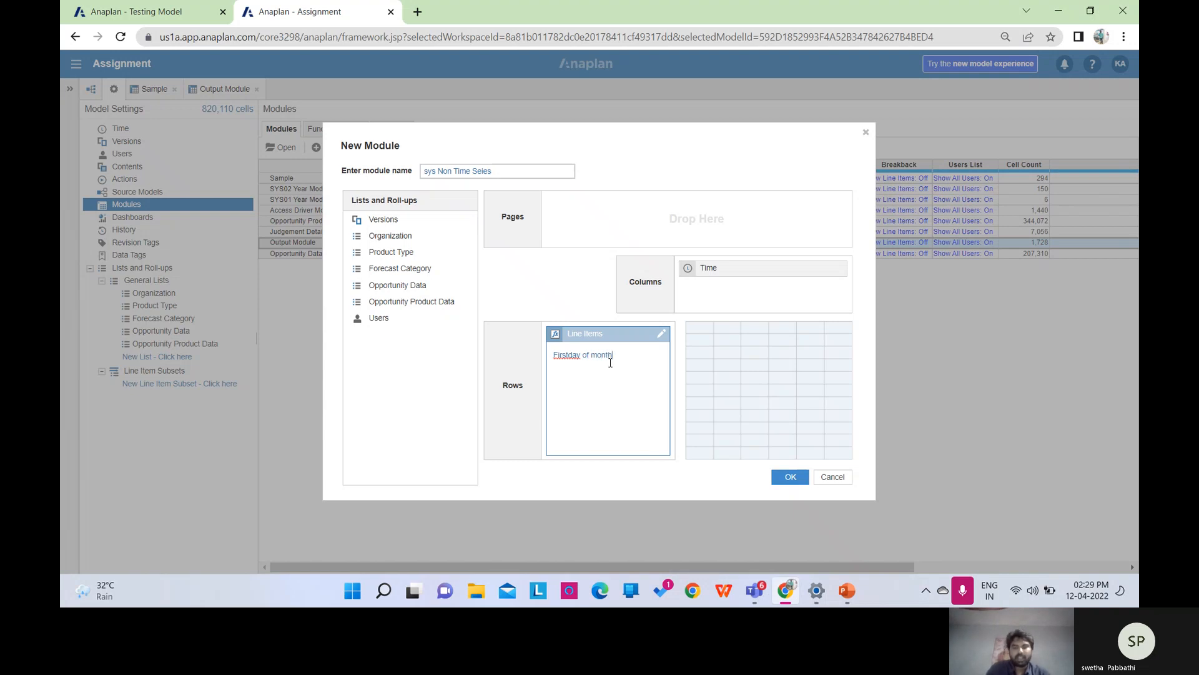
pyautogui.press('Return')
pyautogui.write('La')
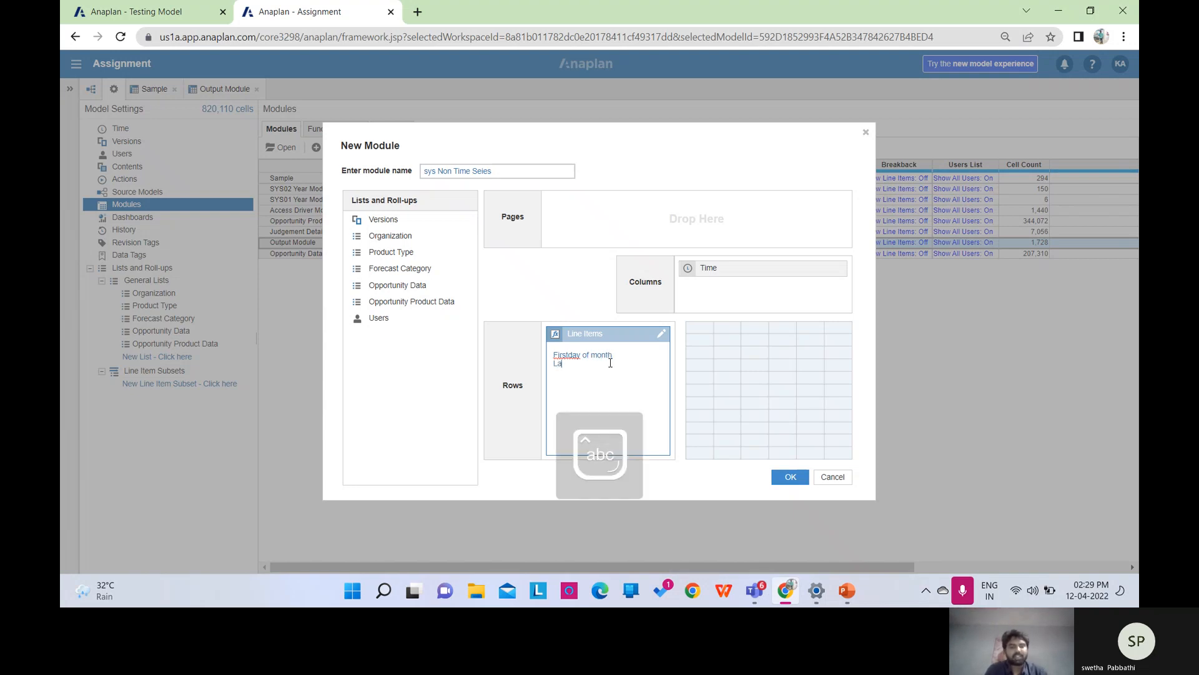
pyautogui.write('st day Cur')
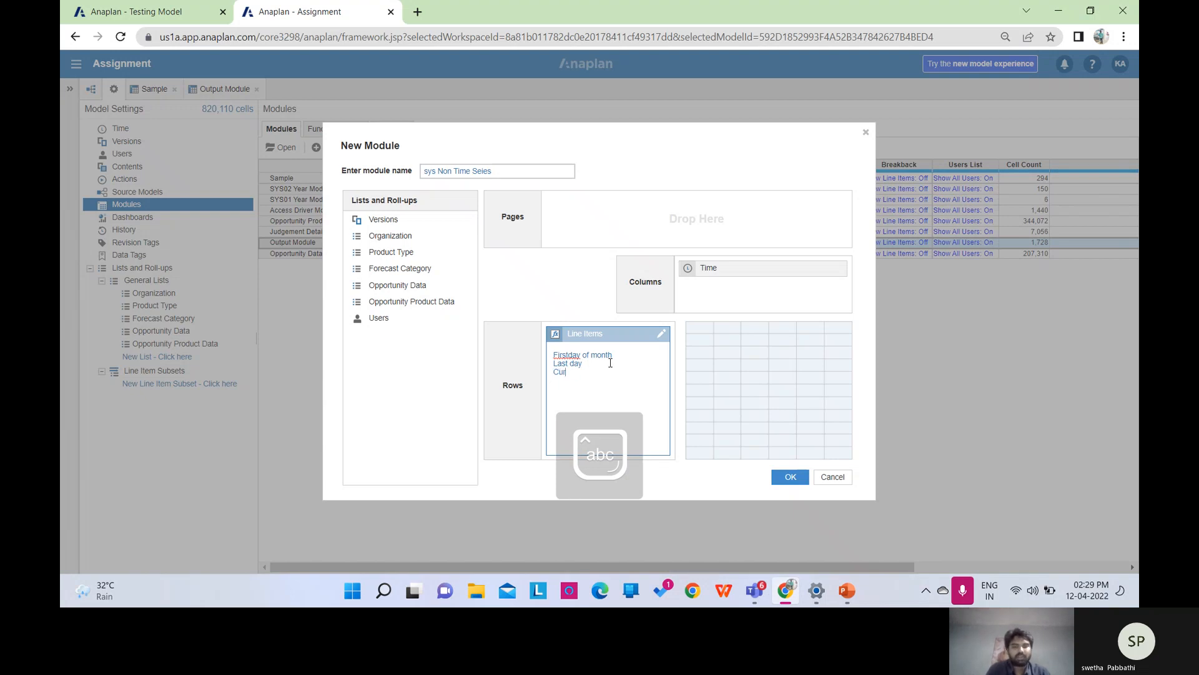
pyautogui.write('rent')
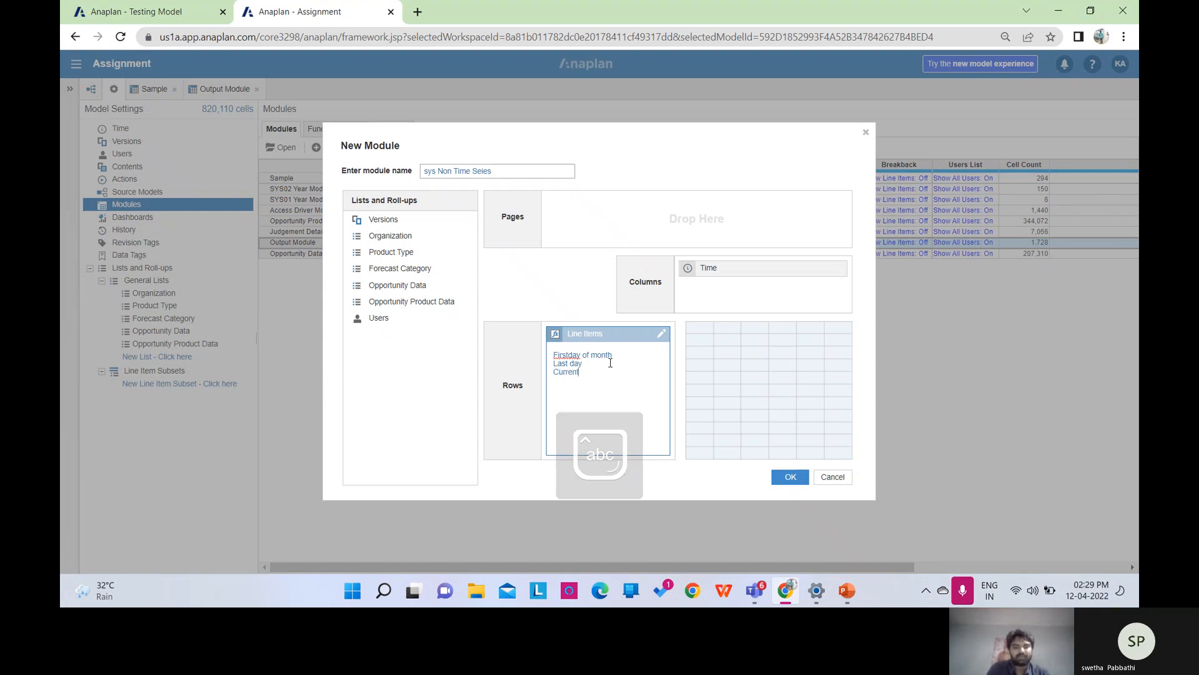
pyautogui.write(' period')
pyautogui.press('Return')
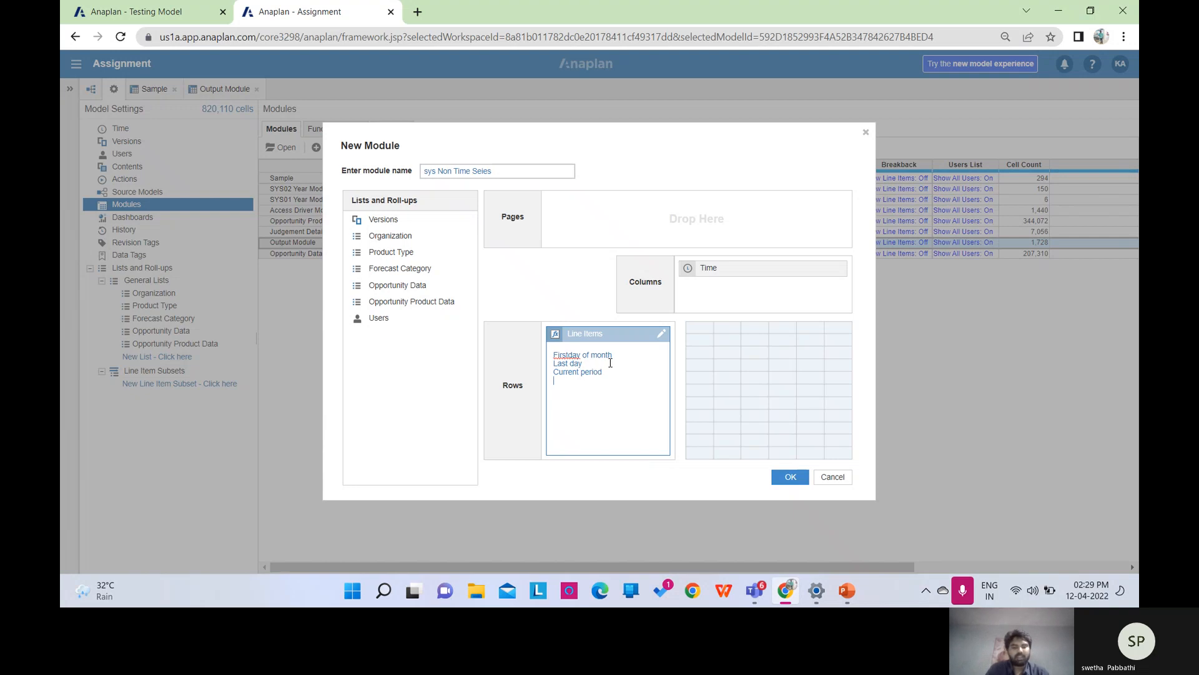
pyautogui.write('past')
pyautogui.press('Return')
pyautogui.write('future')
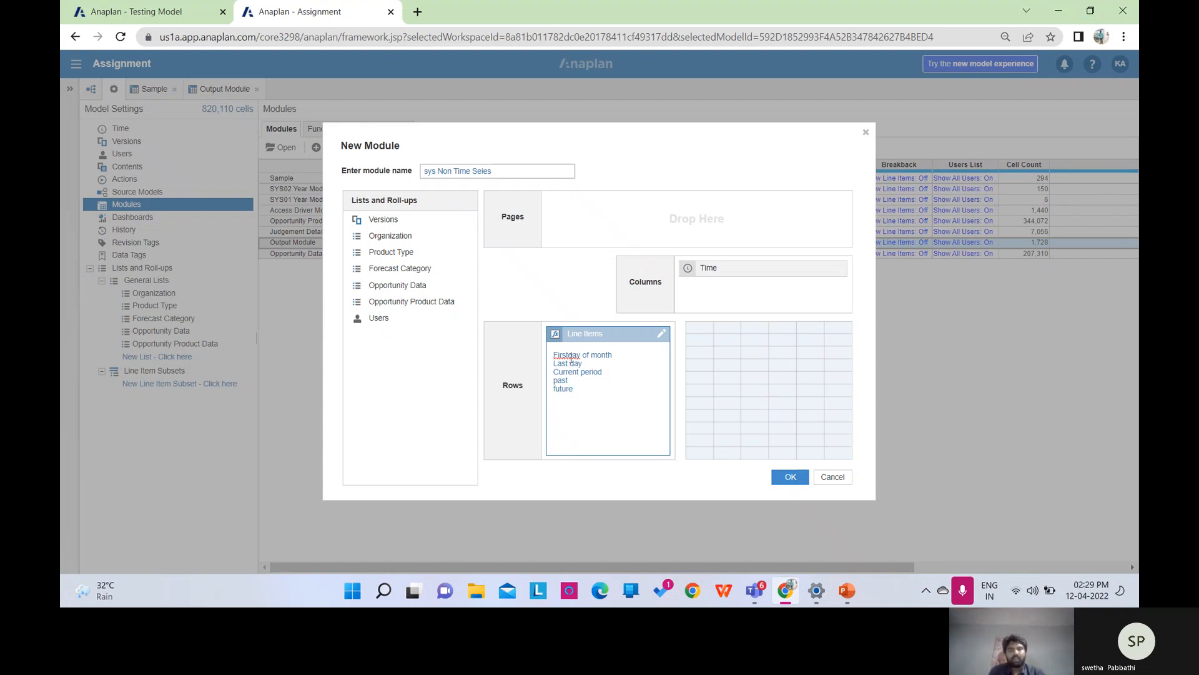
# Correct the spacing in 'First day of month' and create the module.
pyautogui.click(571, 353)
pyautogui.press('BackSpace')
pyautogui.press('BackSpace')
pyautogui.write('d')
pyautogui.click(787, 478)
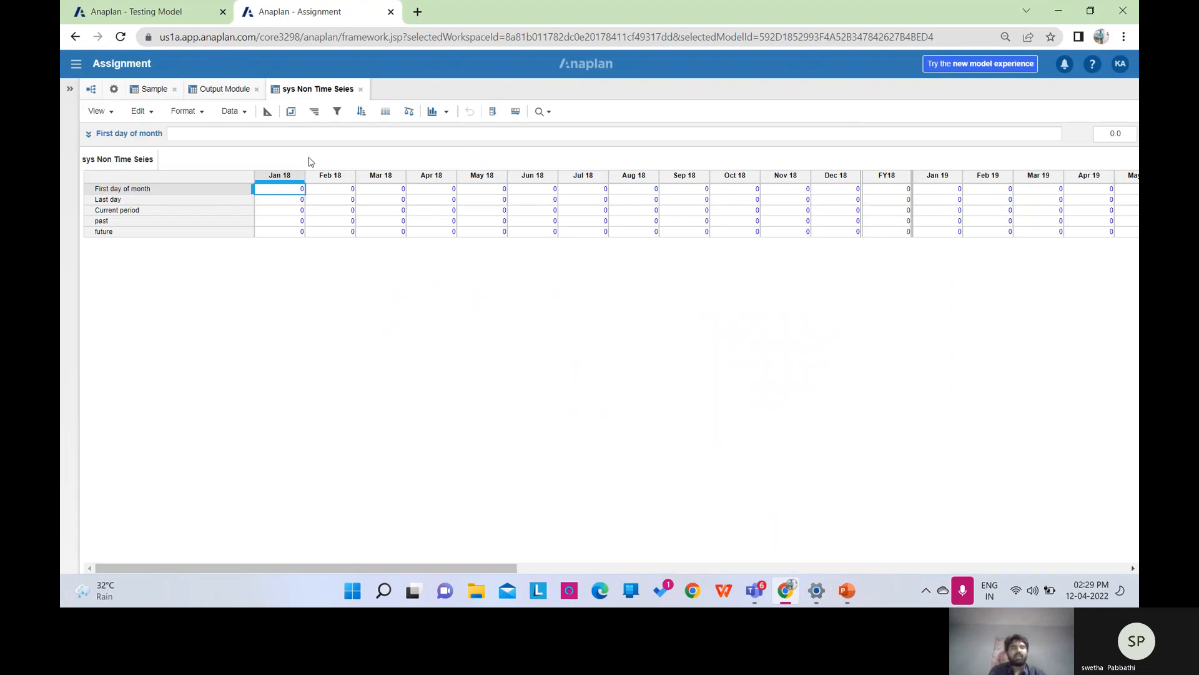
# Switch to the module's blueprint, start a START formula for First day of month, then cancel it.
pyautogui.click(267, 112)
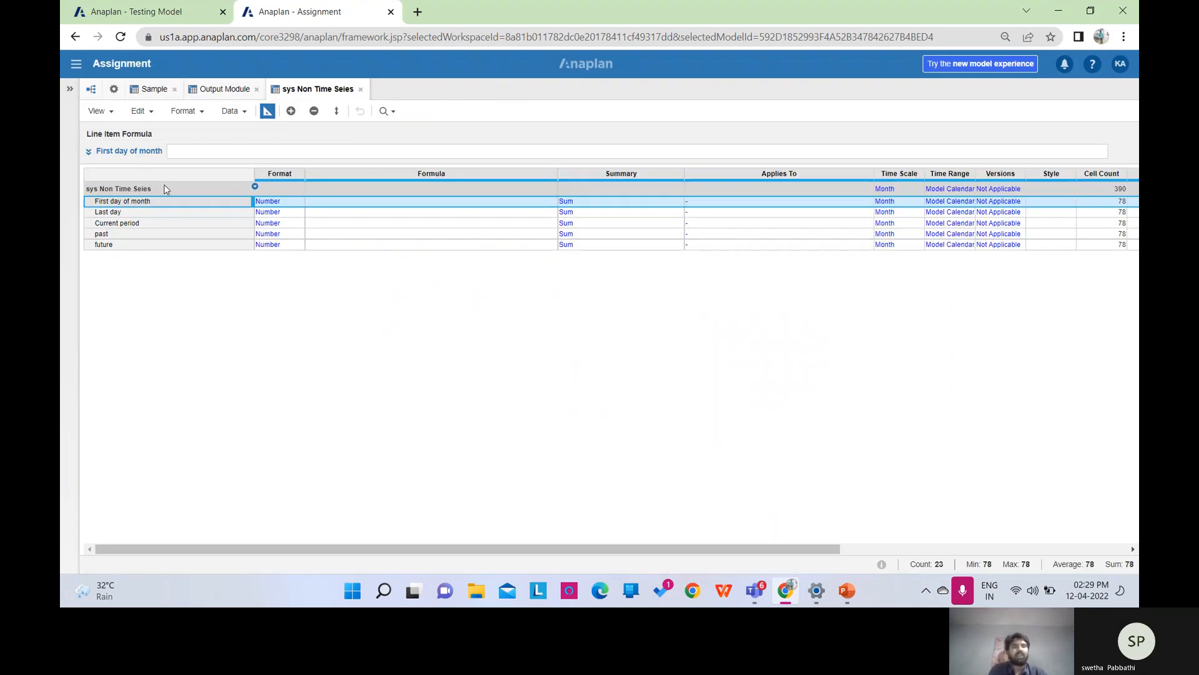
pyautogui.click(202, 154)
pyautogui.write('S')
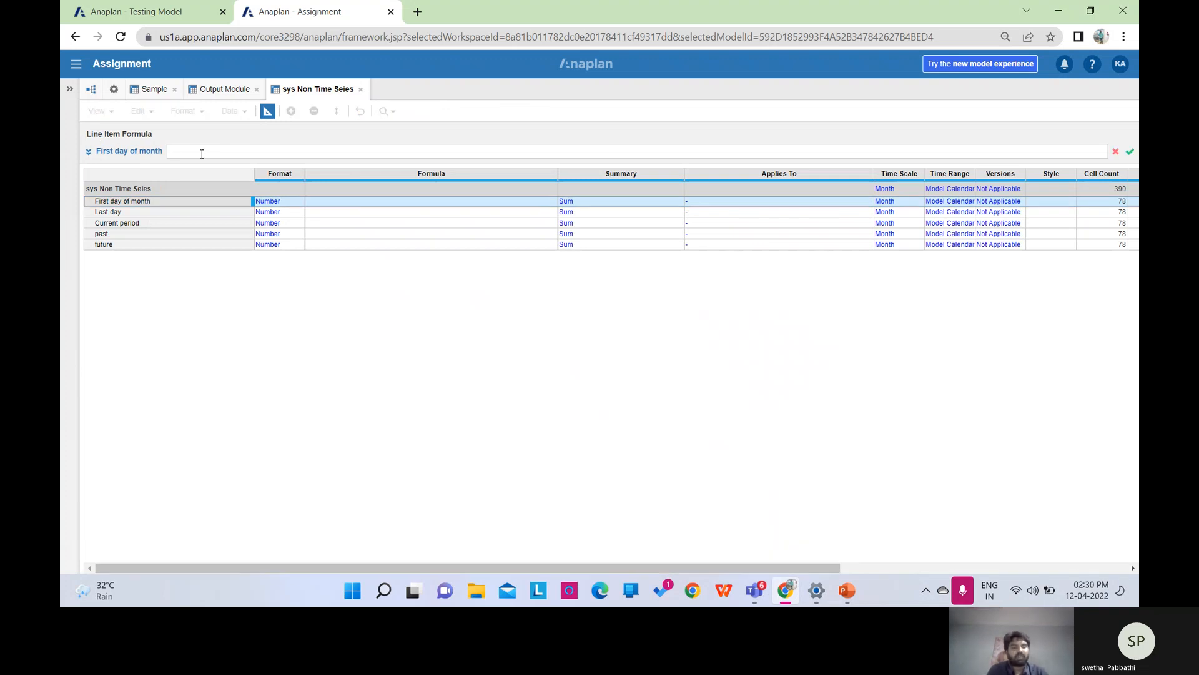
pyautogui.press('capslock')
pyautogui.write('TART(')
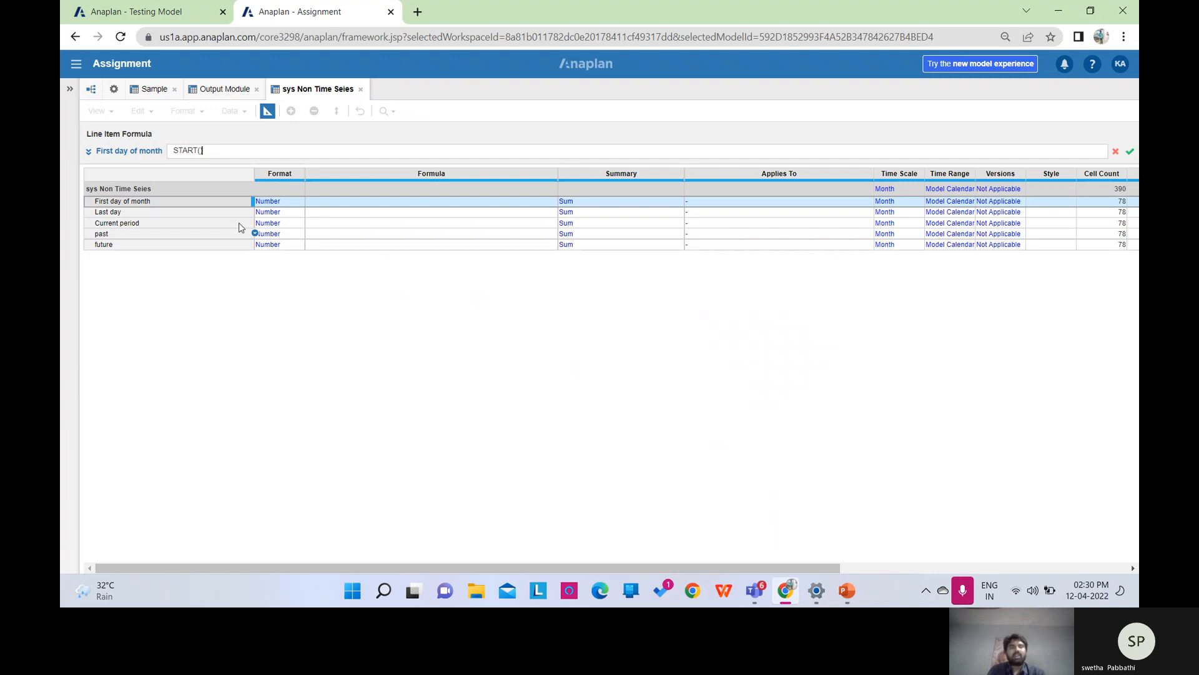
pyautogui.press('BackSpace')
pyautogui.press('BackSpace')
pyautogui.press('BackSpace')
pyautogui.press('BackSpace')
pyautogui.press('BackSpace')
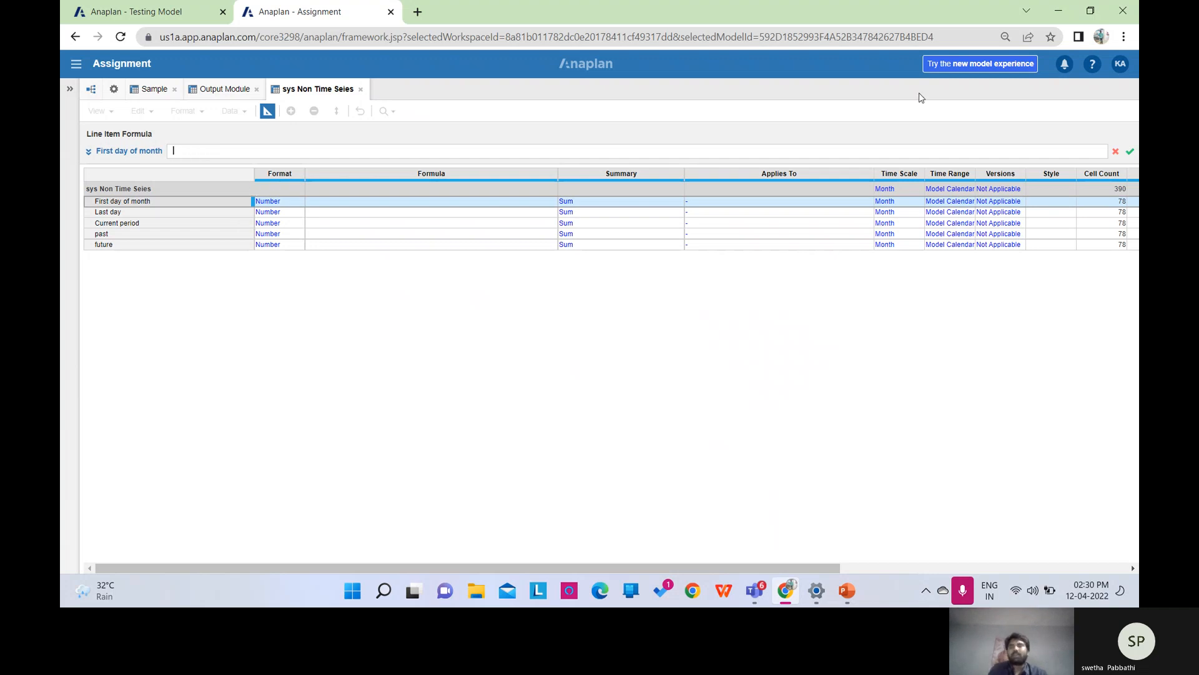
pyautogui.click(1116, 151)
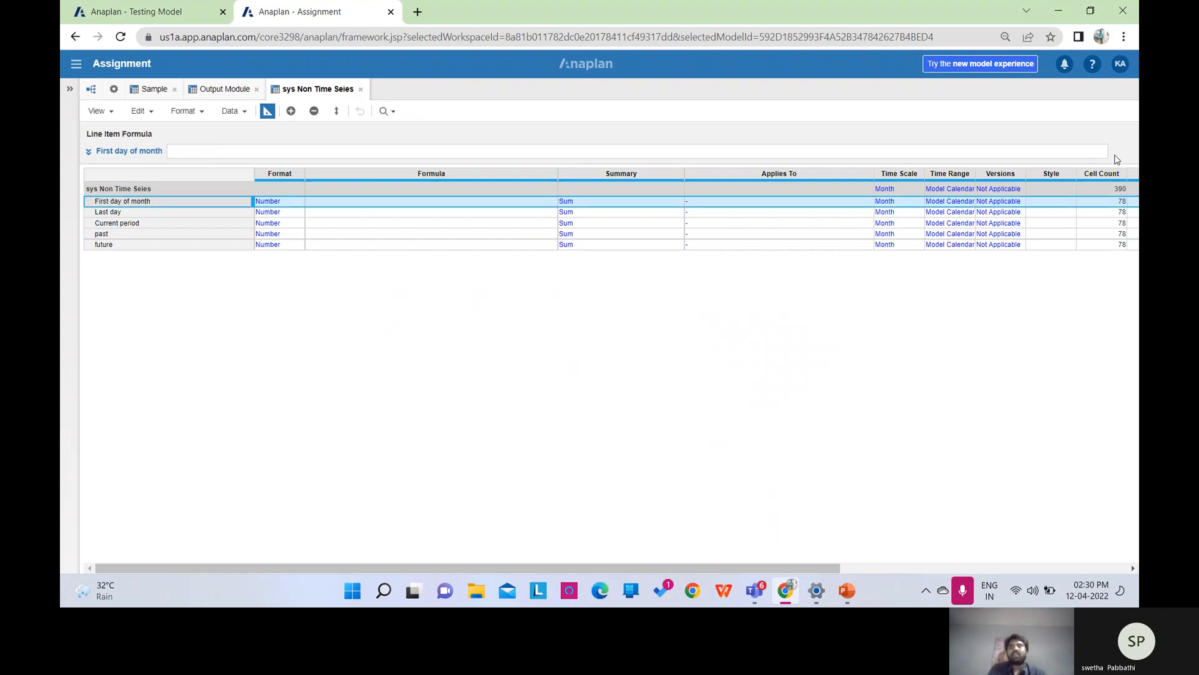
pyautogui.click(299, 201)
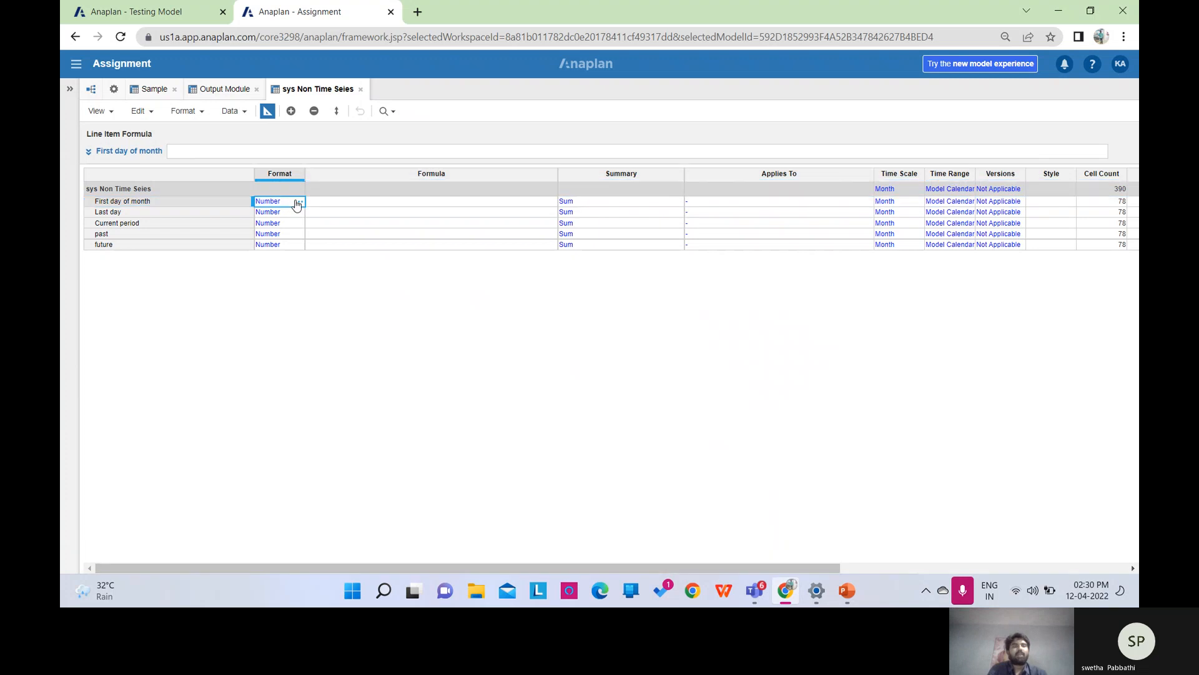
# Change First day of month's format from Number to Date.
pyautogui.click(298, 202)
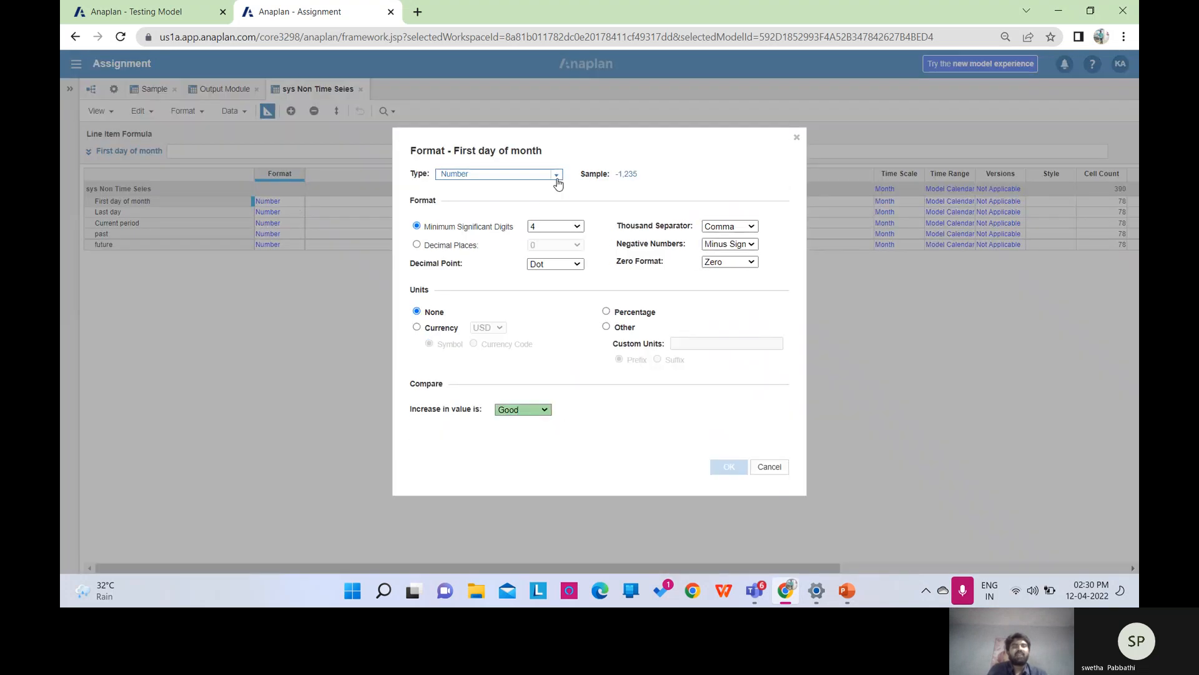
pyautogui.click(557, 176)
pyautogui.click(484, 230)
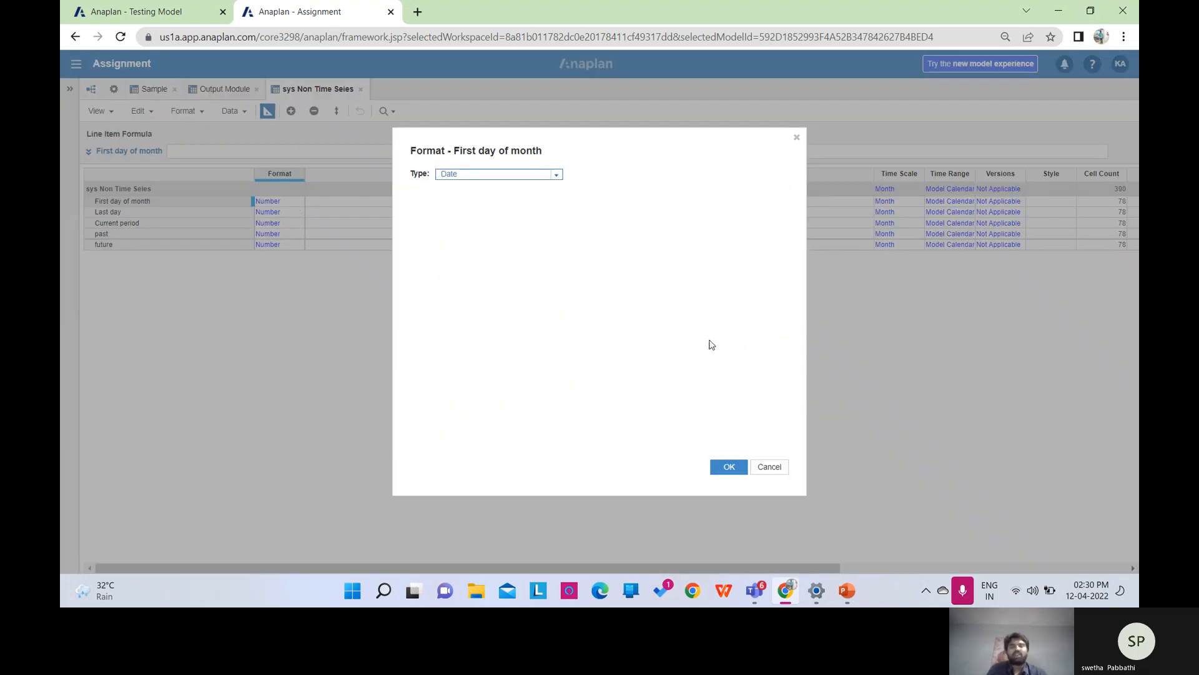
pyautogui.click(729, 468)
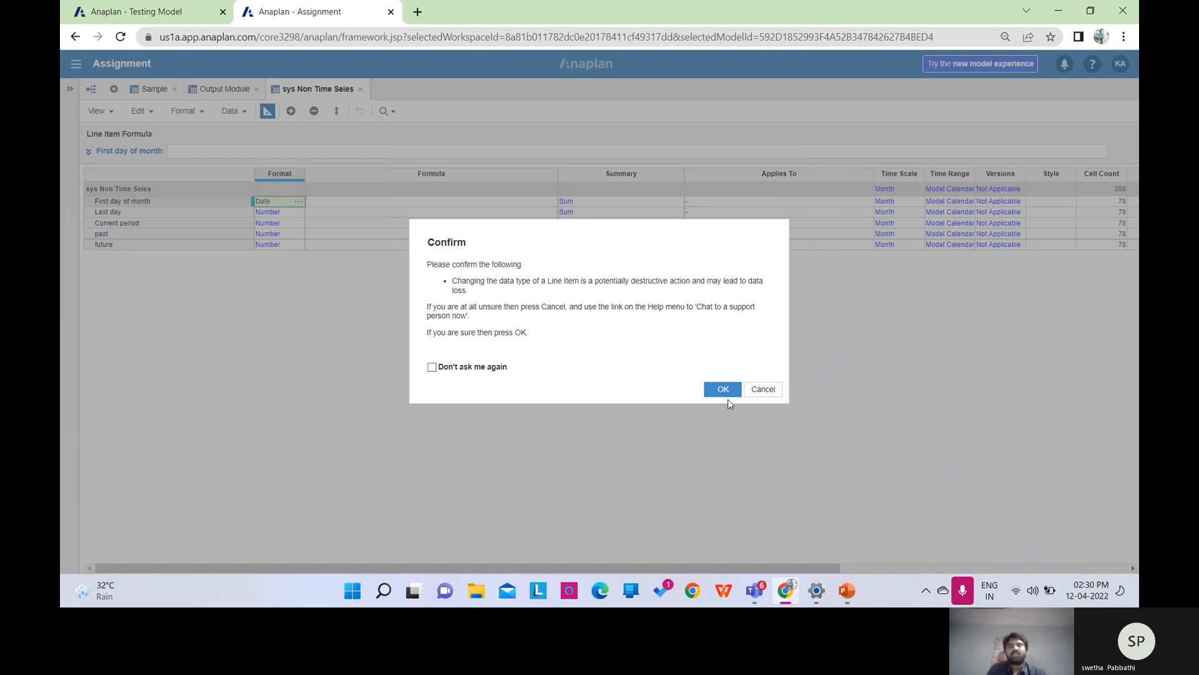
pyautogui.click(724, 389)
# Make Last day a Date and paste that Date format onto Current period.
pyautogui.click(279, 214)
pyautogui.click(299, 212)
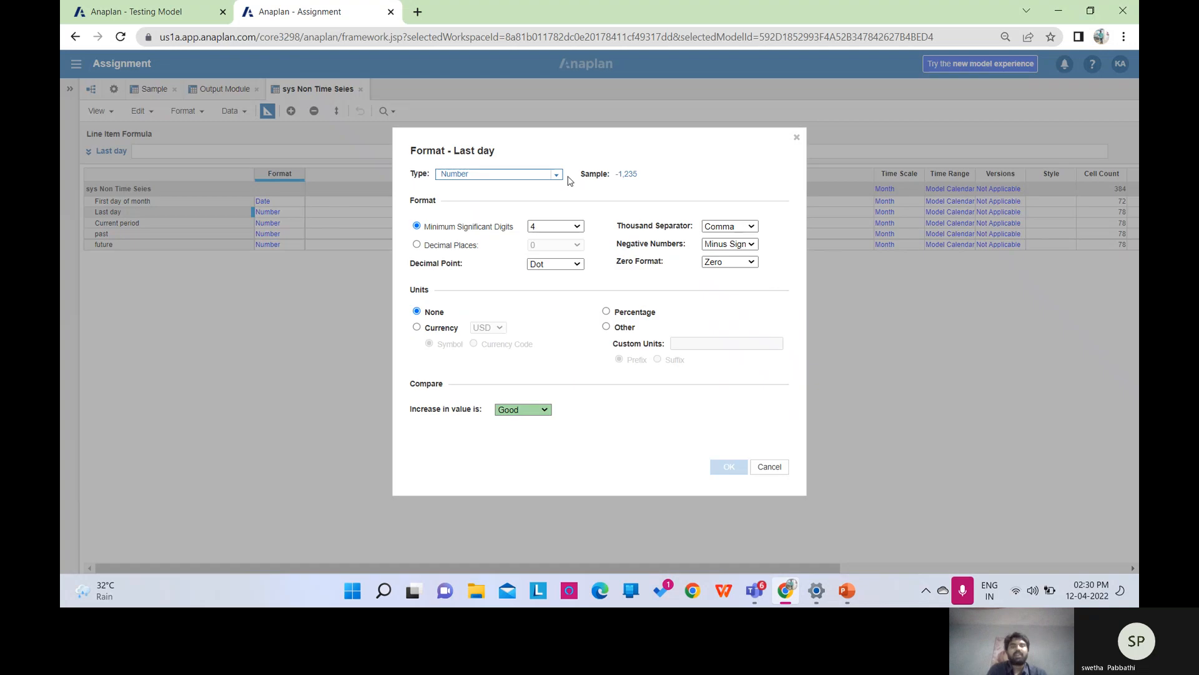
pyautogui.click(557, 178)
pyautogui.click(501, 226)
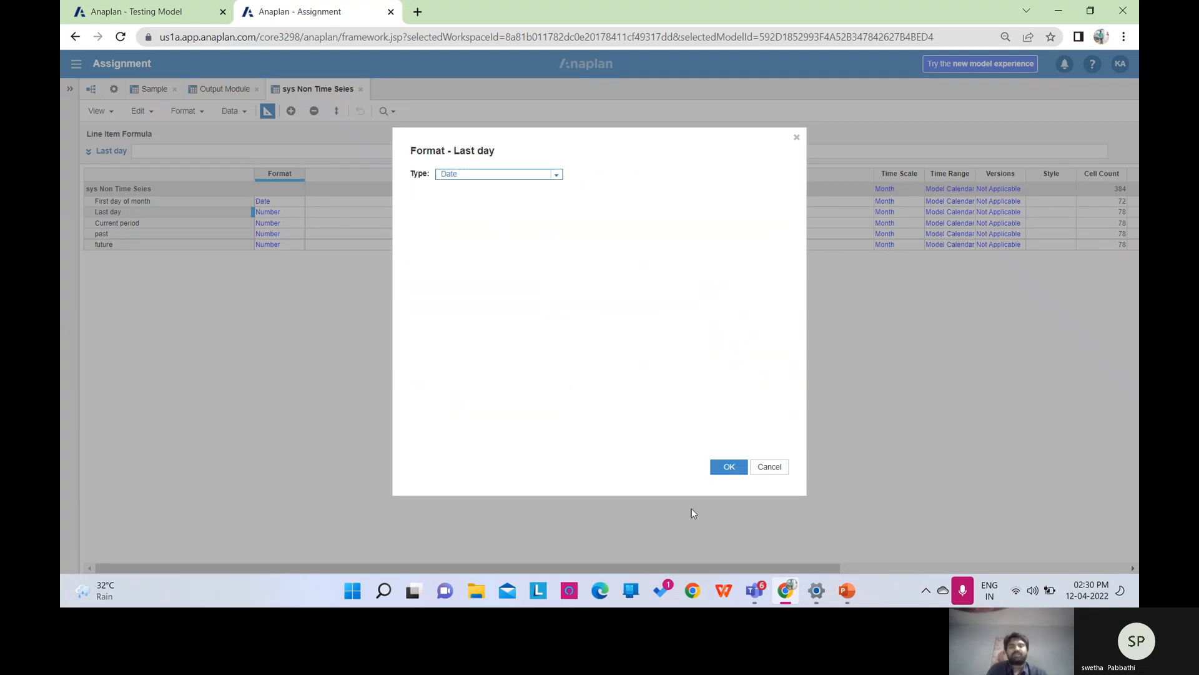
pyautogui.click(743, 470)
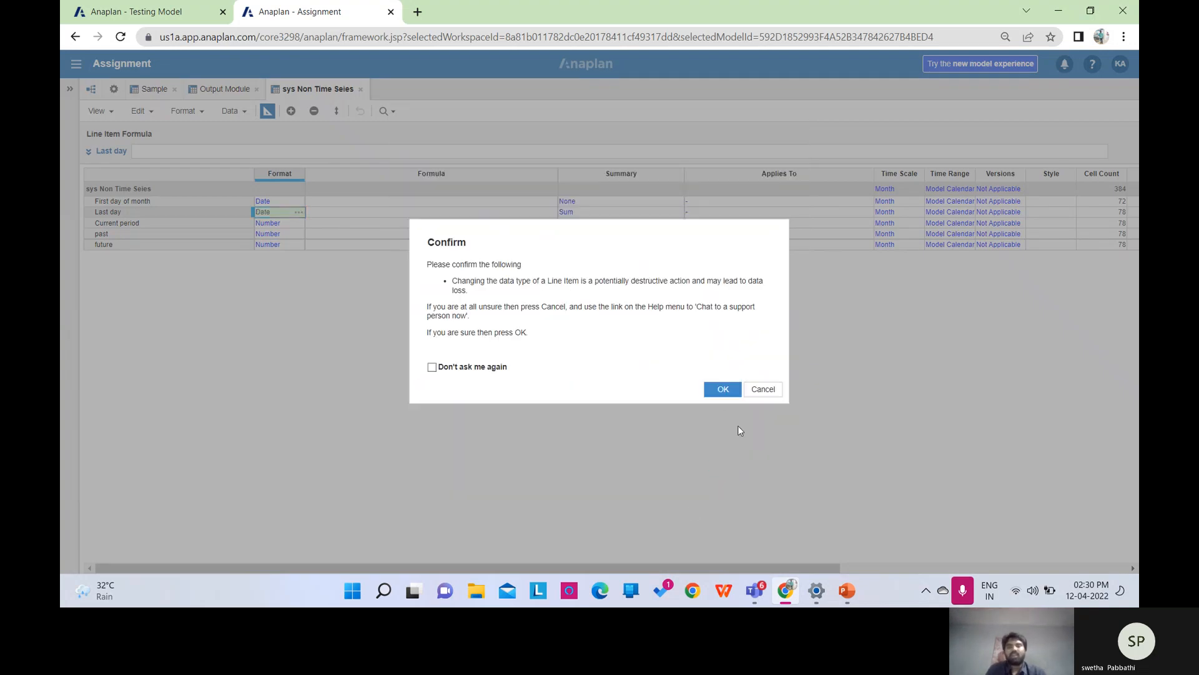
pyautogui.click(725, 393)
pyautogui.hotkey('ctrl', 'c')
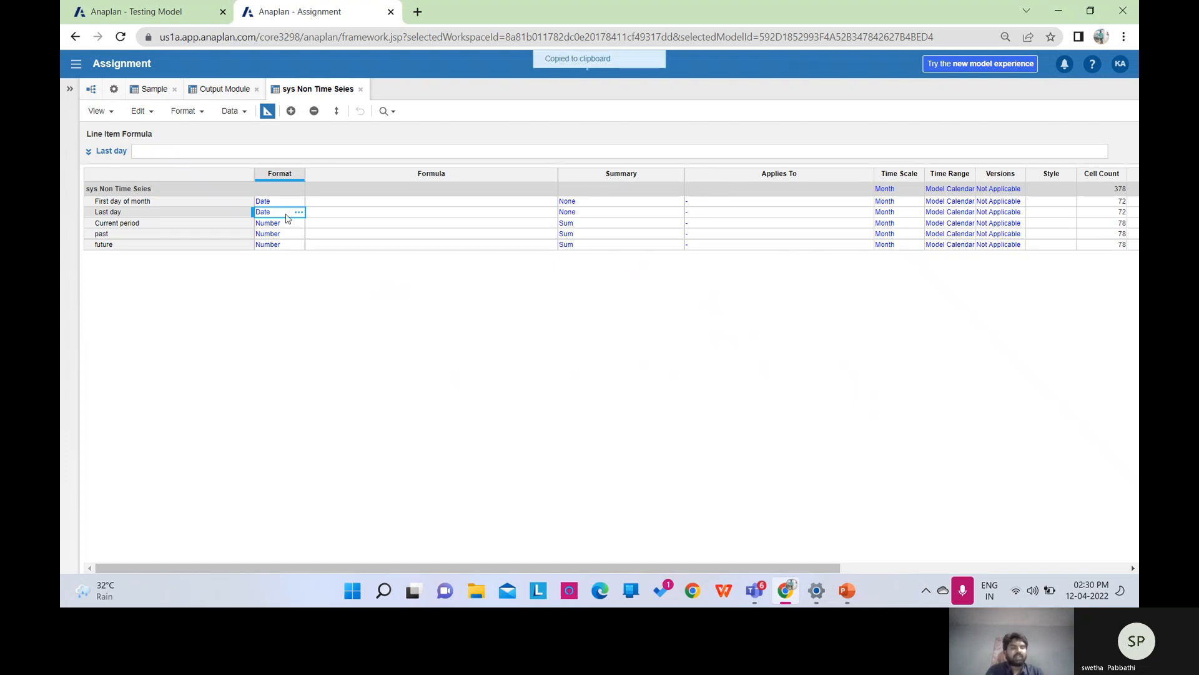
pyautogui.click(283, 224)
pyautogui.hotkey('ctrl', 'v')
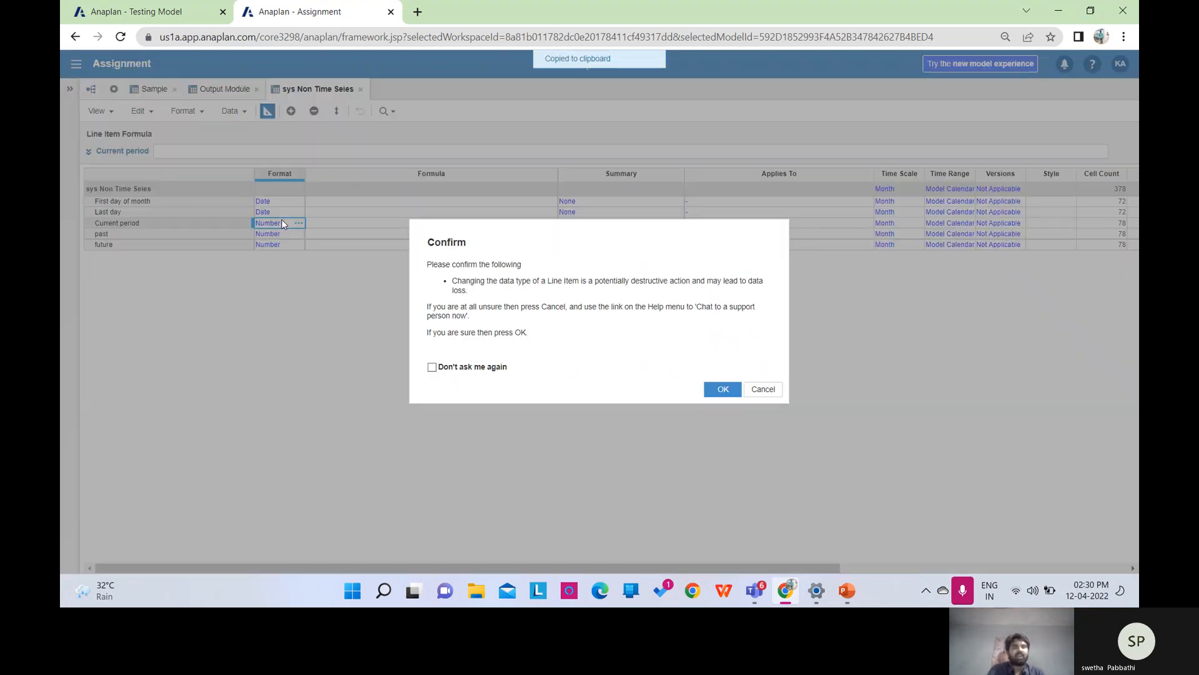
pyautogui.click(723, 389)
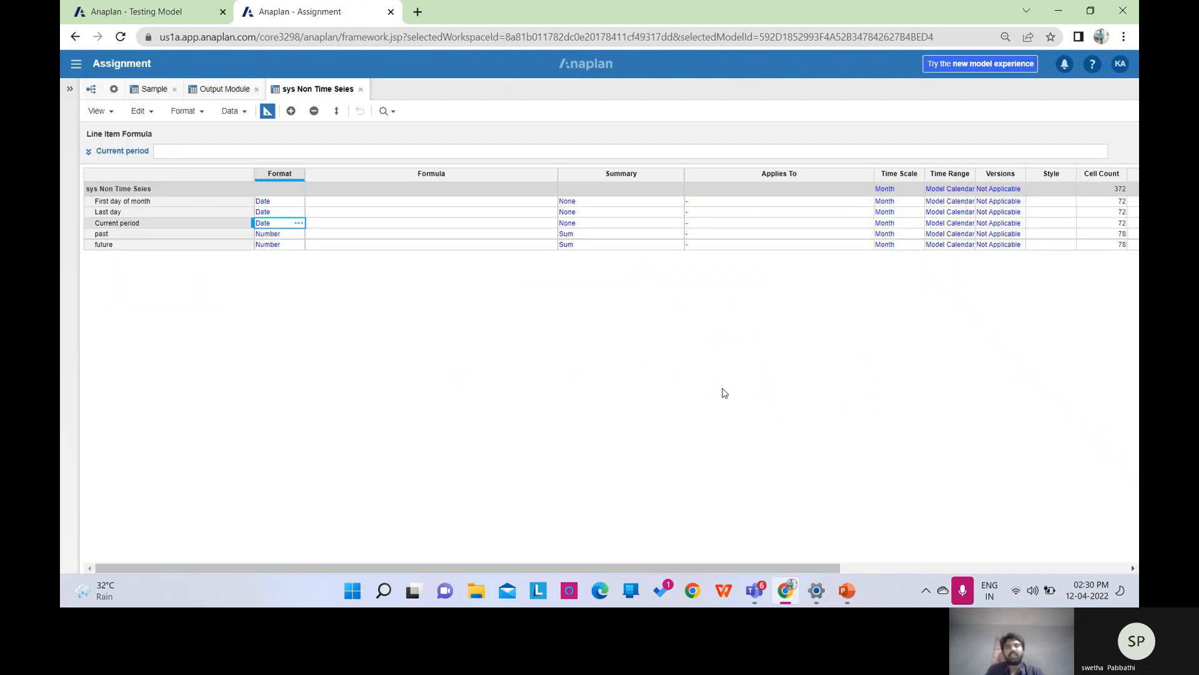
# Change past's format to Boolean.
pyautogui.click(272, 235)
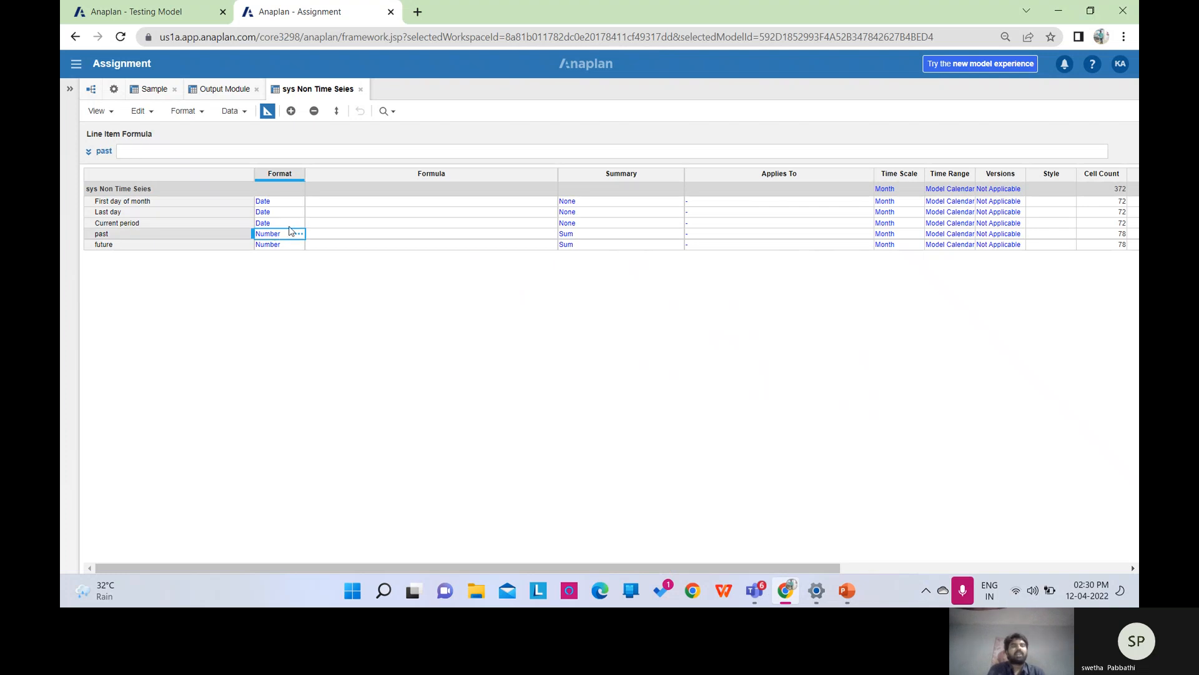
pyautogui.click(298, 234)
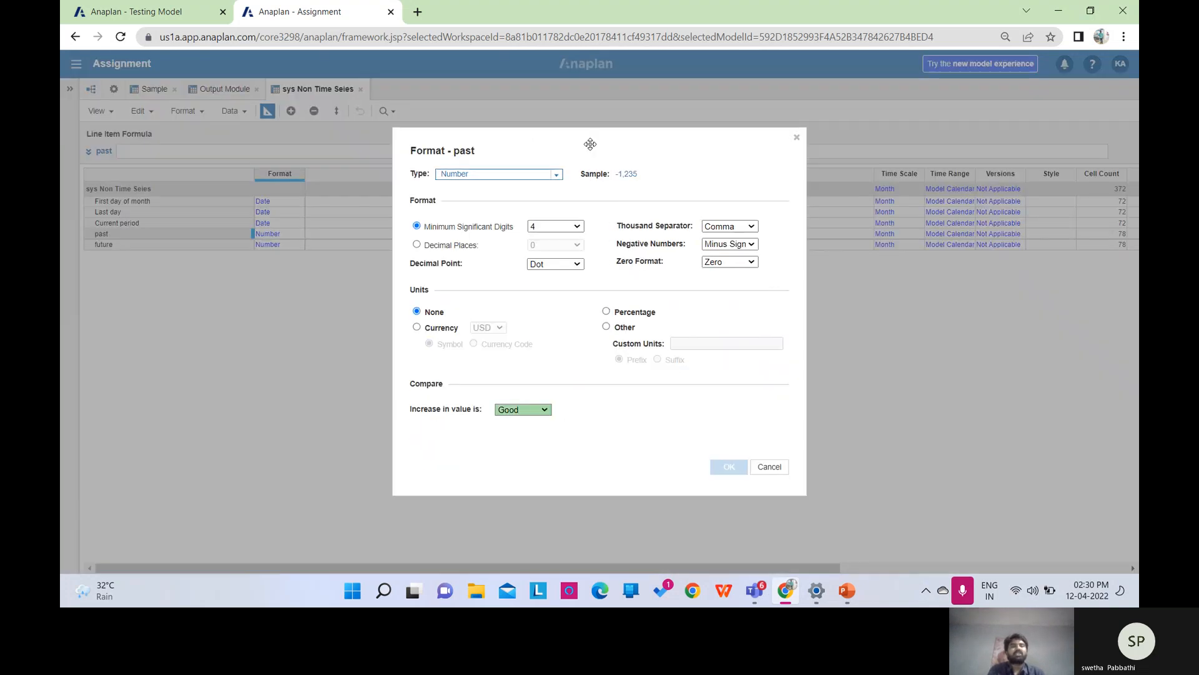
pyautogui.click(557, 175)
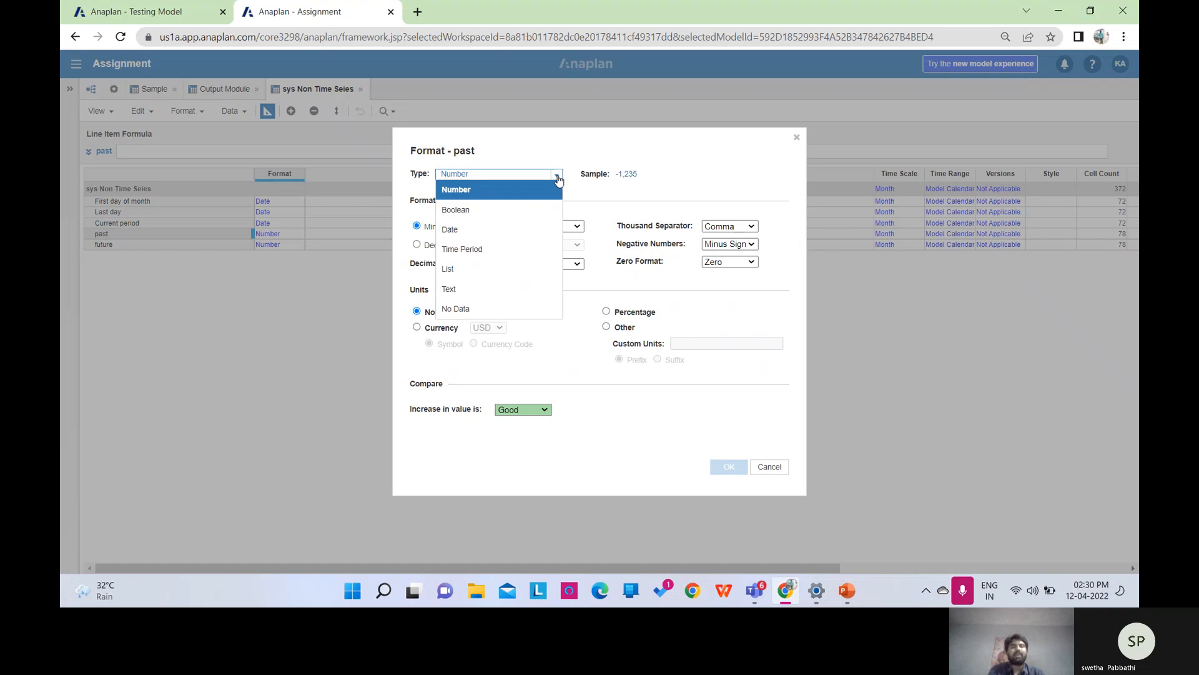
pyautogui.click(459, 210)
pyautogui.click(728, 467)
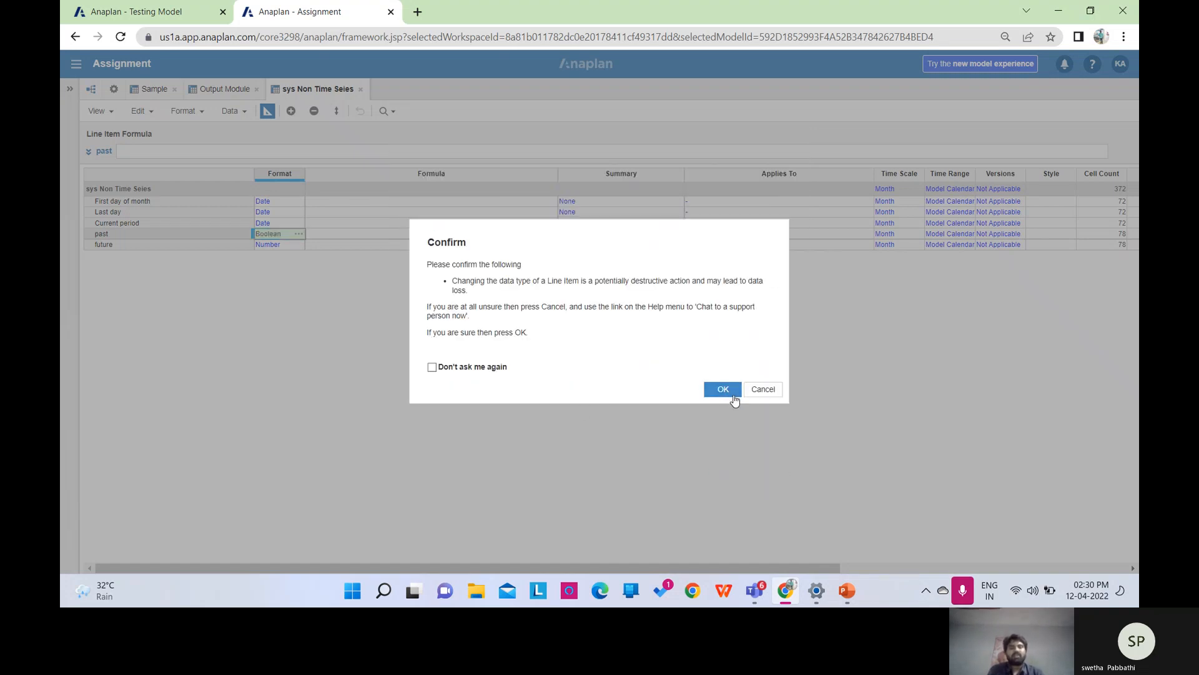
pyautogui.click(724, 389)
pyautogui.hotkey('ctrl', 'c')
# Change future's format to Boolean as well.
pyautogui.click(281, 245)
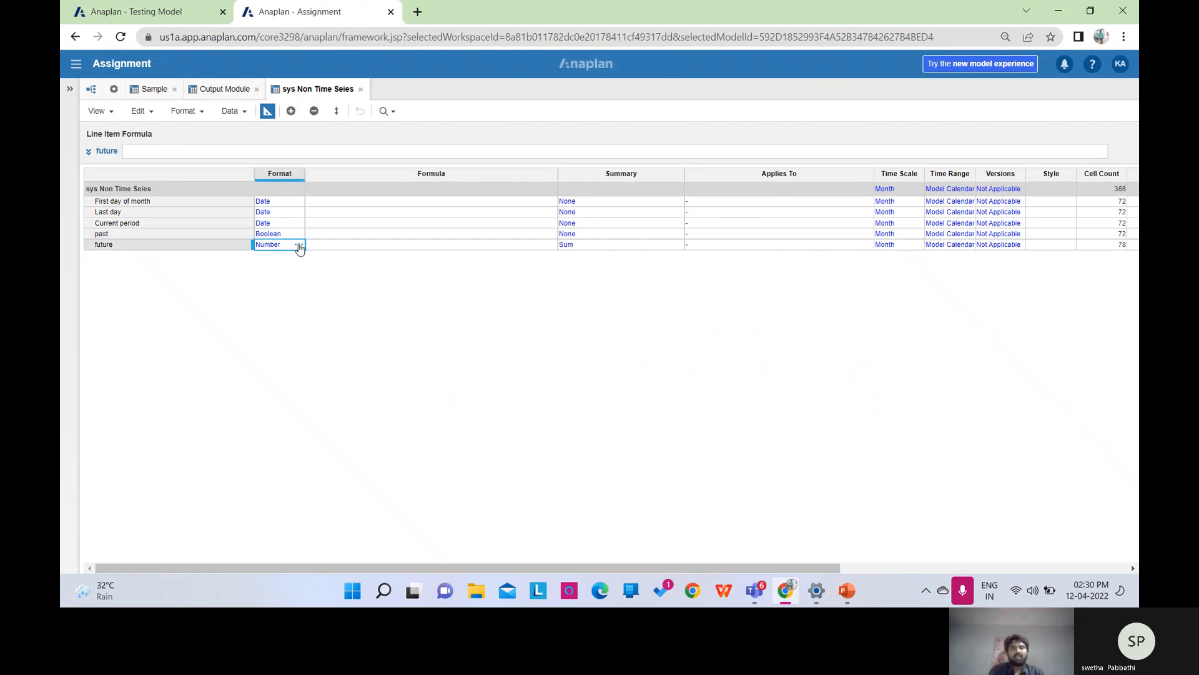
pyautogui.click(299, 244)
pyautogui.click(554, 175)
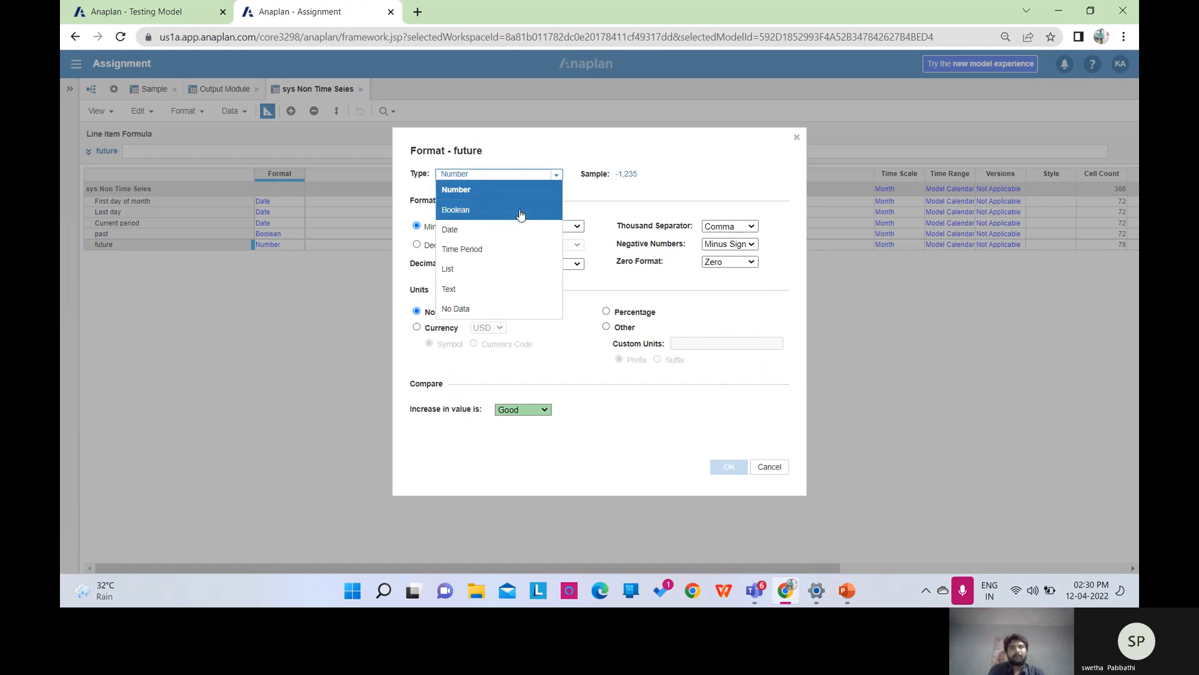
pyautogui.click(520, 210)
pyautogui.click(728, 467)
pyautogui.click(723, 389)
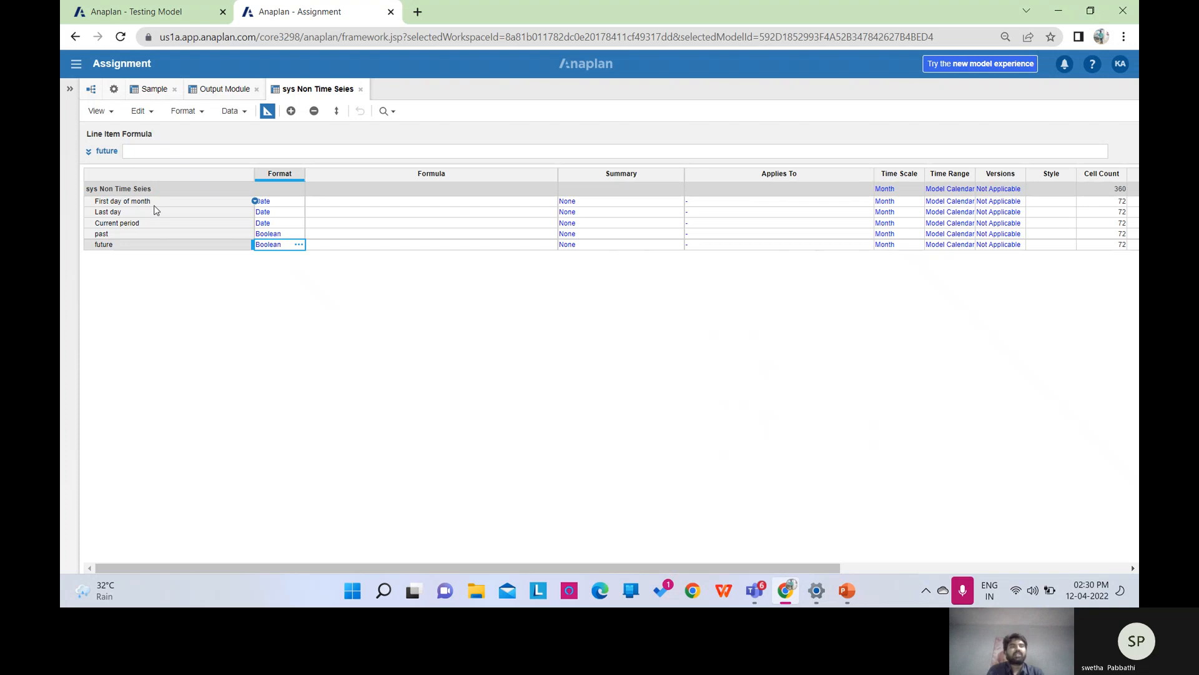
pyautogui.click(154, 203)
pyautogui.click(213, 147)
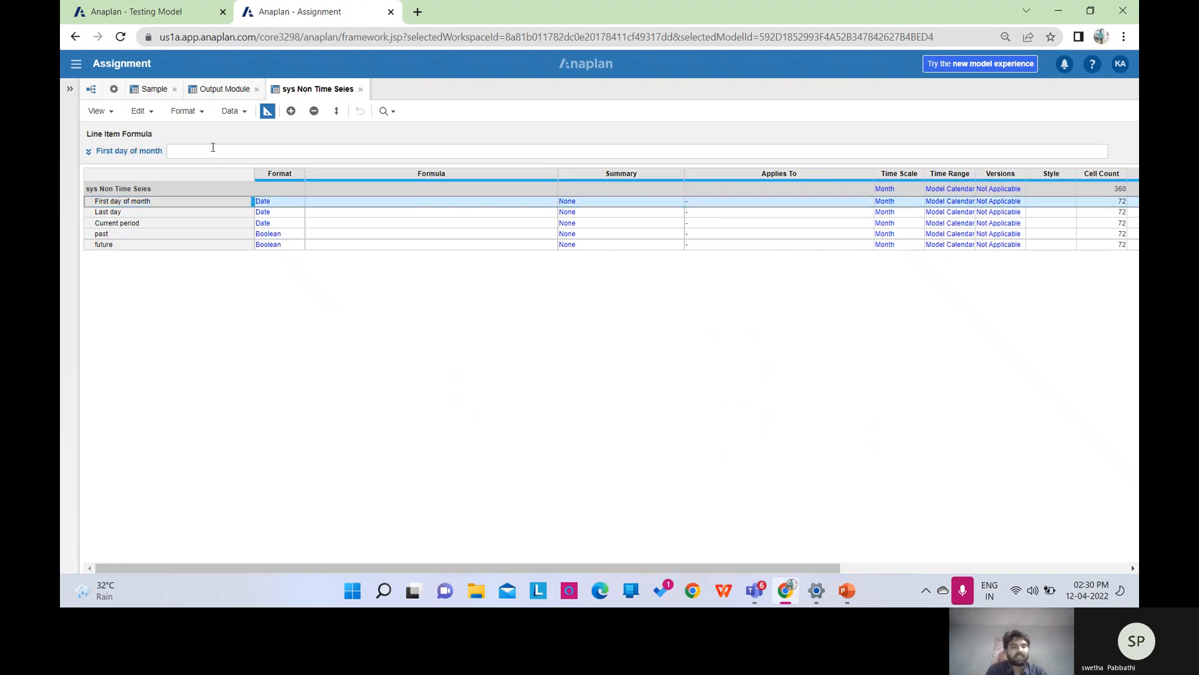
# Give First day of month the formula START() and Last day the formula END().
pyautogui.write('S')
pyautogui.press('capslock')
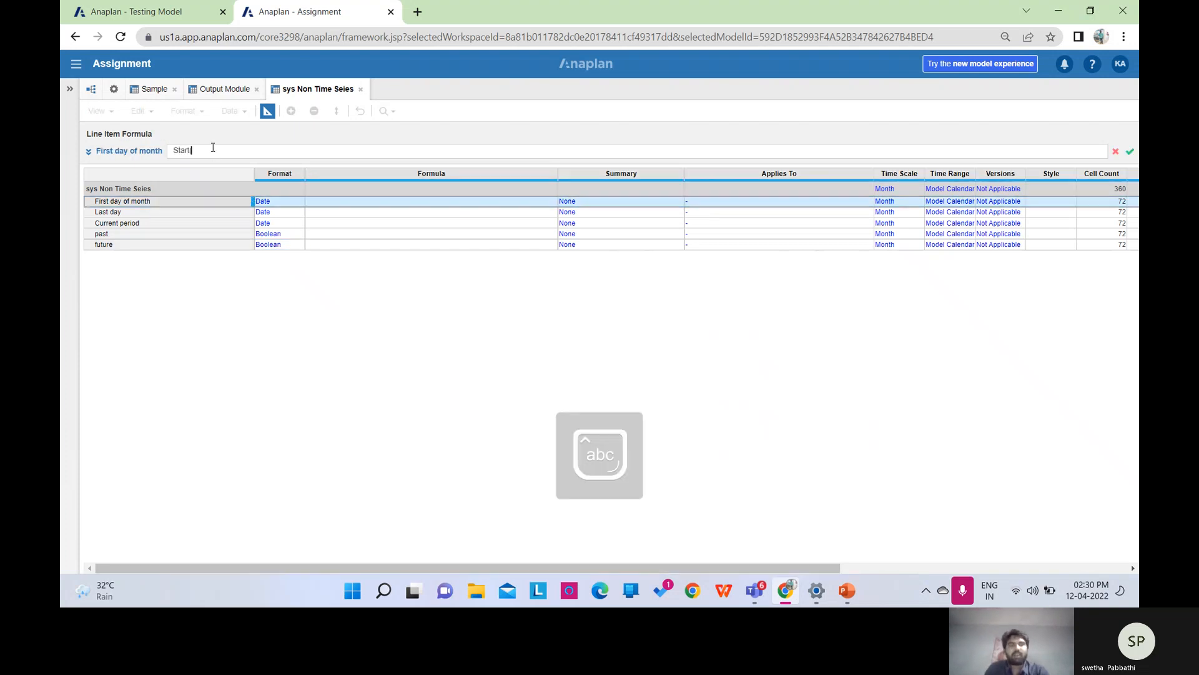
pyautogui.write('tart()')
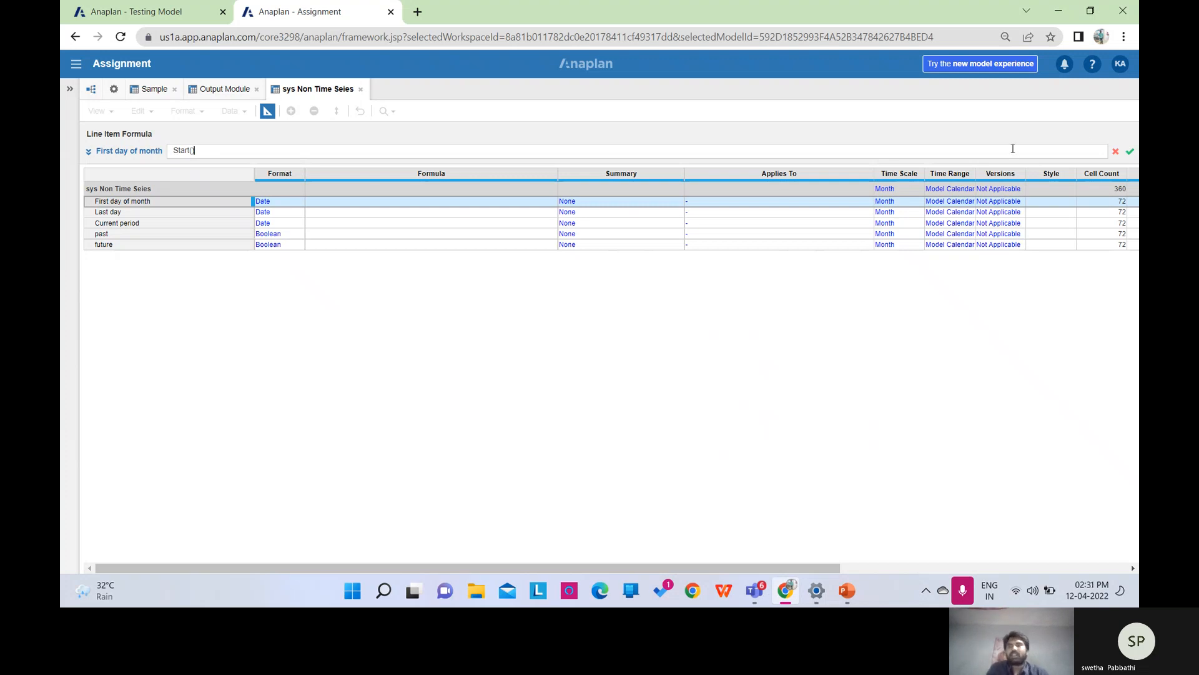
pyautogui.click(1126, 152)
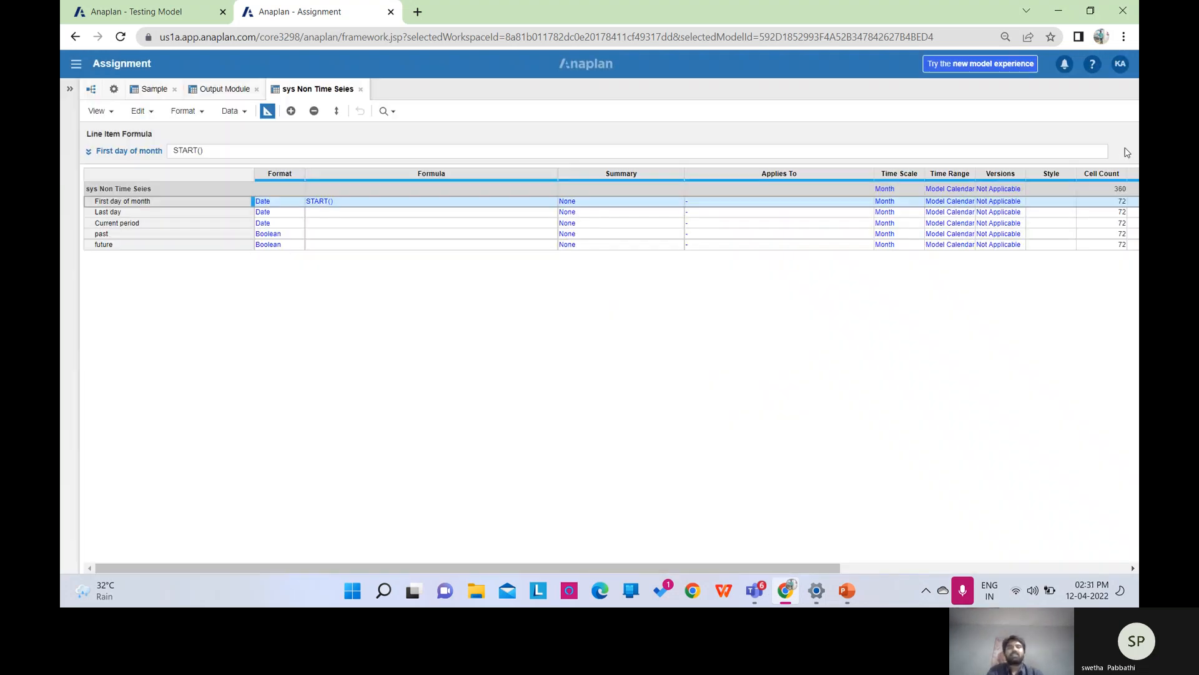
pyautogui.click(151, 213)
pyautogui.click(185, 148)
pyautogui.write('end(')
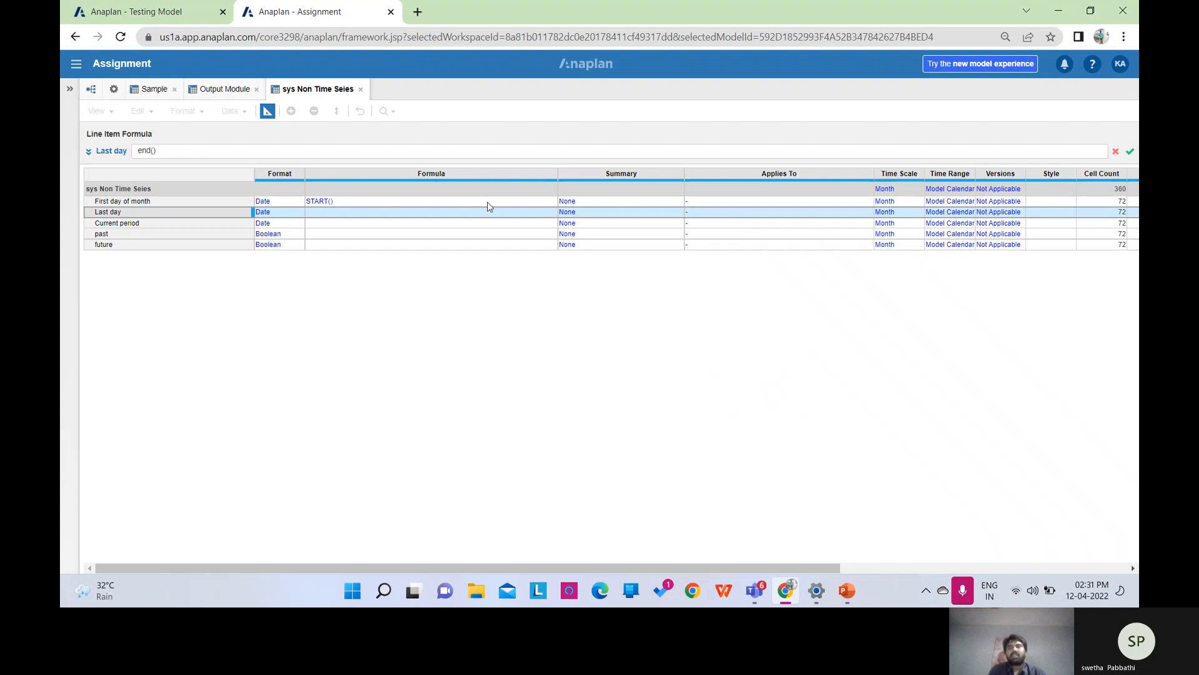
pyautogui.click(1132, 151)
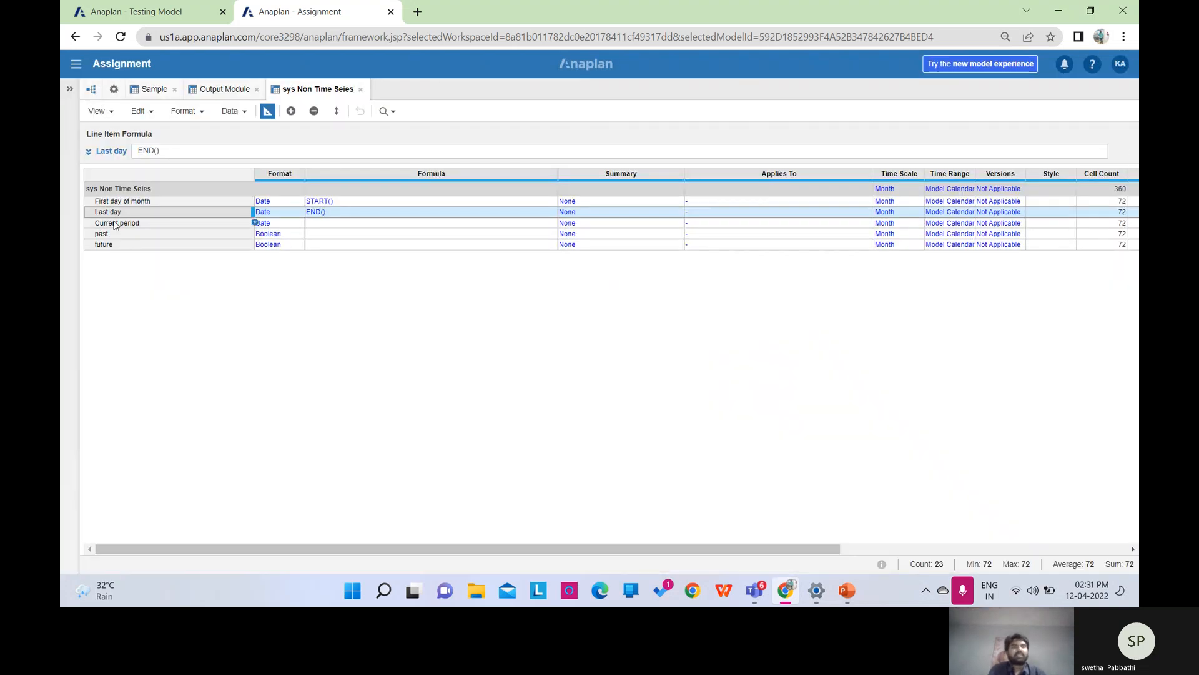
# Give Current period the formula CURRENTPERIODSTART().
pyautogui.click(113, 223)
pyautogui.click(174, 152)
pyautogui.write('cu')
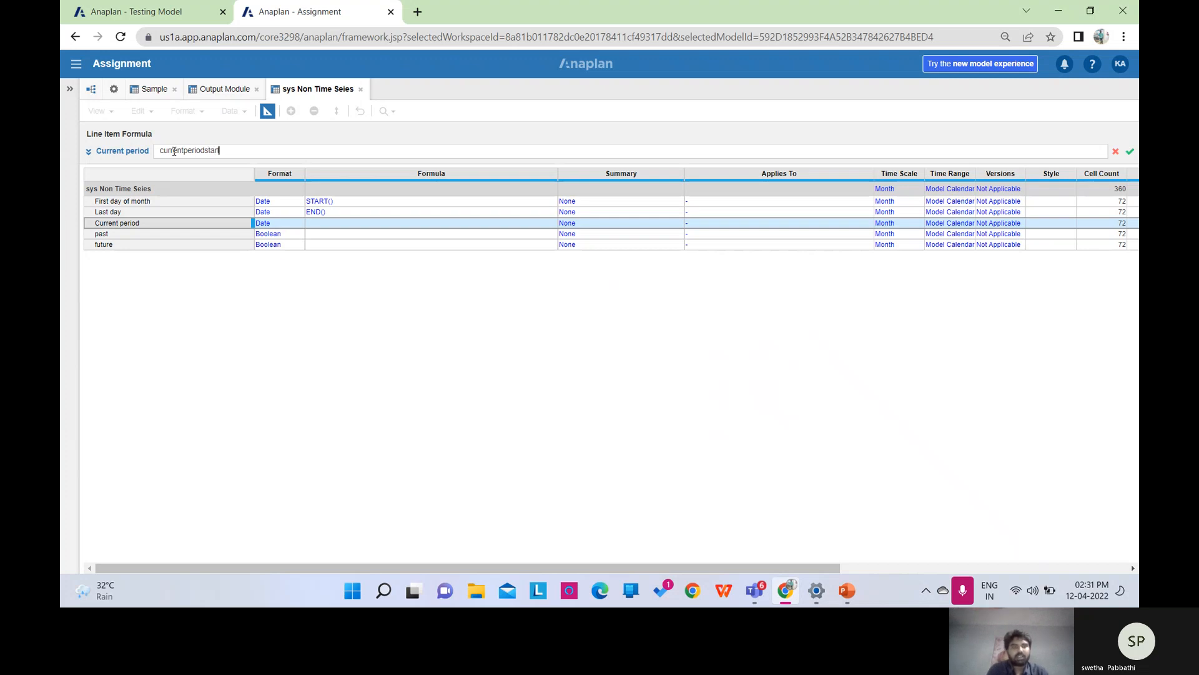
pyautogui.write('rrentperiodstart()')
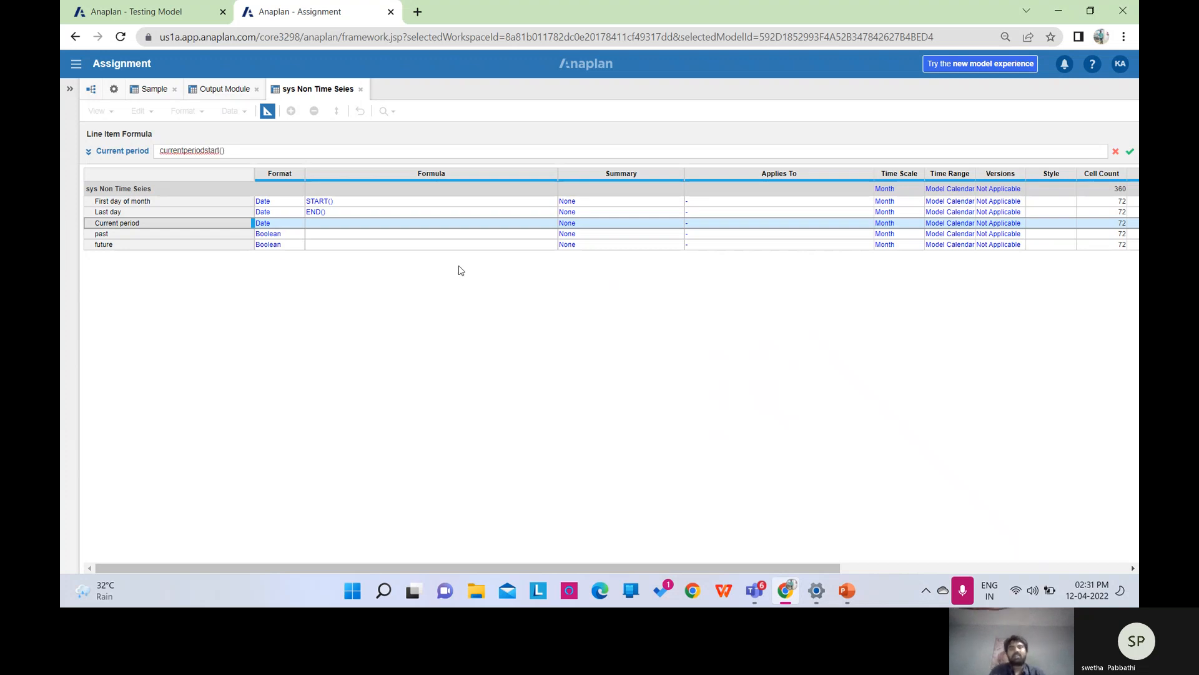
pyautogui.click(1131, 150)
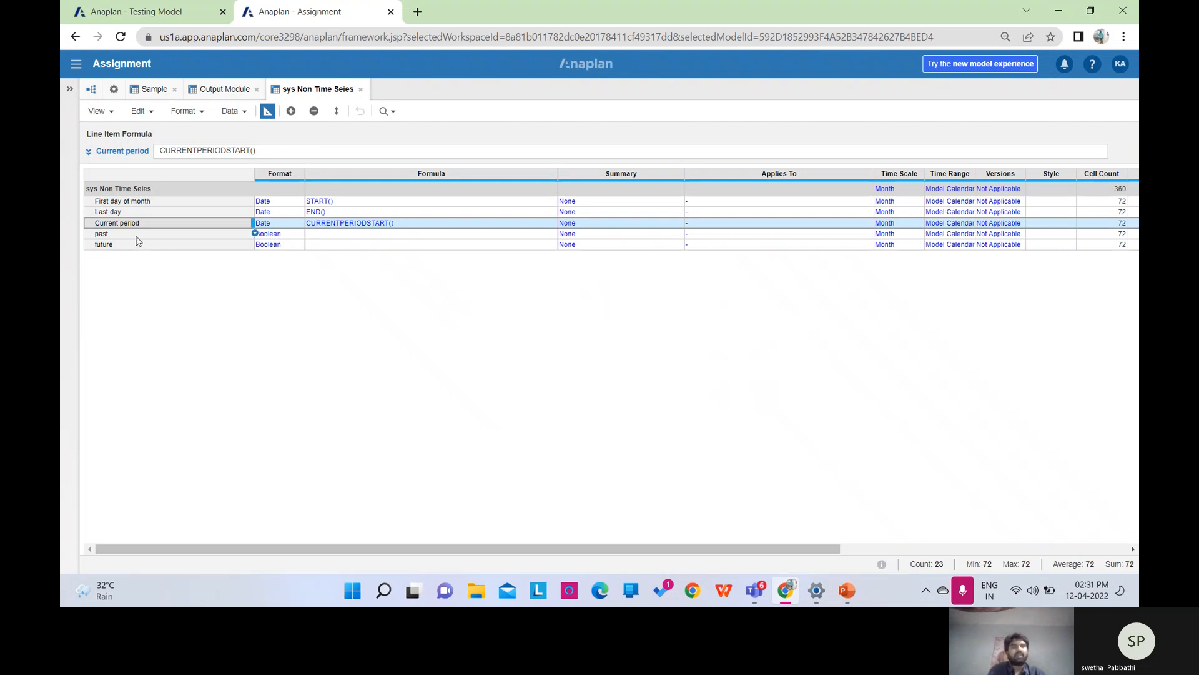
pyautogui.click(139, 234)
pyautogui.click(179, 150)
# Give past the formula START() < Current period.
pyautogui.write('start(')
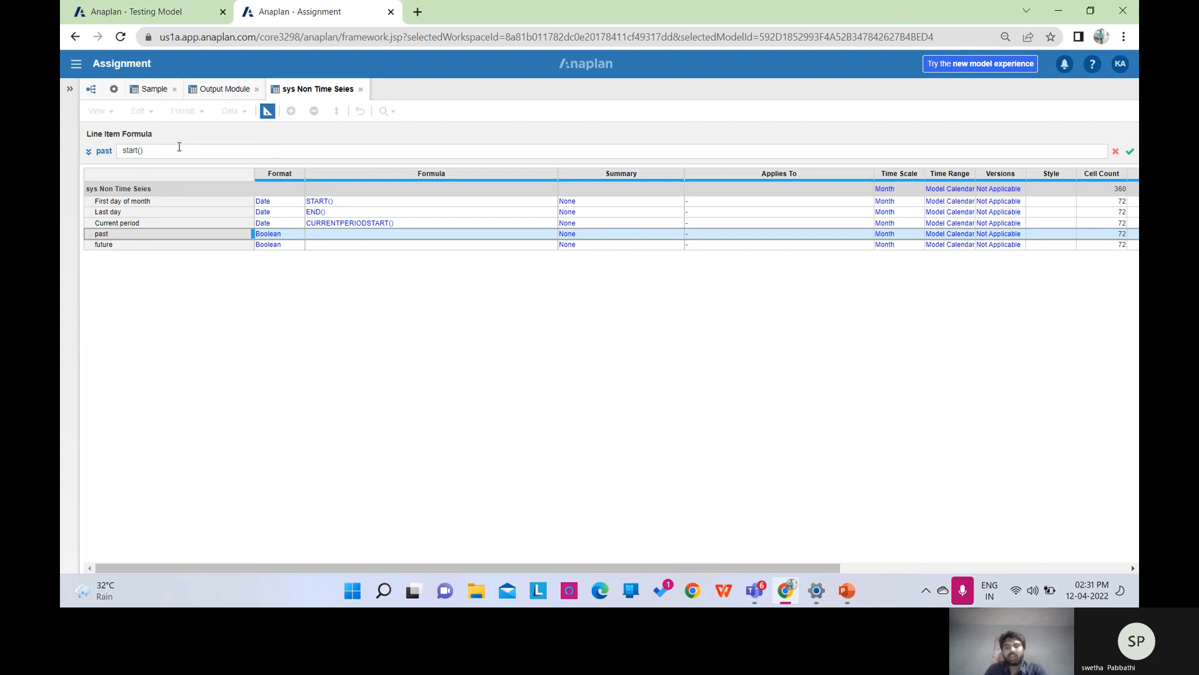
pyautogui.write(')<')
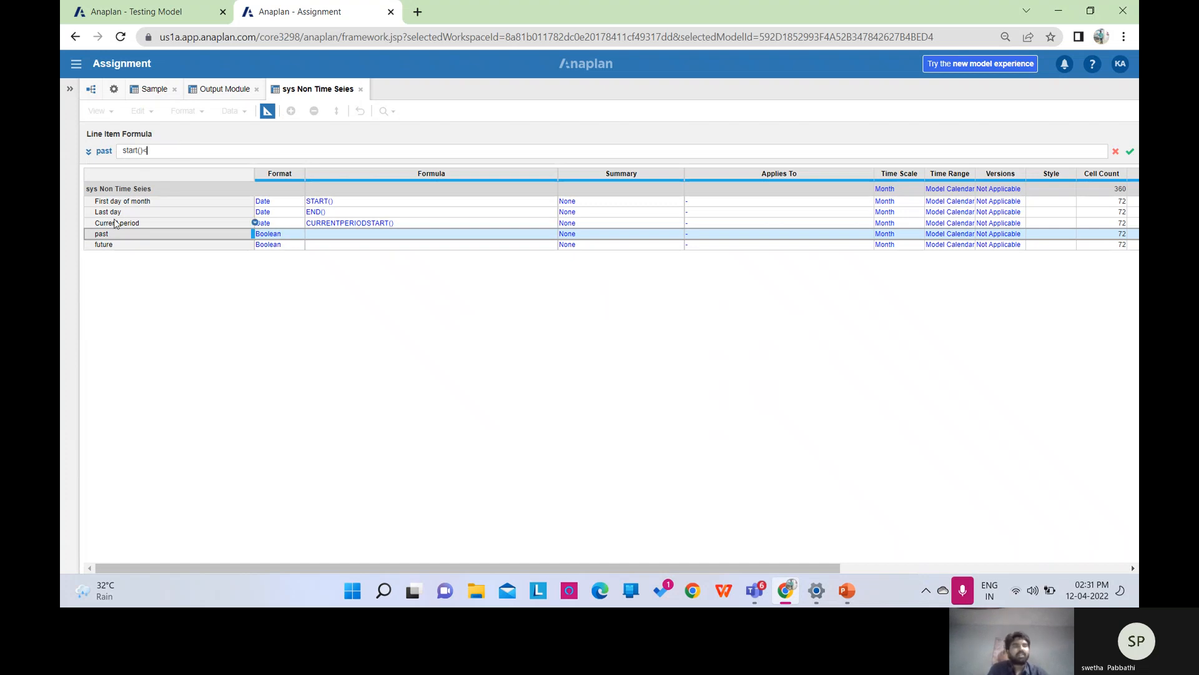
pyautogui.click(116, 223)
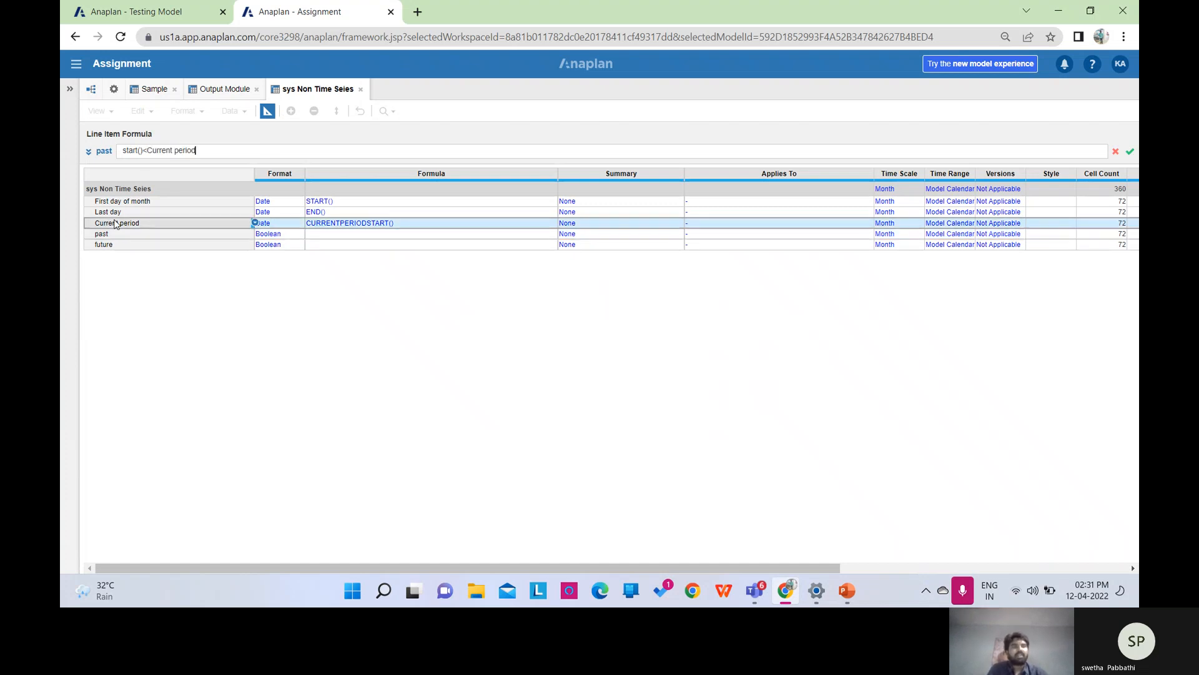
pyautogui.click(1129, 152)
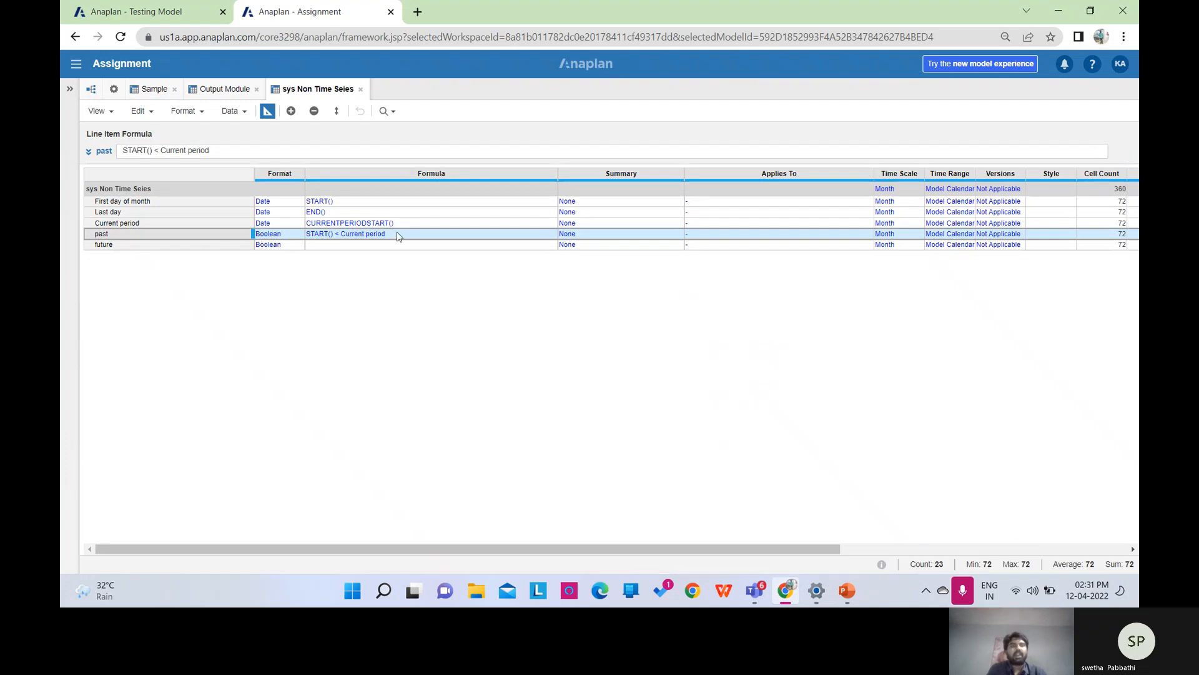
# Give future the formula START() > Current period and switch to the monthly grid.
pyautogui.click(210, 247)
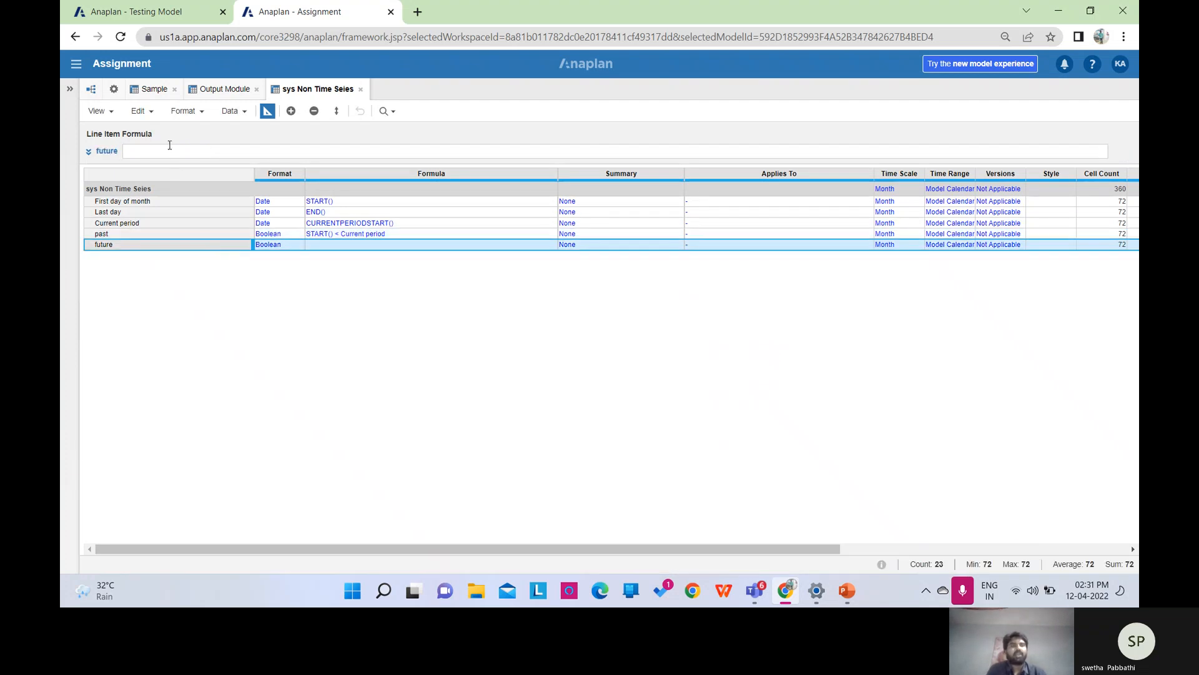
pyautogui.click(169, 145)
pyautogui.write('start')
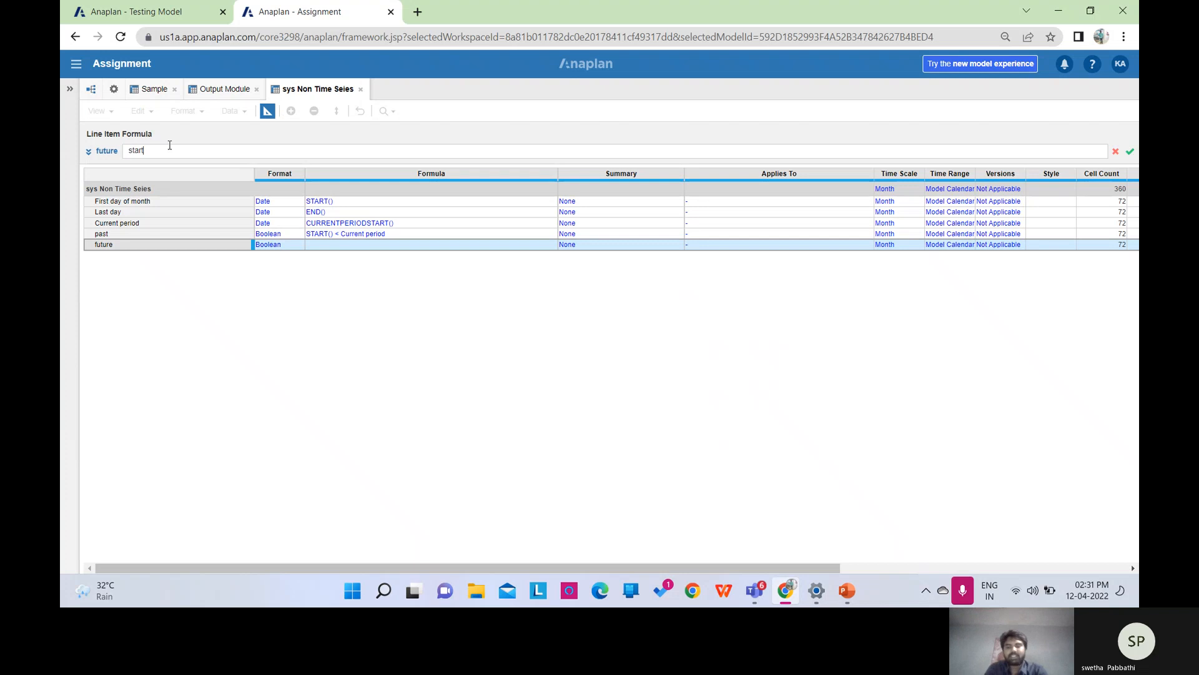
pyautogui.write('()>')
pyautogui.click(129, 223)
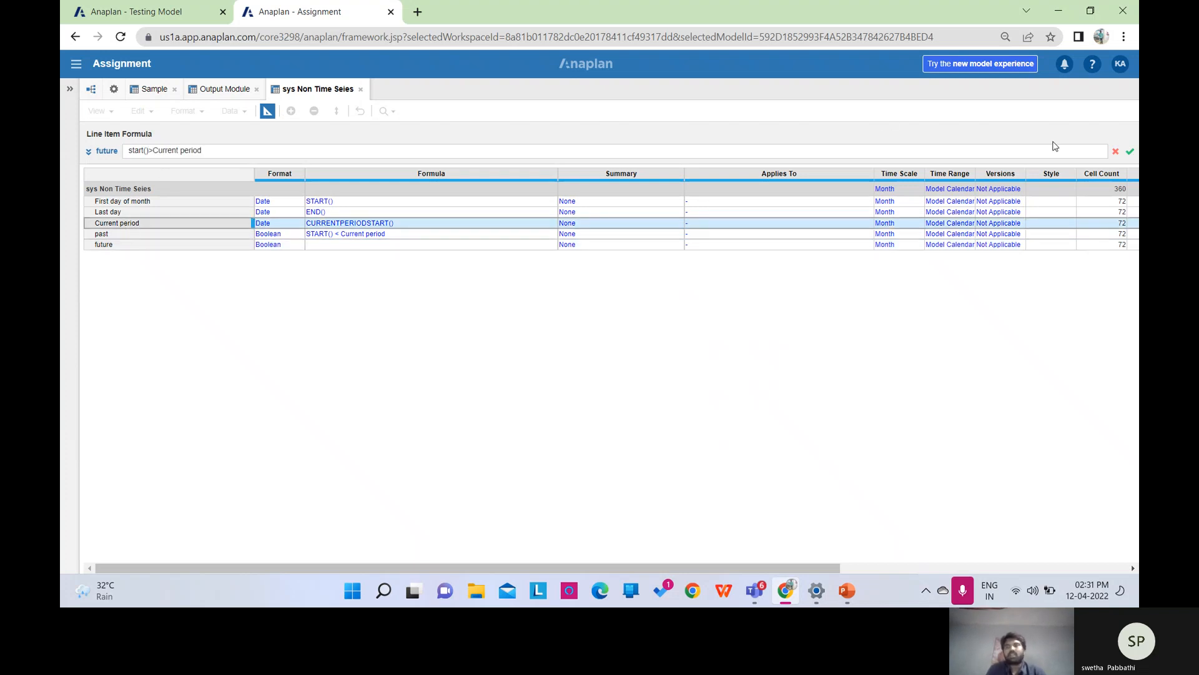
pyautogui.click(1131, 152)
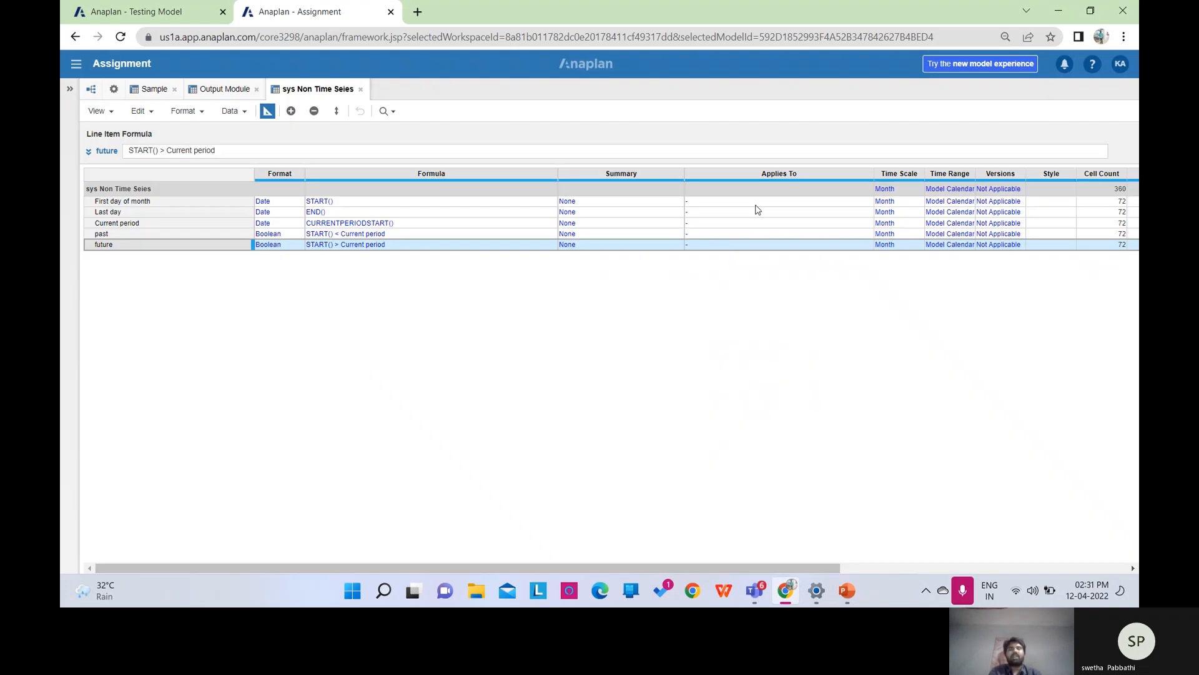
pyautogui.click(268, 116)
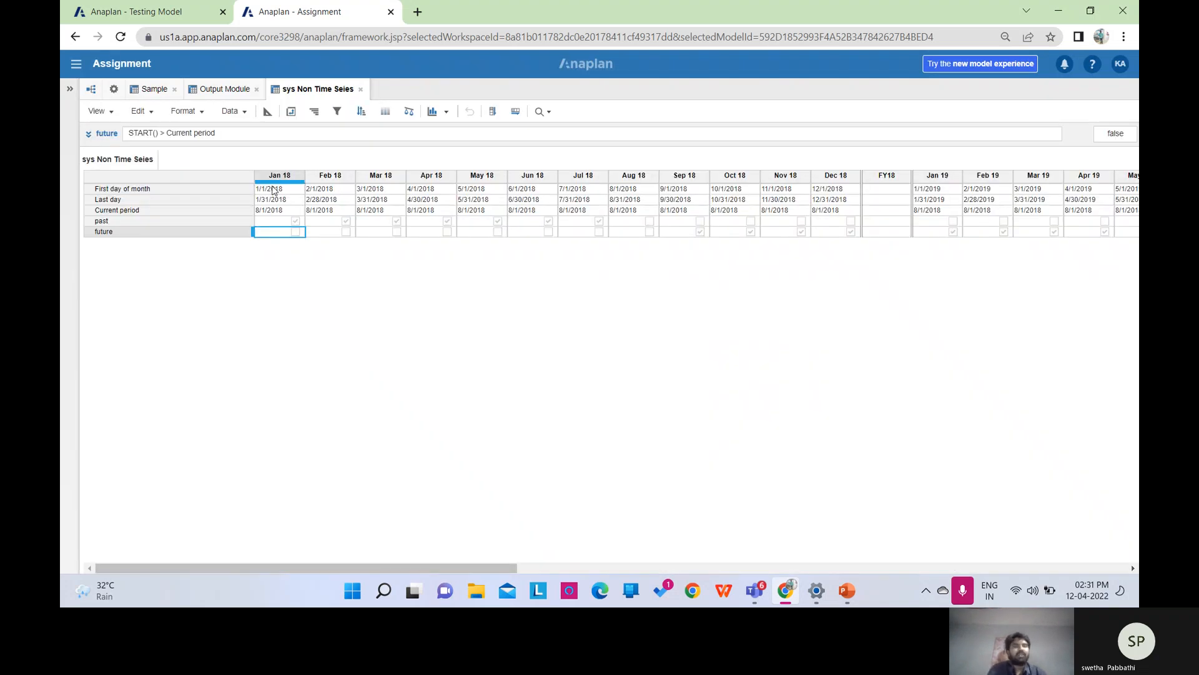
# Review the First day of month dates, then open Model Settings > Time showing current period Aug 18.
pyautogui.click(122, 189)
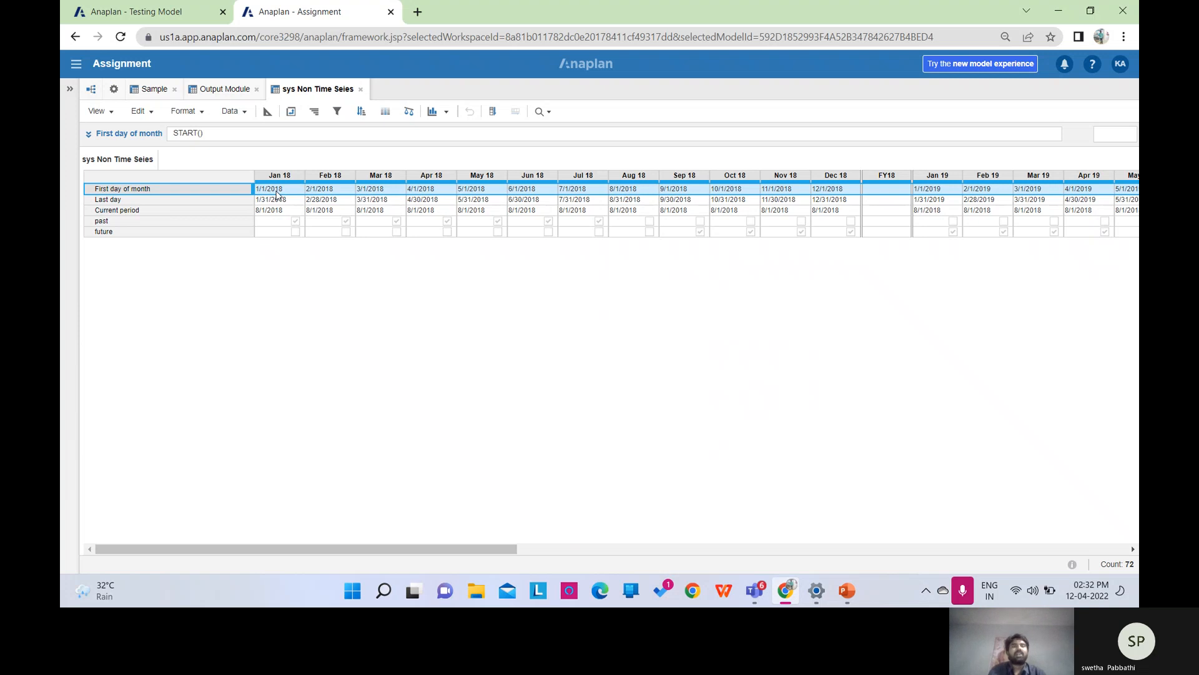
pyautogui.click(116, 90)
pyautogui.click(134, 131)
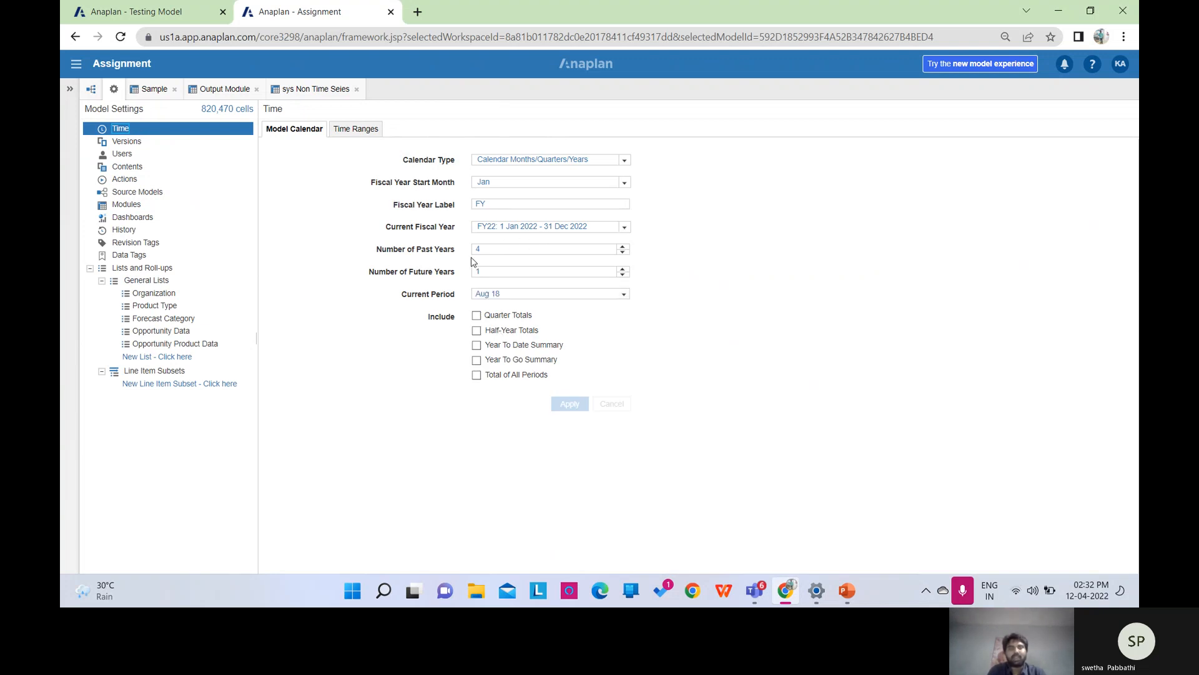
# Recheck the Aug 18 current period without changing it, then advance PowerPoint to the Copy Module slide.
pyautogui.click(226, 90)
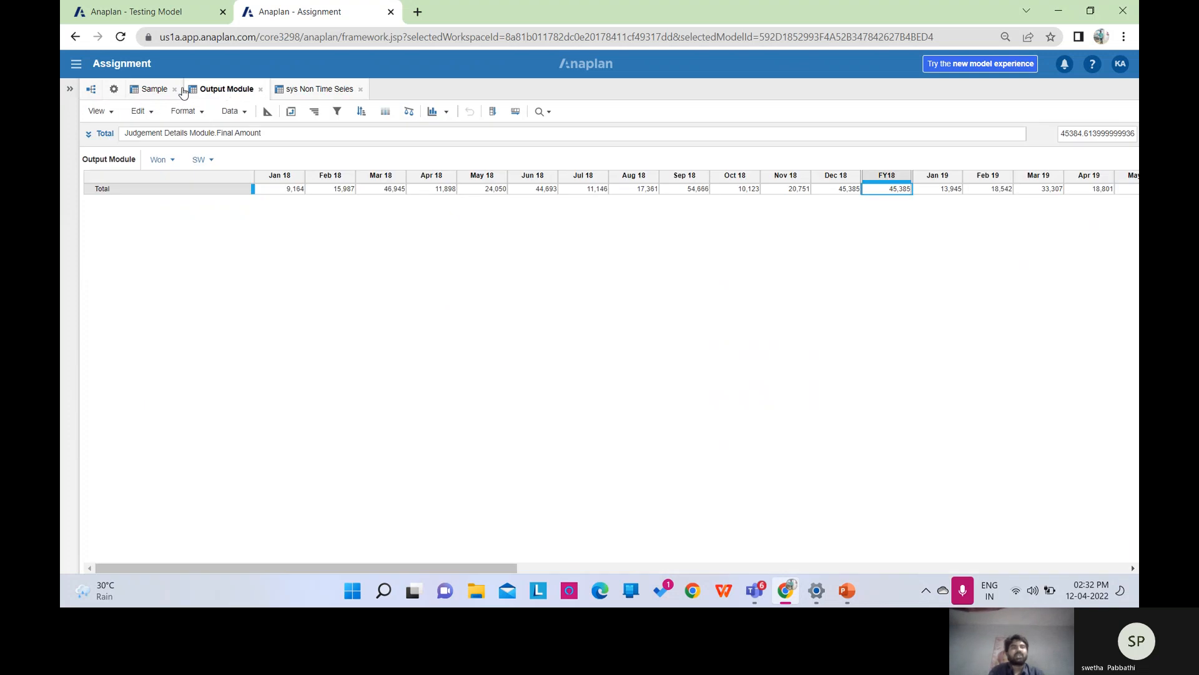
pyautogui.click(310, 91)
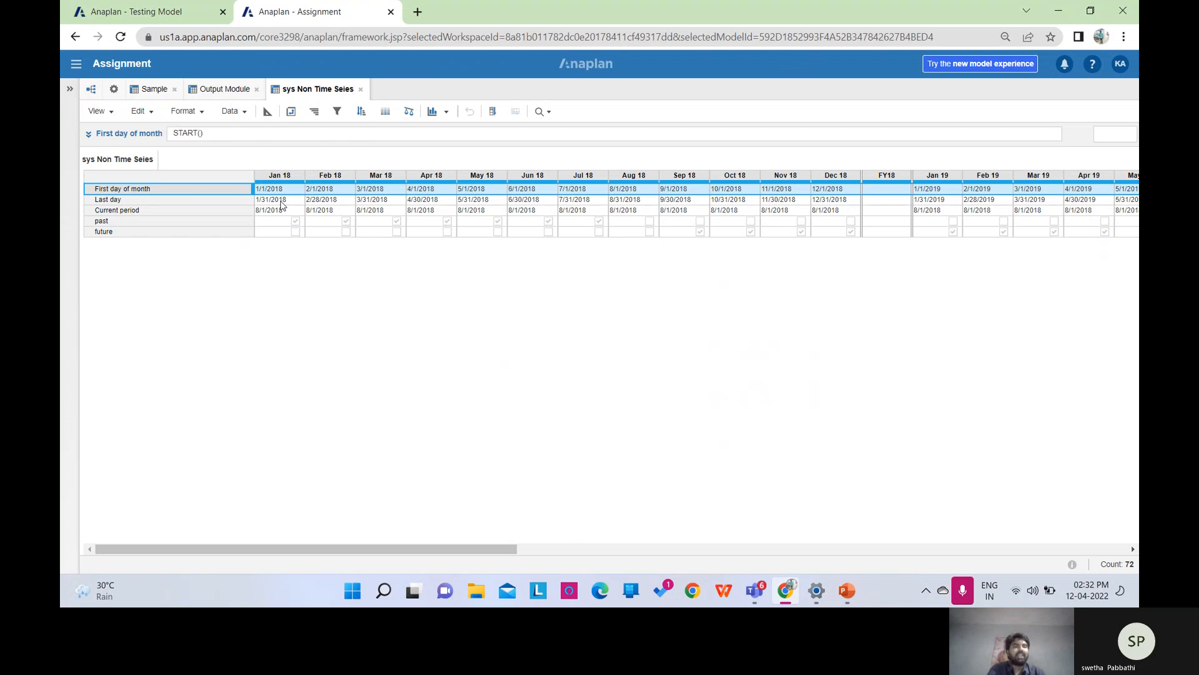
pyautogui.click(115, 89)
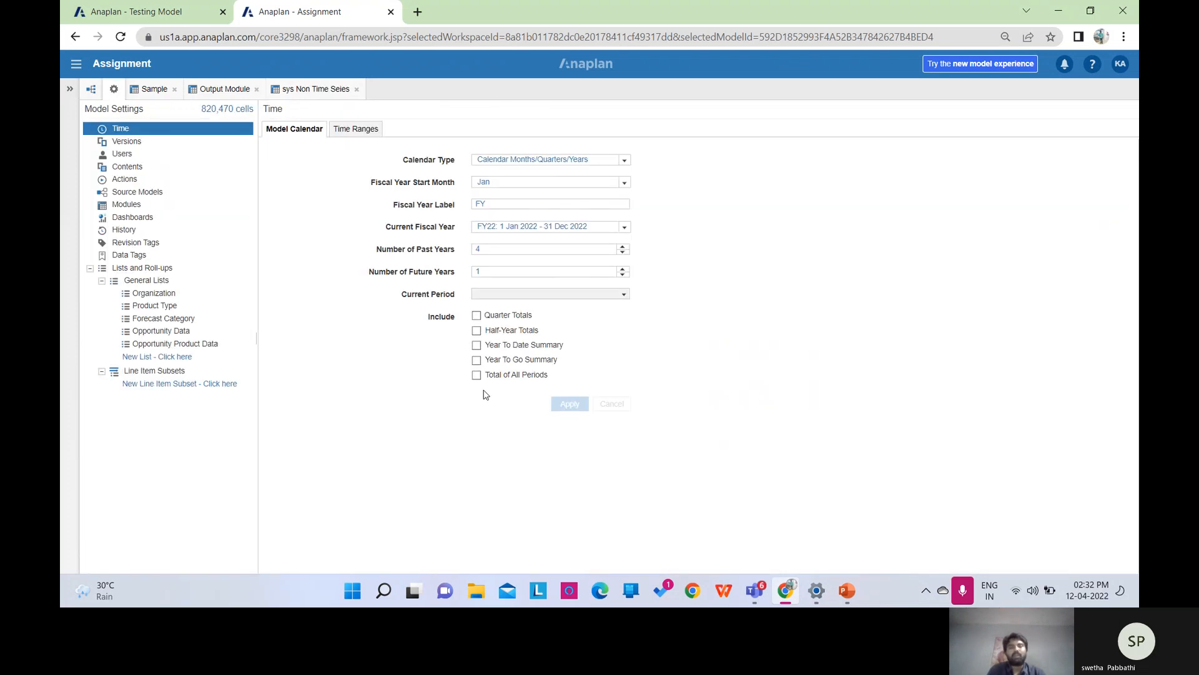
pyautogui.click(625, 294)
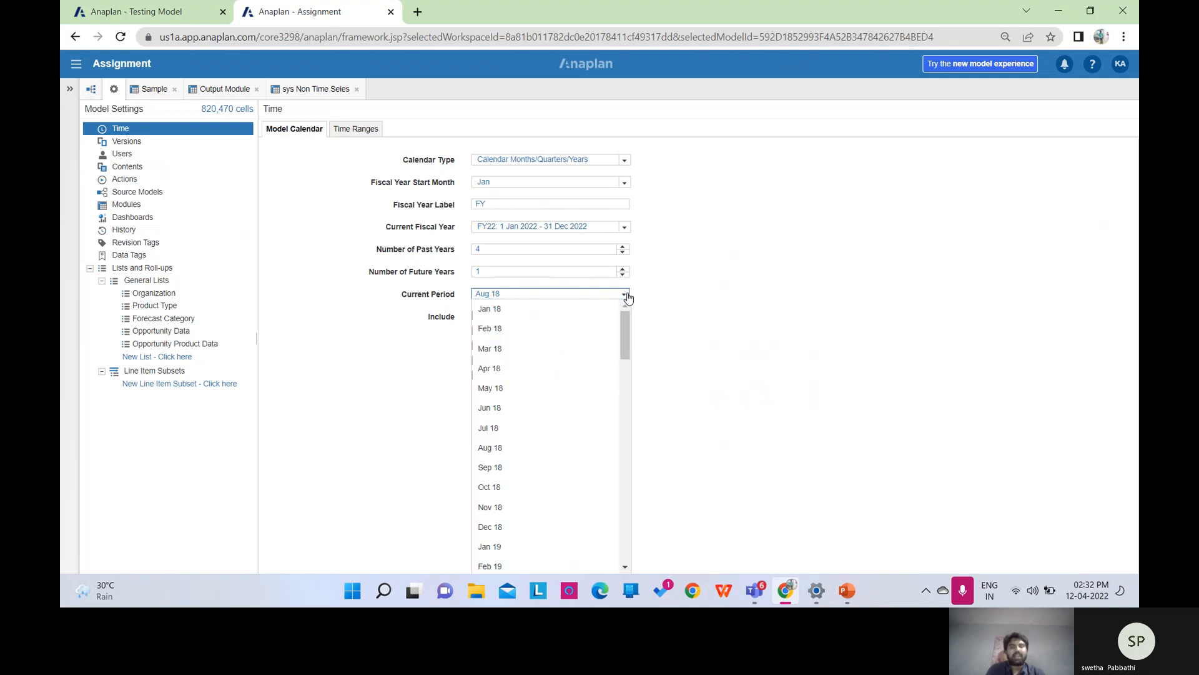
pyautogui.click(687, 311)
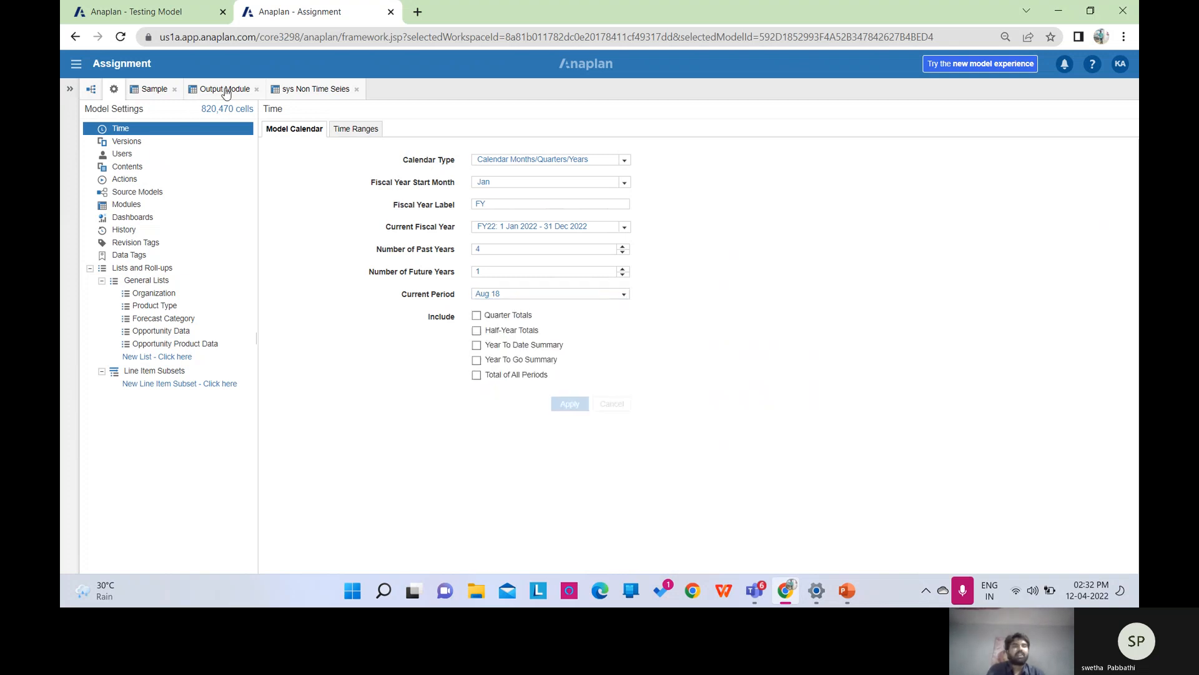
pyautogui.click(313, 91)
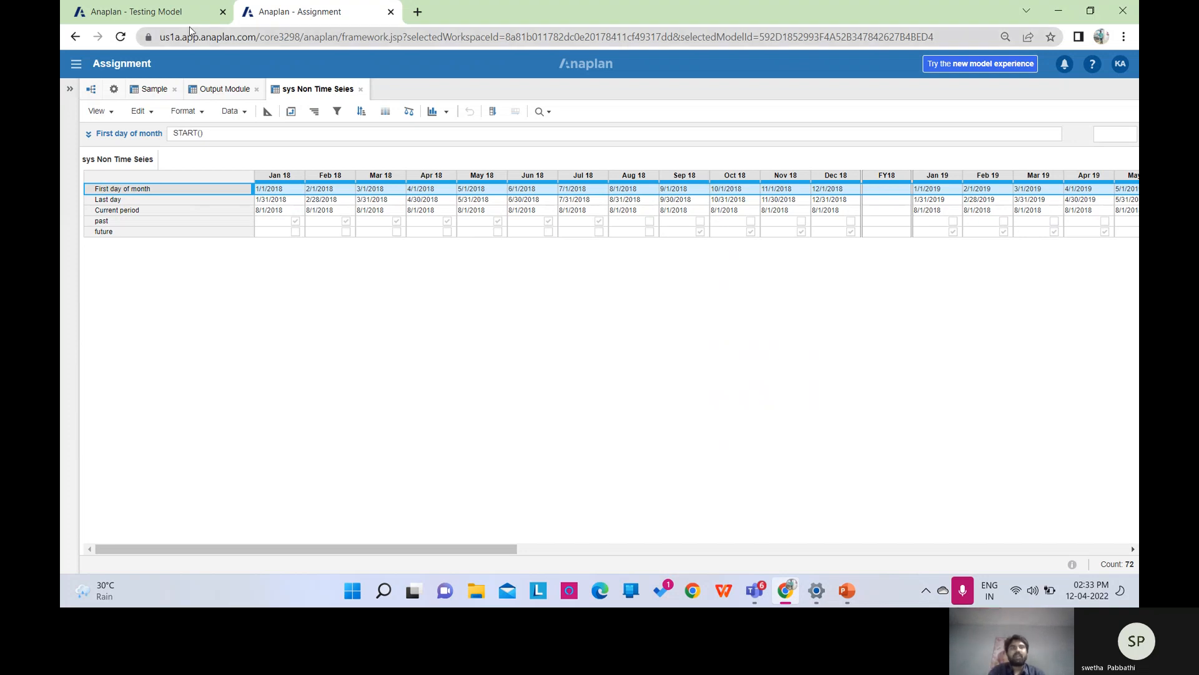
pyautogui.click(847, 591)
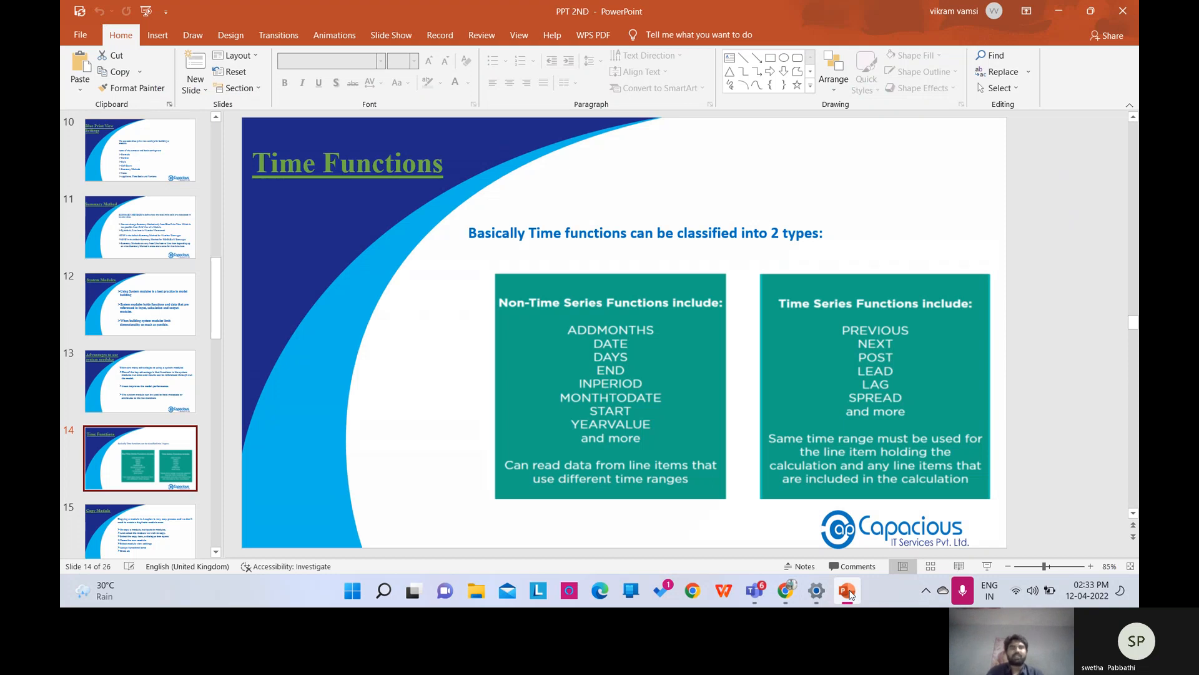
pyautogui.press('Down')
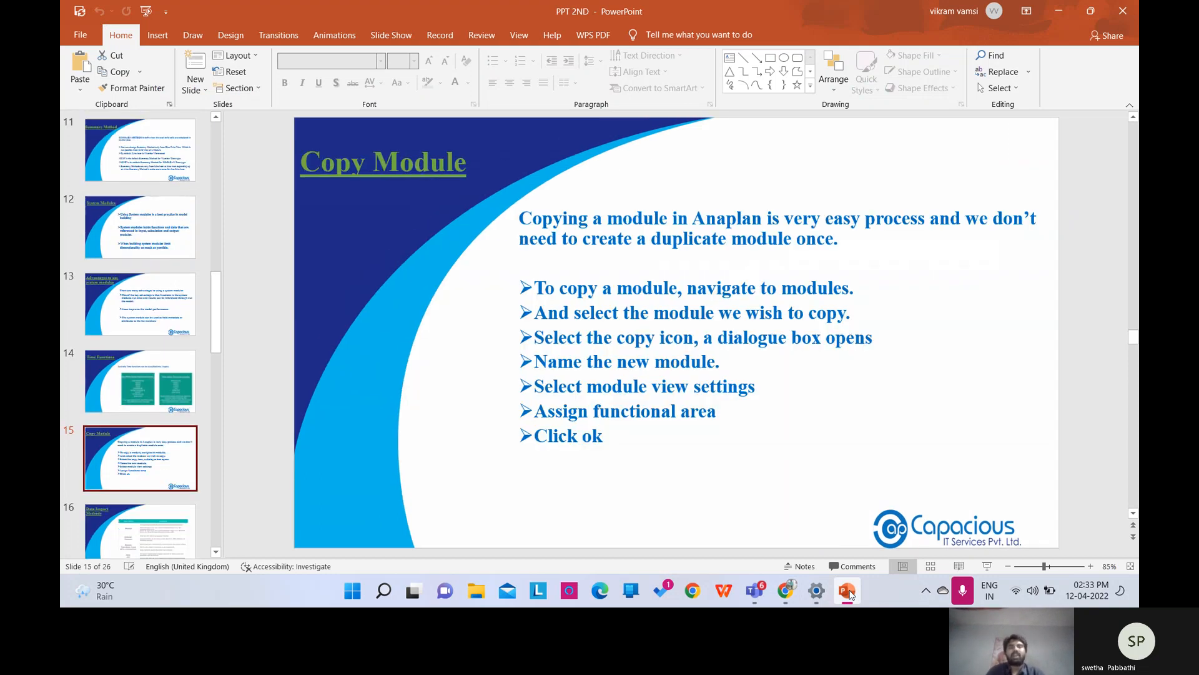
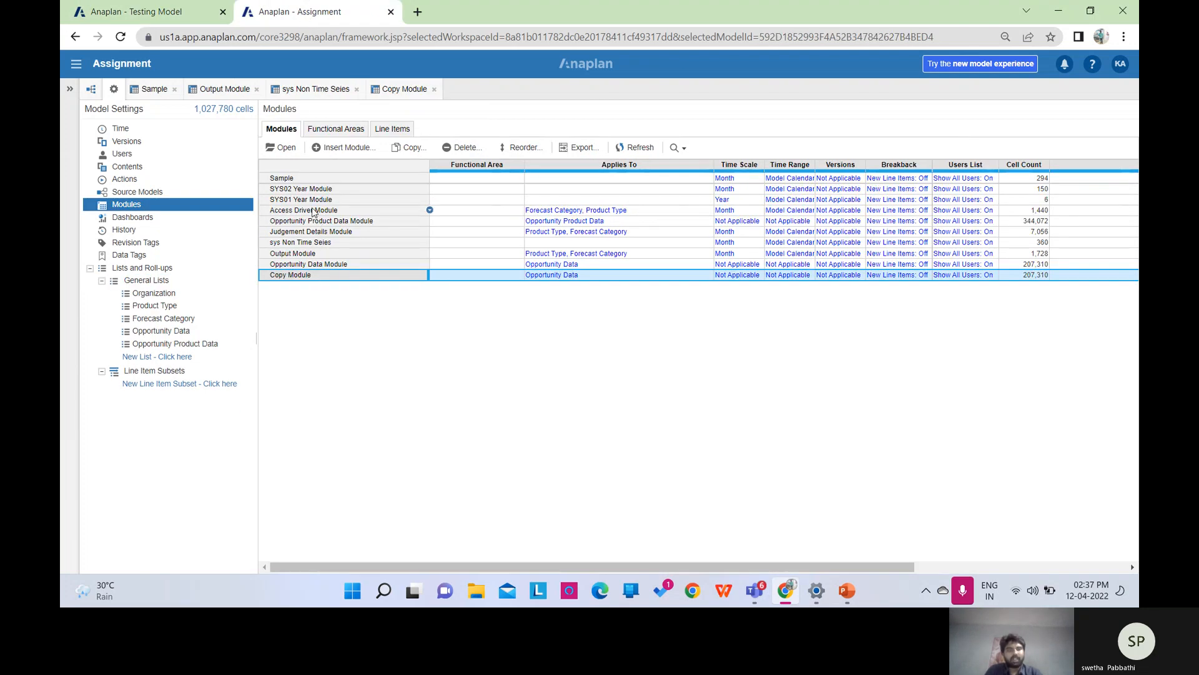
# Select the Opportunity Data Module, then open the Output Module grid of monthly totals.
pyautogui.click(316, 265)
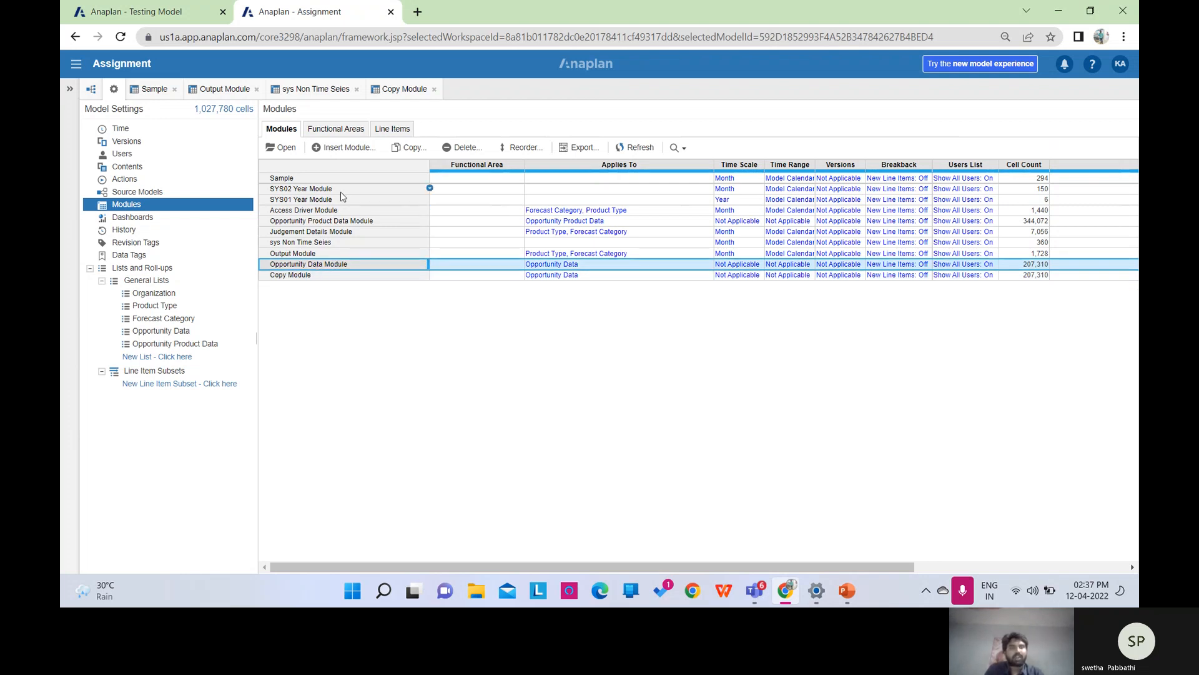
pyautogui.click(222, 90)
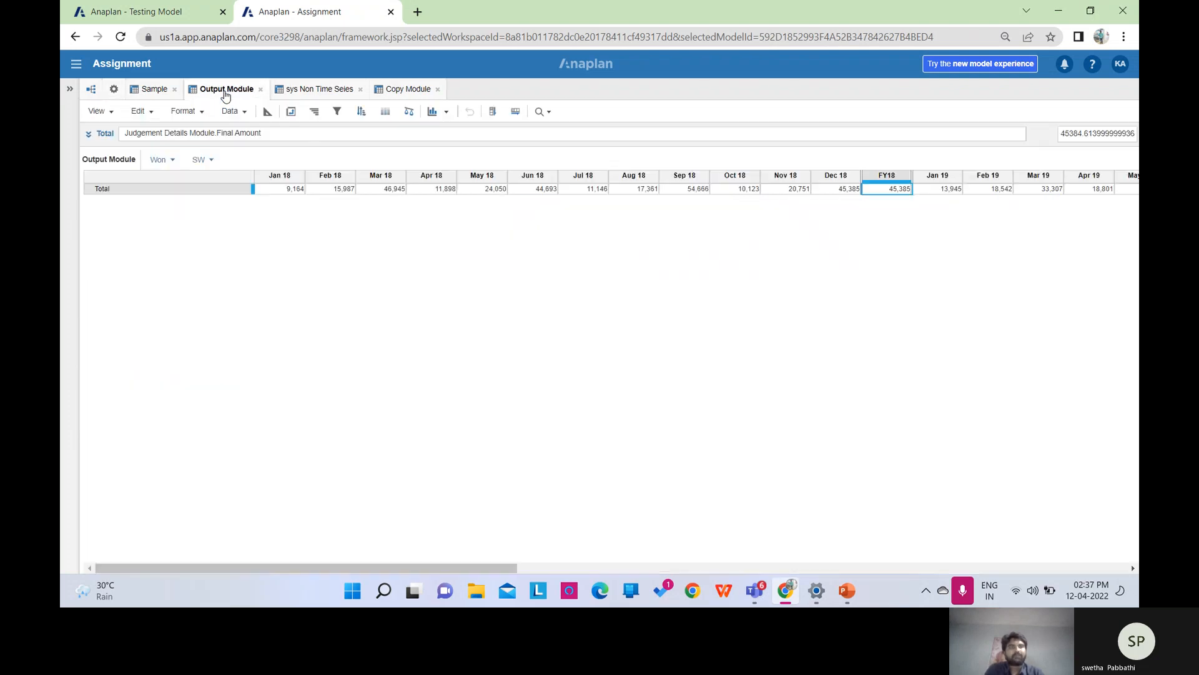
# In the Testing Model, open the SYS01 PRODUCT FAMILY module and start a Data > Import.
pyautogui.click(149, 13)
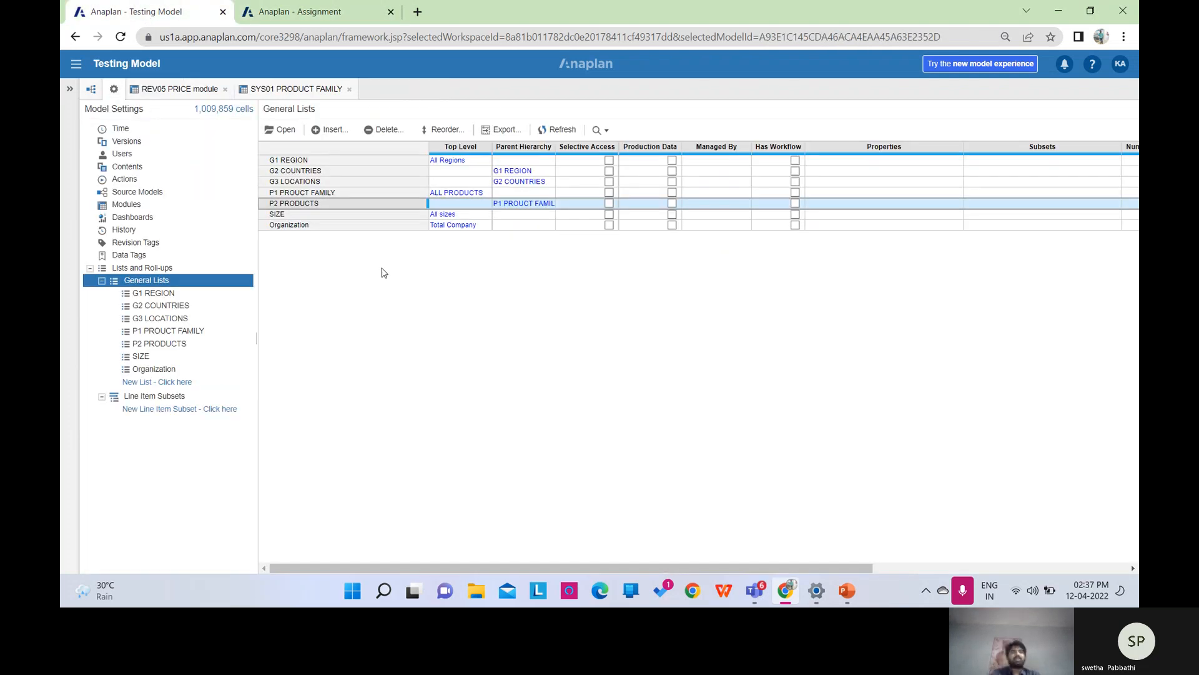
pyautogui.click(166, 202)
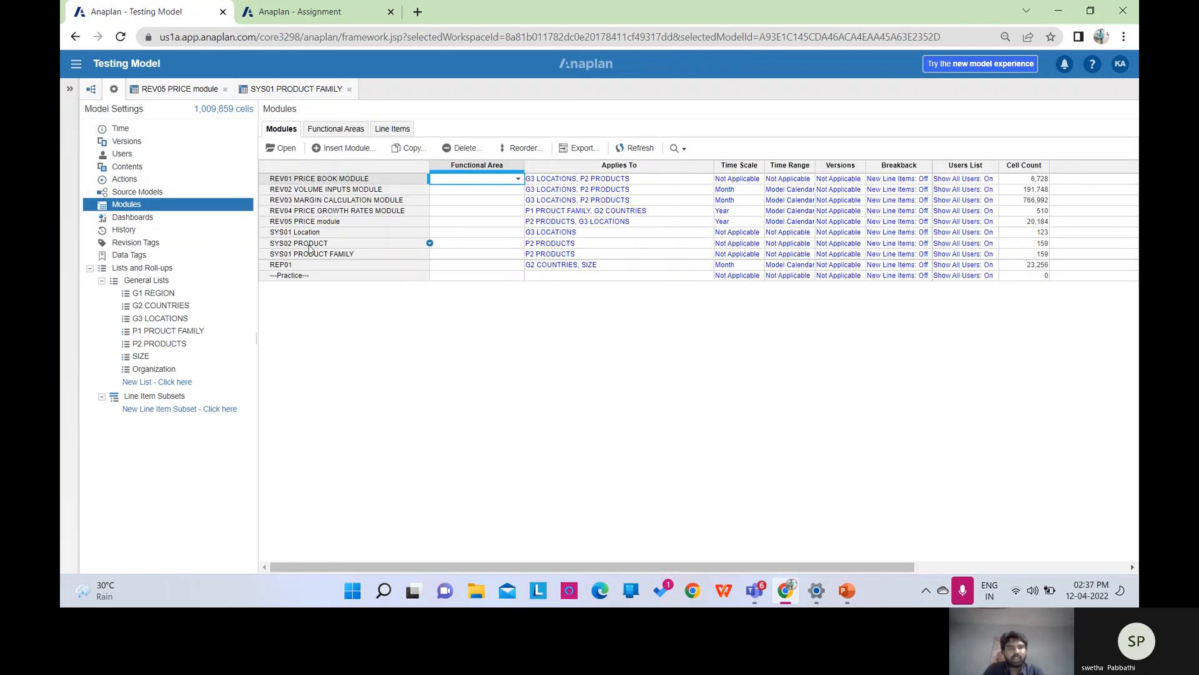
pyautogui.click(315, 256)
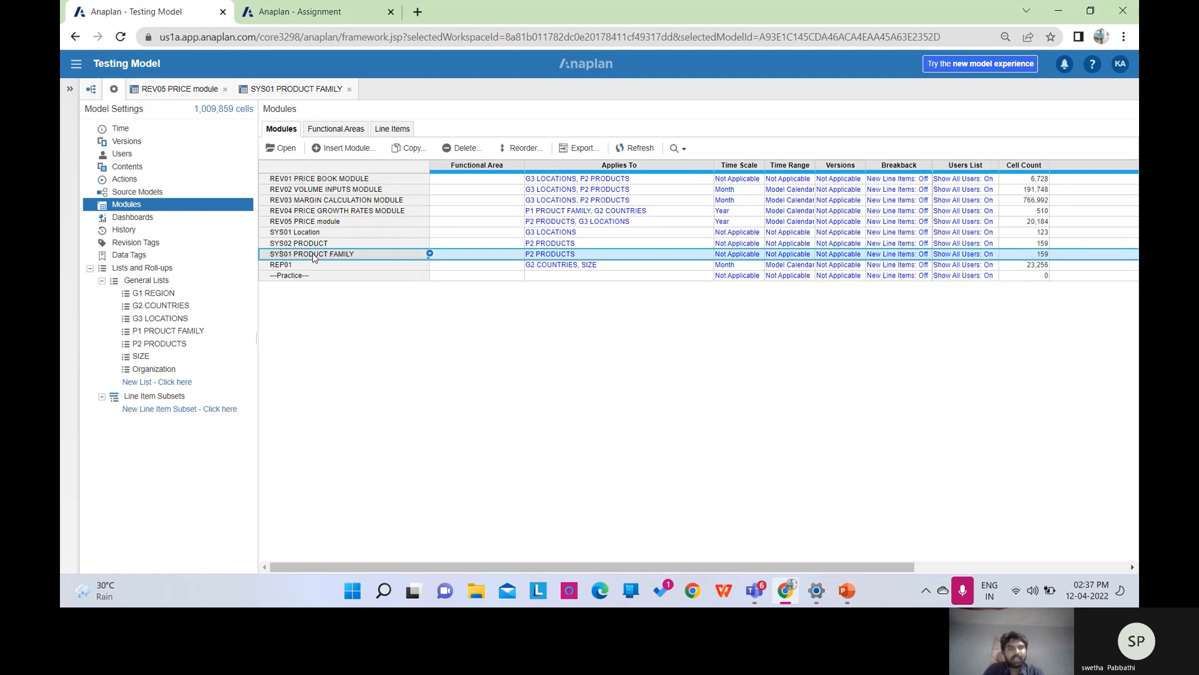
pyautogui.click(289, 149)
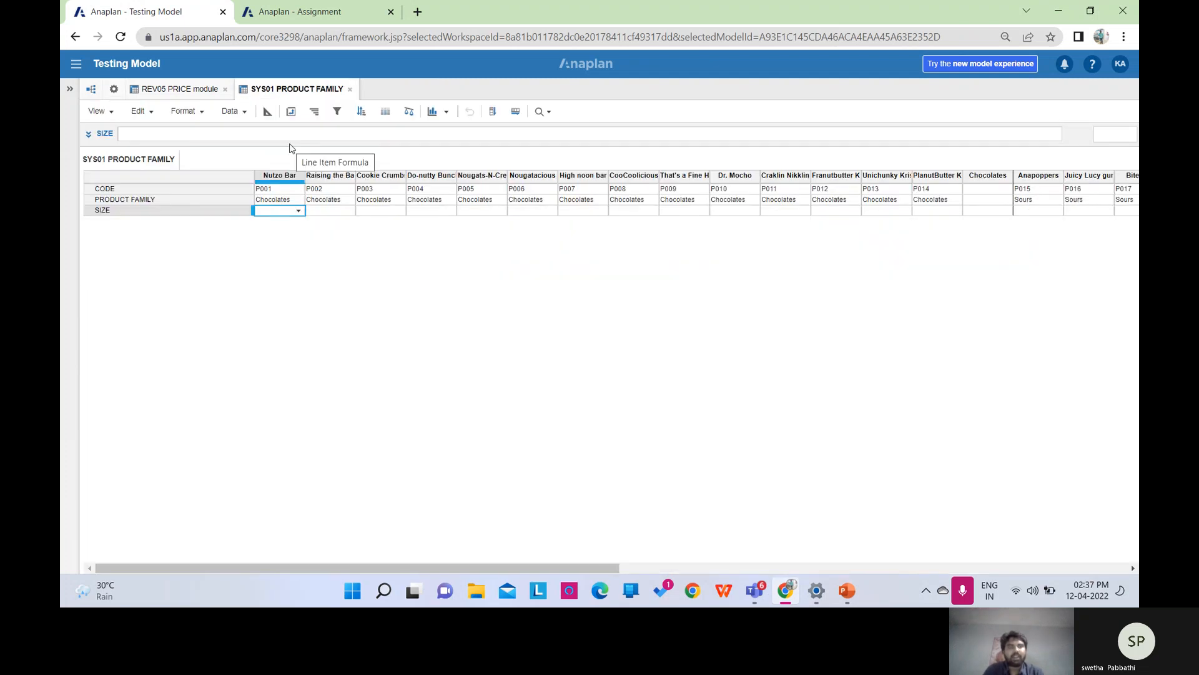
pyautogui.click(249, 112)
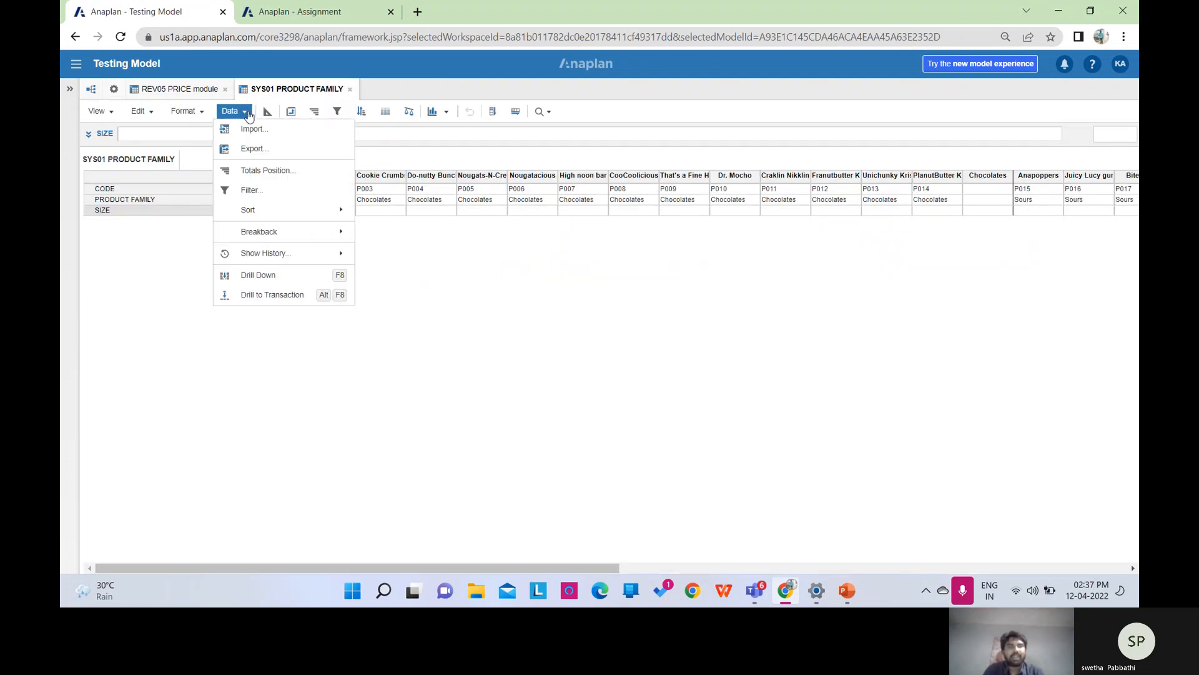
pyautogui.click(251, 126)
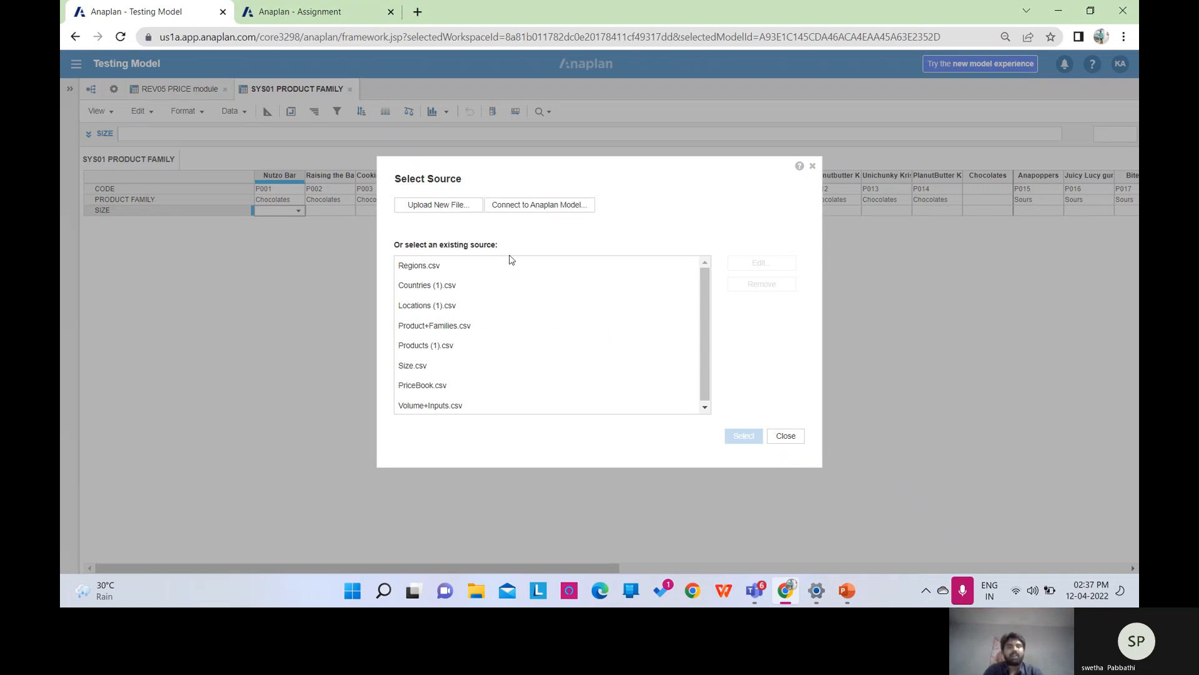
# Upload Products (1).csv from the Downloads folder as the new import source file.
pyautogui.click(435, 208)
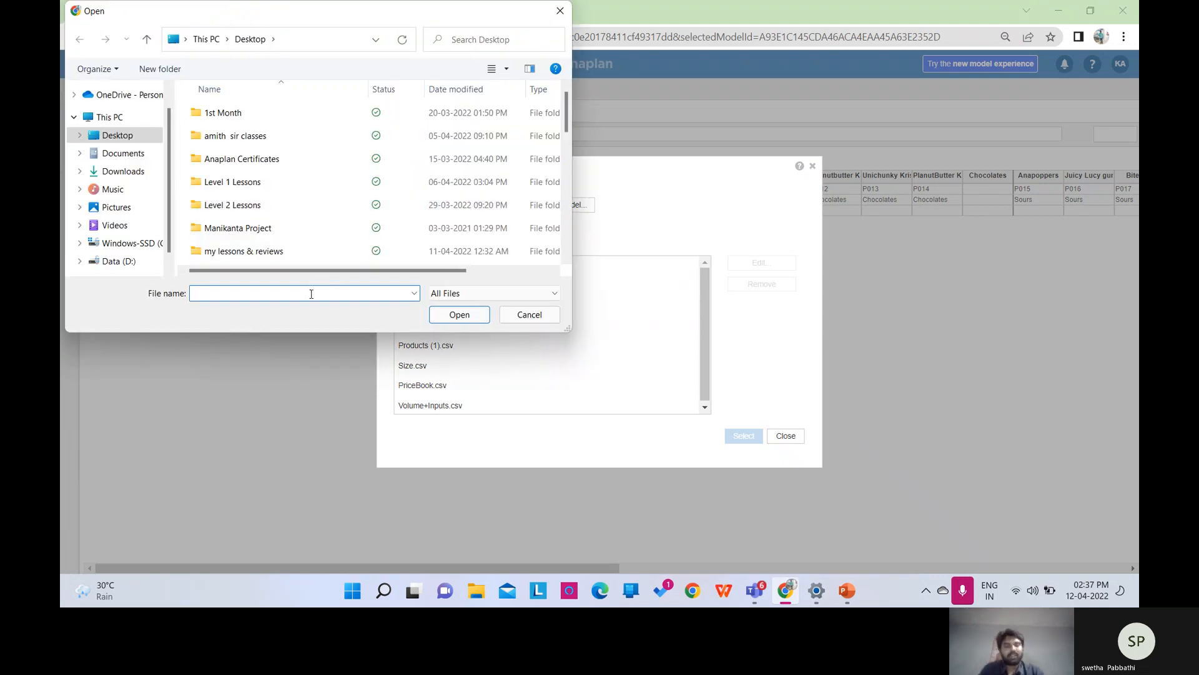
pyautogui.write('products')
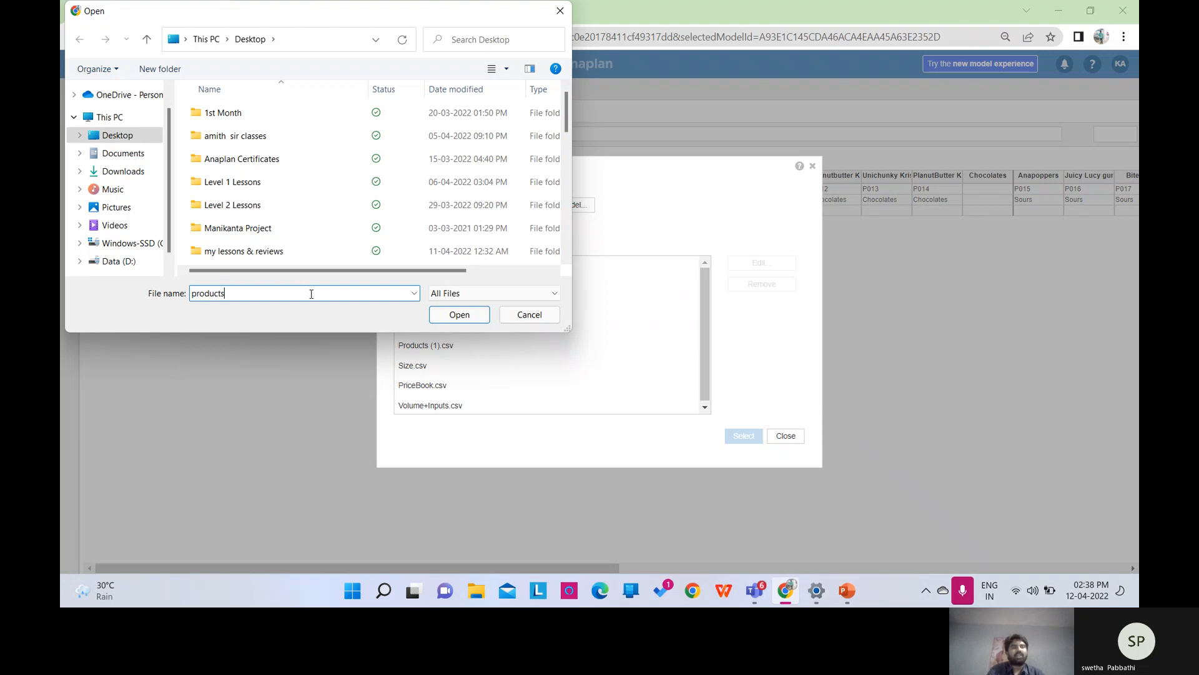
pyautogui.click(125, 171)
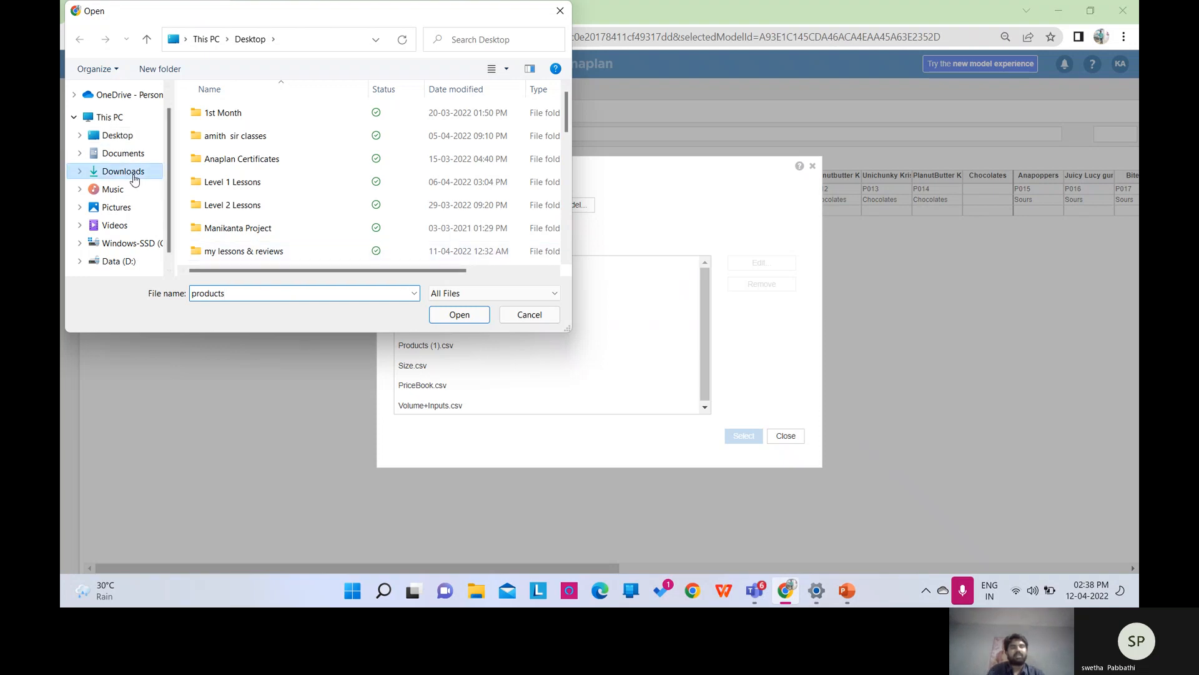
pyautogui.click(240, 294)
pyautogui.click(239, 295)
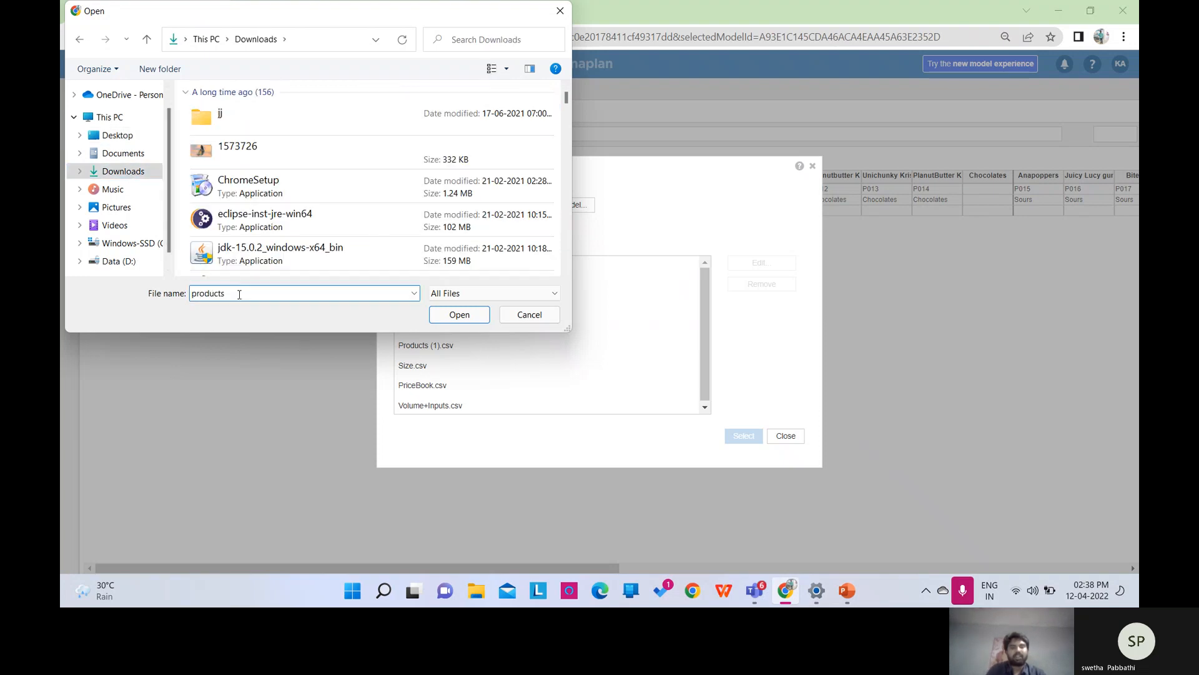
pyautogui.press('BackSpace')
pyautogui.press('BackSpace')
pyautogui.press('BackSpace')
pyautogui.press('BackSpace')
pyautogui.press('BackSpace')
pyautogui.press('BackSpace')
pyautogui.press('BackSpace')
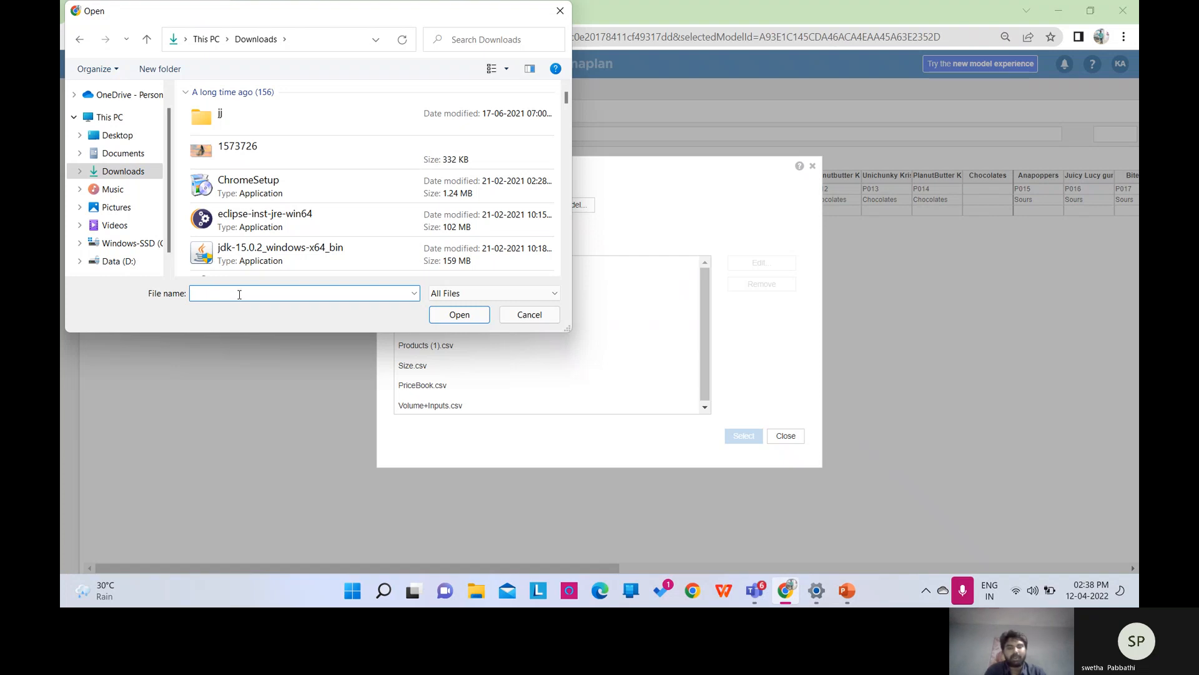
pyautogui.write('product')
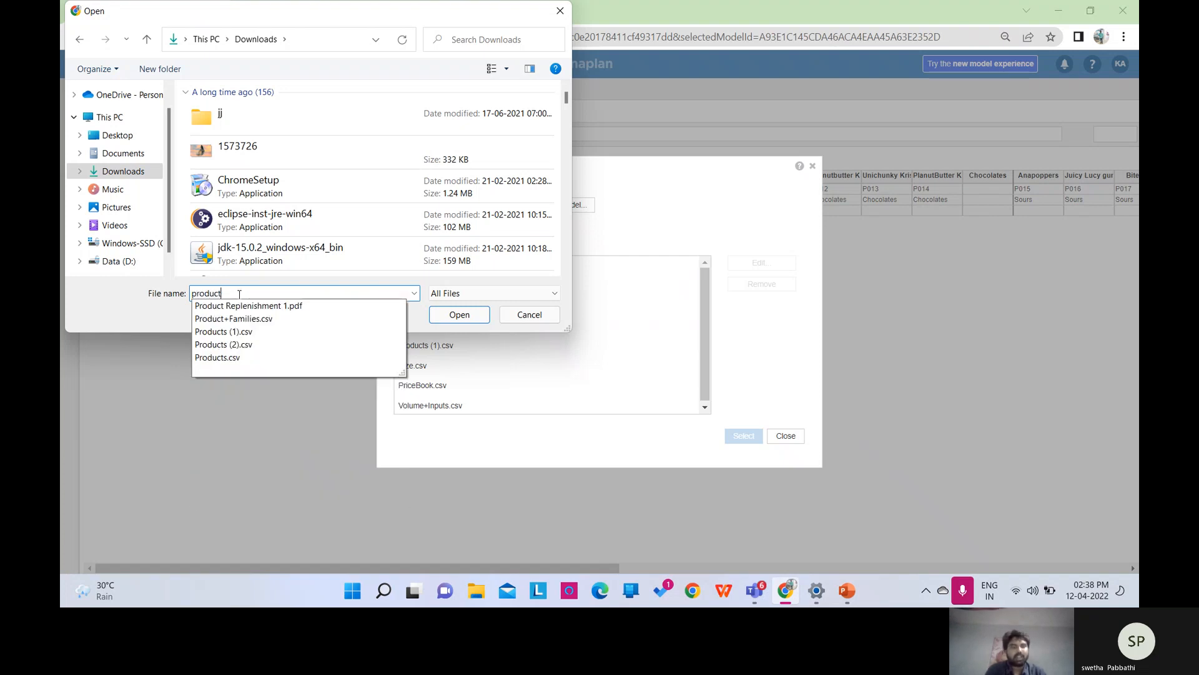
pyautogui.write('s')
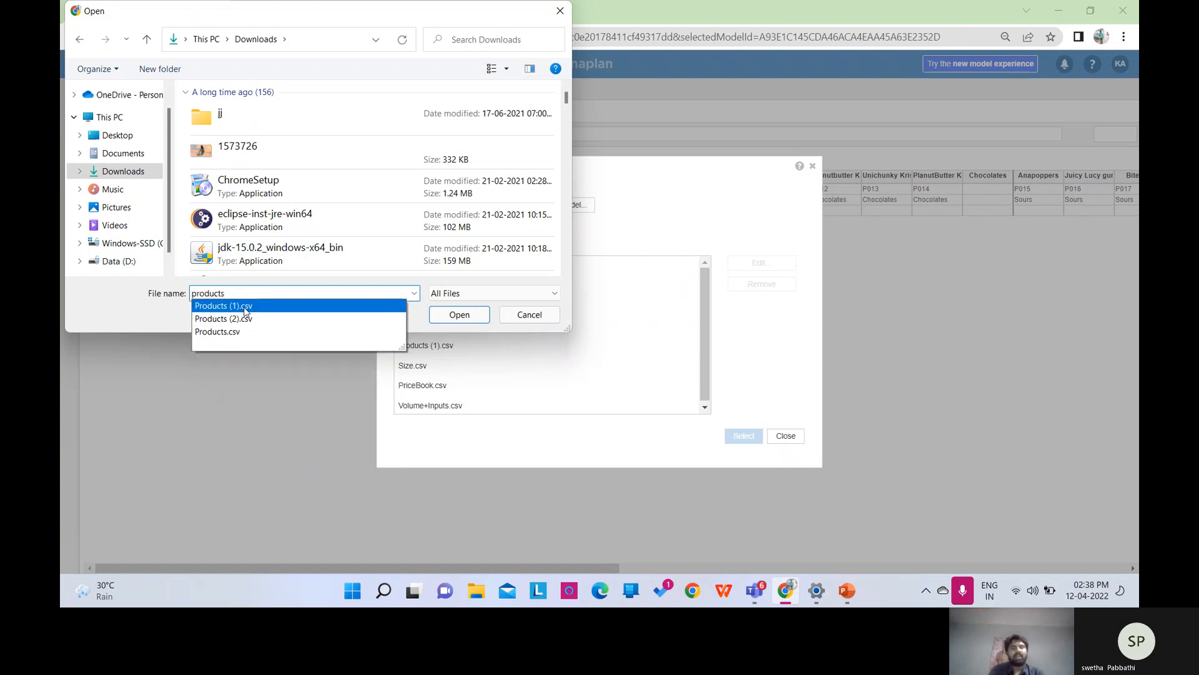
pyautogui.click(245, 307)
pyautogui.click(445, 320)
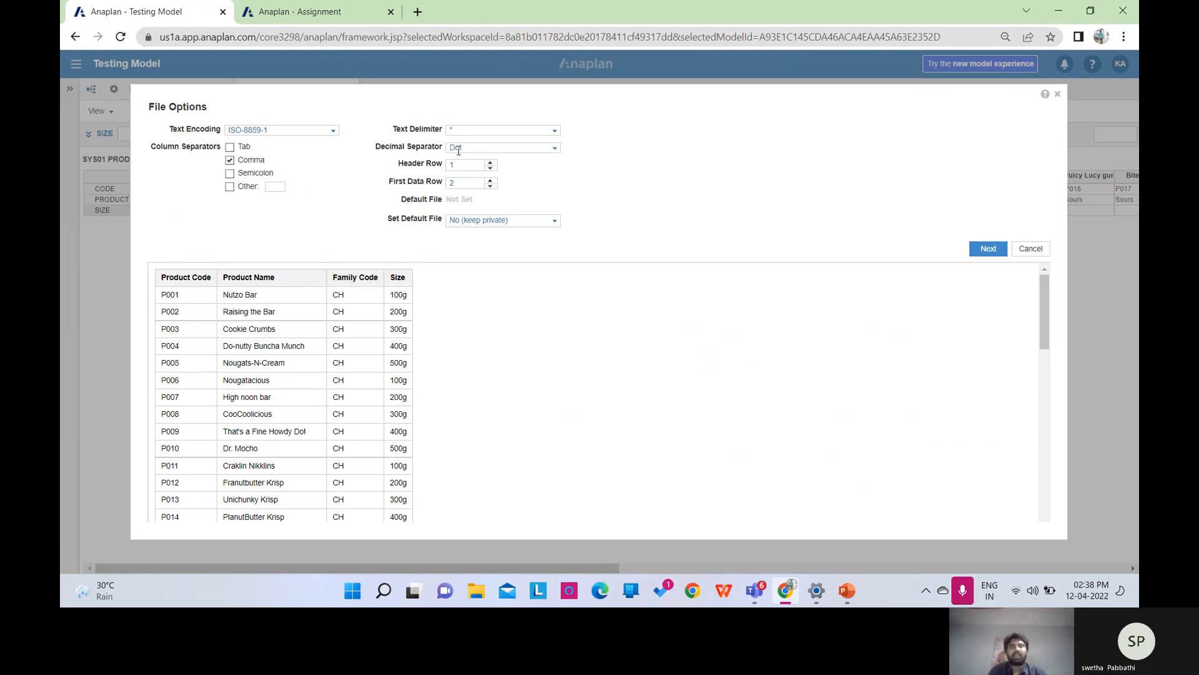
# Accept the file options and map the Product Name column to P2 PRODUCTS.
pyautogui.click(984, 250)
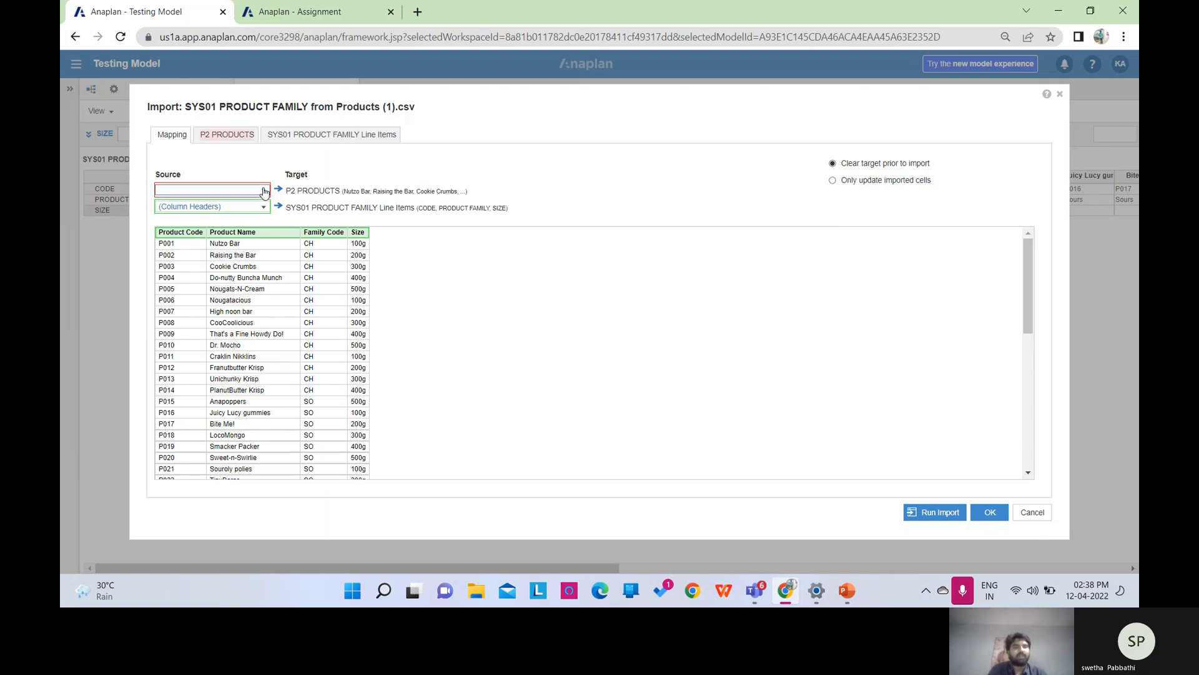
pyautogui.click(263, 190)
pyautogui.click(230, 283)
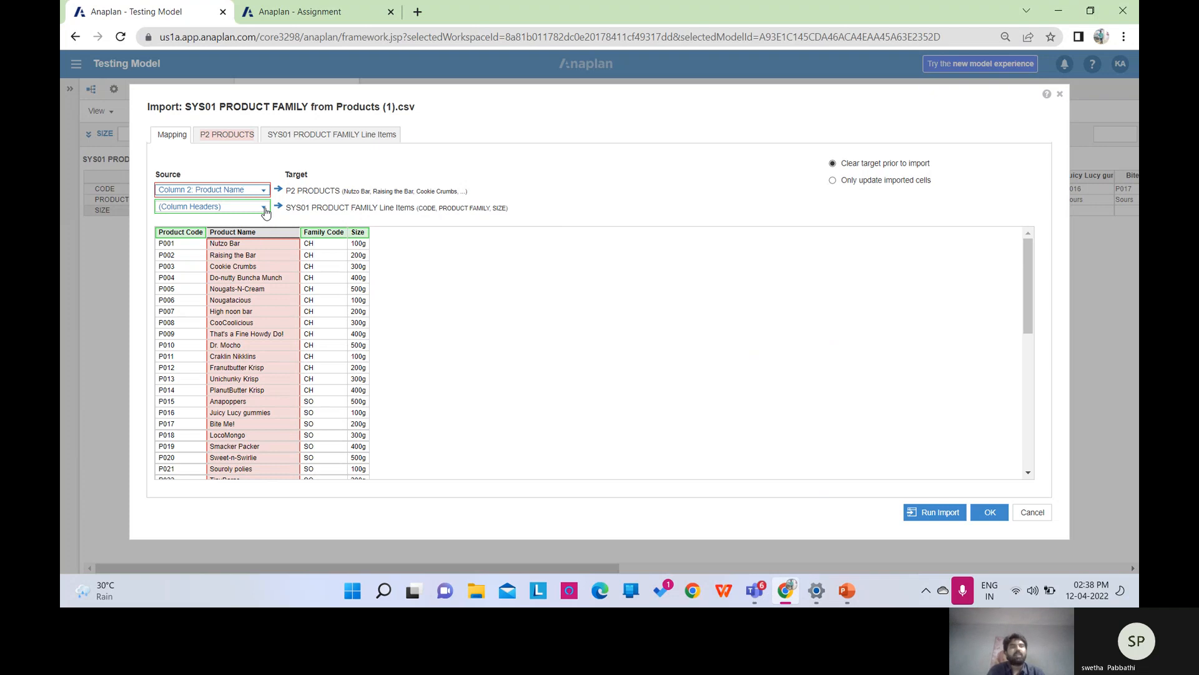
# Map only Size to SIZE, leaving Product Code and Family Code unmapped, and run the import.
pyautogui.click(302, 136)
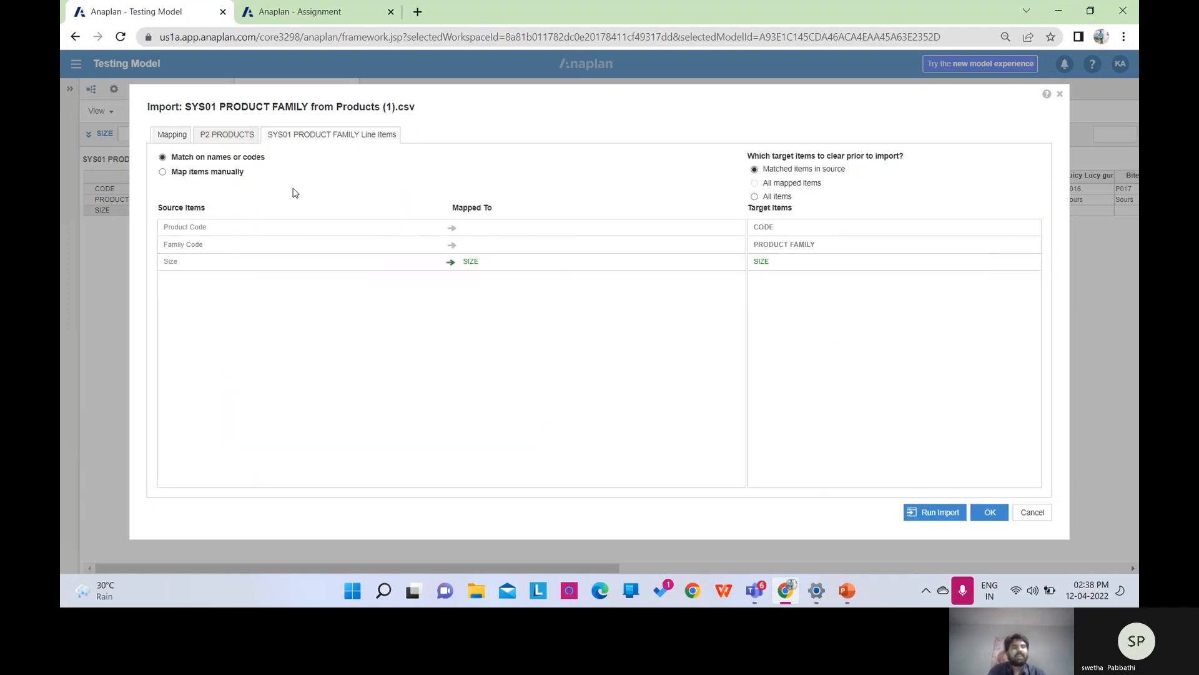
pyautogui.click(163, 172)
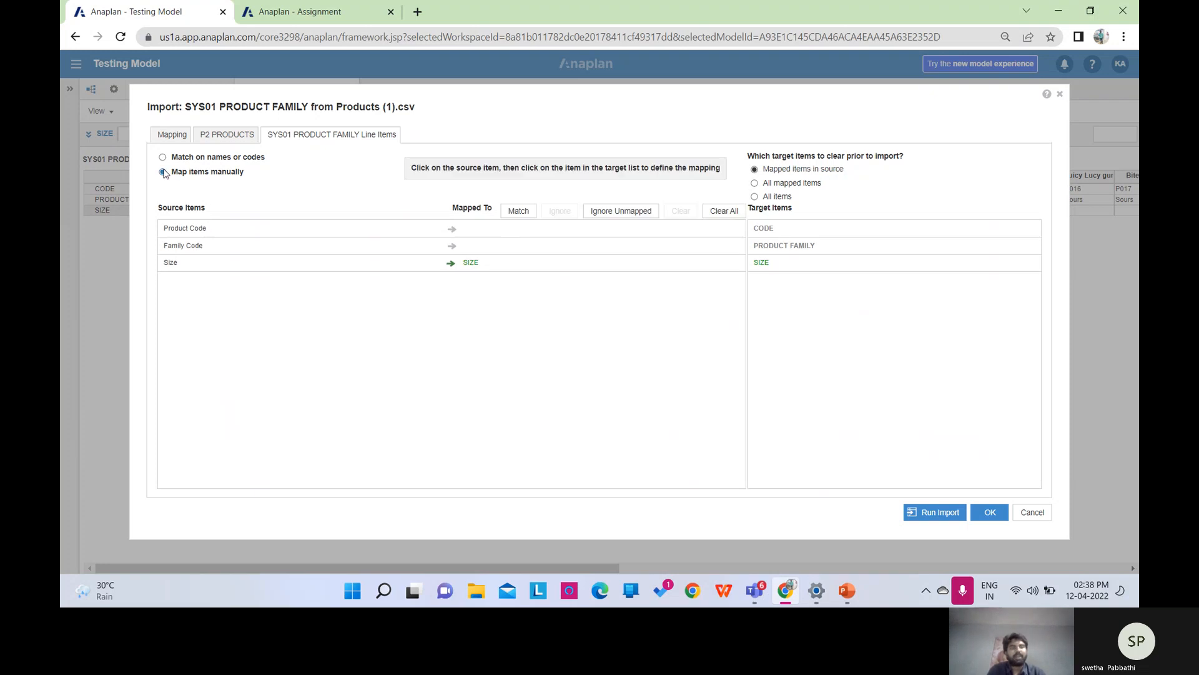
pyautogui.click(191, 232)
pyautogui.click(815, 230)
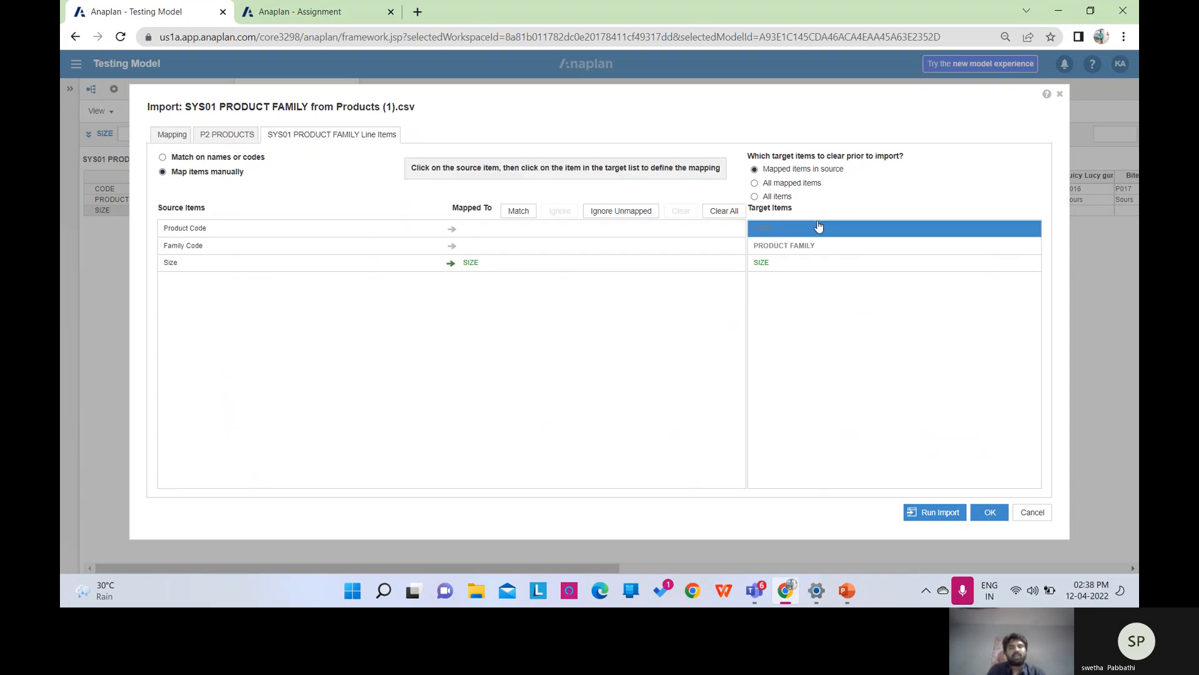
pyautogui.click(295, 247)
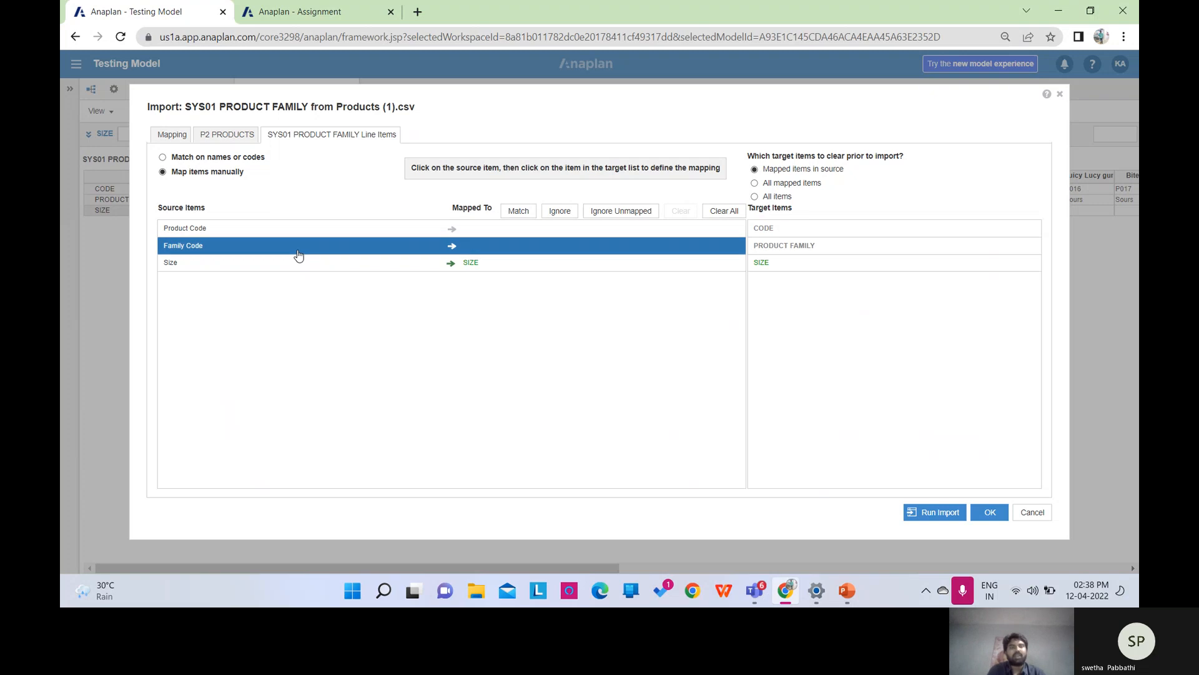
pyautogui.click(794, 245)
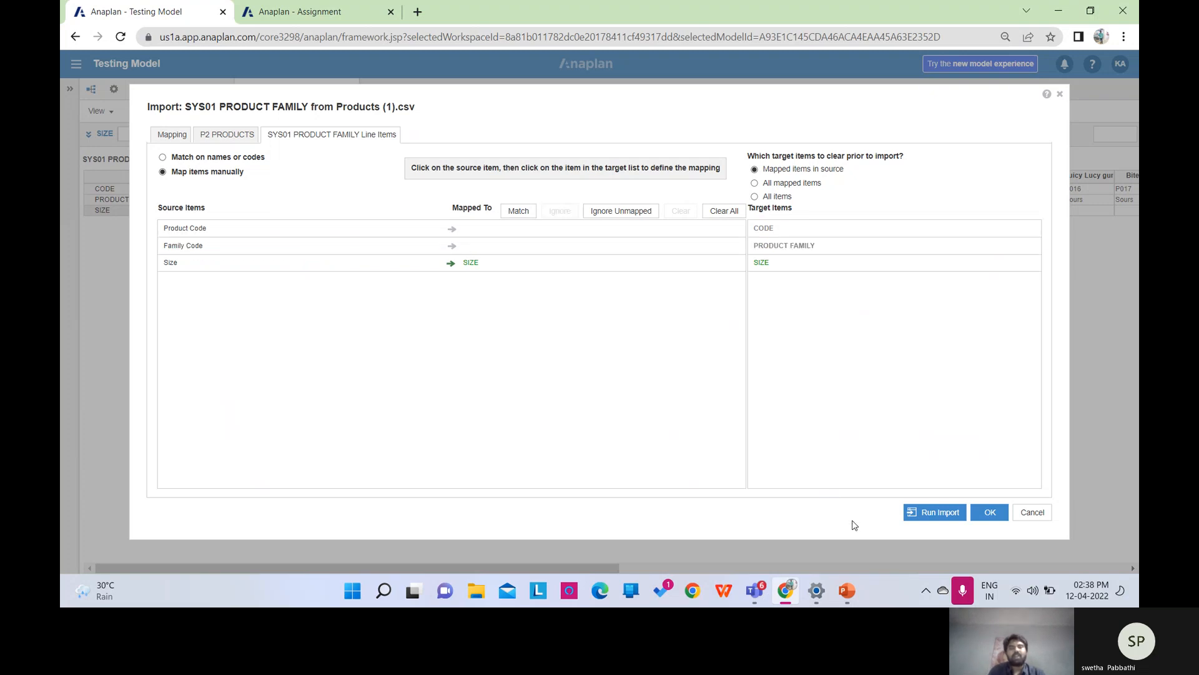
pyautogui.click(937, 519)
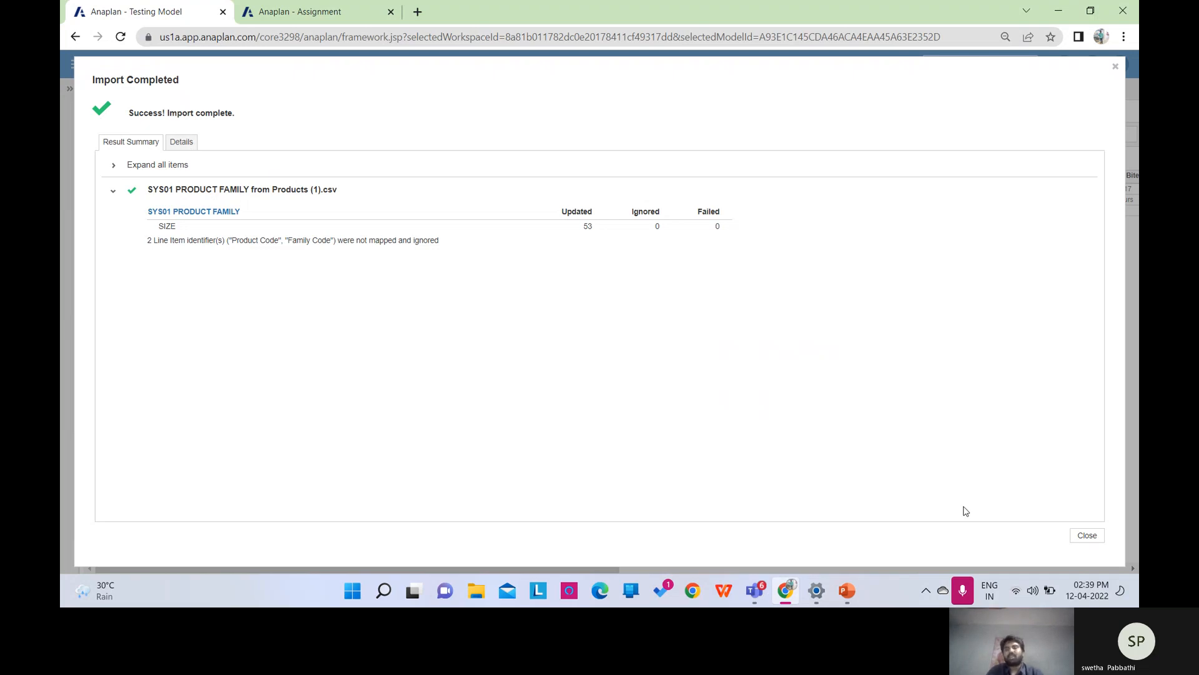
# Close the import results to view the SIZE row, then show the 'Copy Down /Copy Across' slide.
pyautogui.click(1086, 536)
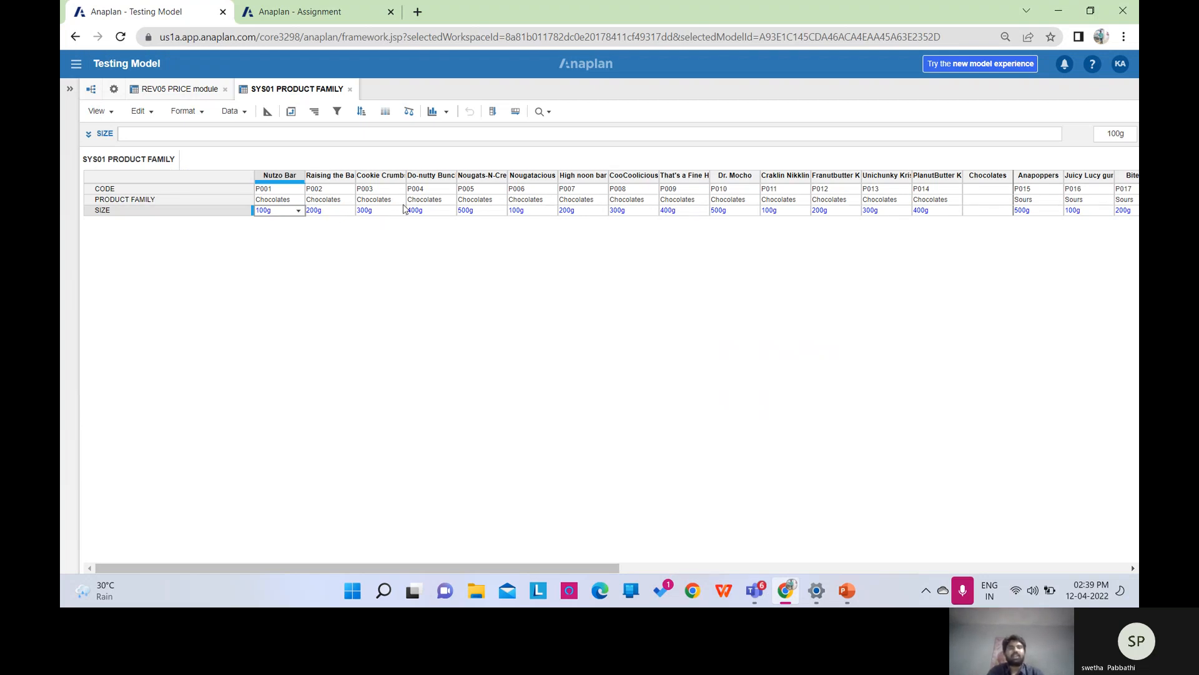
pyautogui.click(847, 591)
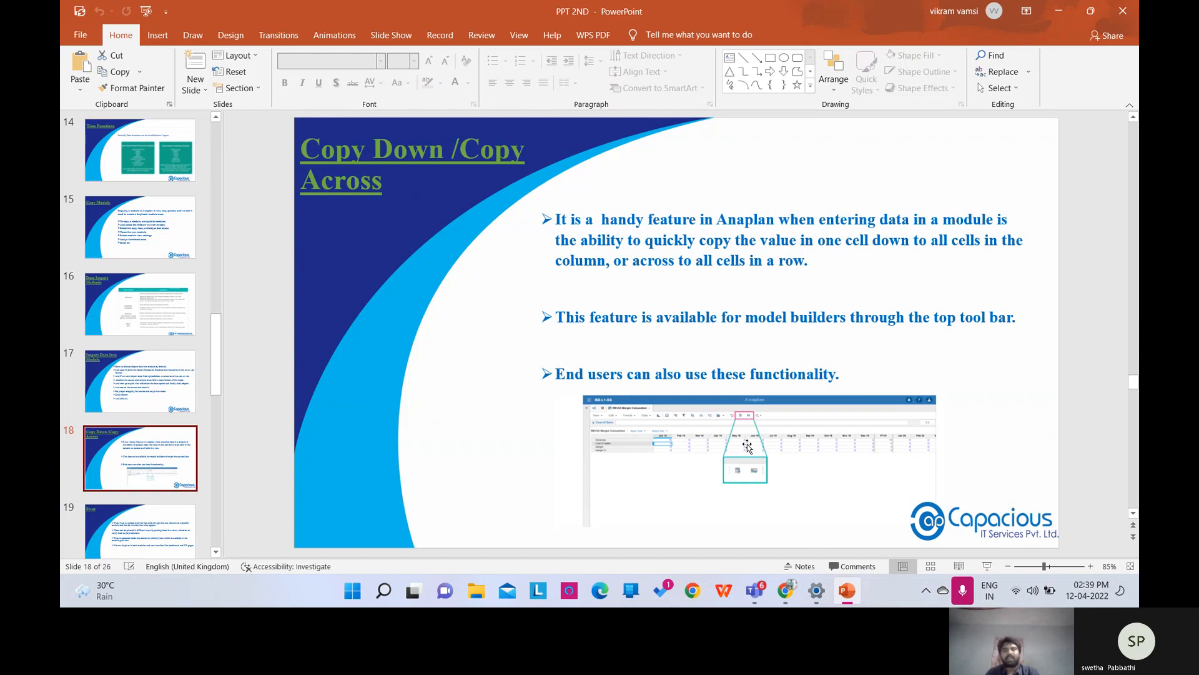
# Return to Anaplan and bring up the Testing Model's Model Settings modules list.
pyautogui.click(785, 591)
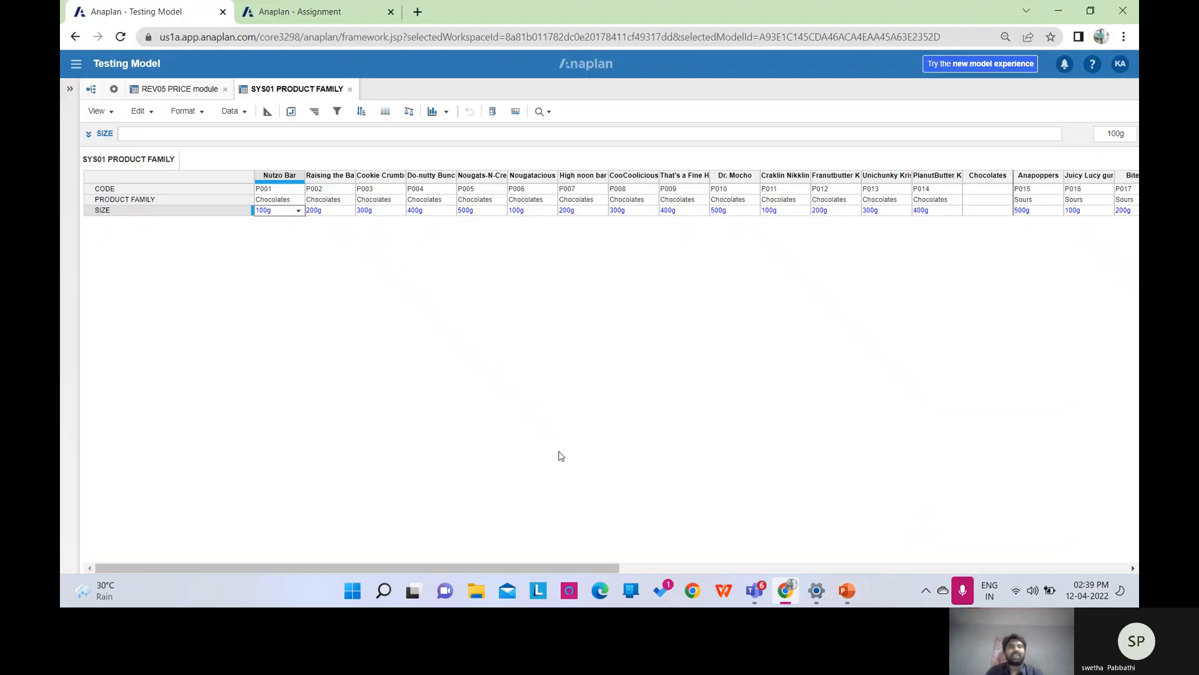
pyautogui.click(116, 91)
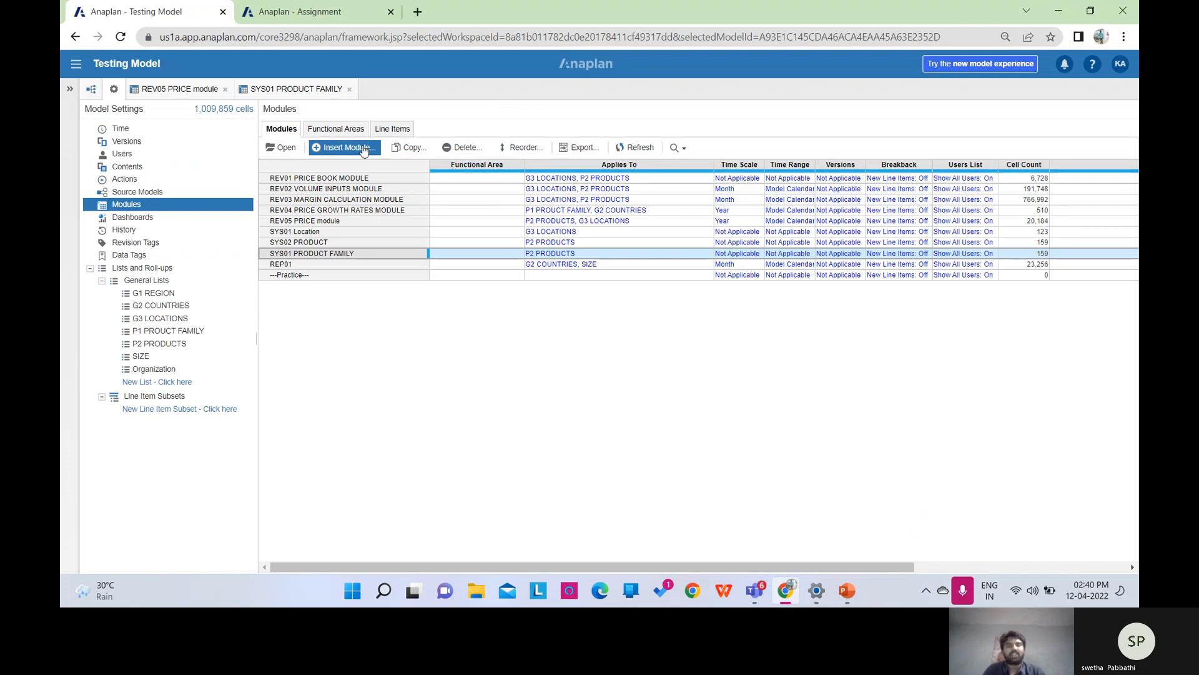
# Insert a module named 'Copy down/ copy across' with line items LINE1 to LINE4.
pyautogui.click(364, 150)
pyautogui.write('Copy')
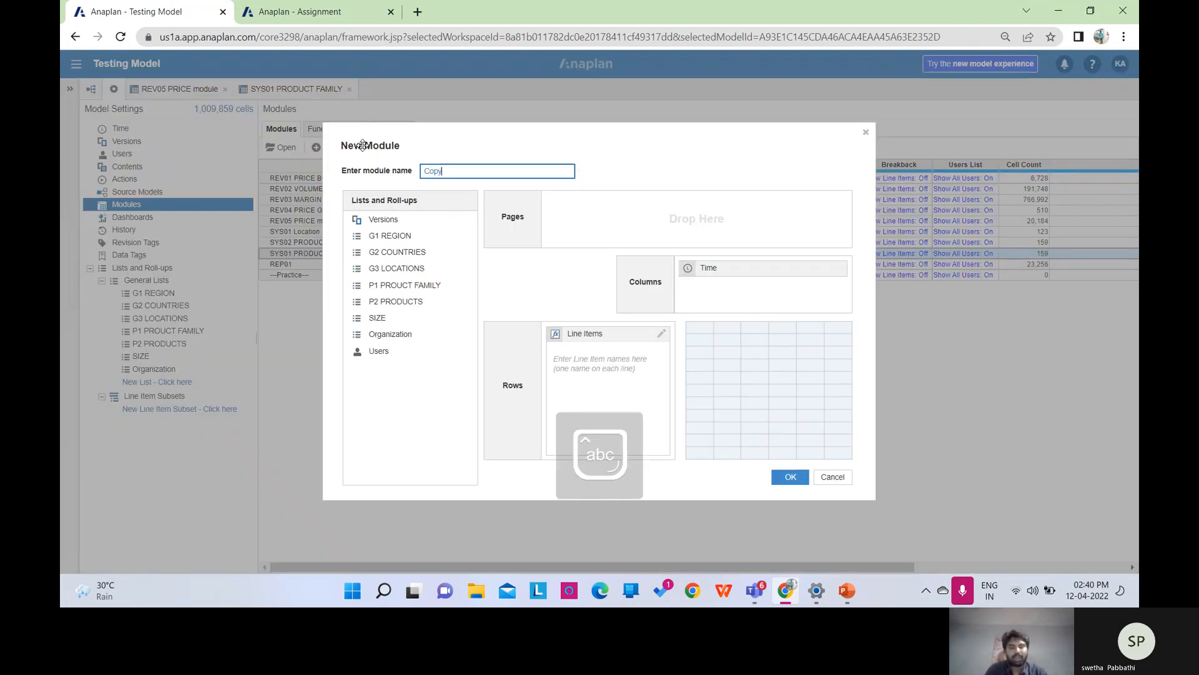
pyautogui.write(' down')
pyautogui.write('/ ')
pyautogui.write('cop')
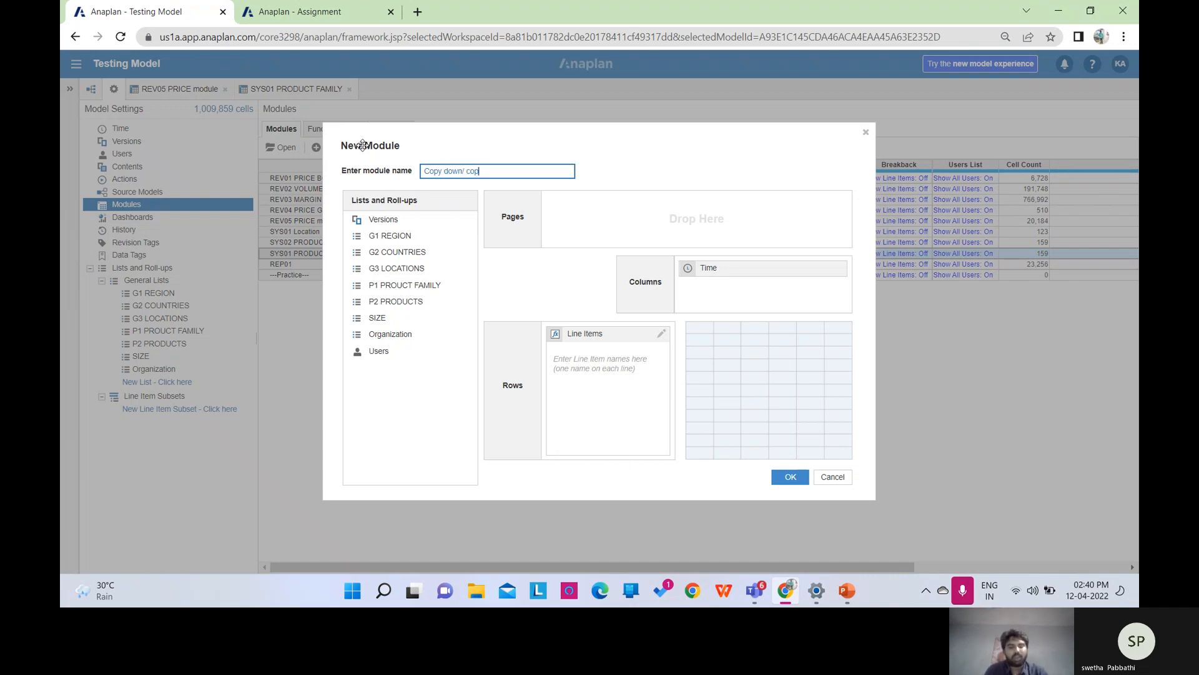
pyautogui.write('y across')
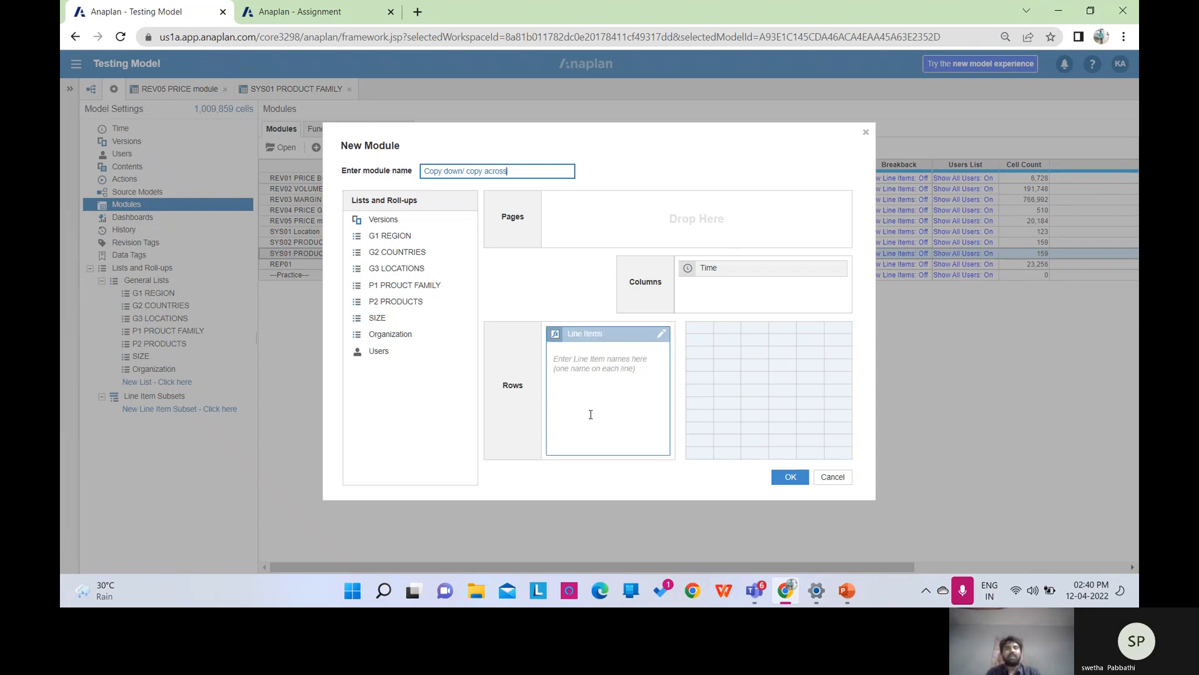
pyautogui.click(591, 360)
pyautogui.press('capslock')
pyautogui.write('LI')
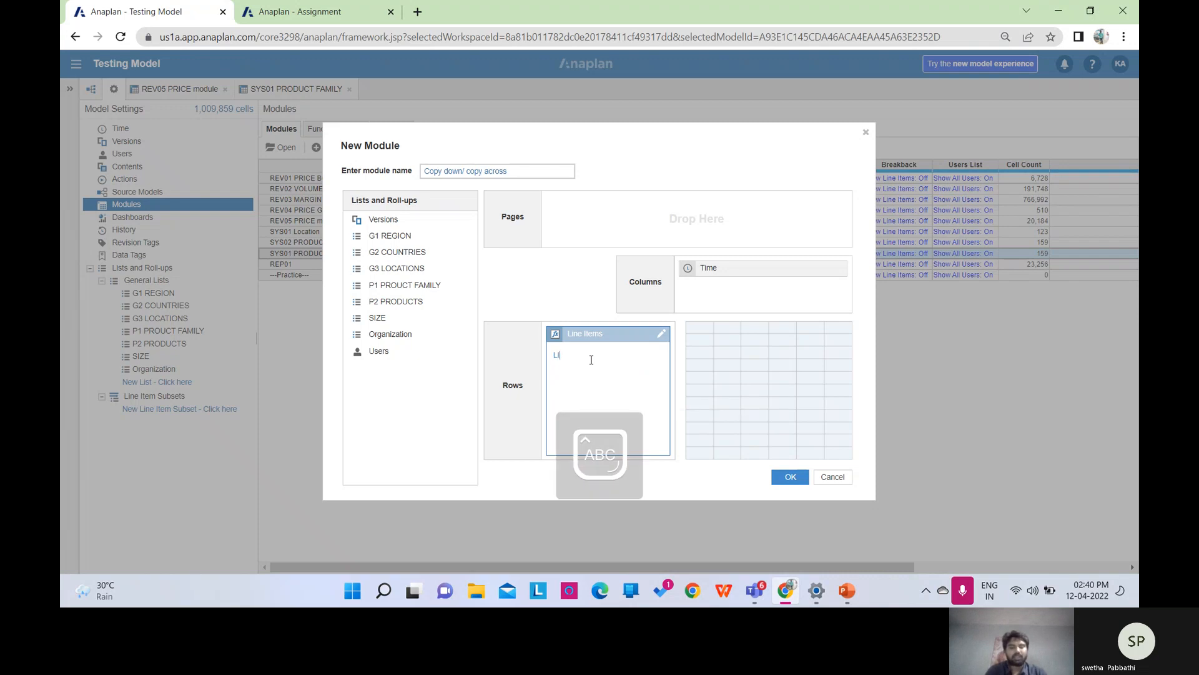
pyautogui.write('NE1')
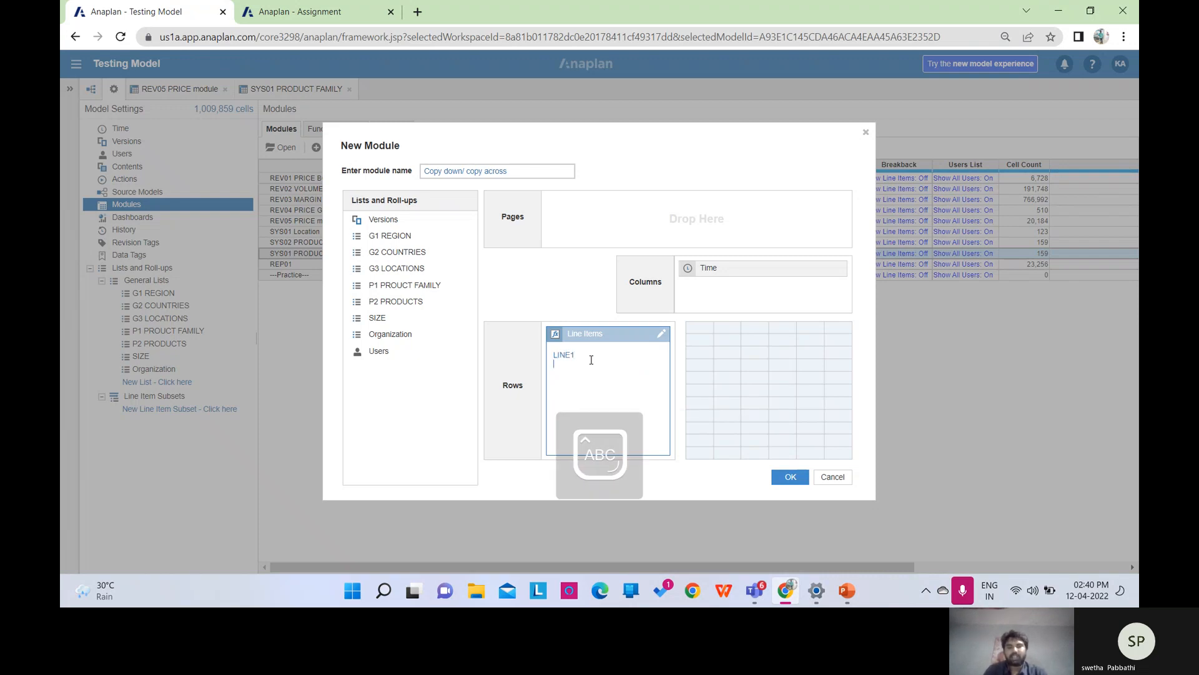
pyautogui.press('Return')
pyautogui.write('LINE')
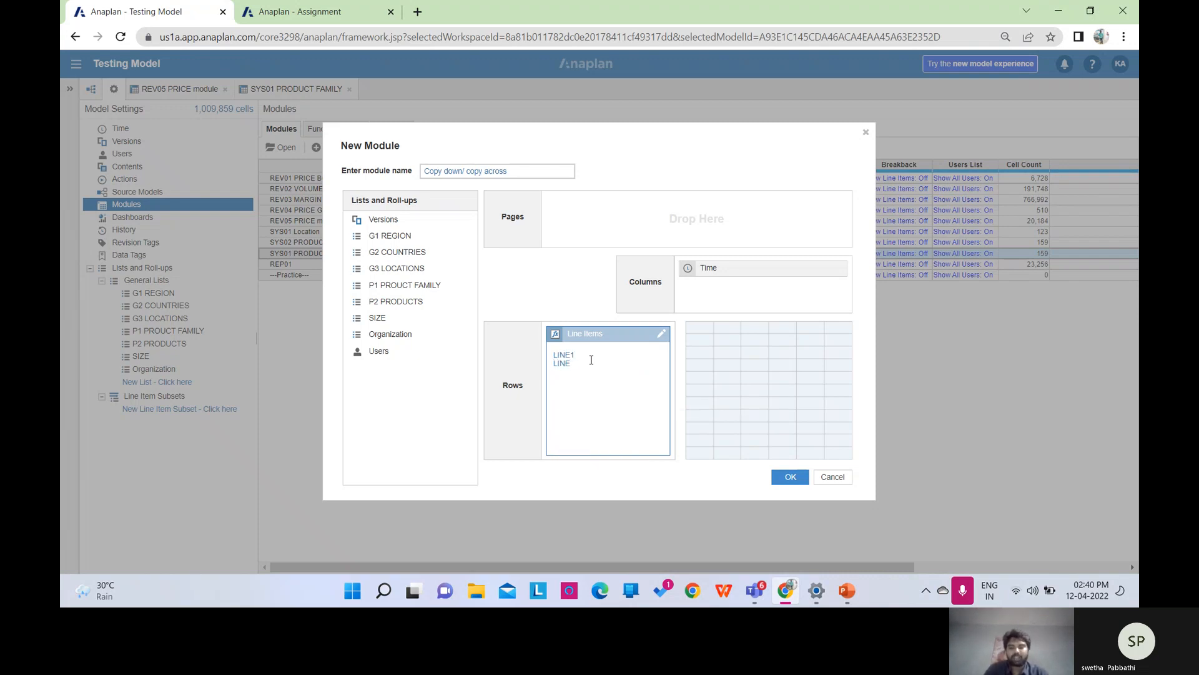
pyautogui.write('2')
pyautogui.press('Return')
pyautogui.write('LINE3')
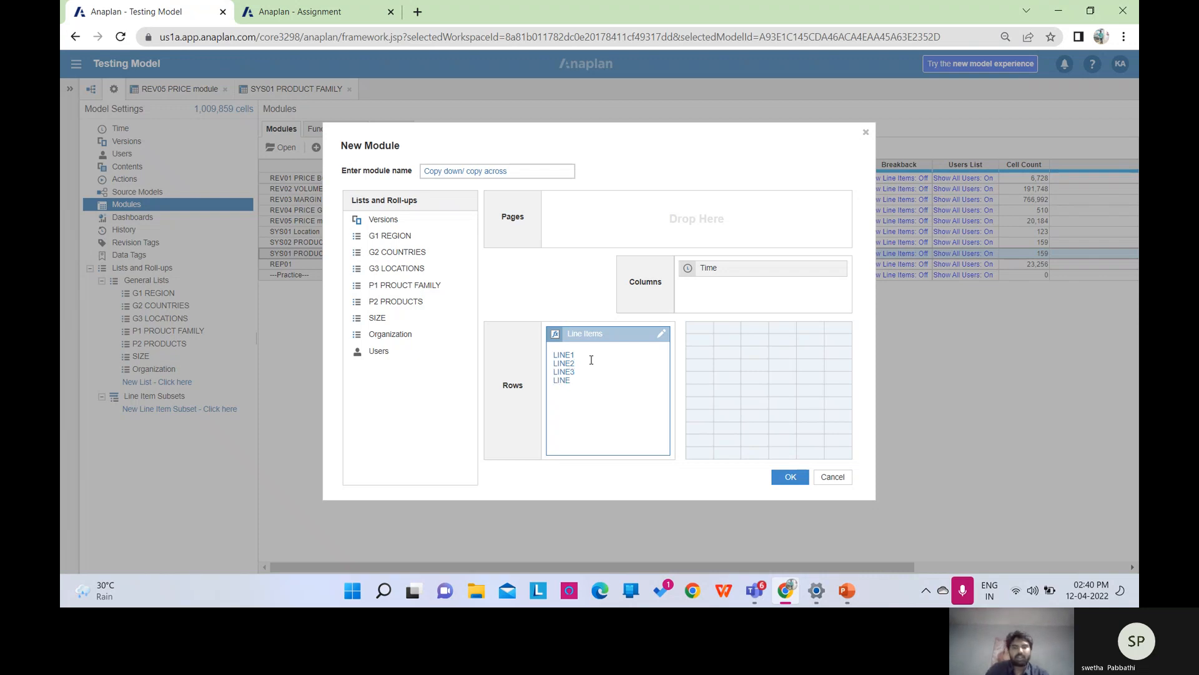
pyautogui.click(790, 479)
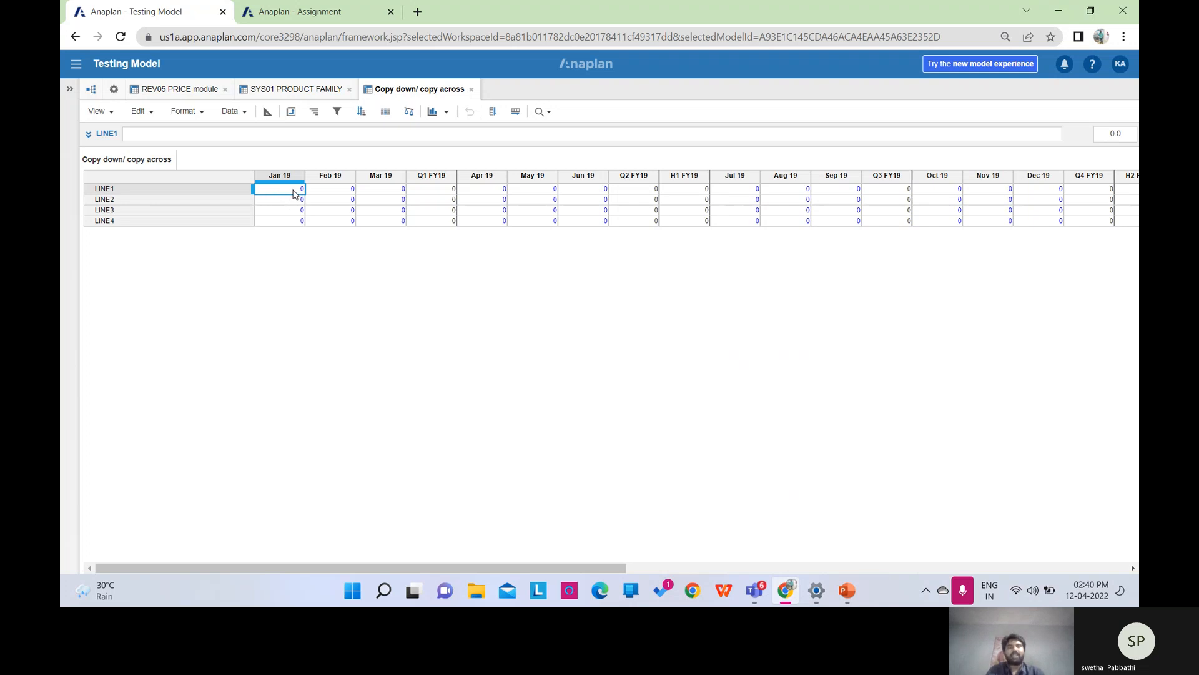
# Enter 5 in LINE1 for Jan 19, copy it across all months and down to LINE2–LINE4.
pyautogui.write('5')
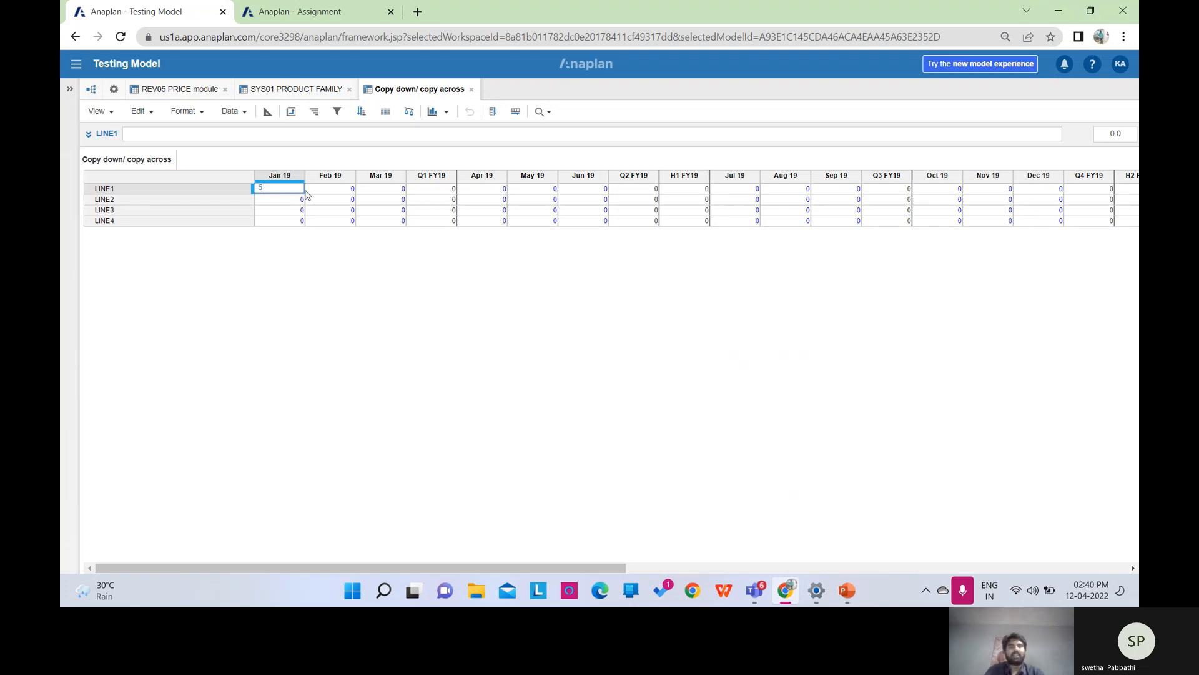
pyautogui.press('Return')
pyautogui.click(291, 190)
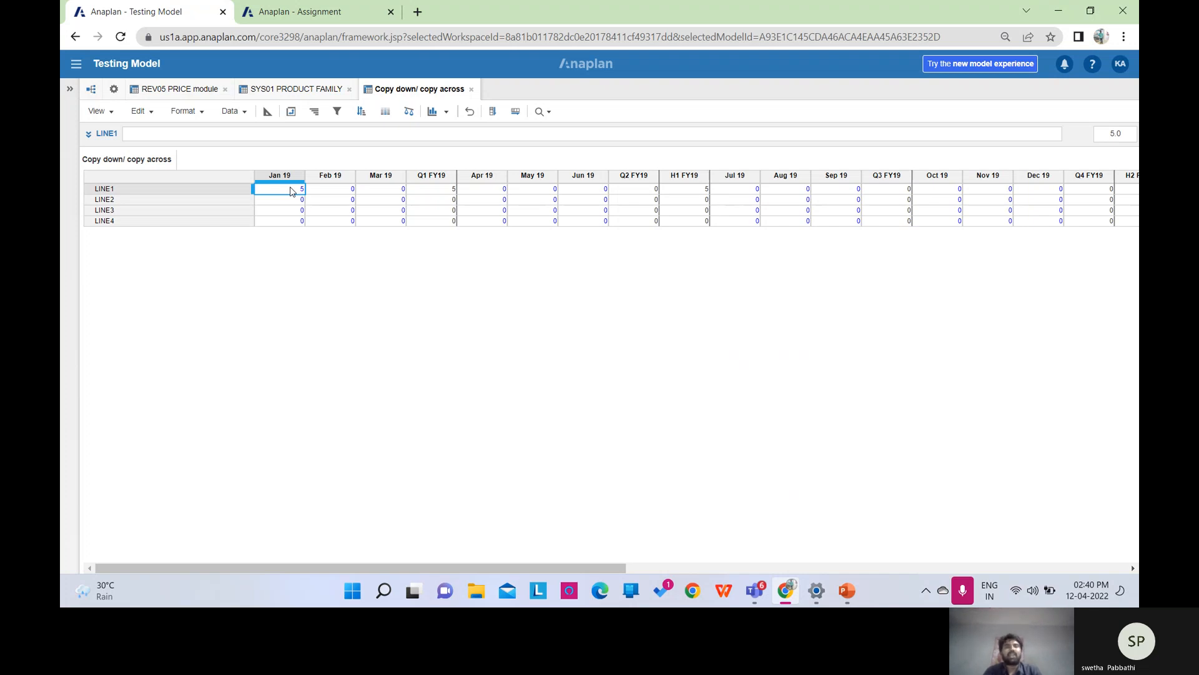
pyautogui.click(511, 114)
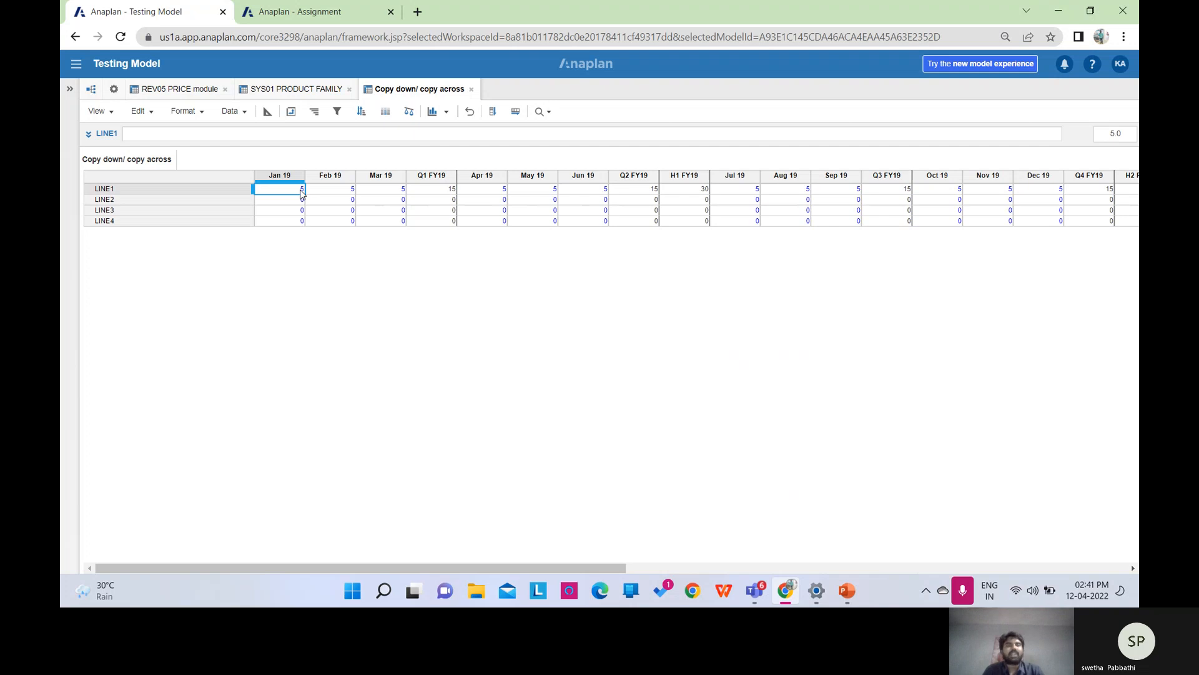
pyautogui.click(493, 121)
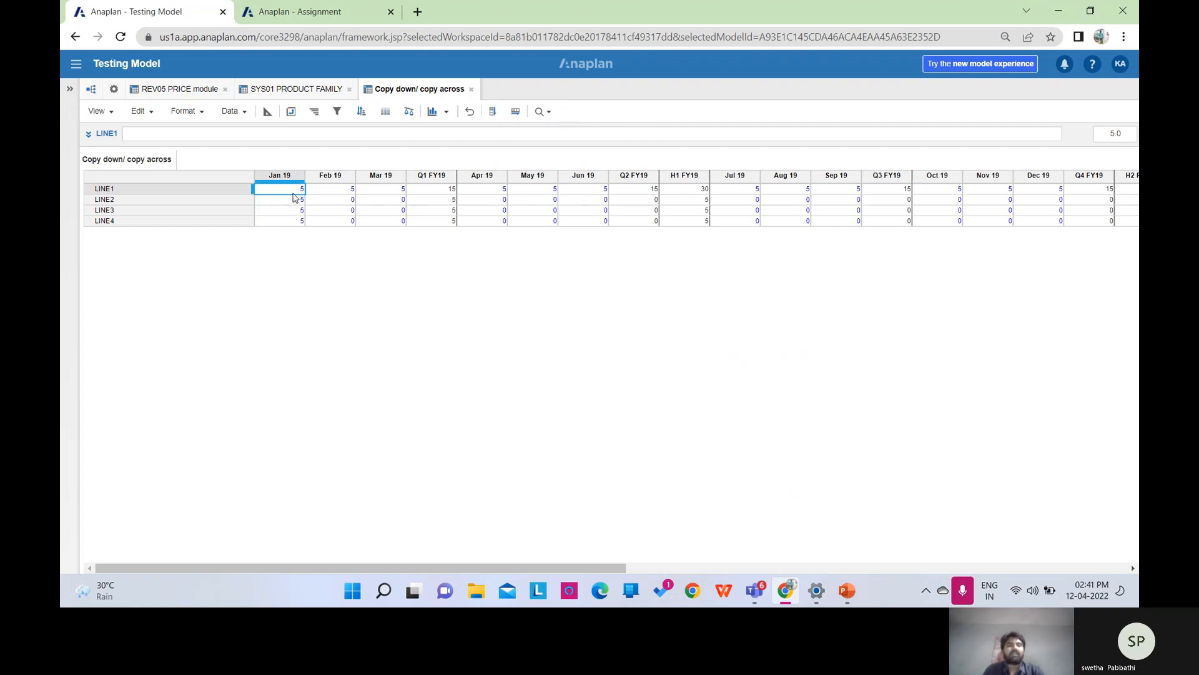
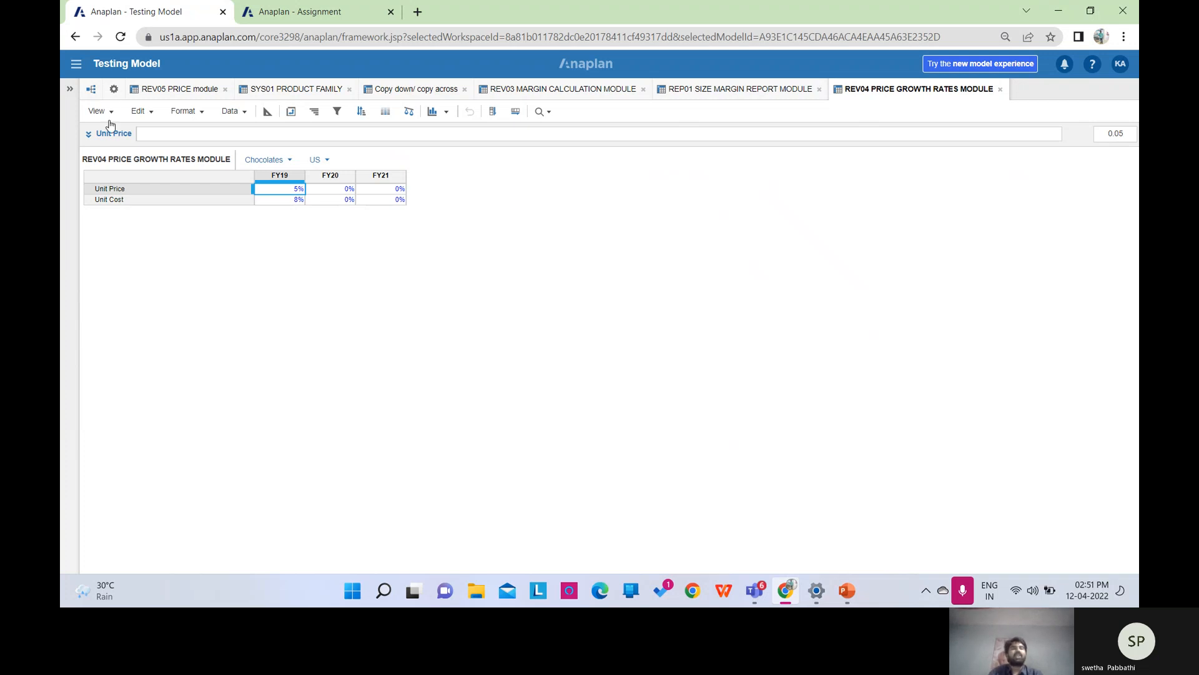
# Open the Testing Model's Model Settings to list all of its modules.
pyautogui.click(114, 93)
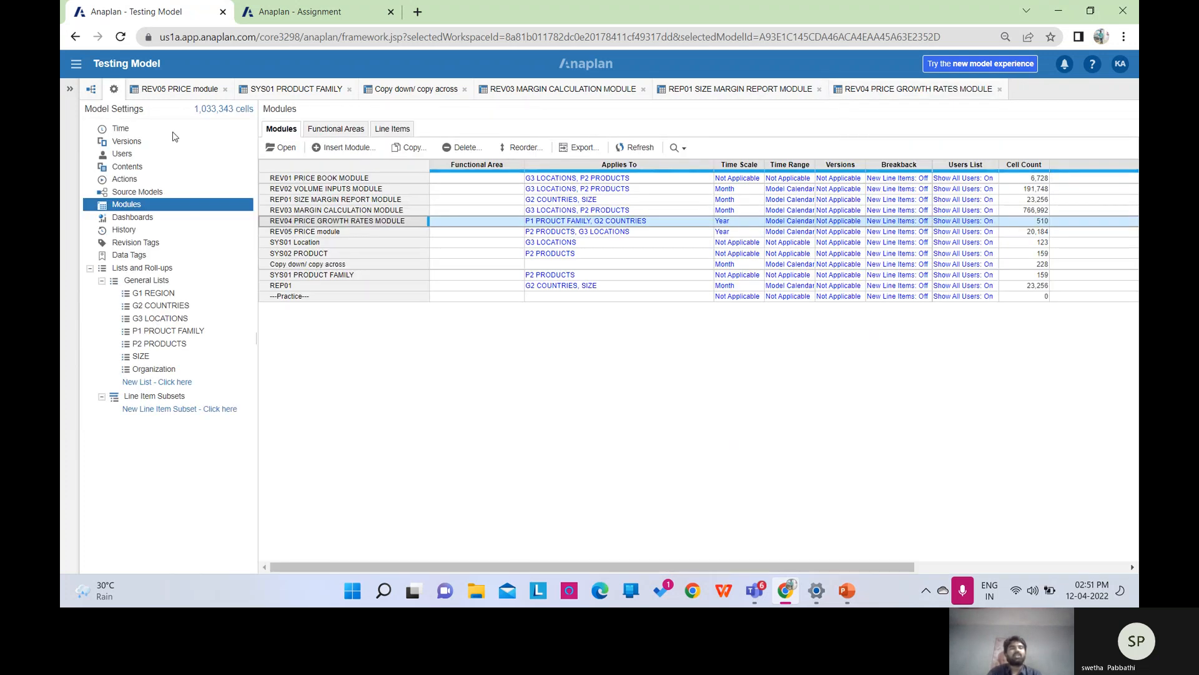
# Create REV05 PRICE GROWTH STAGING MODULE with G3 LOCATIONS and P2 PRODUCTS pages, Time, and UNIT PRICE and UNIT COST line items.
pyautogui.click(348, 146)
pyautogui.write('RE')
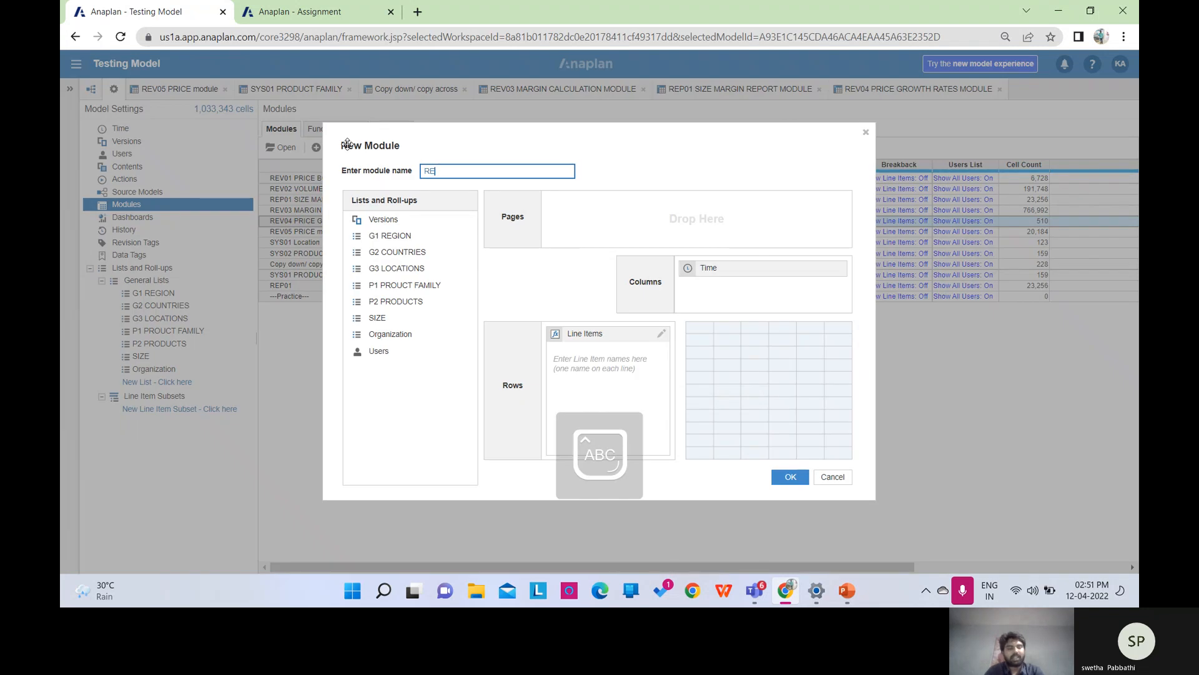
pyautogui.write('V05')
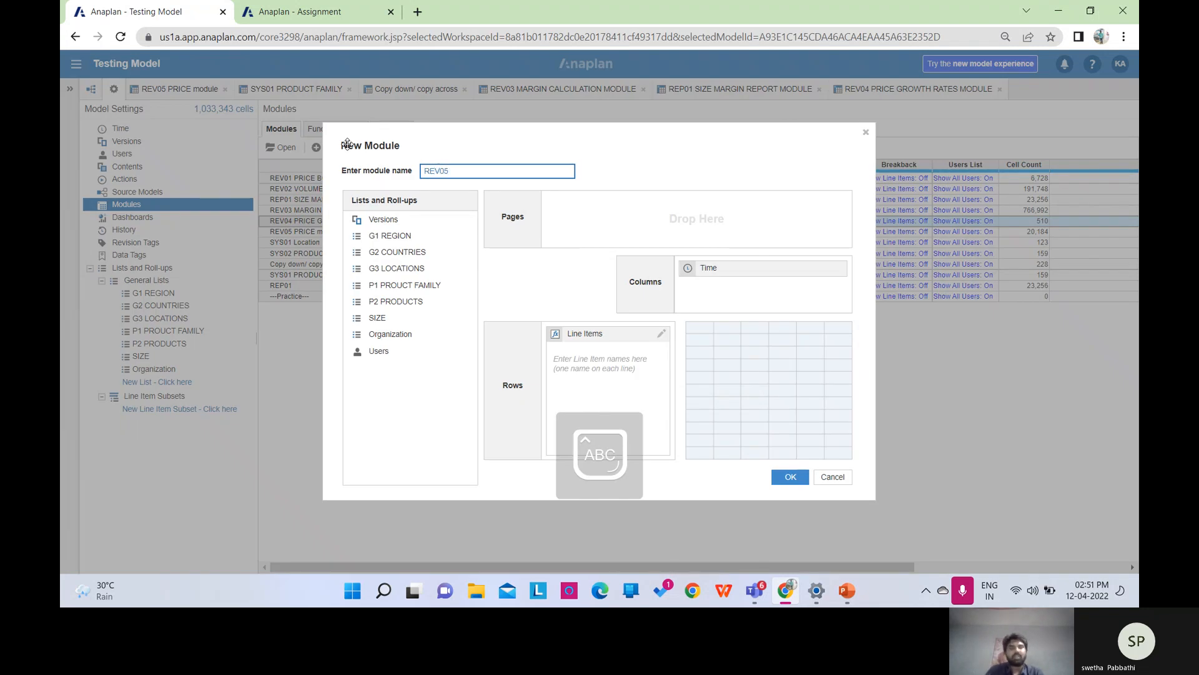
pyautogui.write(' PR')
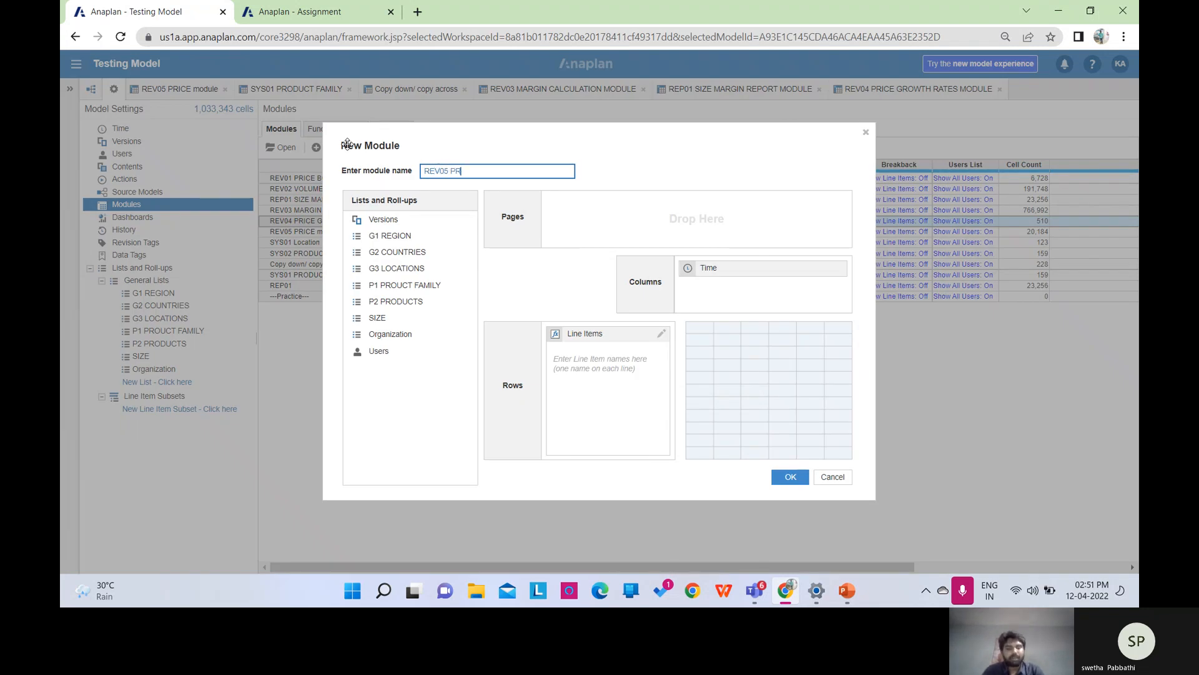
pyautogui.write('ICE GROWTH STAG')
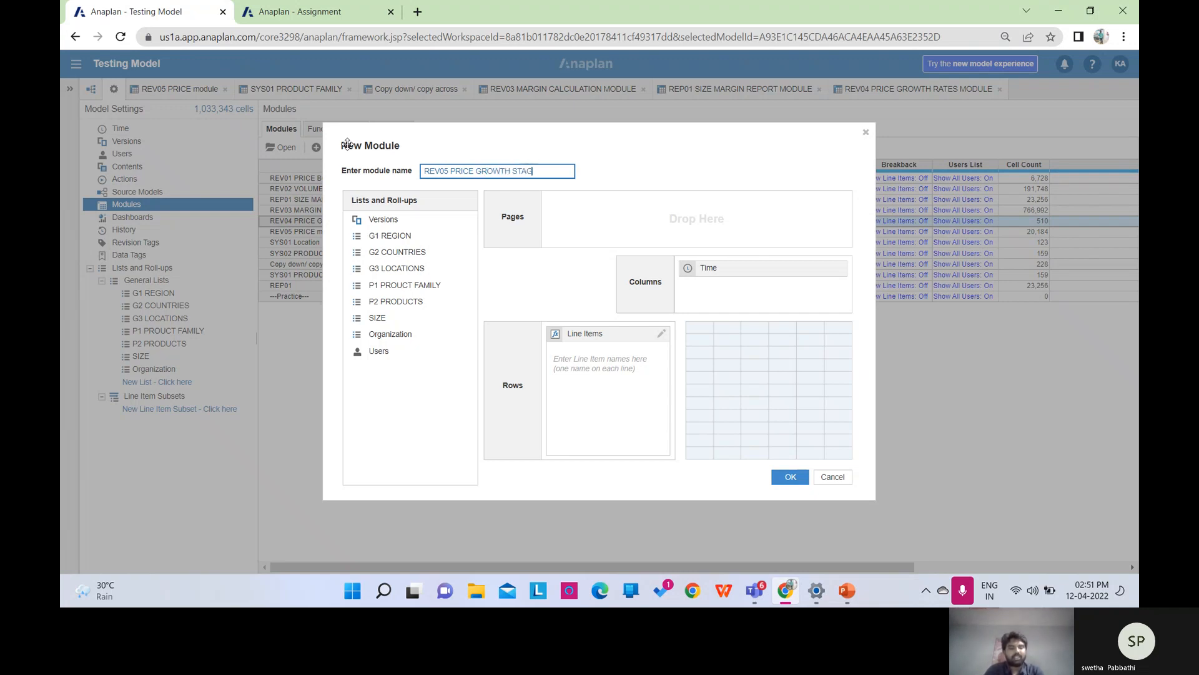
pyautogui.write('ING MODULE')
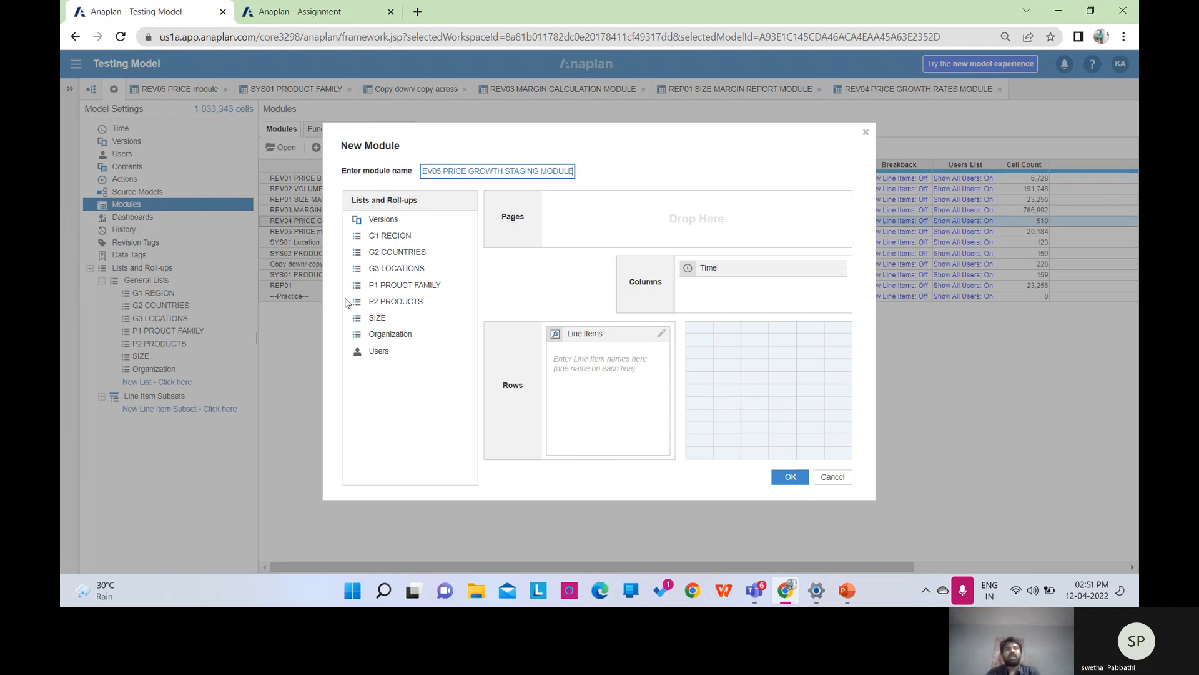
pyautogui.click(394, 270)
pyautogui.moveTo(394, 269); pyautogui.dragTo(587, 204)
pyautogui.moveTo(446, 284); pyautogui.dragTo(749, 225)
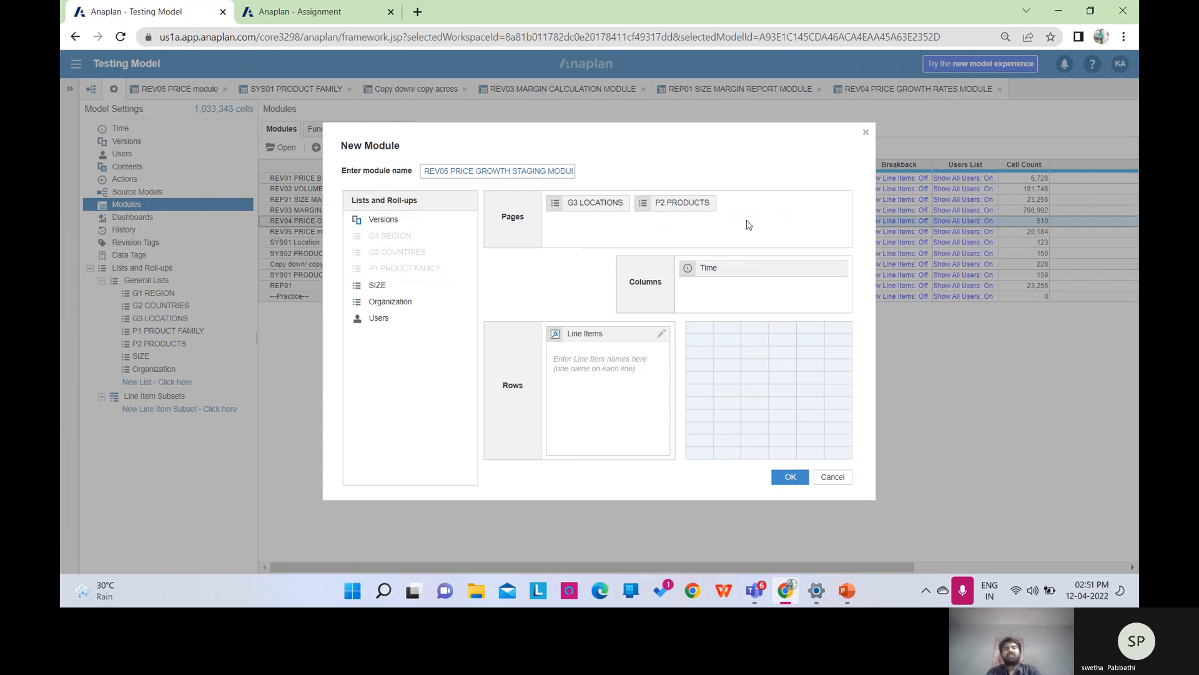
pyautogui.click(754, 267)
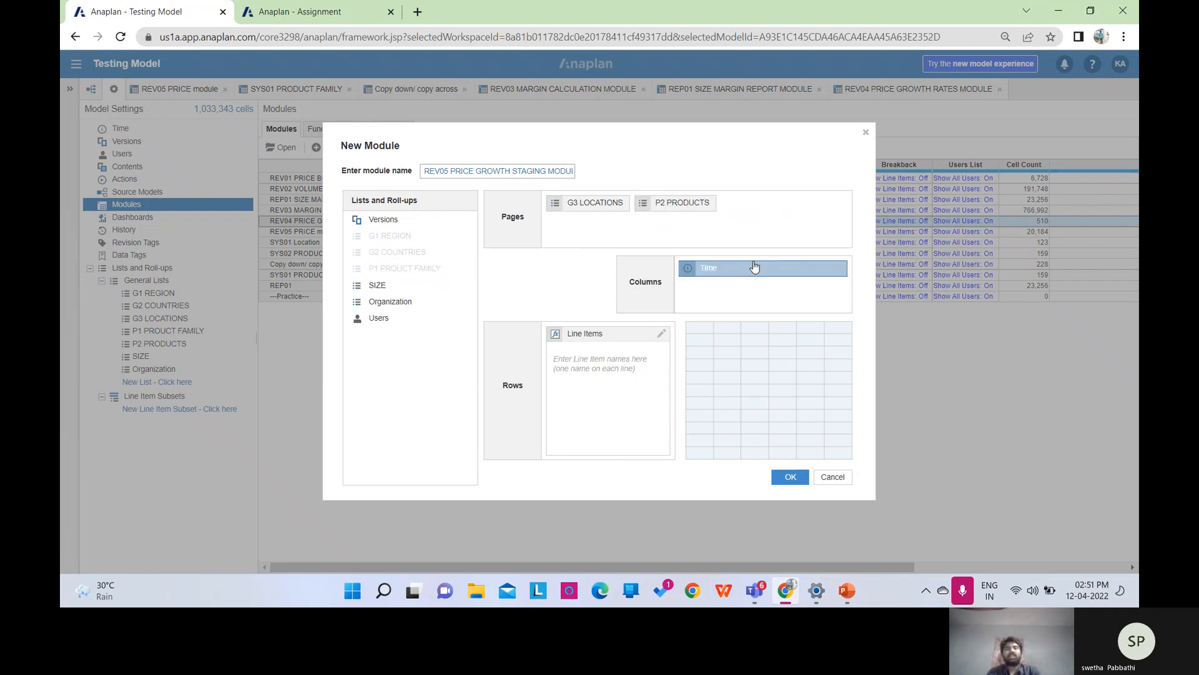
pyautogui.click(618, 350)
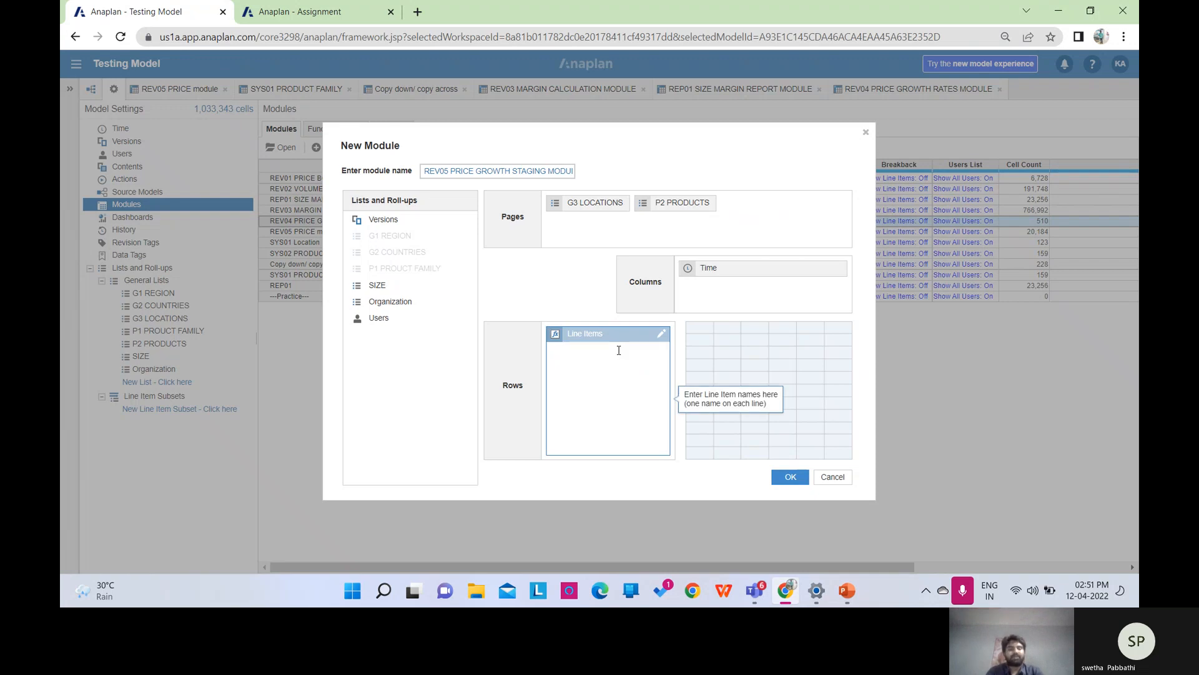
pyautogui.press('capslock')
pyautogui.write('U')
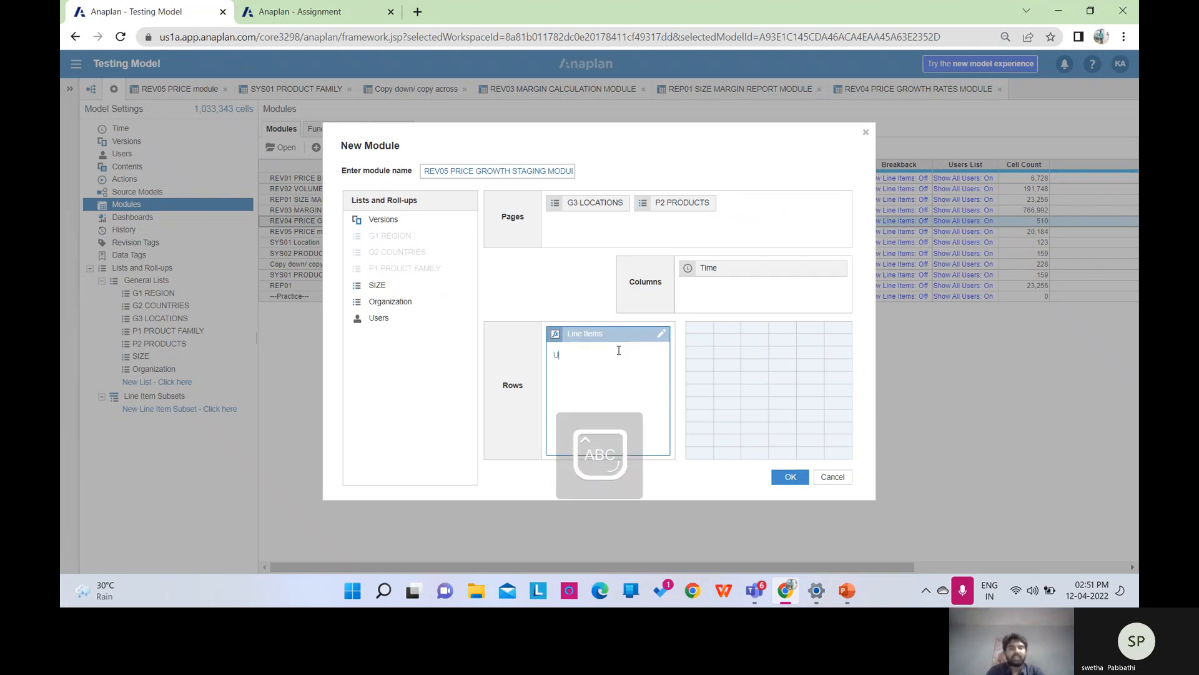
pyautogui.write('NIT PRICE')
pyautogui.press('Return')
pyautogui.write('UNIT')
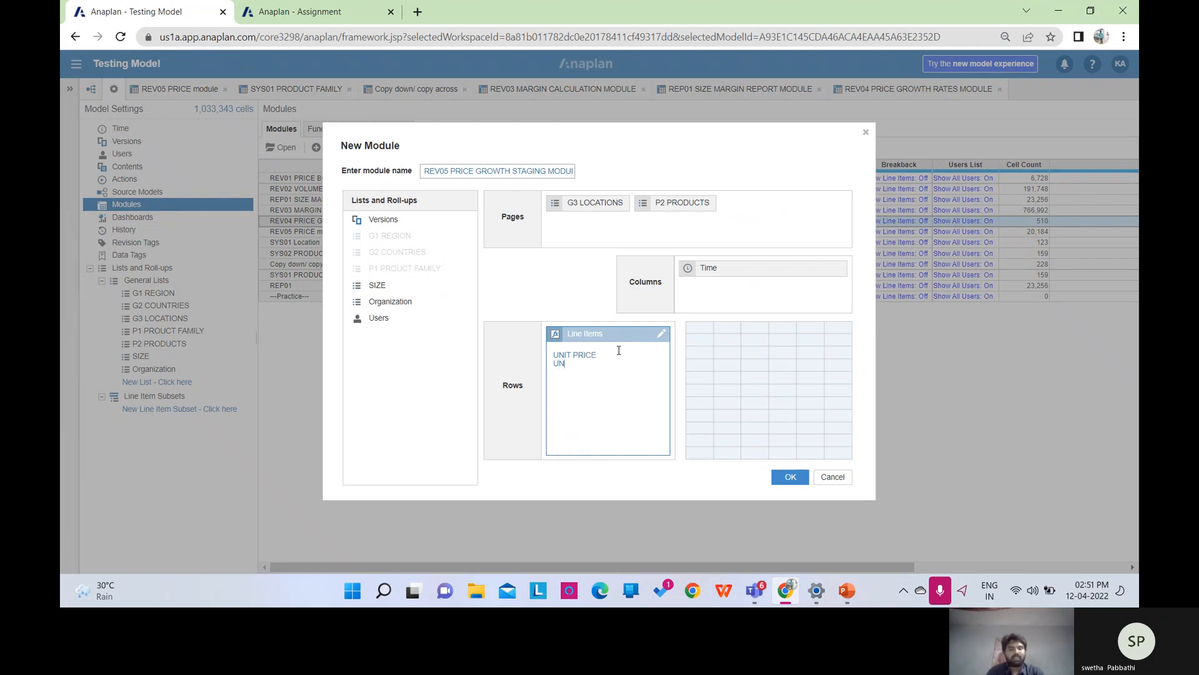
pyautogui.write(' COST')
pyautogui.click(786, 476)
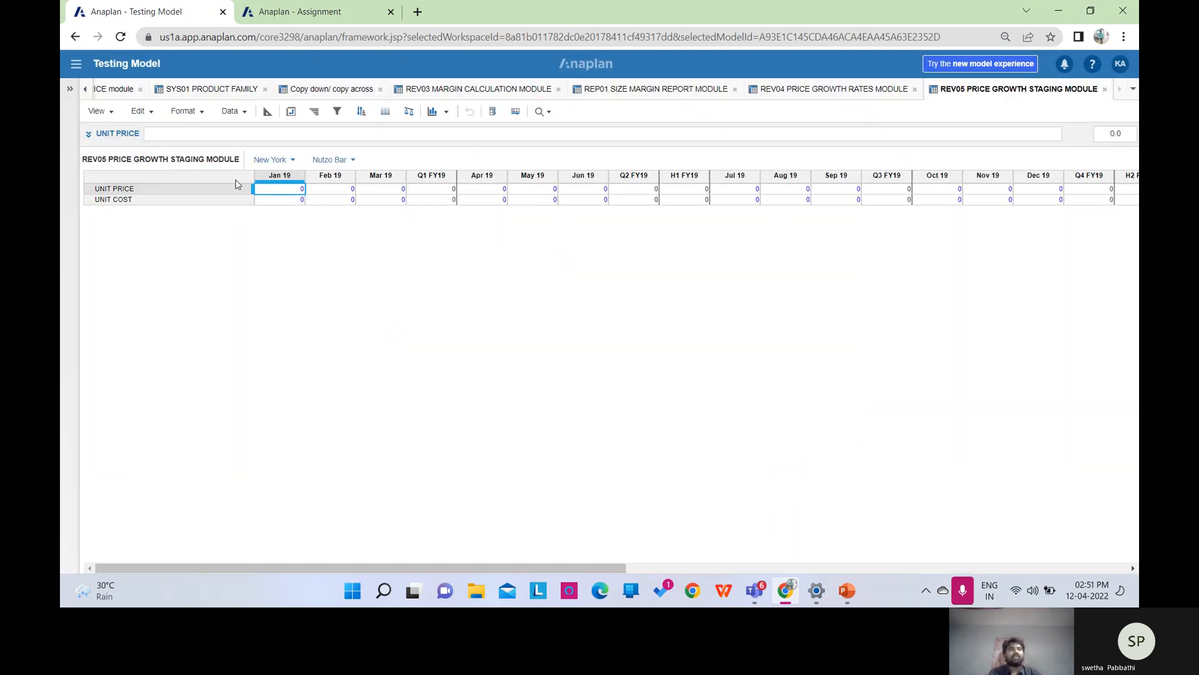
# Format UNIT PRICE as a percentage with 2 minimum significant digits.
pyautogui.click(268, 111)
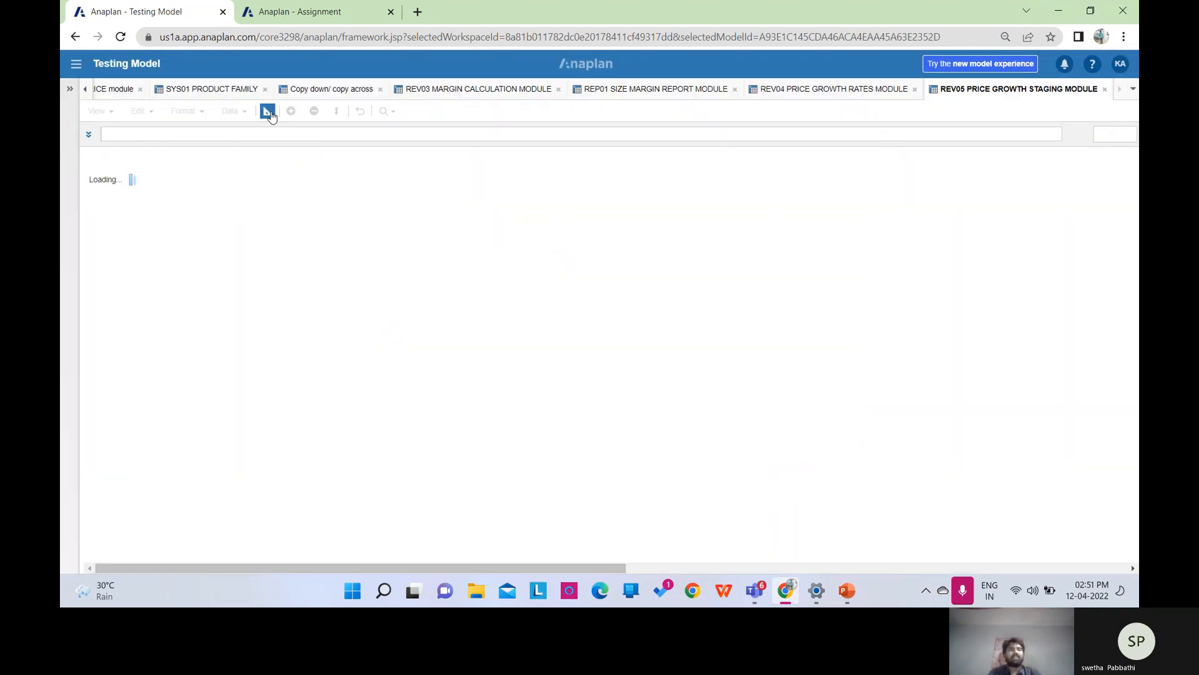
pyautogui.click(283, 200)
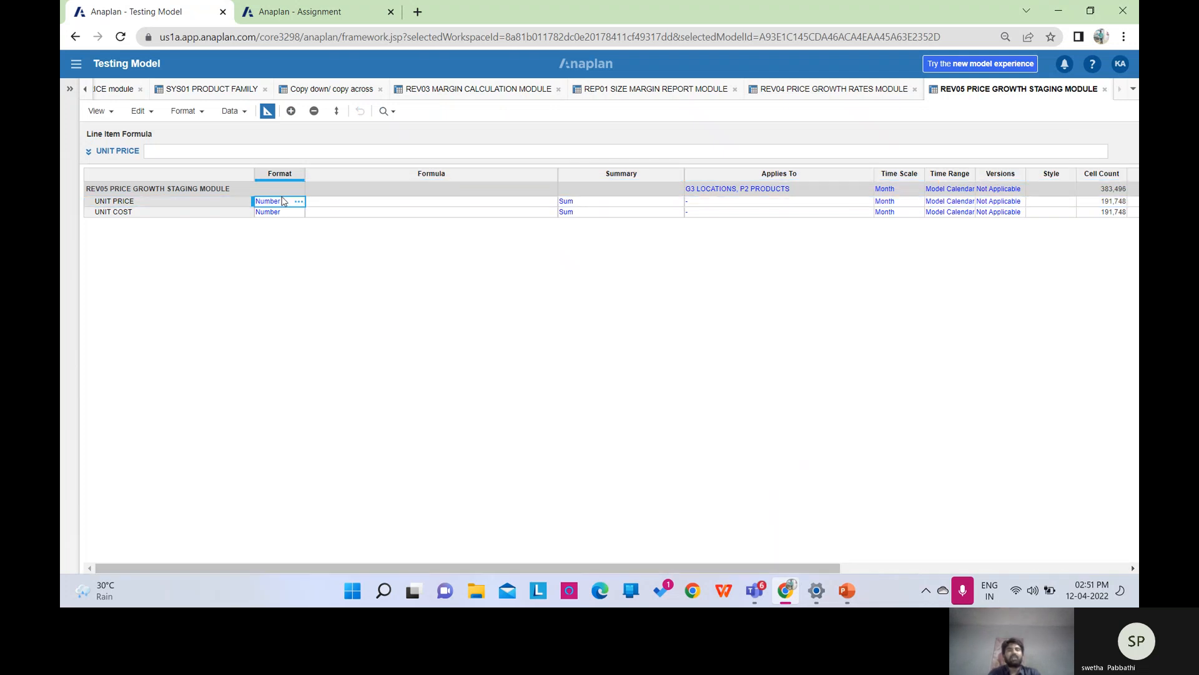
pyautogui.click(298, 201)
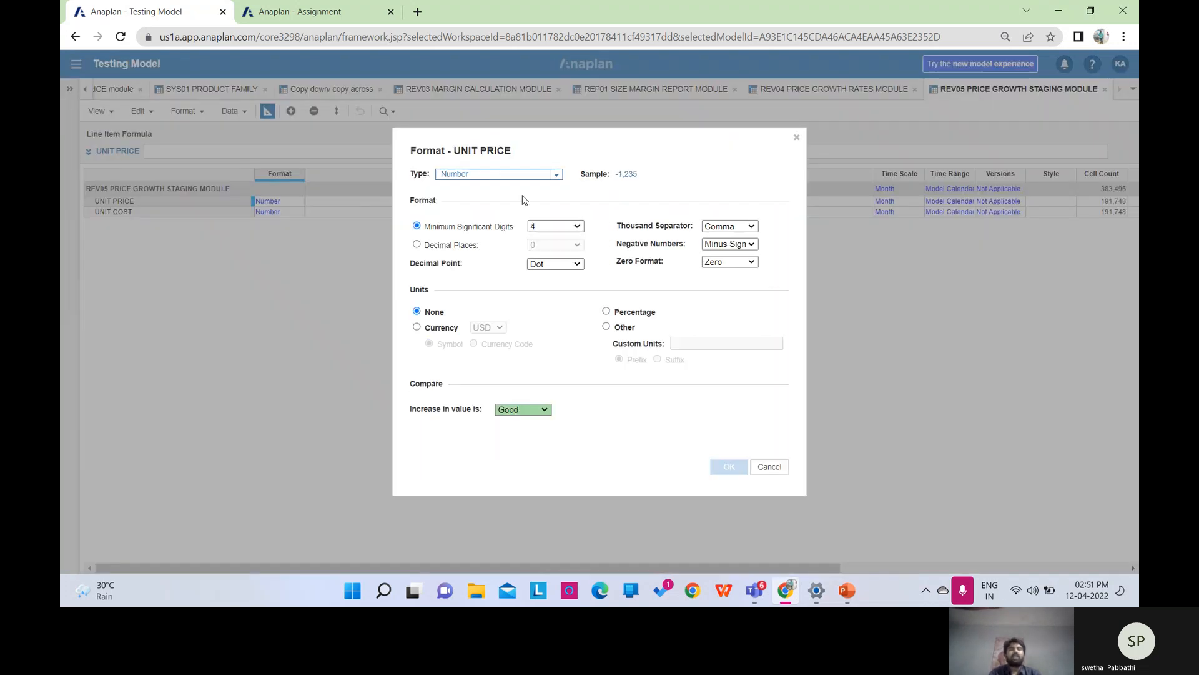
pyautogui.click(607, 311)
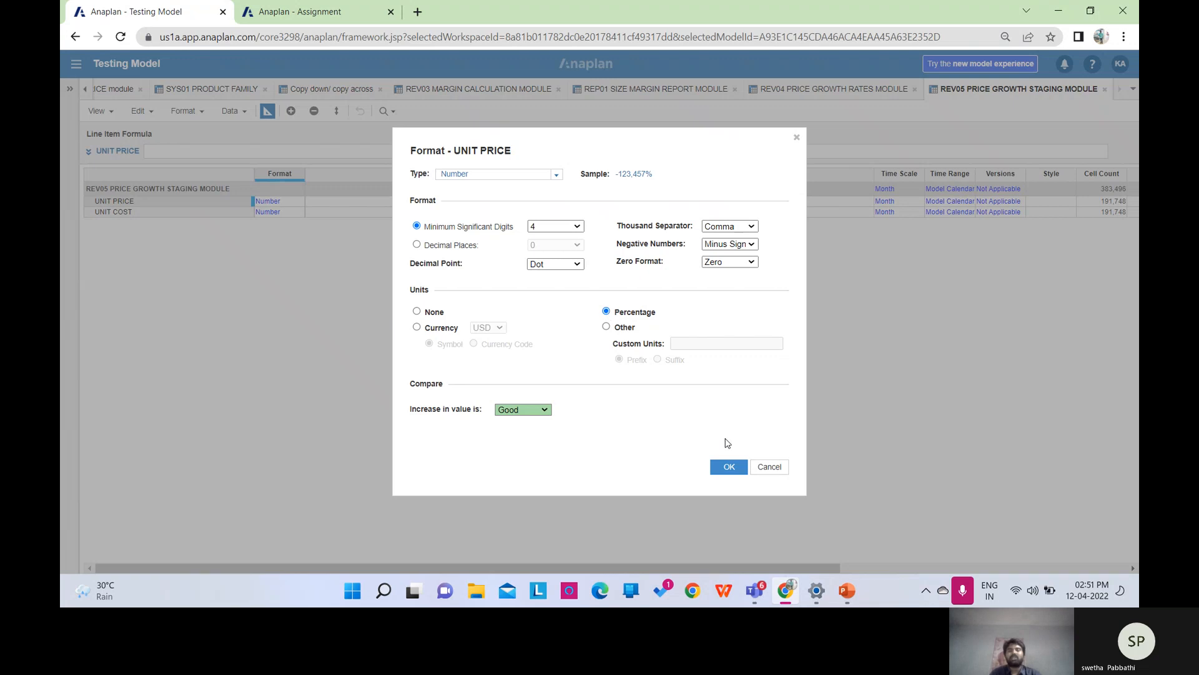
pyautogui.click(579, 226)
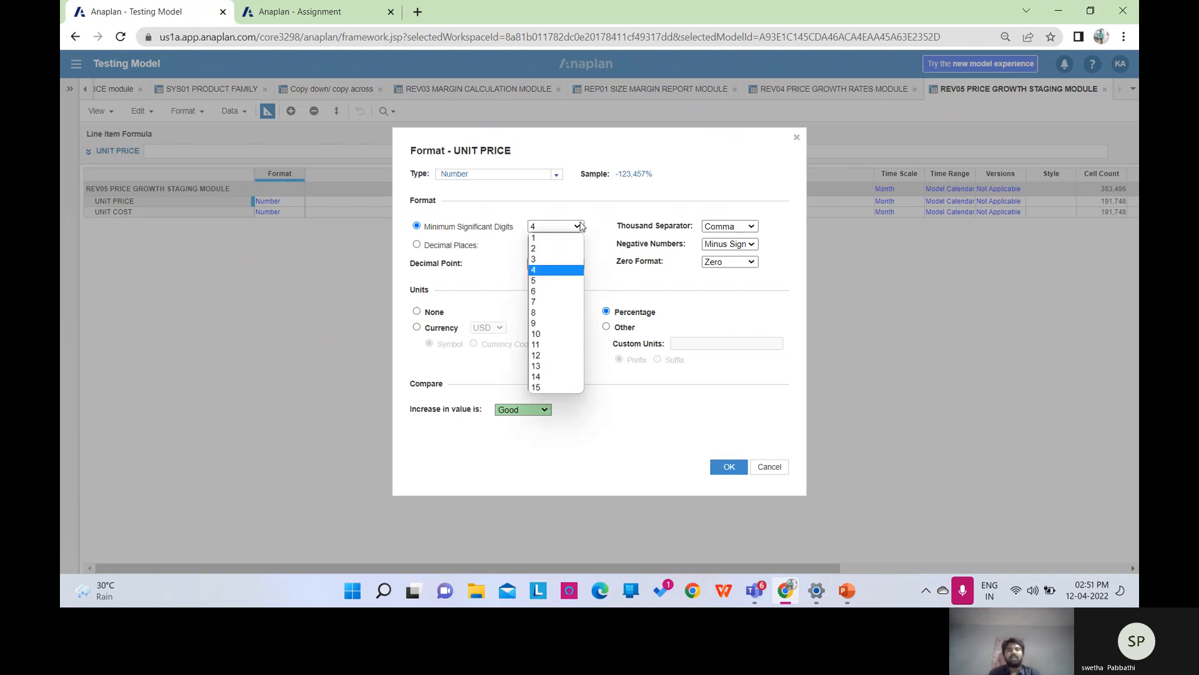
pyautogui.click(548, 248)
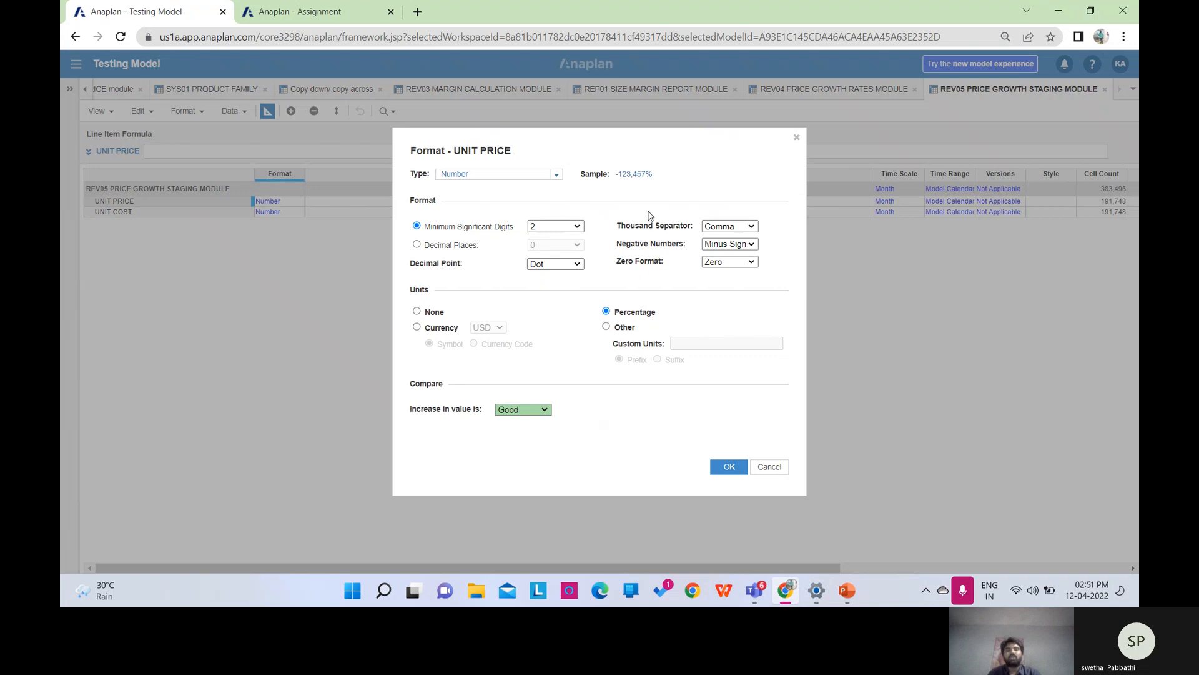
pyautogui.click(722, 469)
pyautogui.click(718, 390)
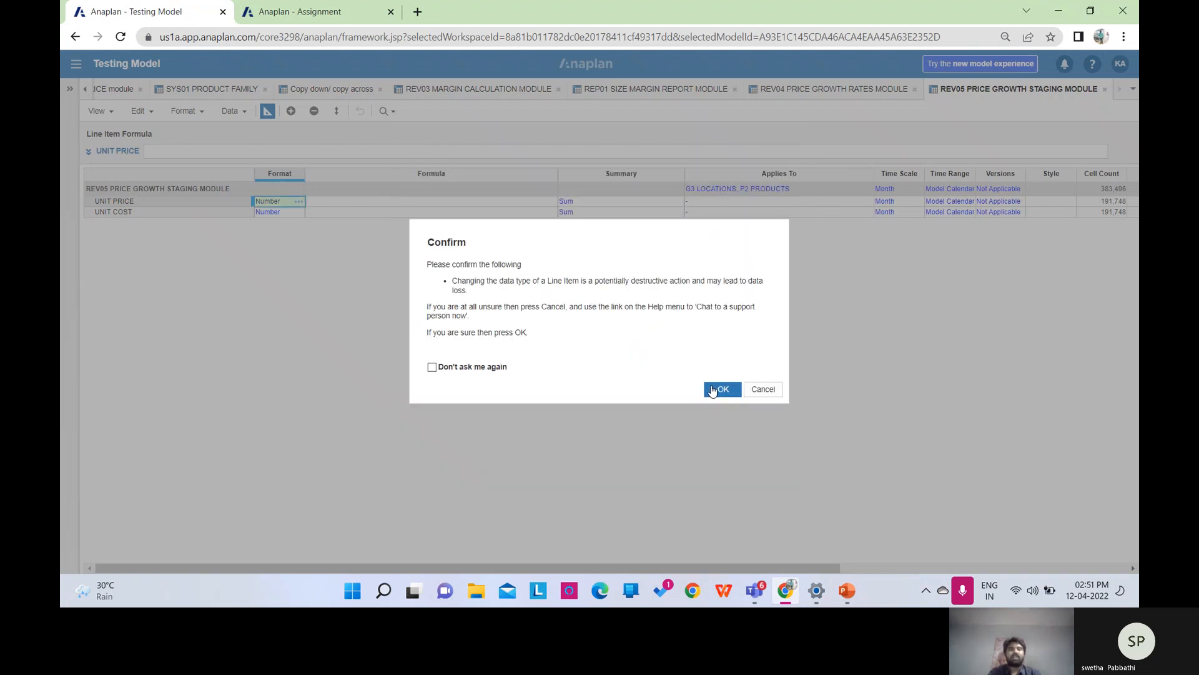
# Copy the percentage format onto UNIT COST and return to the grid.
pyautogui.hotkey('ctrl', 'c')
pyautogui.click(290, 212)
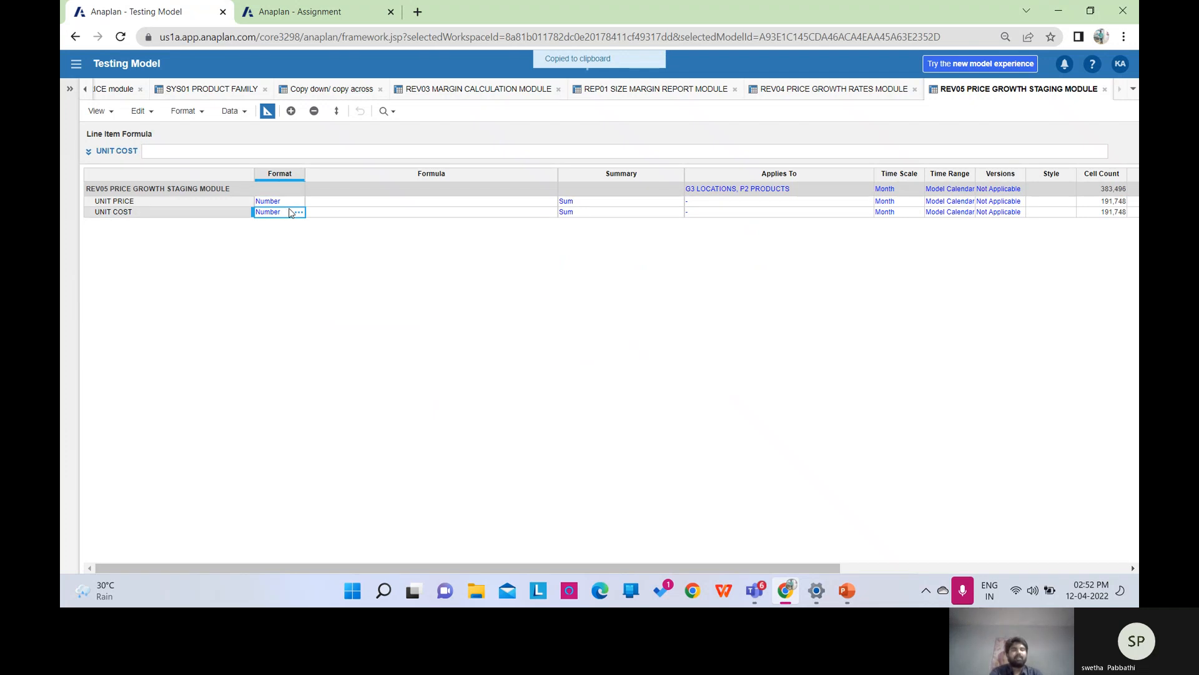
pyautogui.hotkey('ctrl', 'v')
pyautogui.click(718, 390)
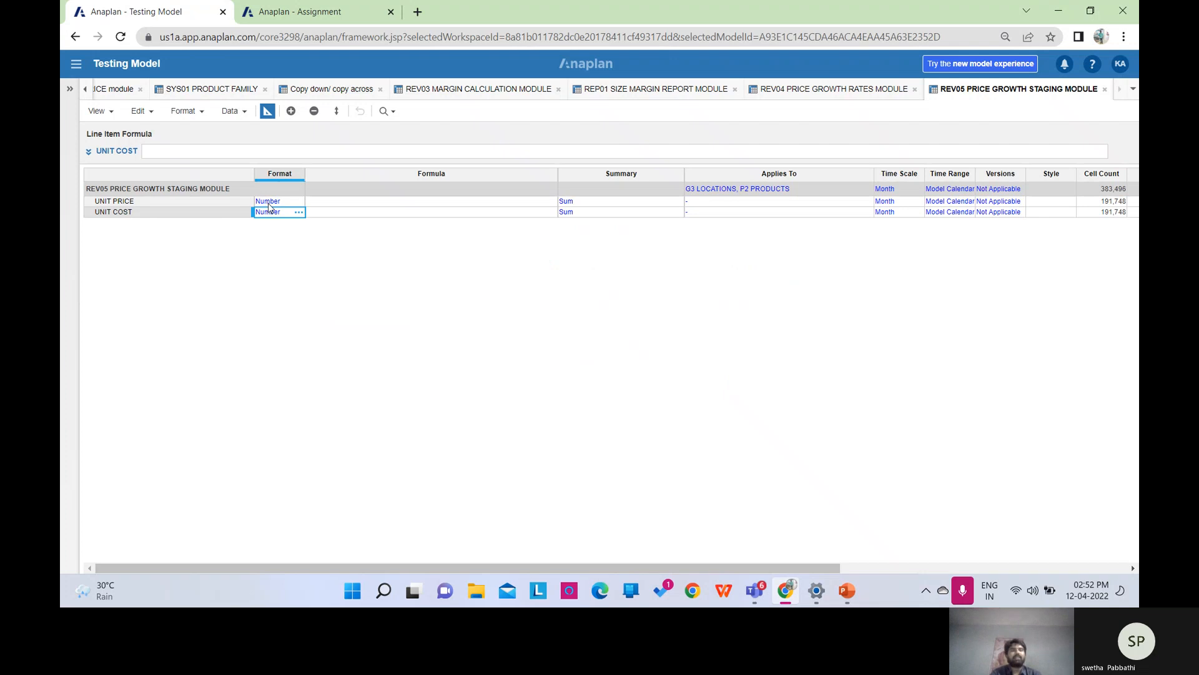
pyautogui.click(267, 111)
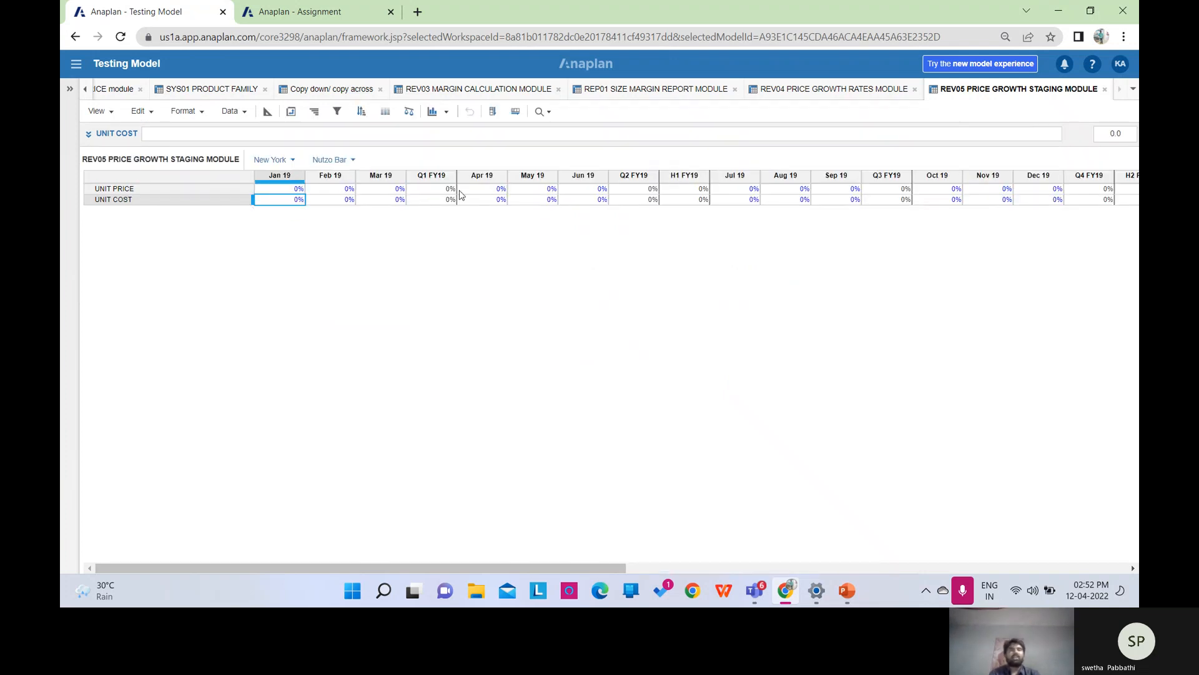
# Start the UNIT PRICE formula by referencing 'REV04 PRICE GROWTH RATES MODULE'.Unit Price.
pyautogui.click(158, 188)
pyautogui.click(267, 111)
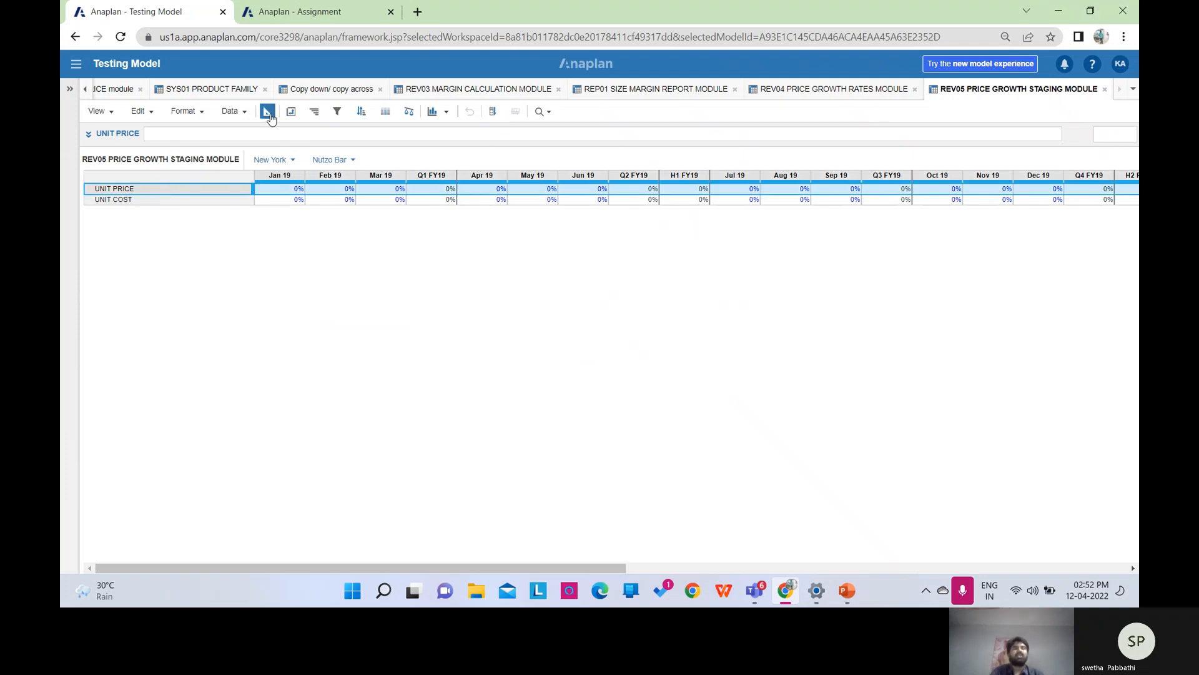
pyautogui.click(217, 149)
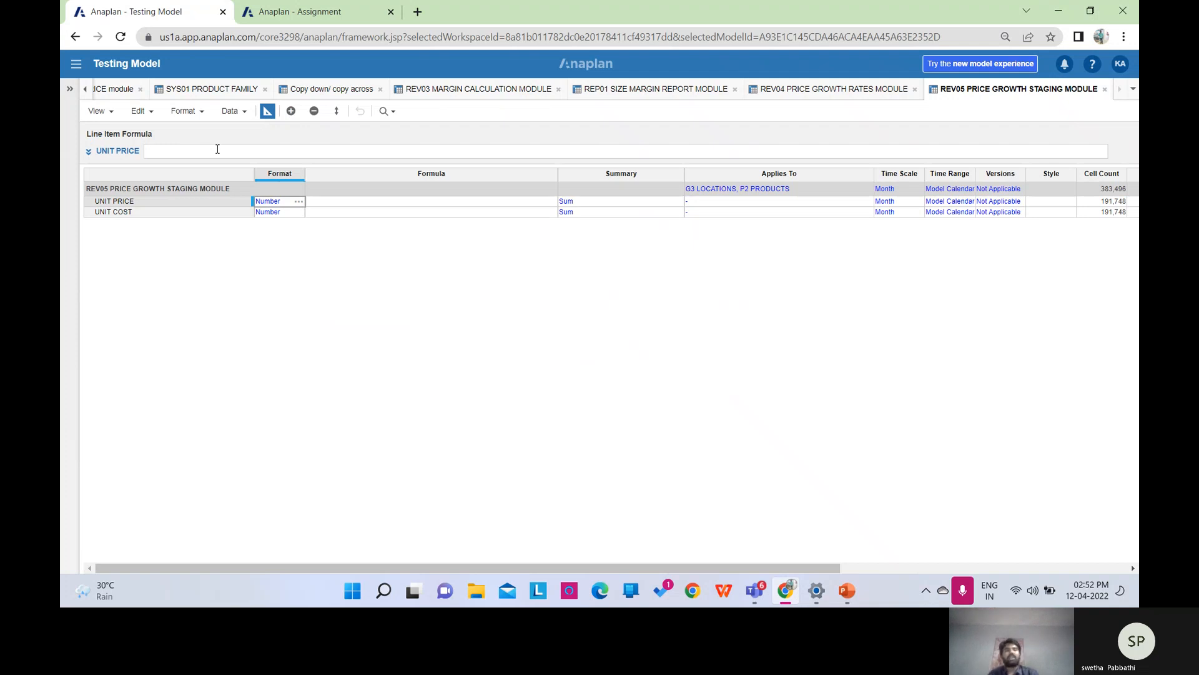
pyautogui.click(217, 149)
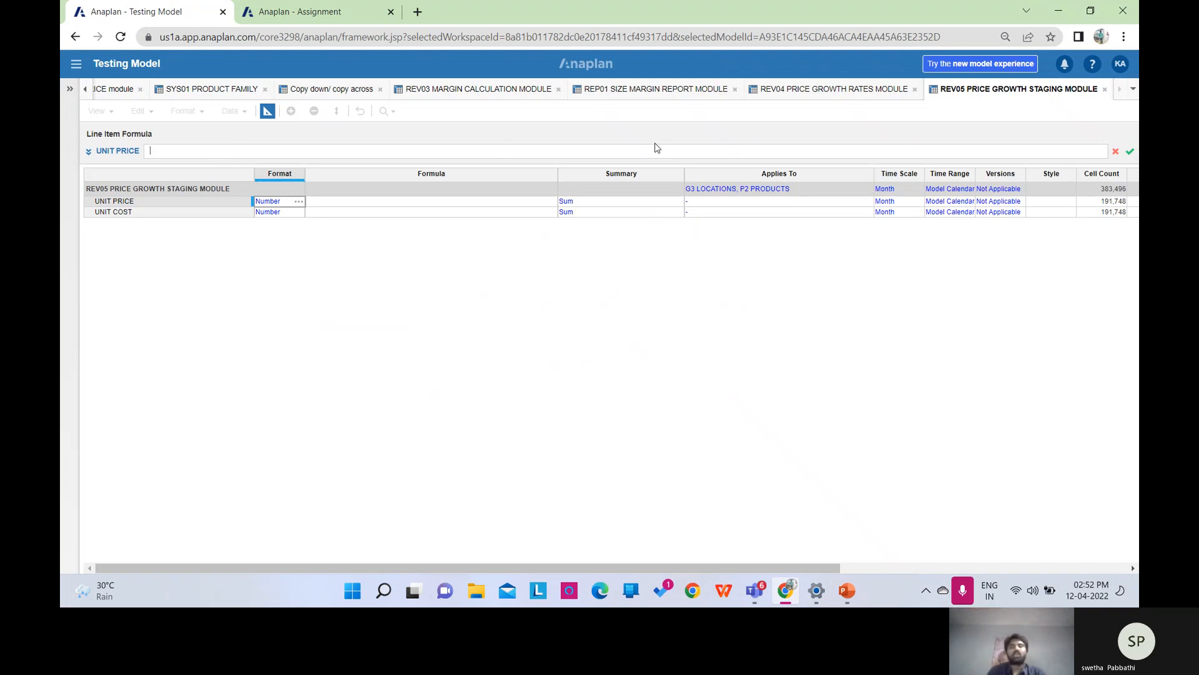
pyautogui.click(805, 90)
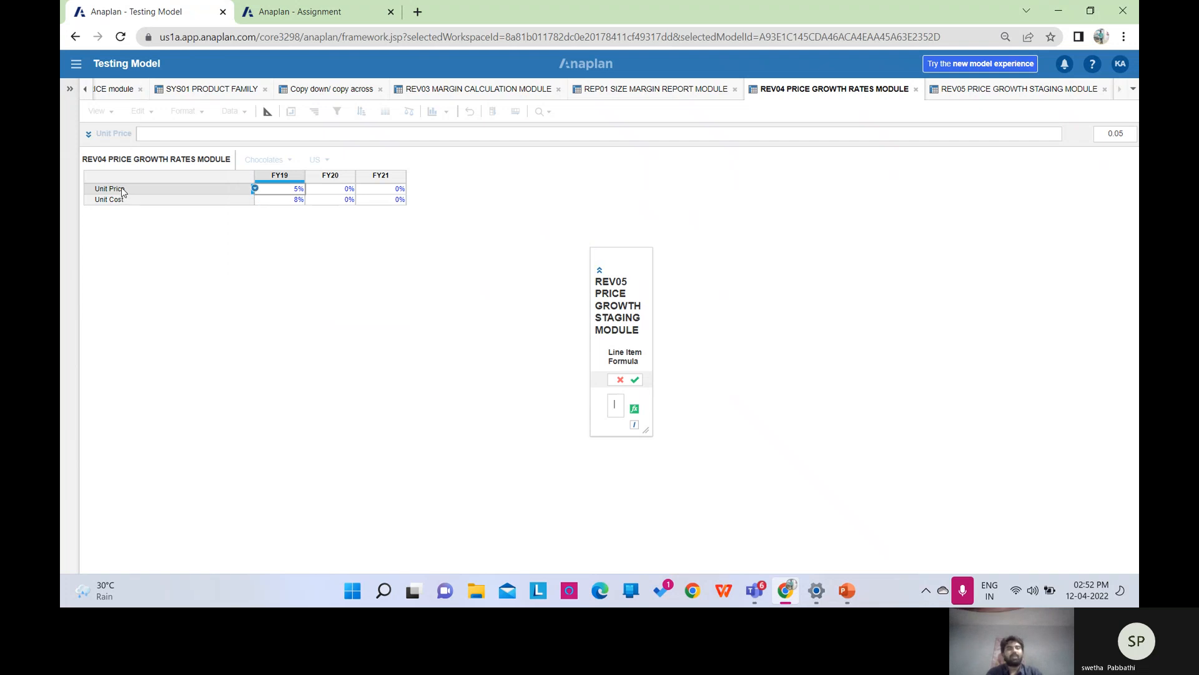
pyautogui.click(122, 192)
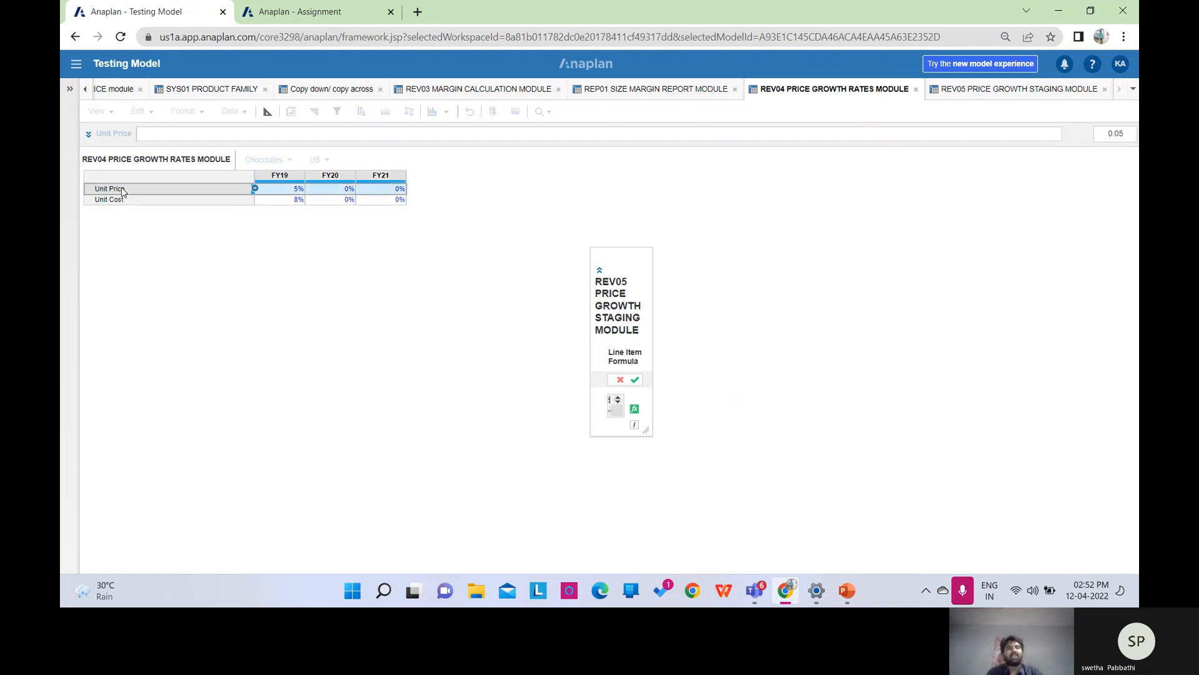
# Append [LOOKUP: to the formula and close the cut-off price module tab.
pyautogui.click(598, 273)
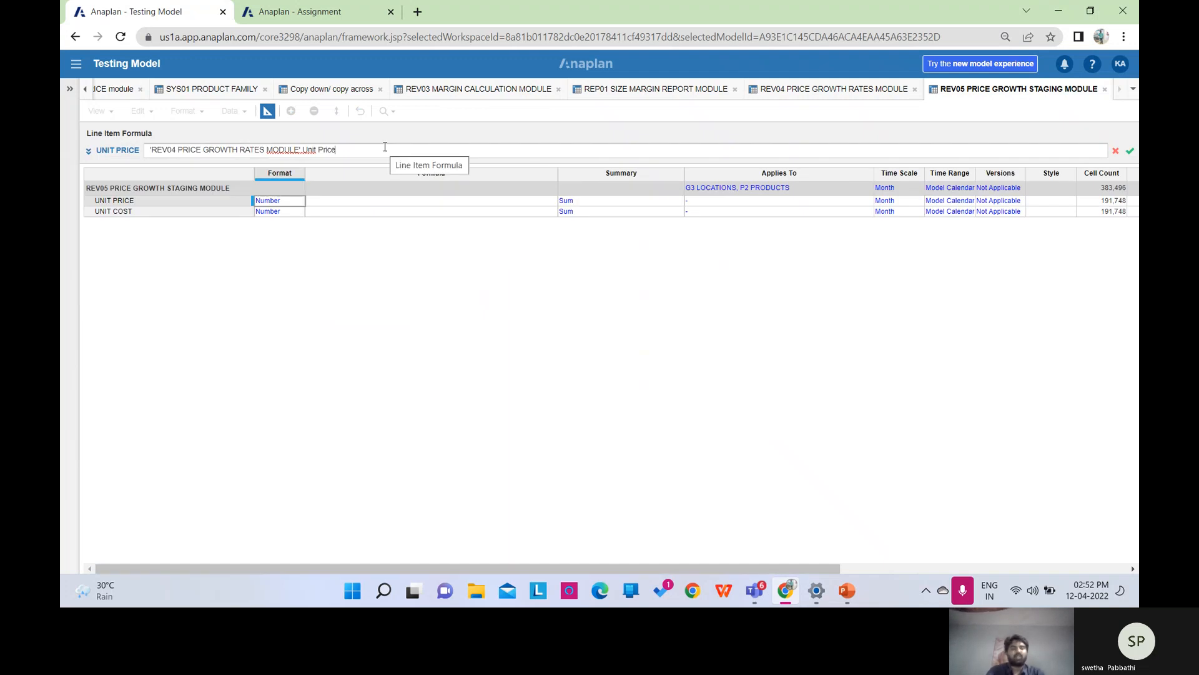
pyautogui.click(384, 147)
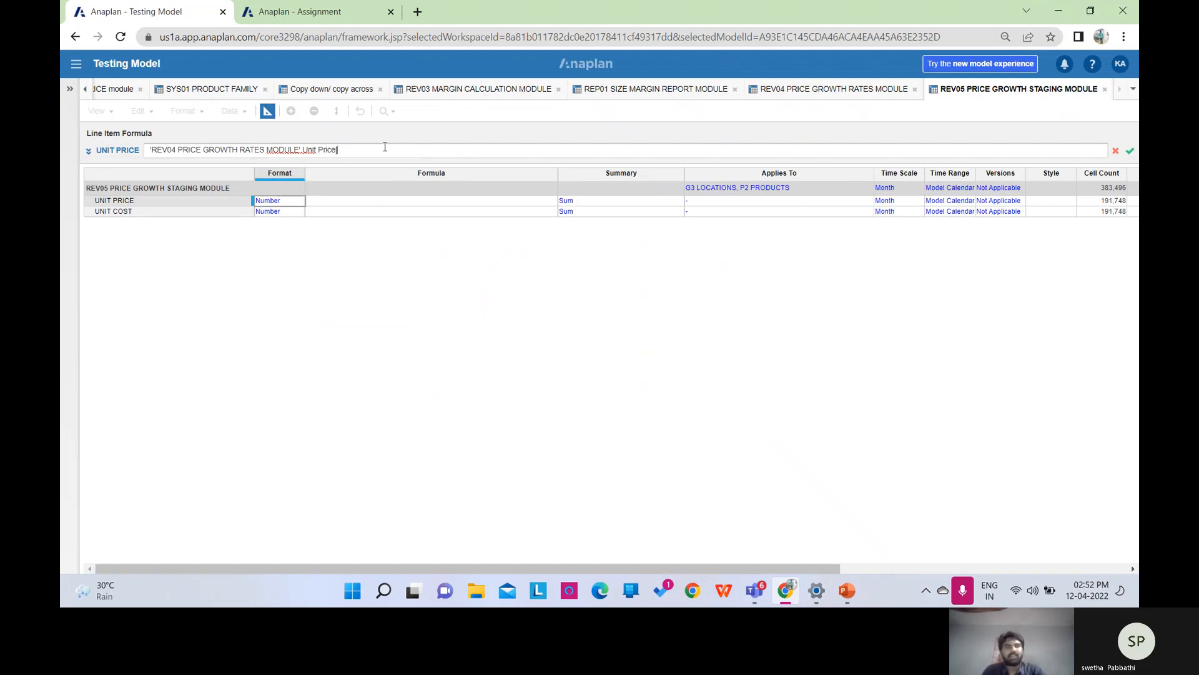
pyautogui.write('[LOOKUP')
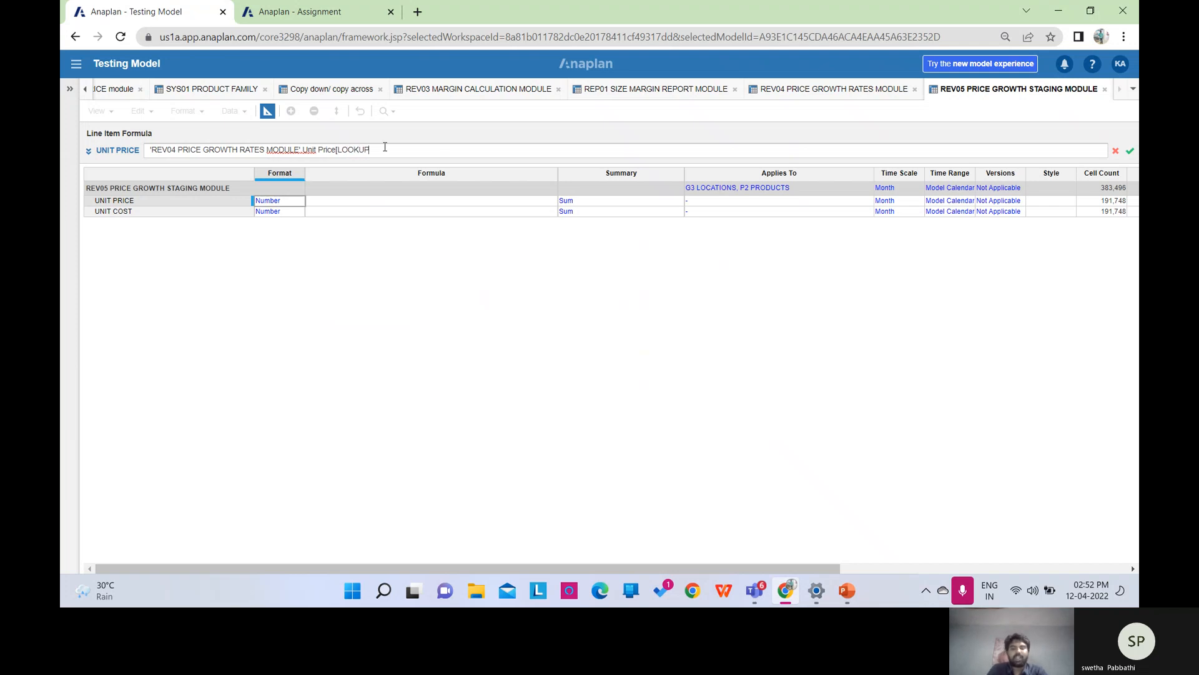
pyautogui.write(':')
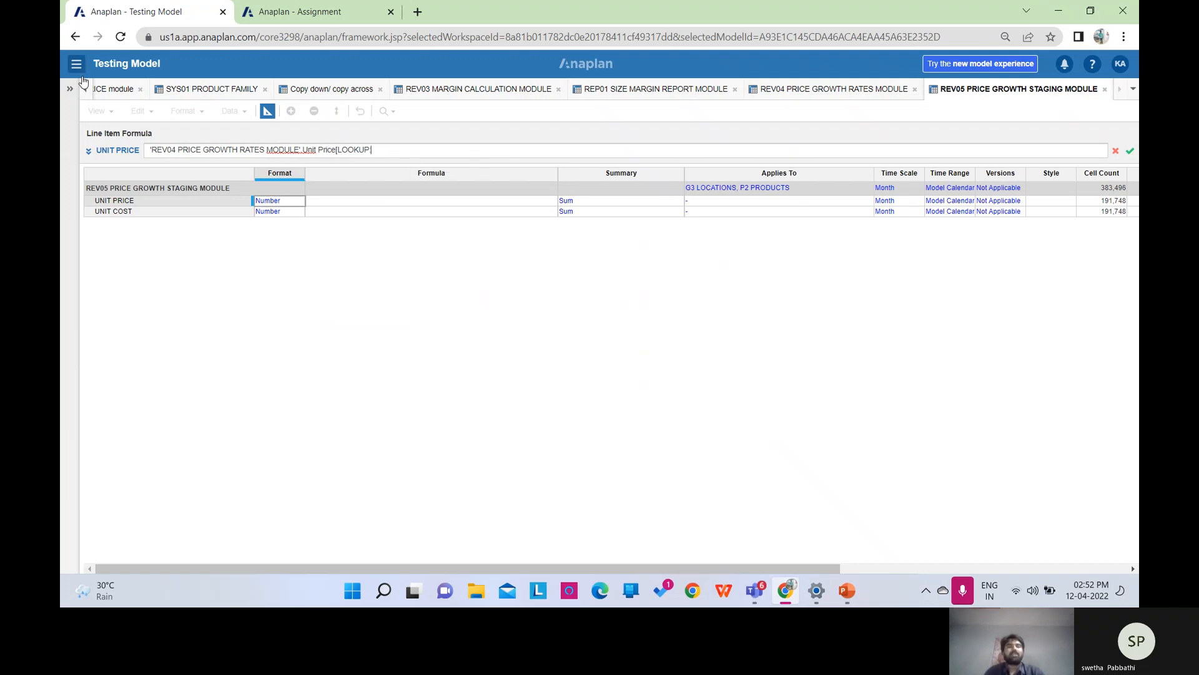
pyautogui.write(':')
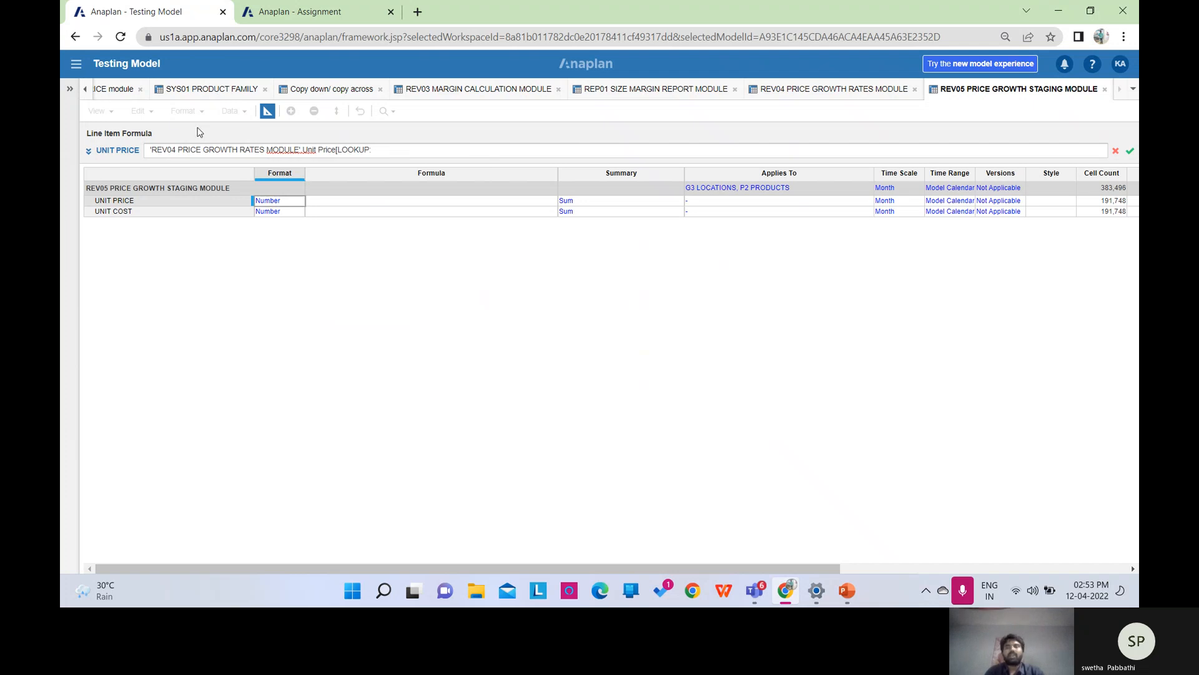
pyautogui.click(140, 90)
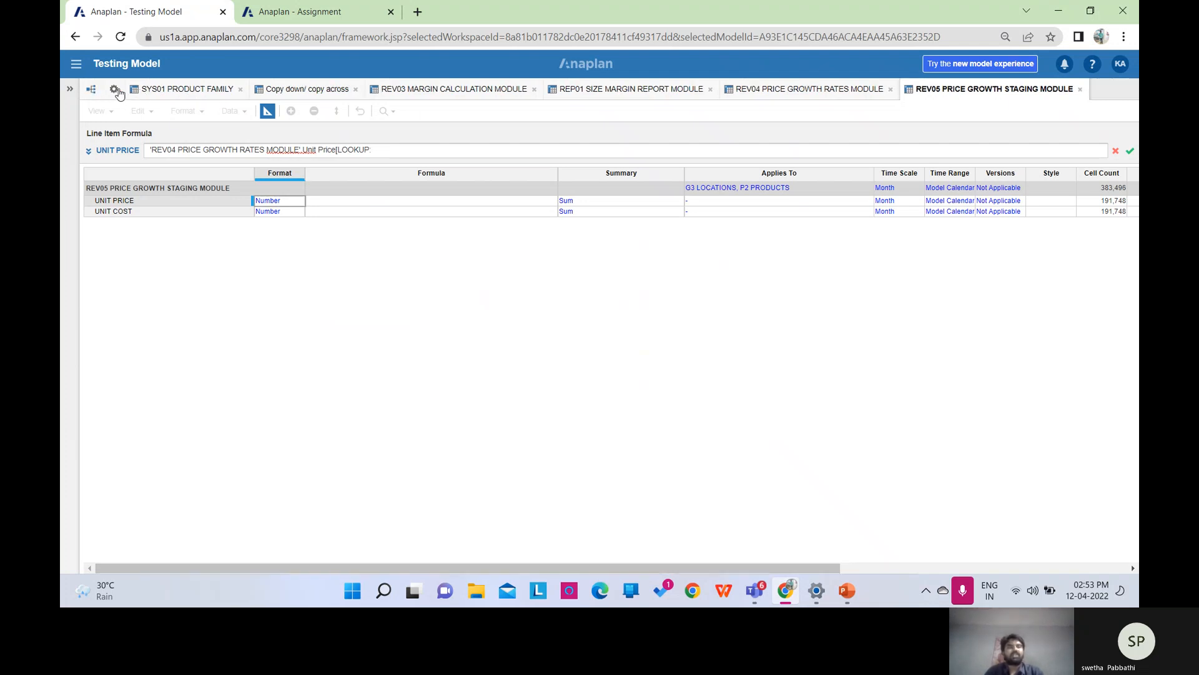
# Add SYS01 PRODUCT FAMILY's PRODUCT FAMILY as the first lookup criterion, followed by ,LOOKUP:.
pyautogui.click(116, 90)
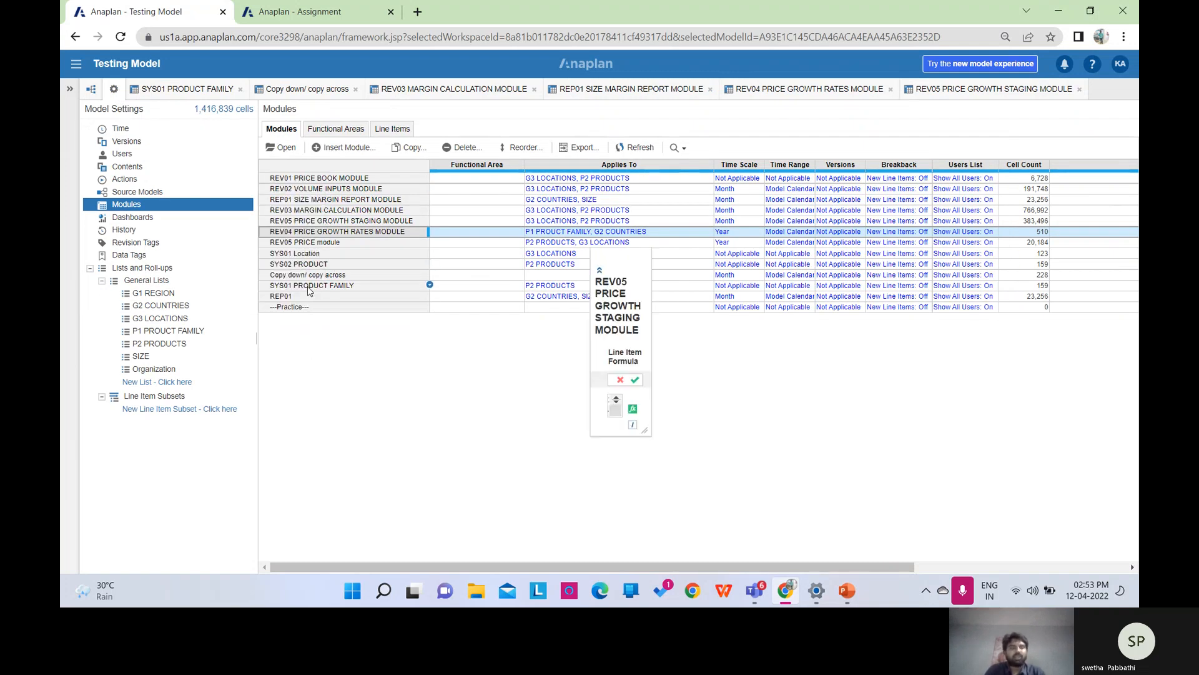
pyautogui.click(309, 291)
pyautogui.click(285, 149)
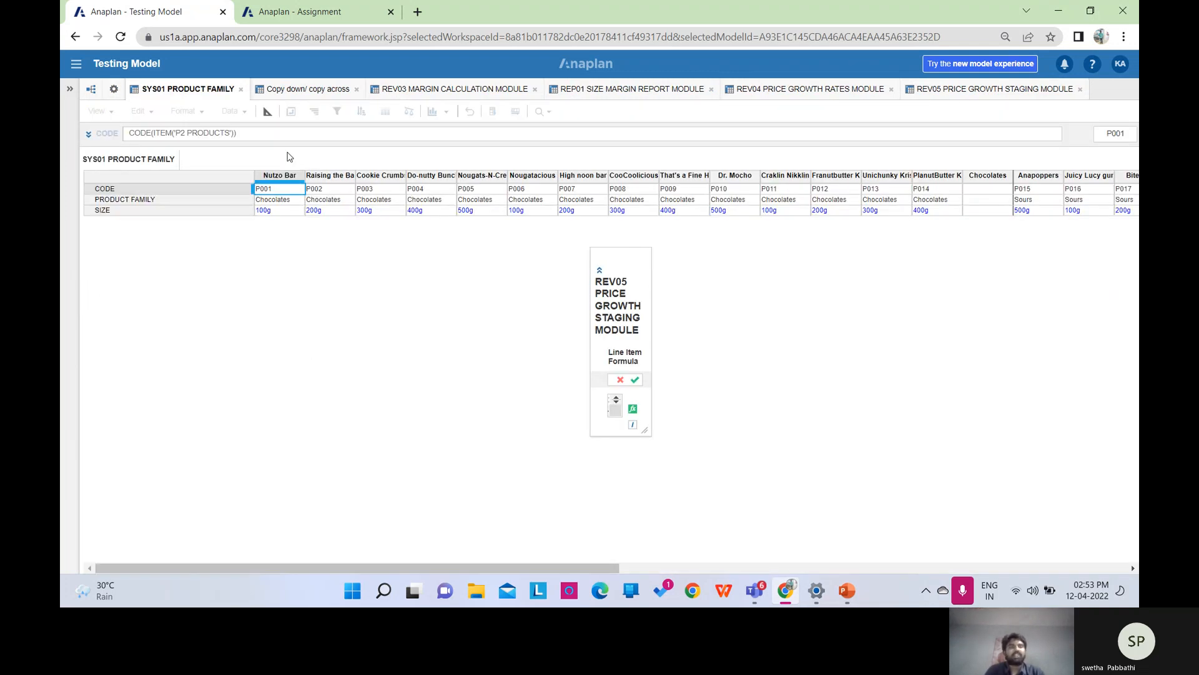
pyautogui.click(123, 200)
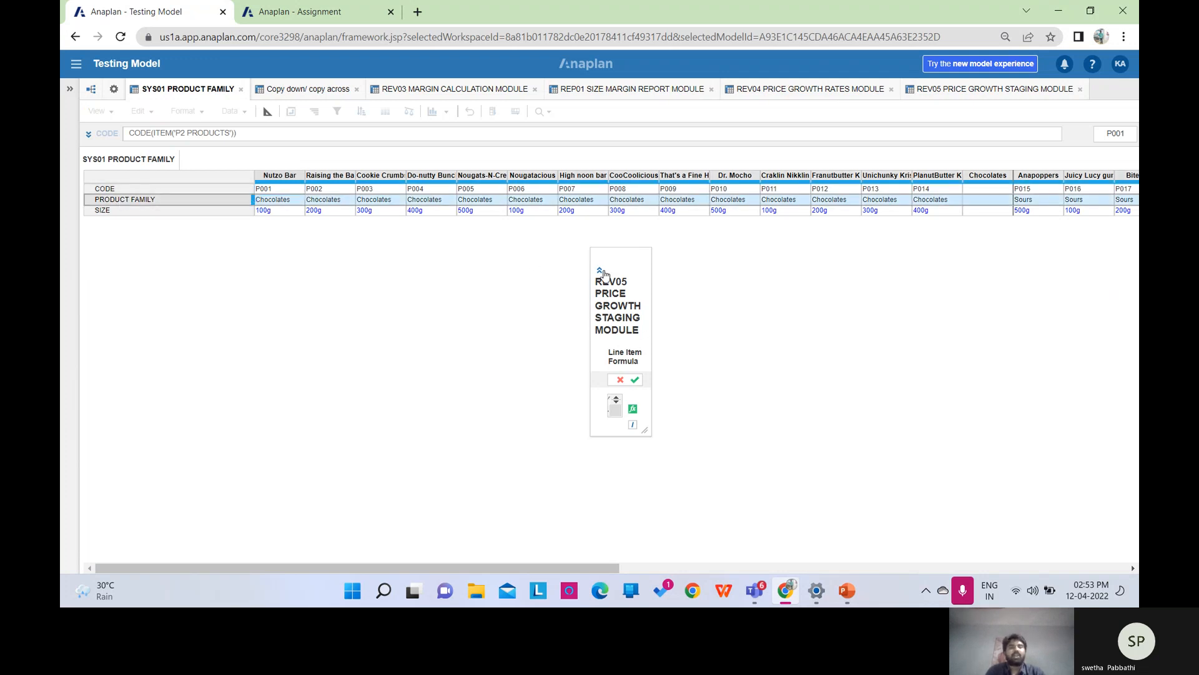
pyautogui.click(601, 272)
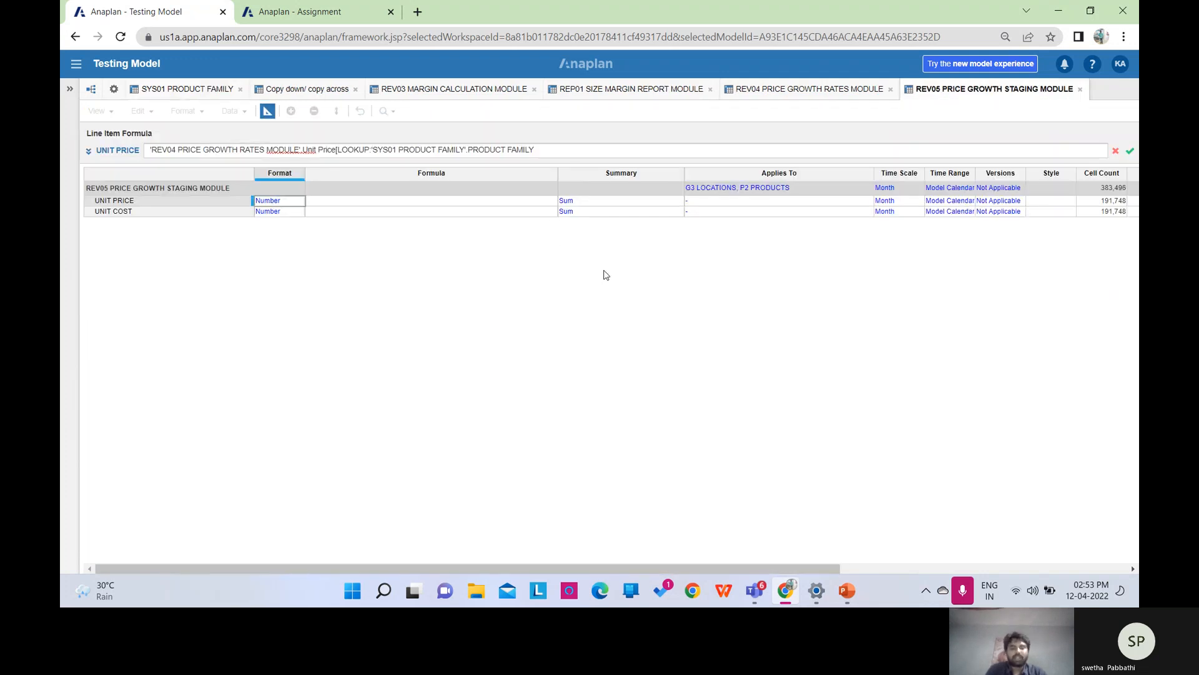
pyautogui.write(',LOO')
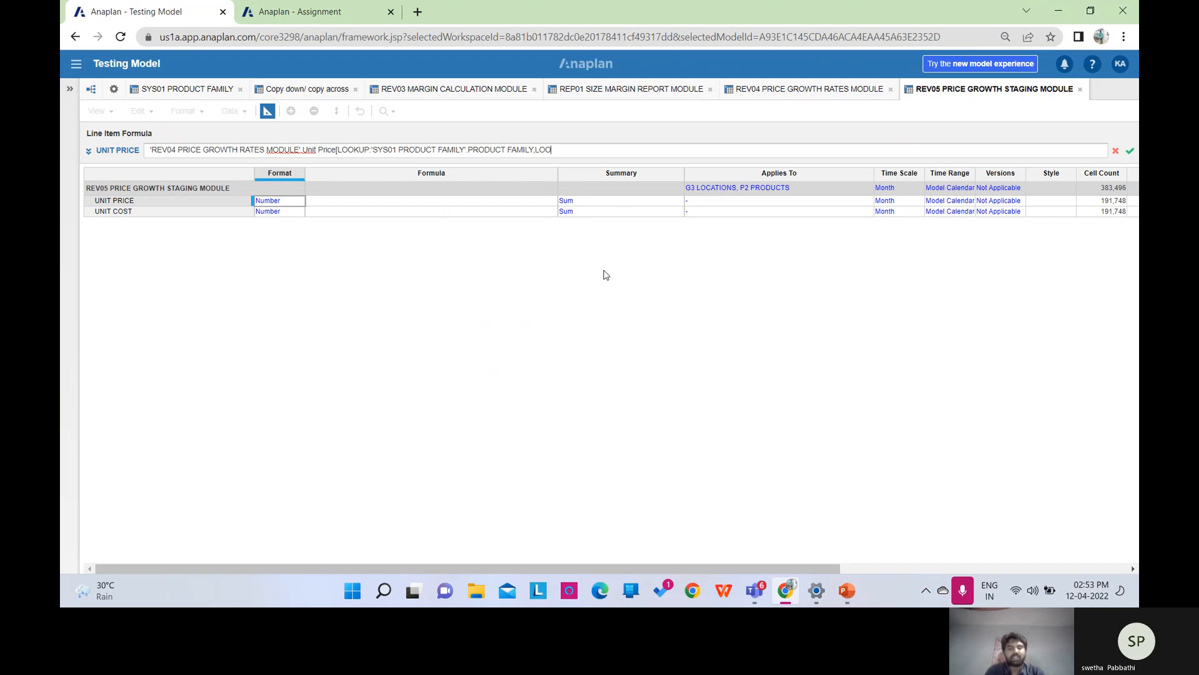
pyautogui.write('KUP:')
# Add SYS01 Location's Country as the second lookup criterion.
pyautogui.click(114, 90)
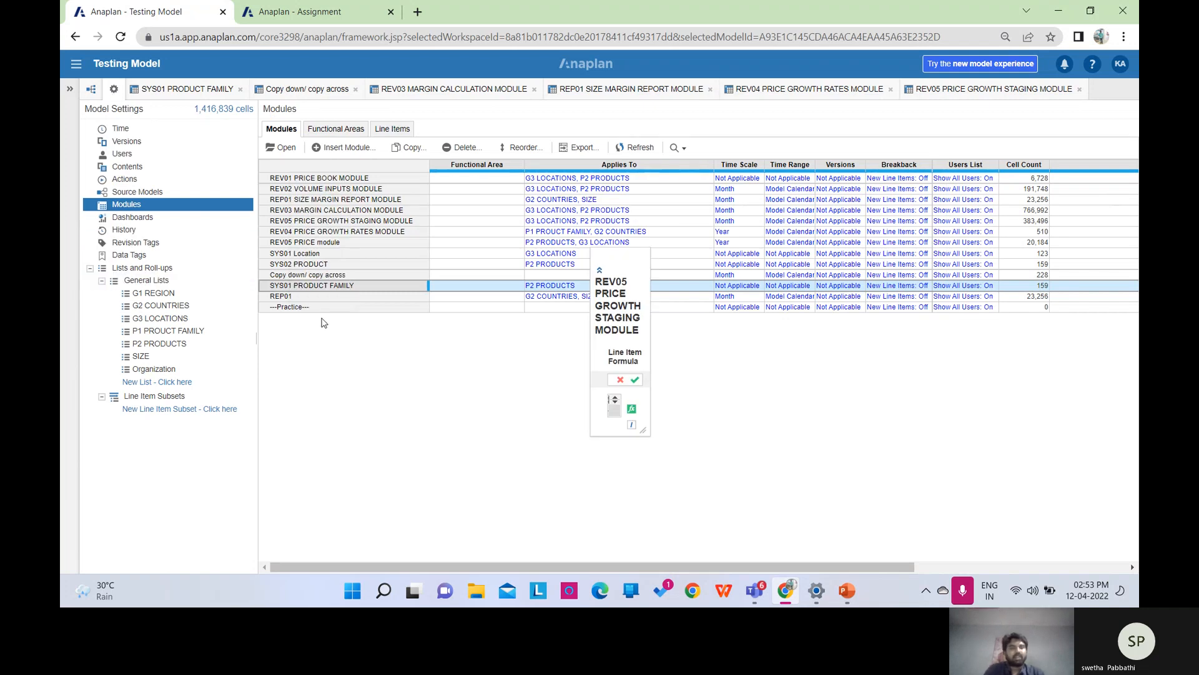
pyautogui.click(290, 256)
pyautogui.click(289, 147)
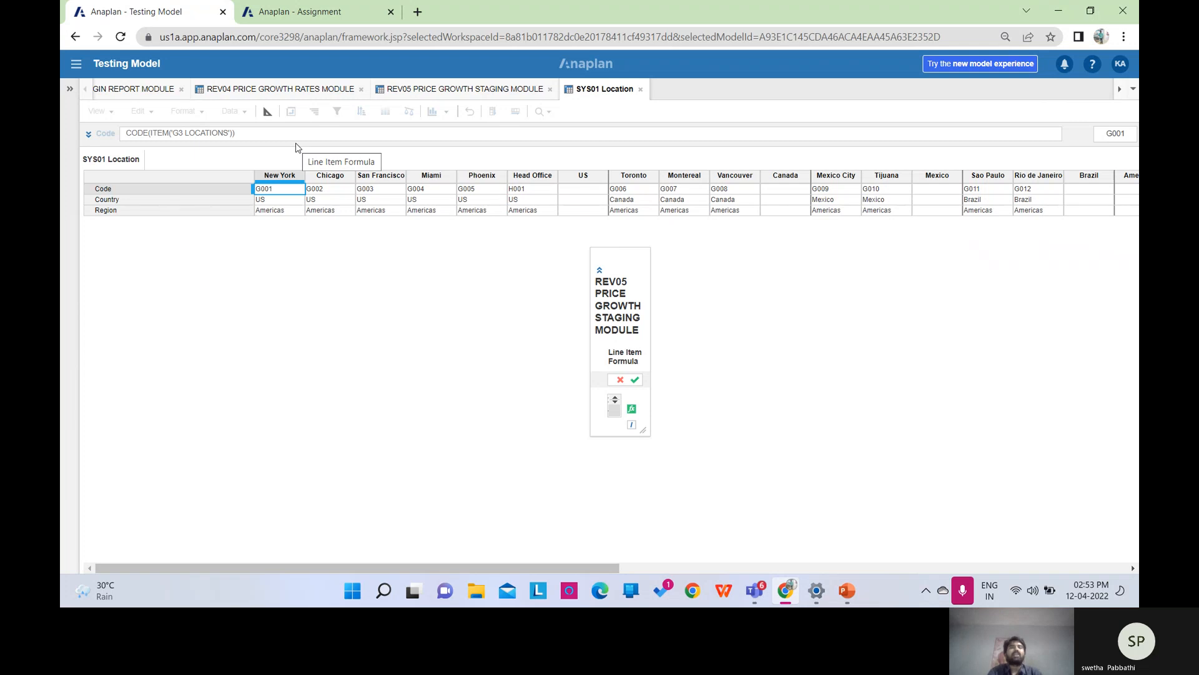
pyautogui.click(104, 204)
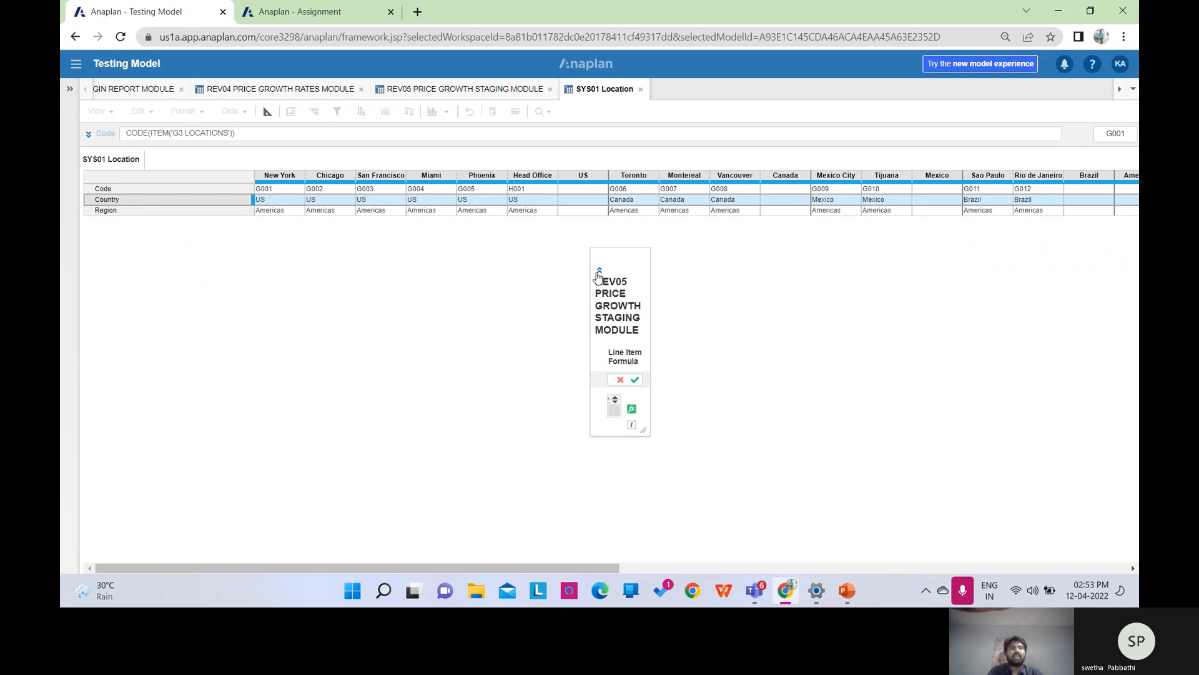
pyautogui.click(599, 273)
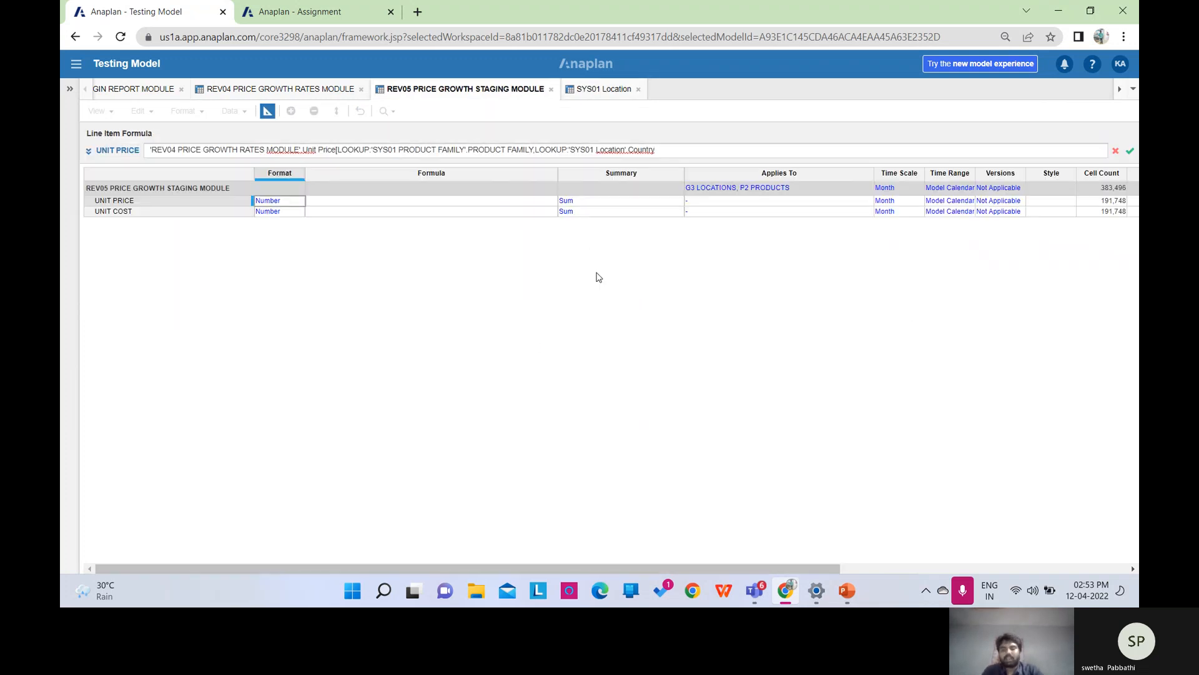
# Commit the LOOKUP Unit Price formula and compare the REV05 grid with REV04's growth rates.
pyautogui.click(1131, 152)
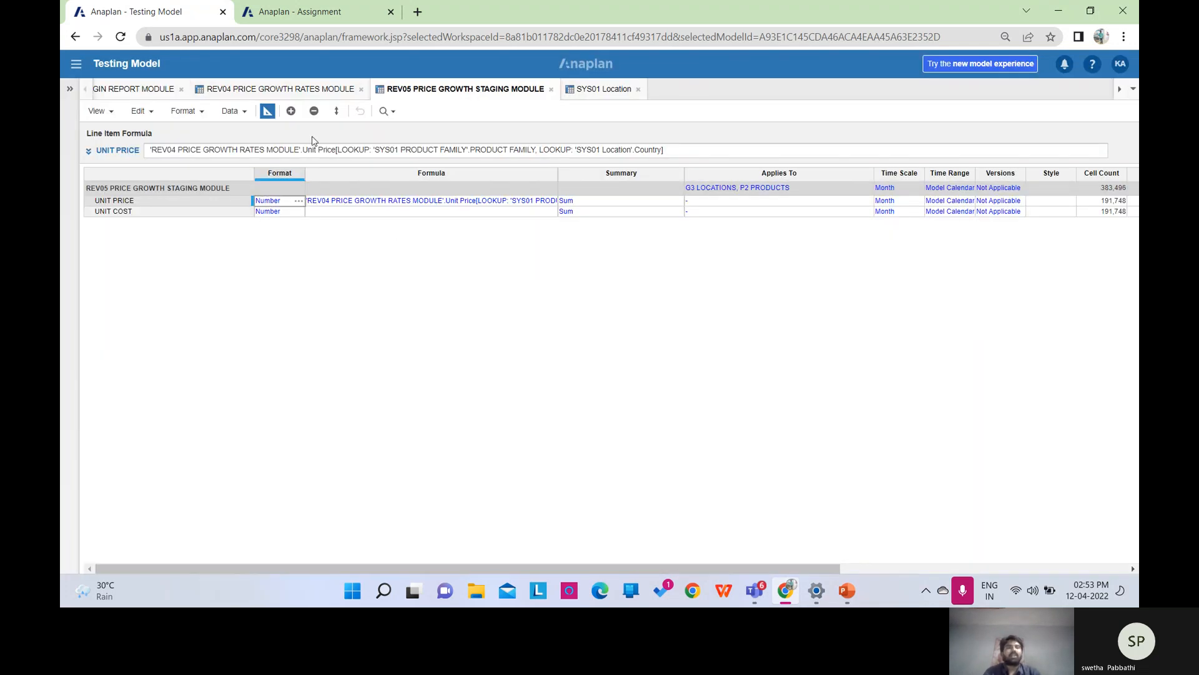
pyautogui.click(268, 115)
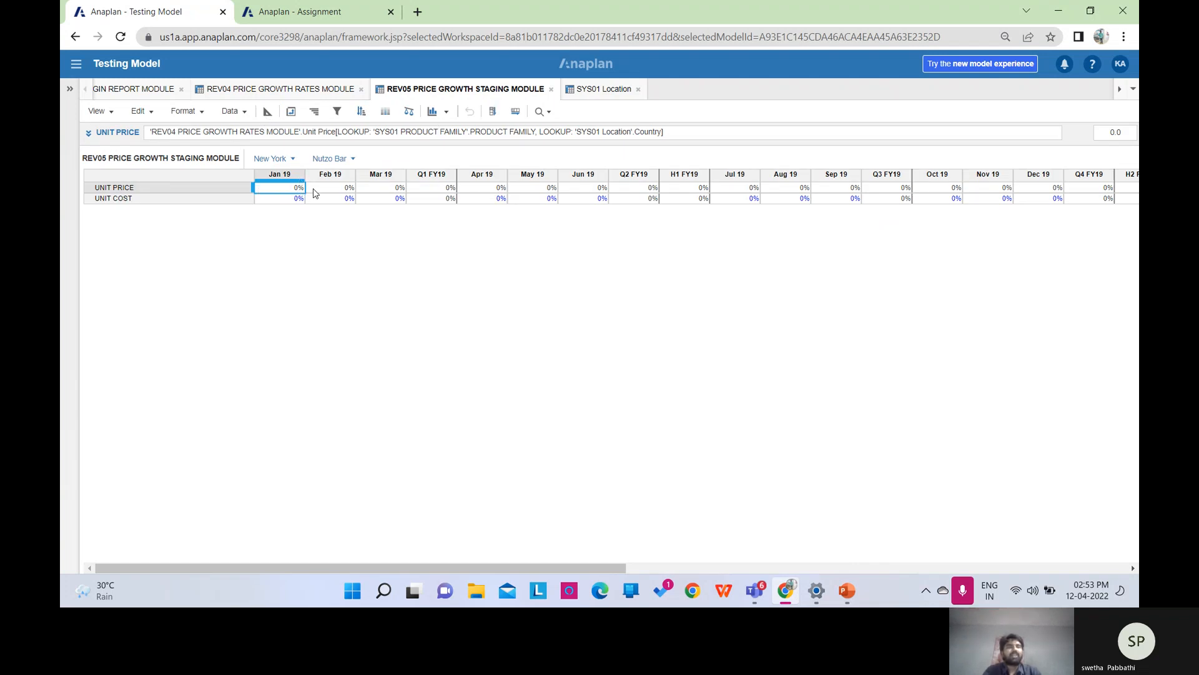
pyautogui.click(261, 90)
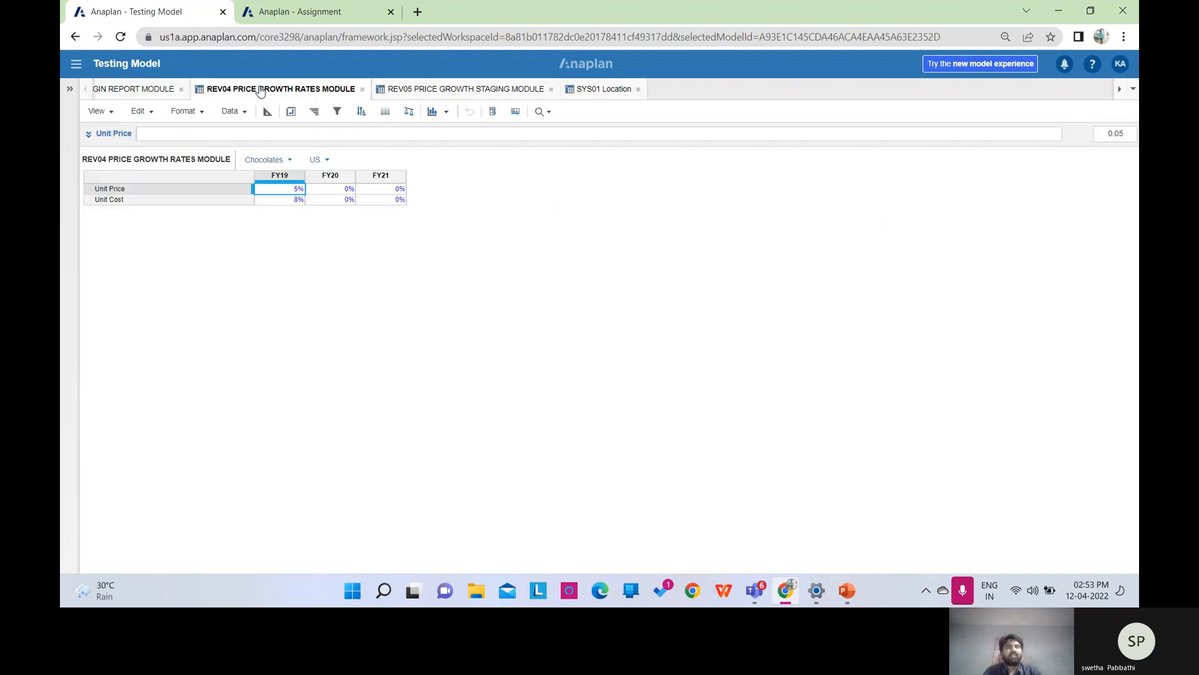
pyautogui.click(449, 89)
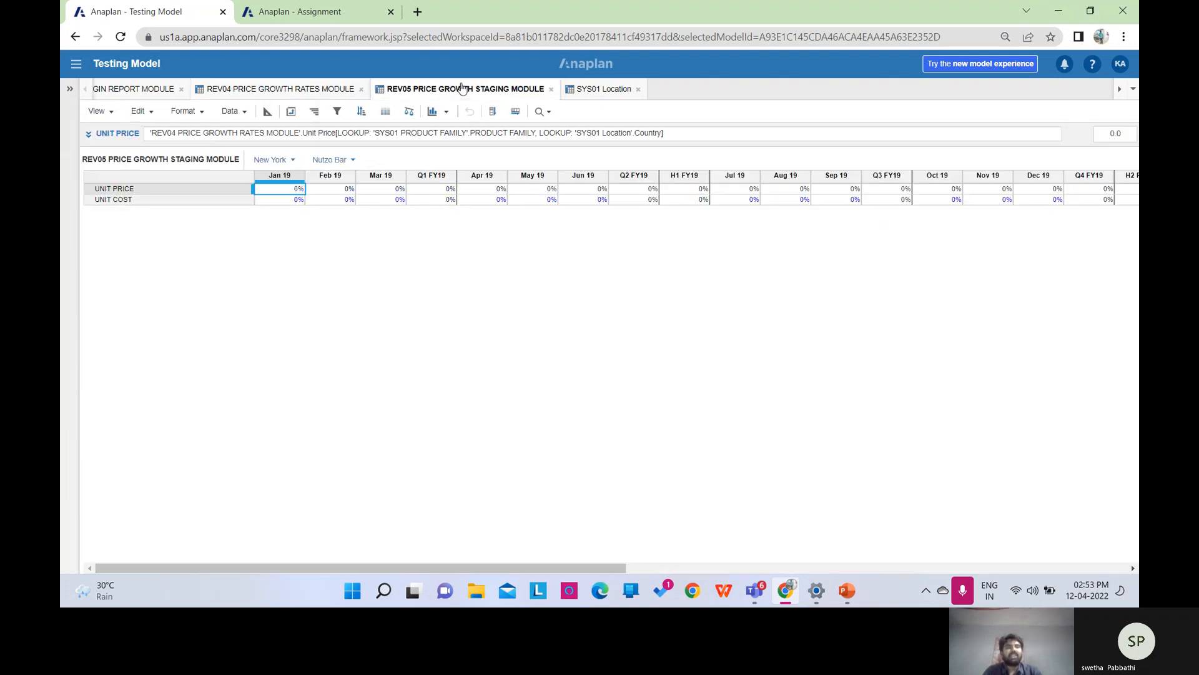
pyautogui.click(310, 90)
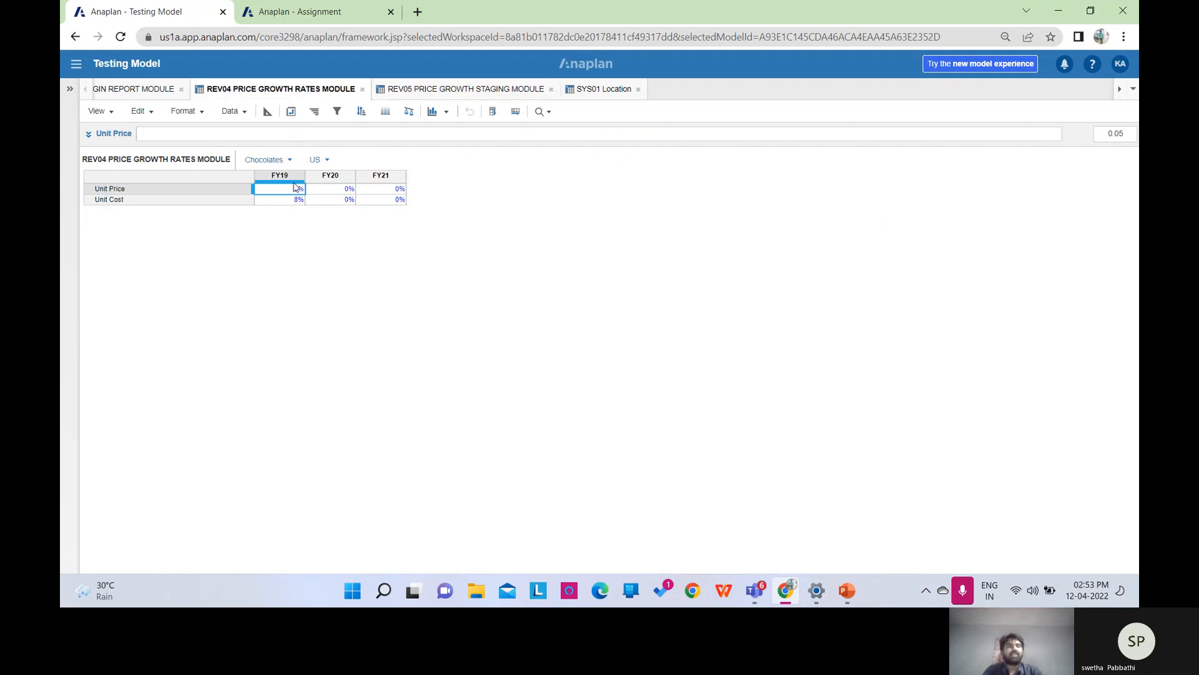
# Set Chocolates on the REV04 page, and Chocolates and US on the REV05 pages.
pyautogui.click(290, 161)
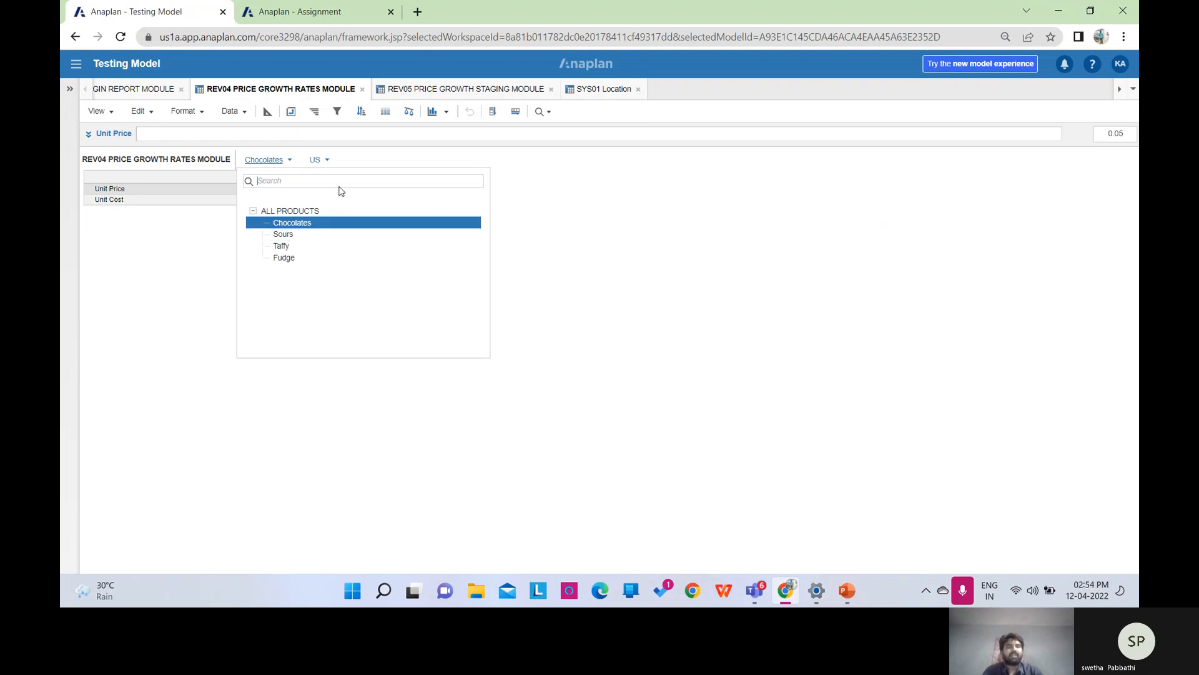
pyautogui.click(330, 225)
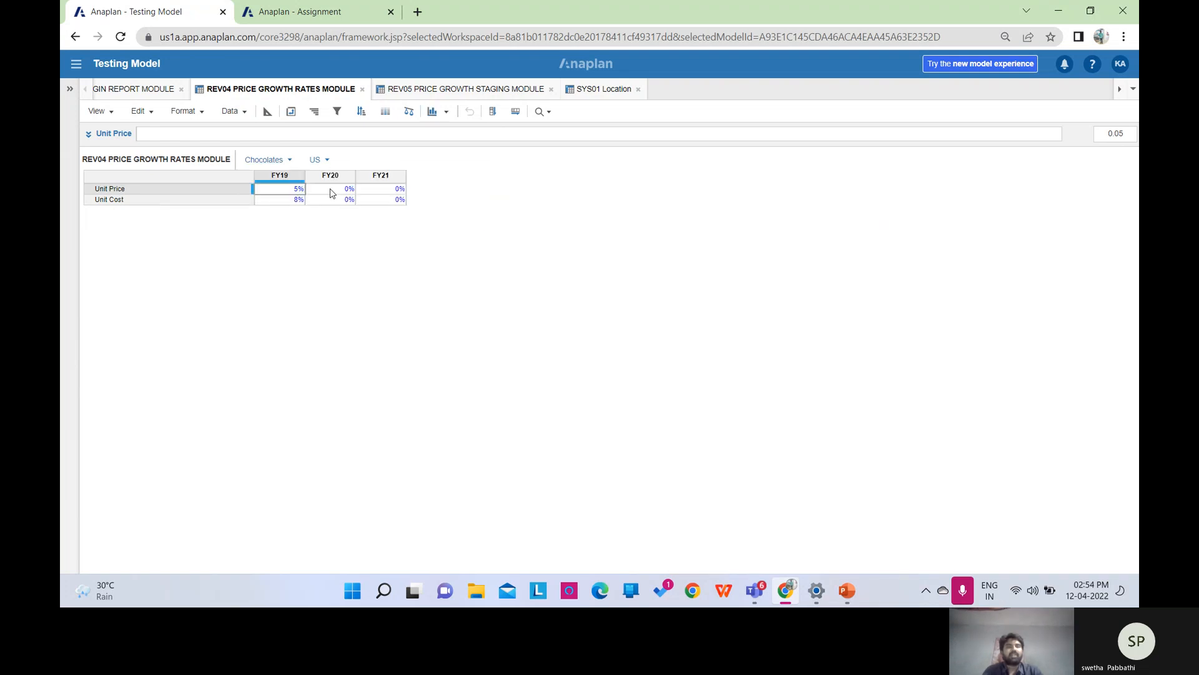
pyautogui.click(482, 88)
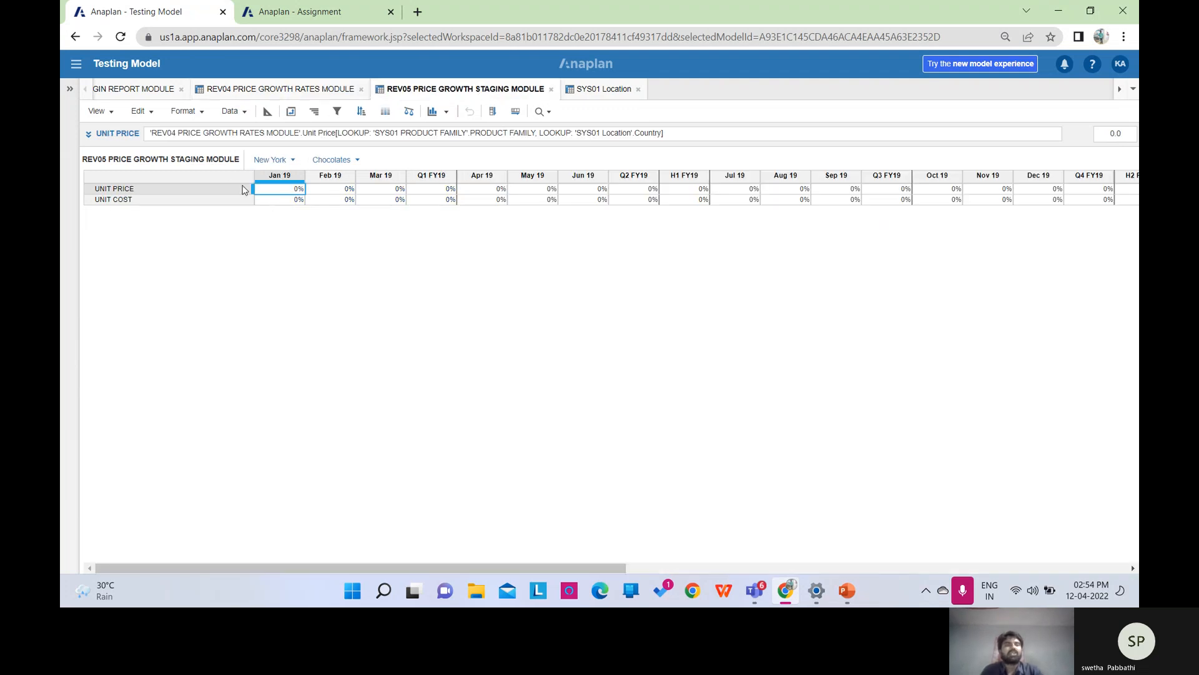
pyautogui.click(358, 161)
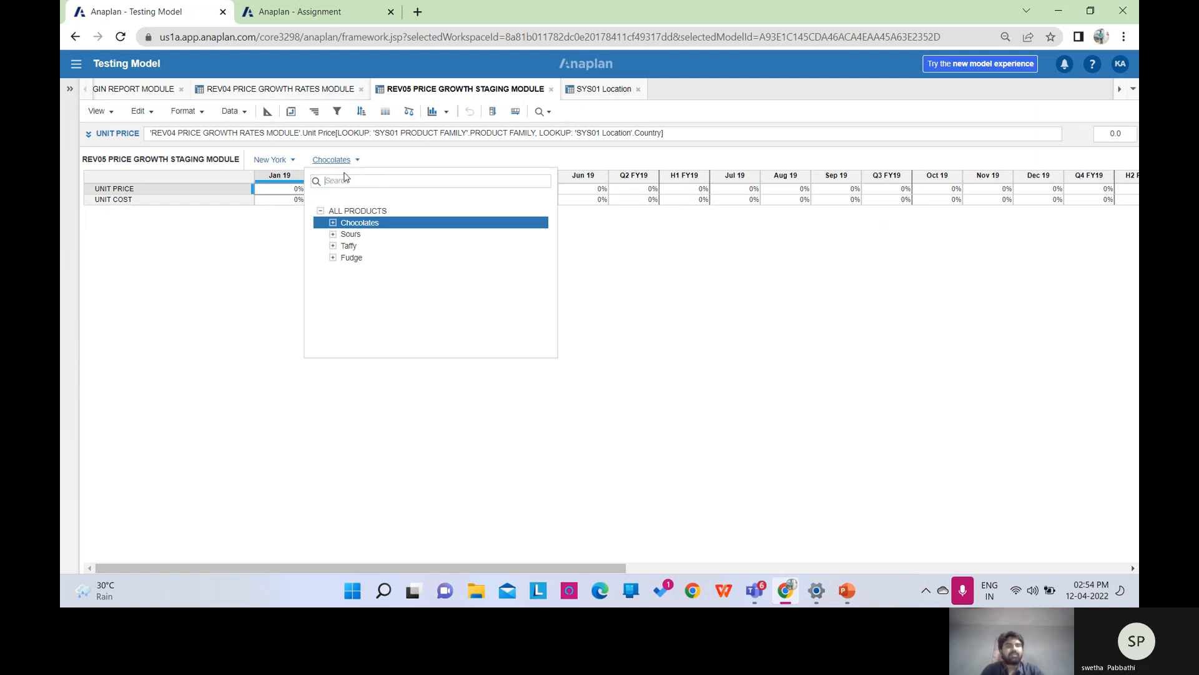
pyautogui.click(352, 226)
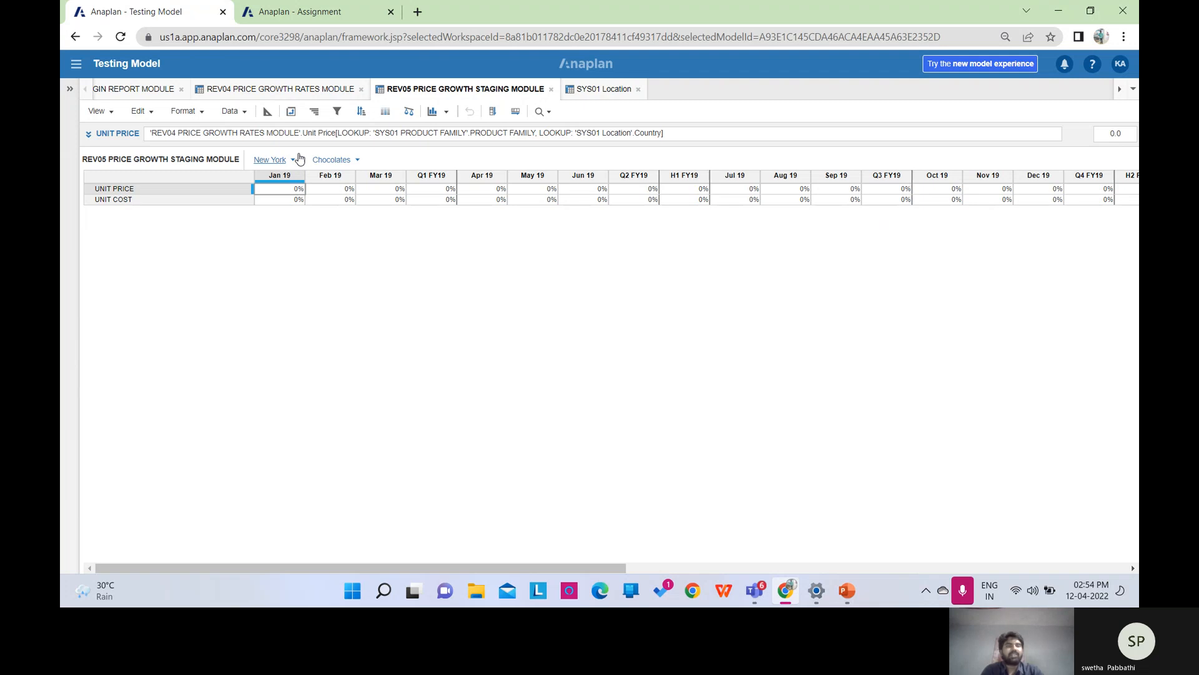
pyautogui.click(298, 161)
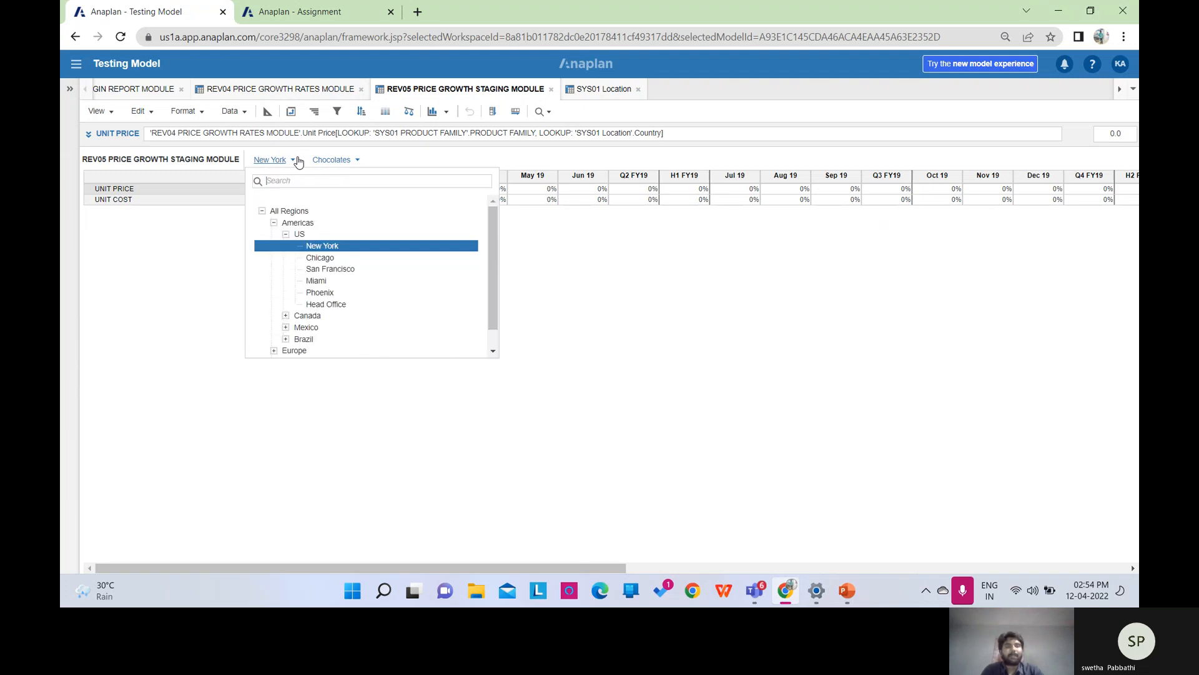
pyautogui.click(298, 234)
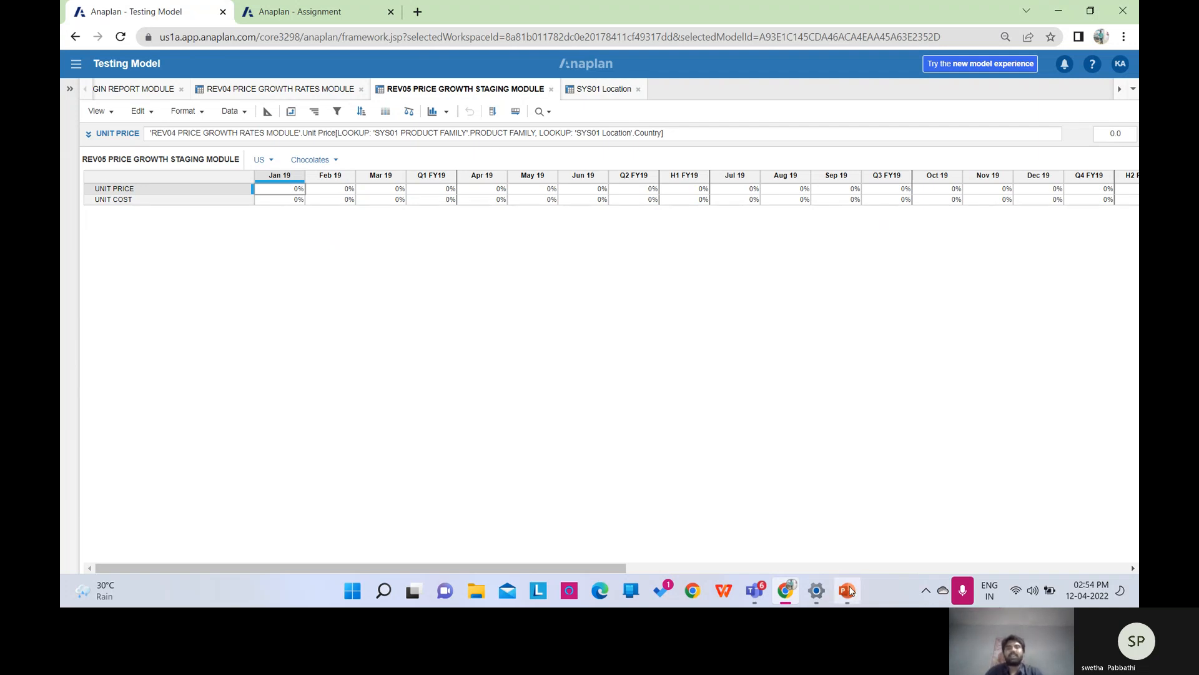
# Advance the PowerPoint deck from slide 23 to the Functional Areas slide, then return to Anaplan.
pyautogui.click(847, 590)
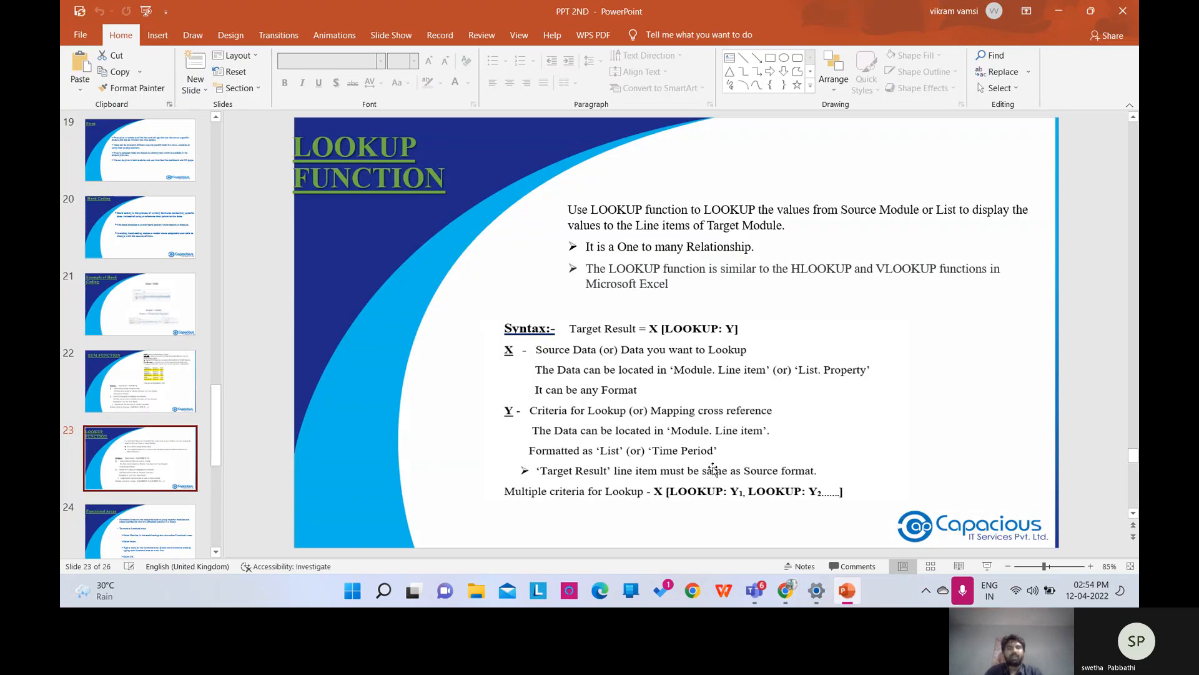
pyautogui.scroll(-1, 714, 468)
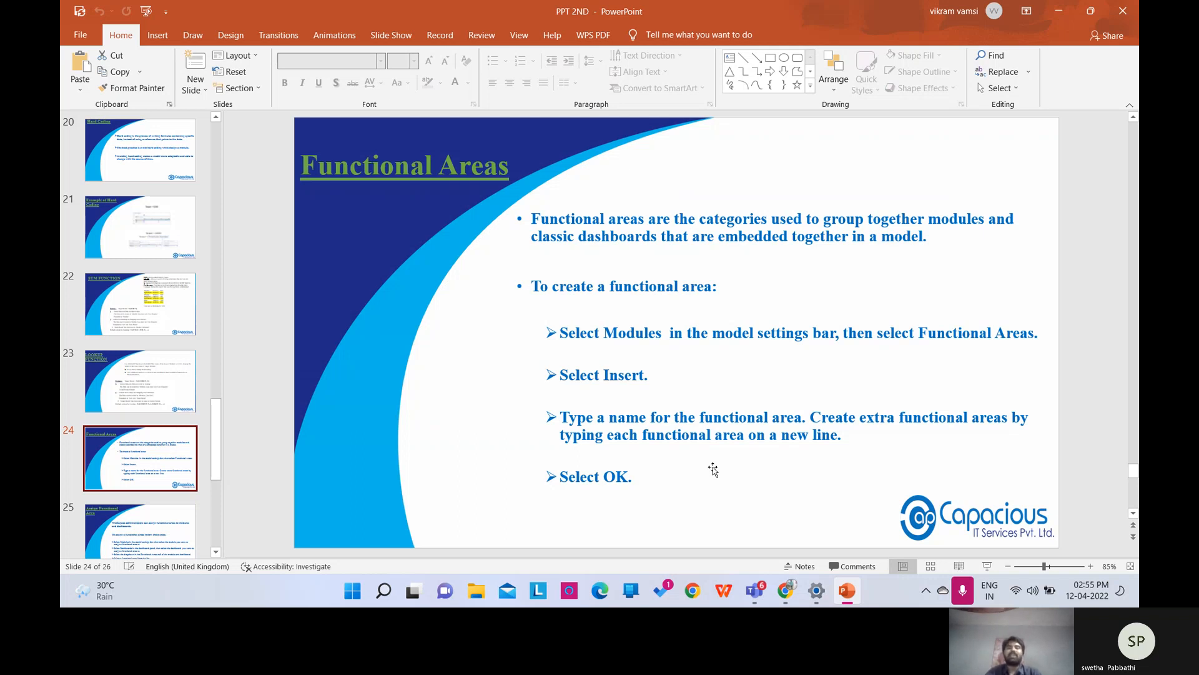
pyautogui.click(789, 589)
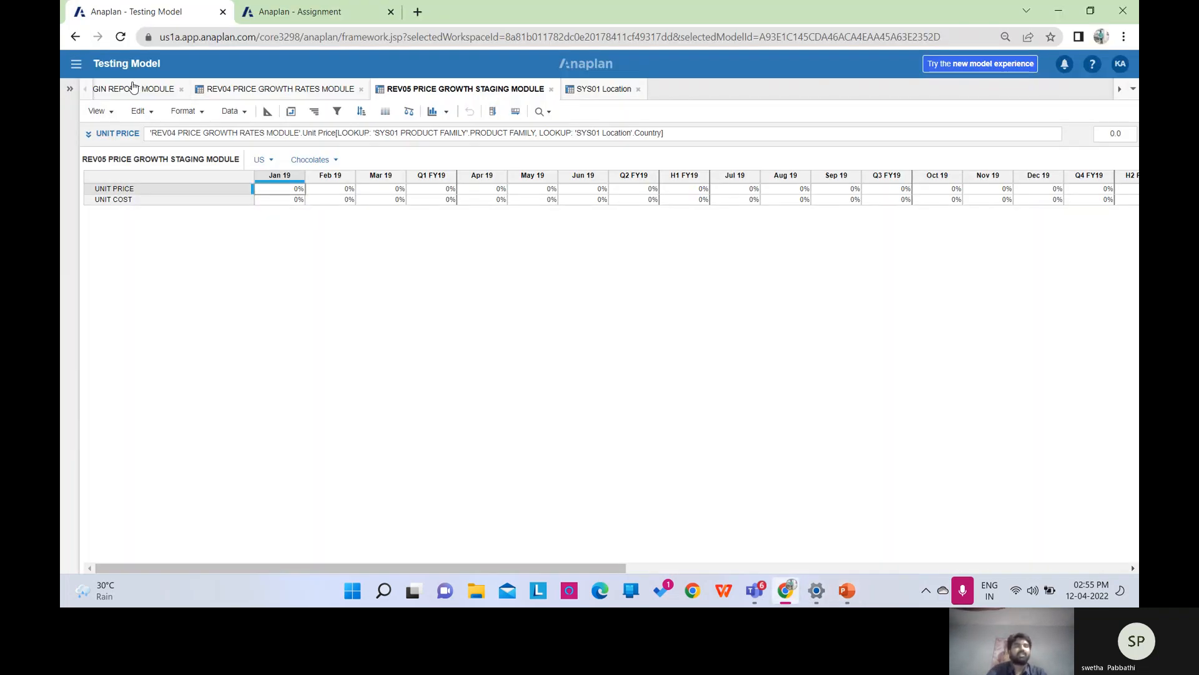
# Close the margin report tab and add a REVENUE AND MARGIN functional area.
pyautogui.click(181, 90)
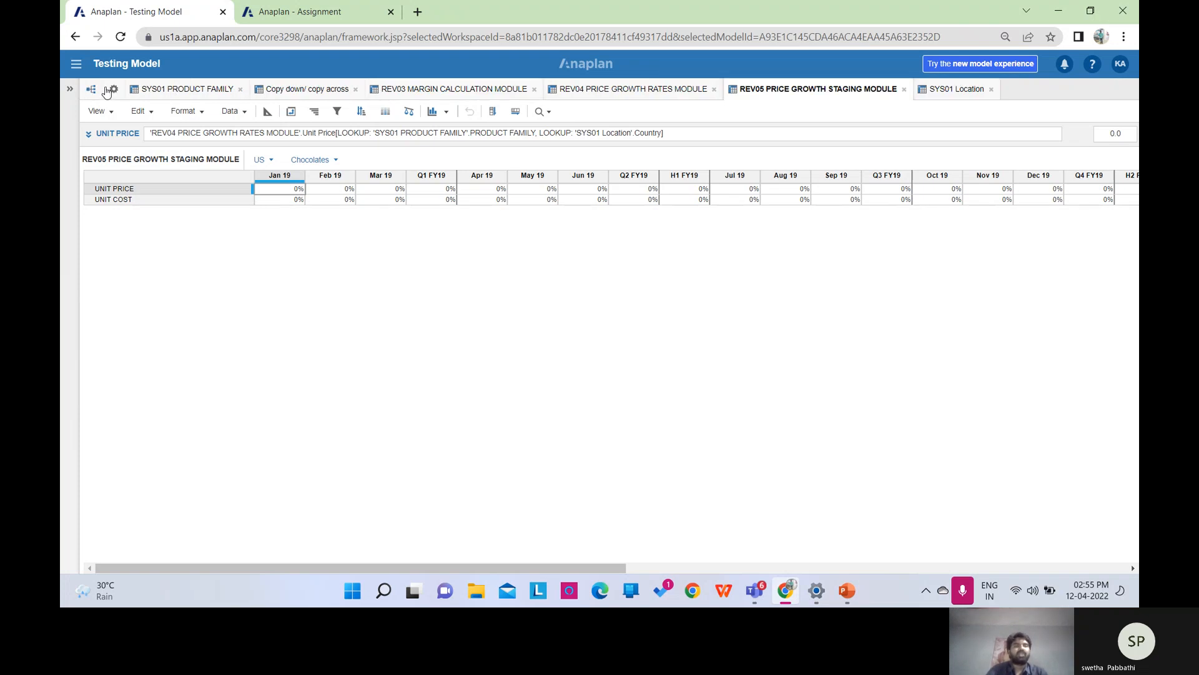
pyautogui.click(113, 89)
pyautogui.click(334, 132)
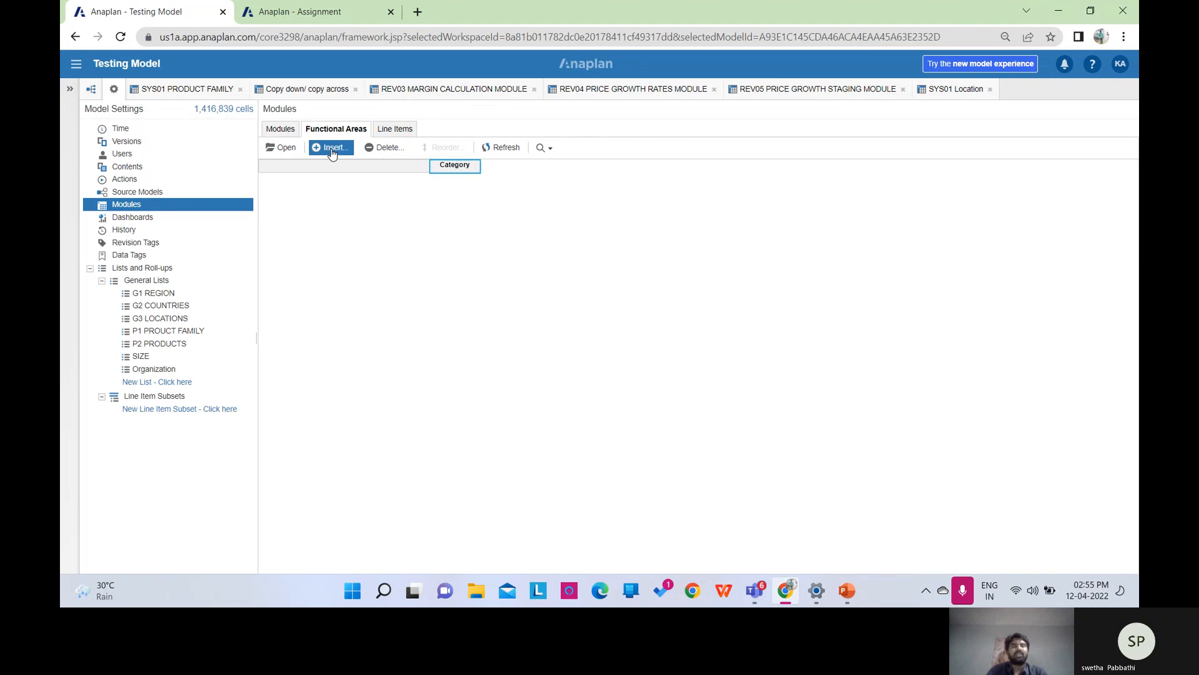
pyautogui.click(333, 150)
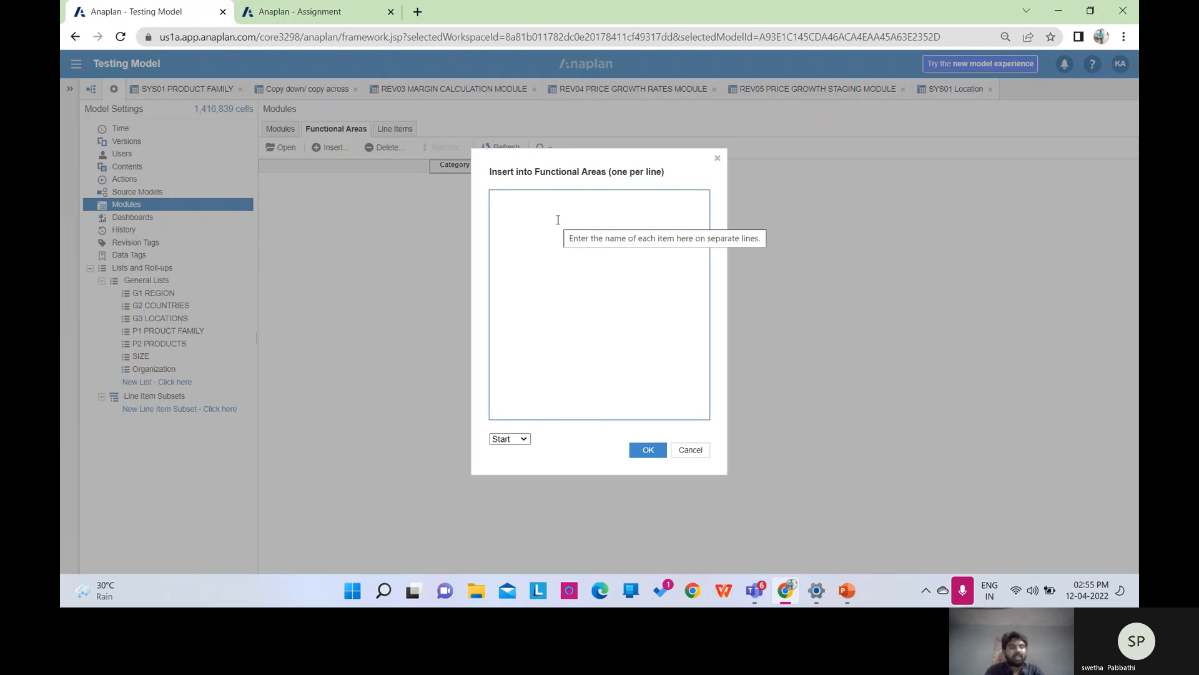
pyautogui.write('REVENUE AND MARGIN')
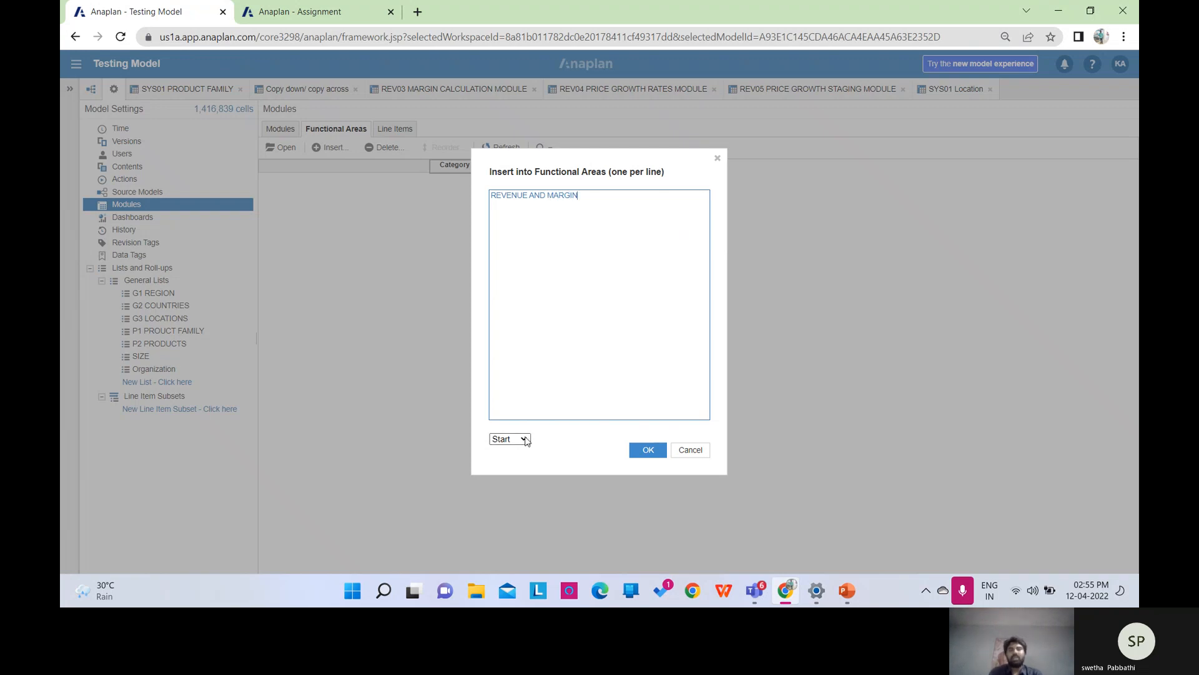
pyautogui.click(647, 451)
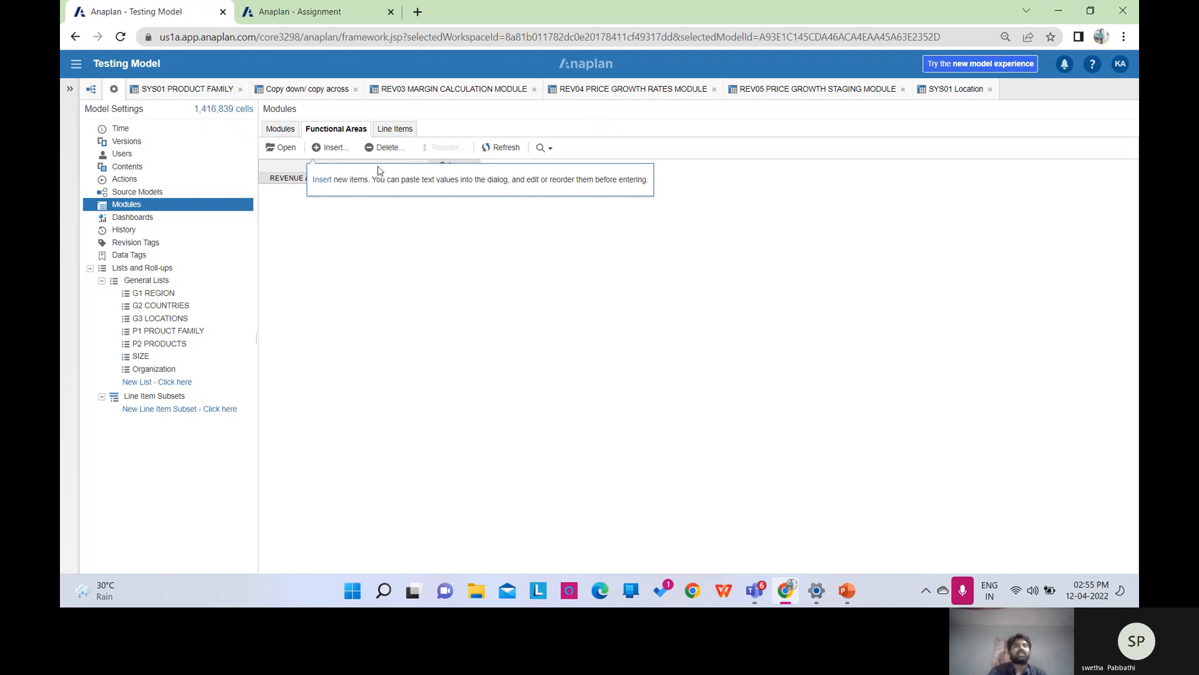
# Add an ADMINISTRATION functional area at the end of the list.
pyautogui.click(341, 151)
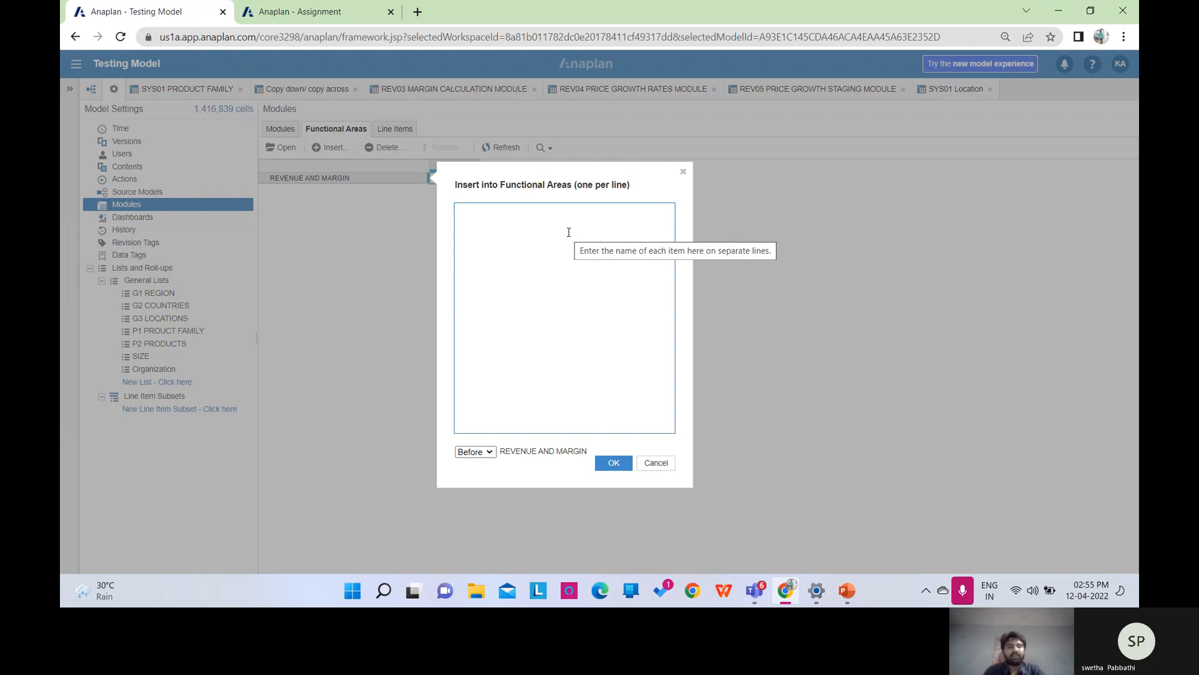
pyautogui.write('ADMINIST')
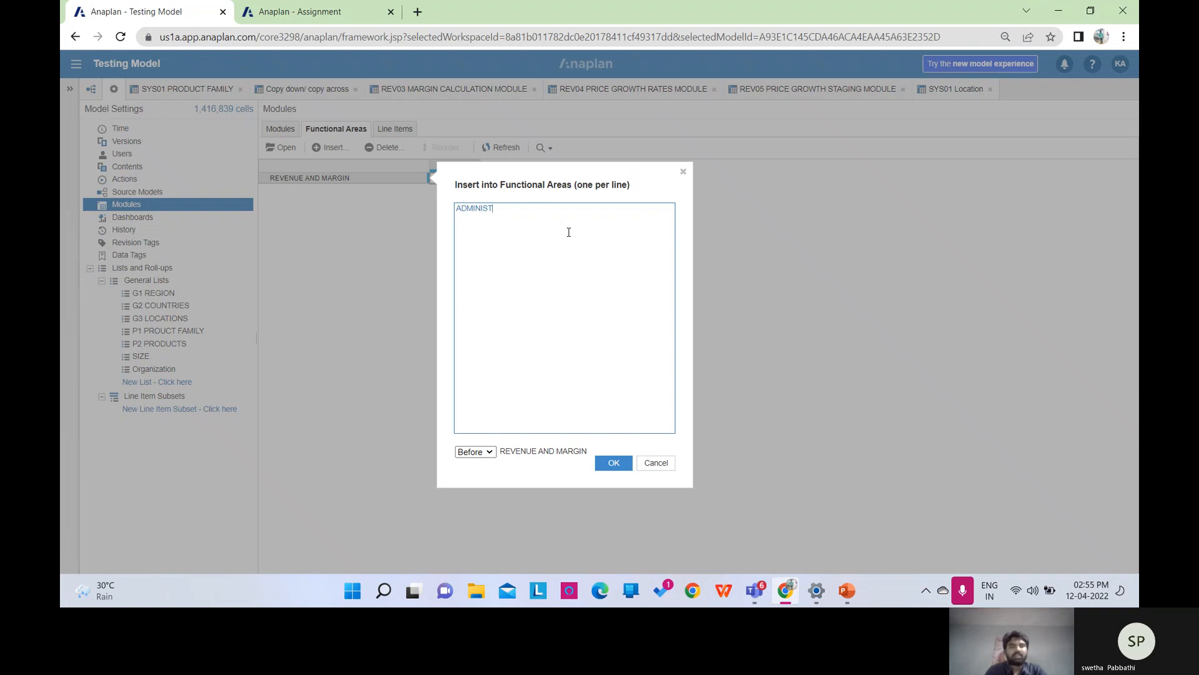
pyautogui.write('RATION')
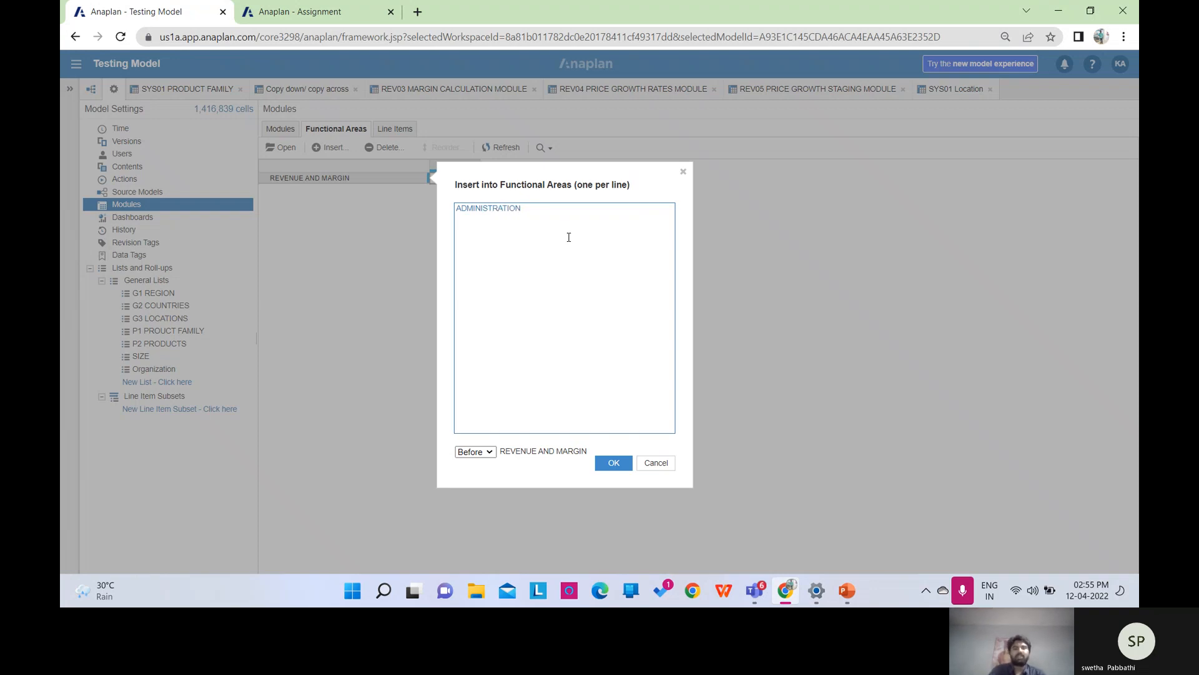
pyautogui.click(489, 453)
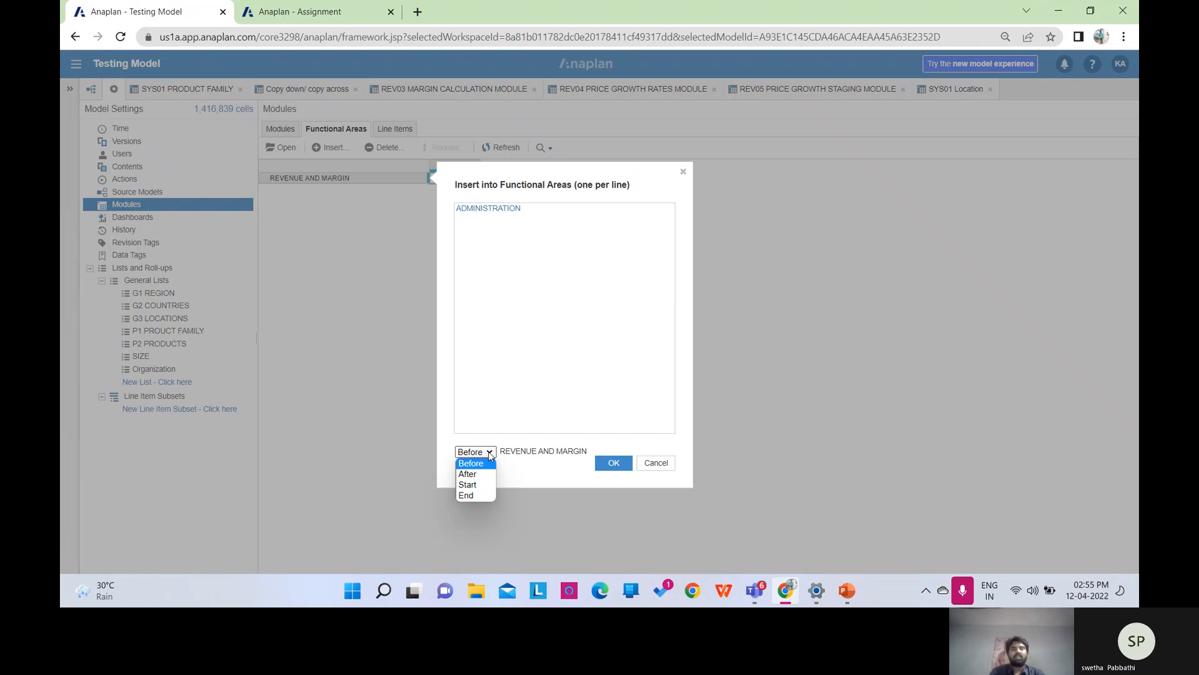
pyautogui.click(470, 495)
pyautogui.click(620, 462)
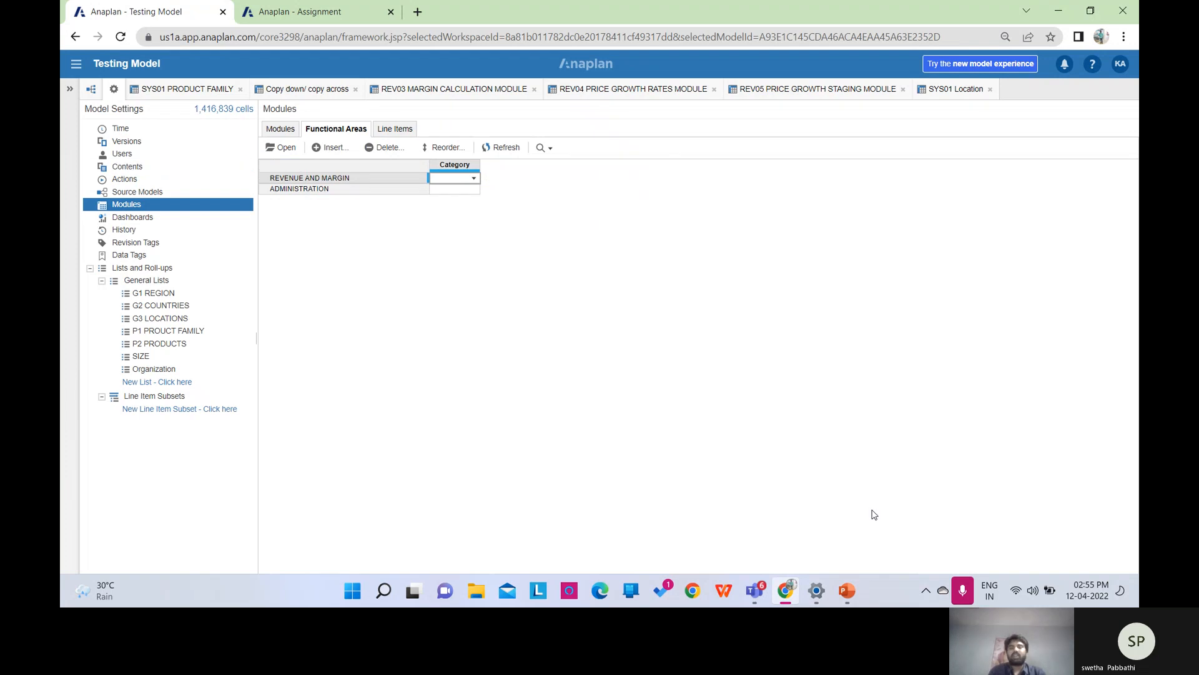
pyautogui.click(848, 596)
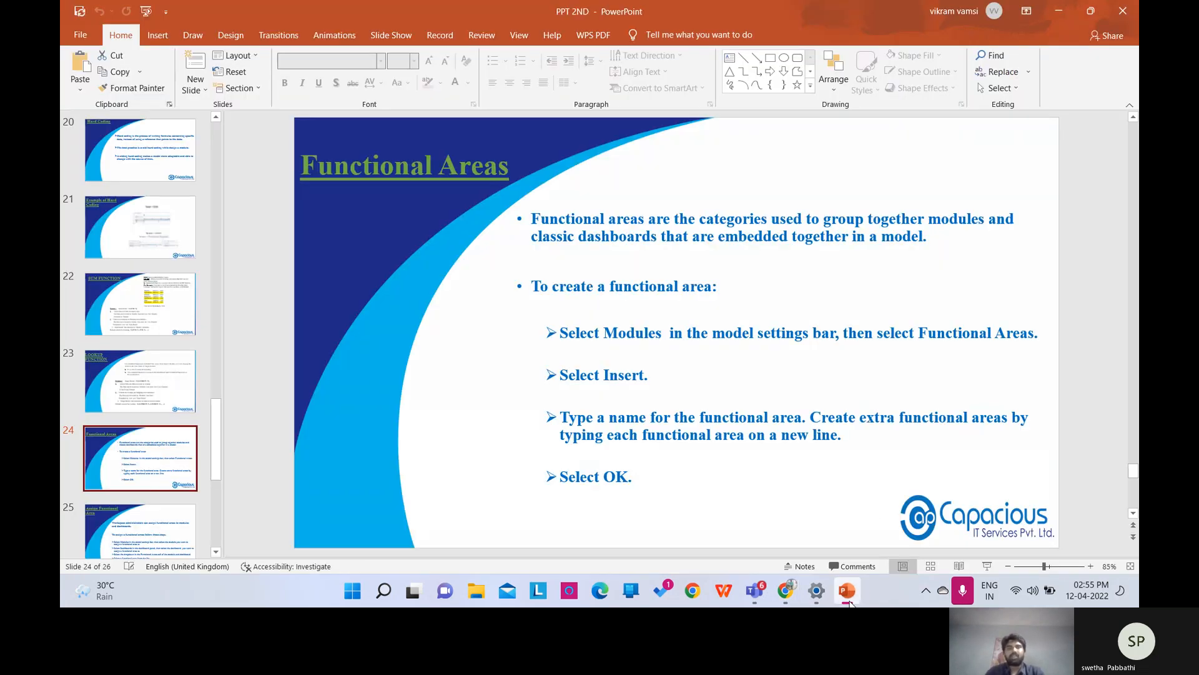
# Advance the deck to slide 25, Assign Functional Area, then return to Anaplan.
pyautogui.press('pagedown')
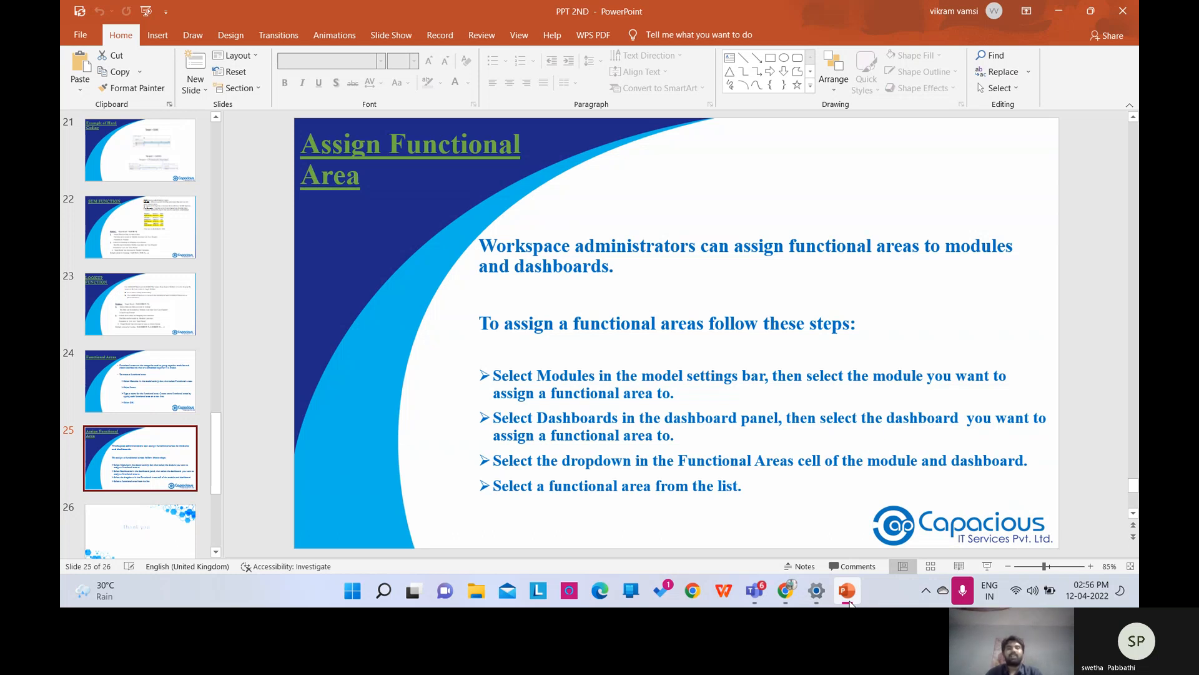
pyautogui.click(785, 590)
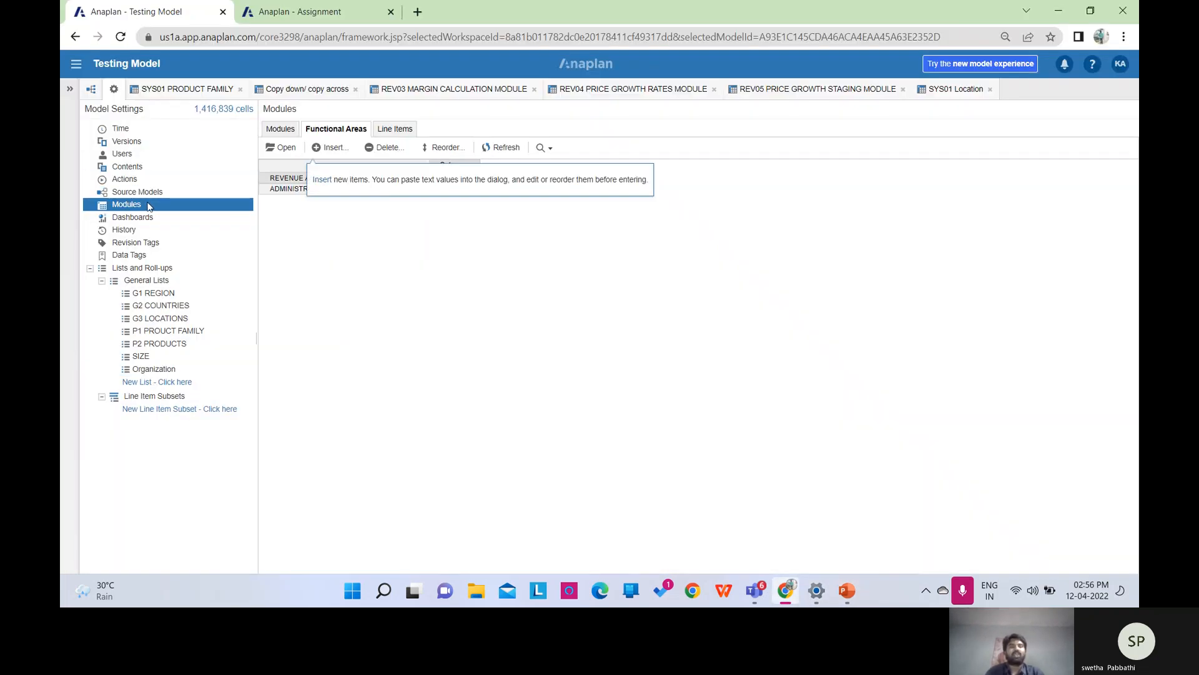
# Set REV02 VOLUME INPUTS MODULE's functional area to REVENUE AND MARGIN and SYS01 Location's to ADMINISTRATION.
pyautogui.click(281, 130)
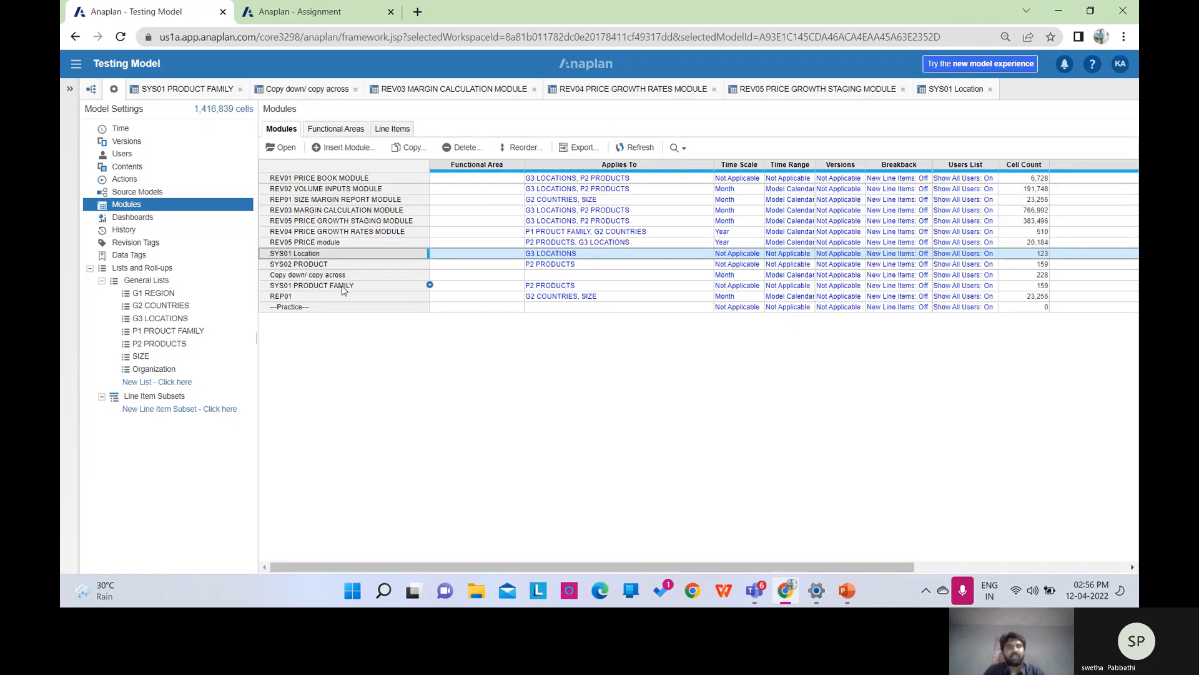
pyautogui.click(458, 194)
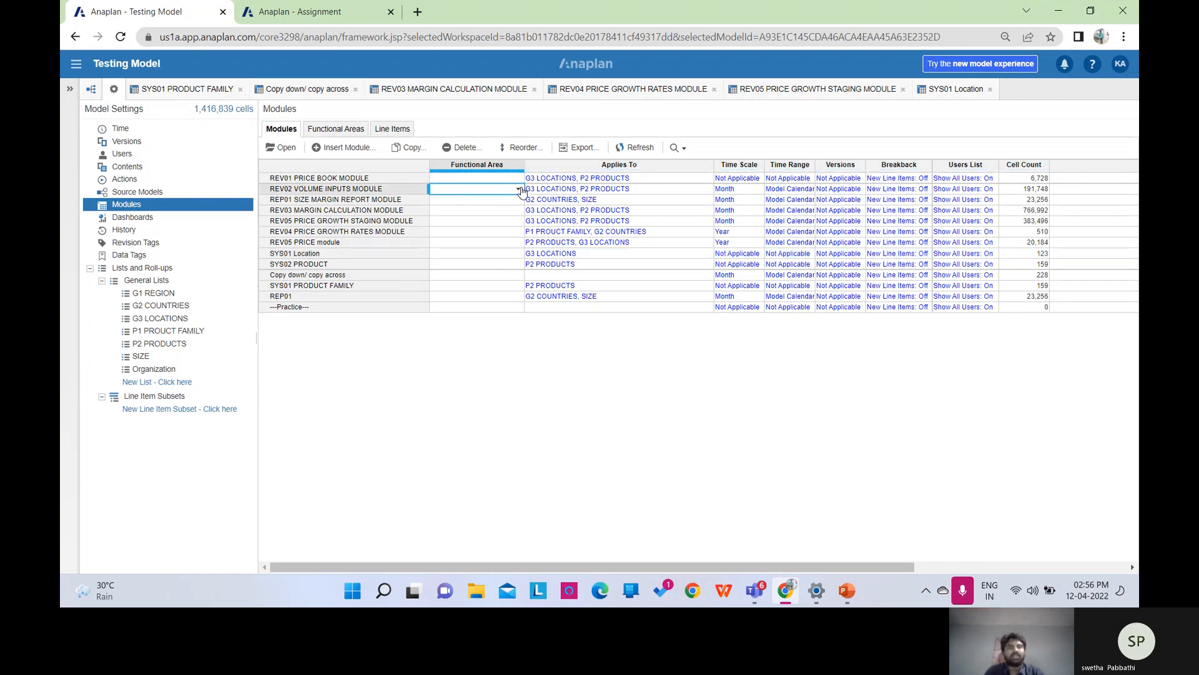
pyautogui.click(520, 190)
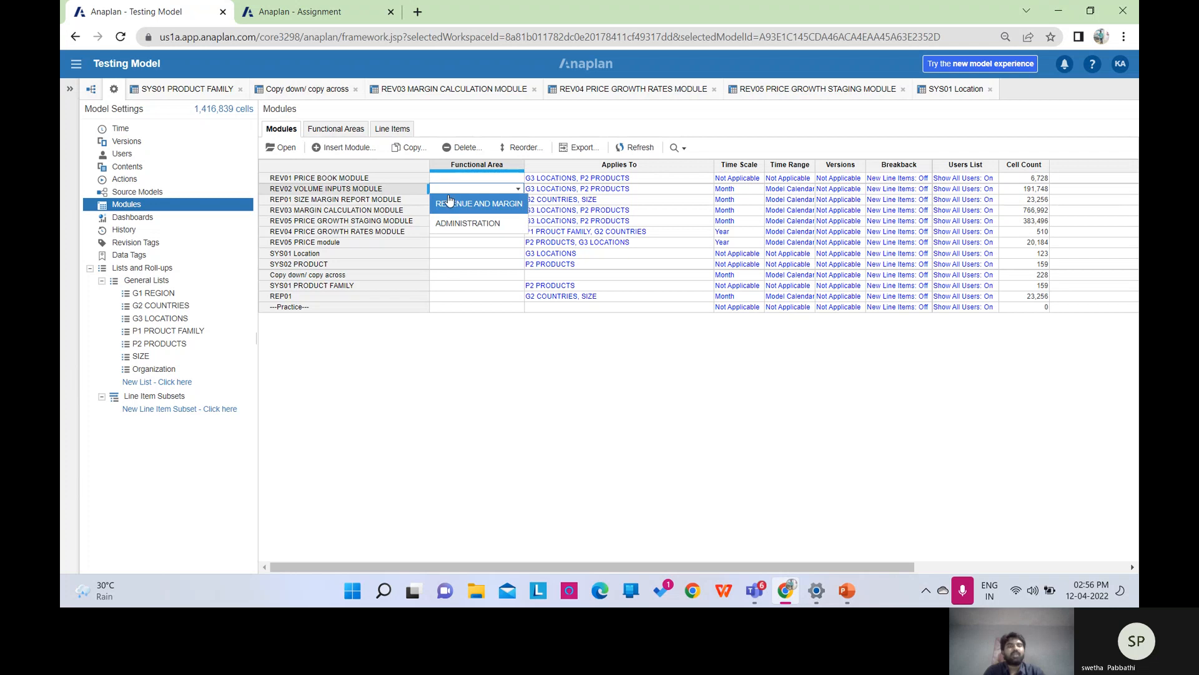
pyautogui.click(453, 203)
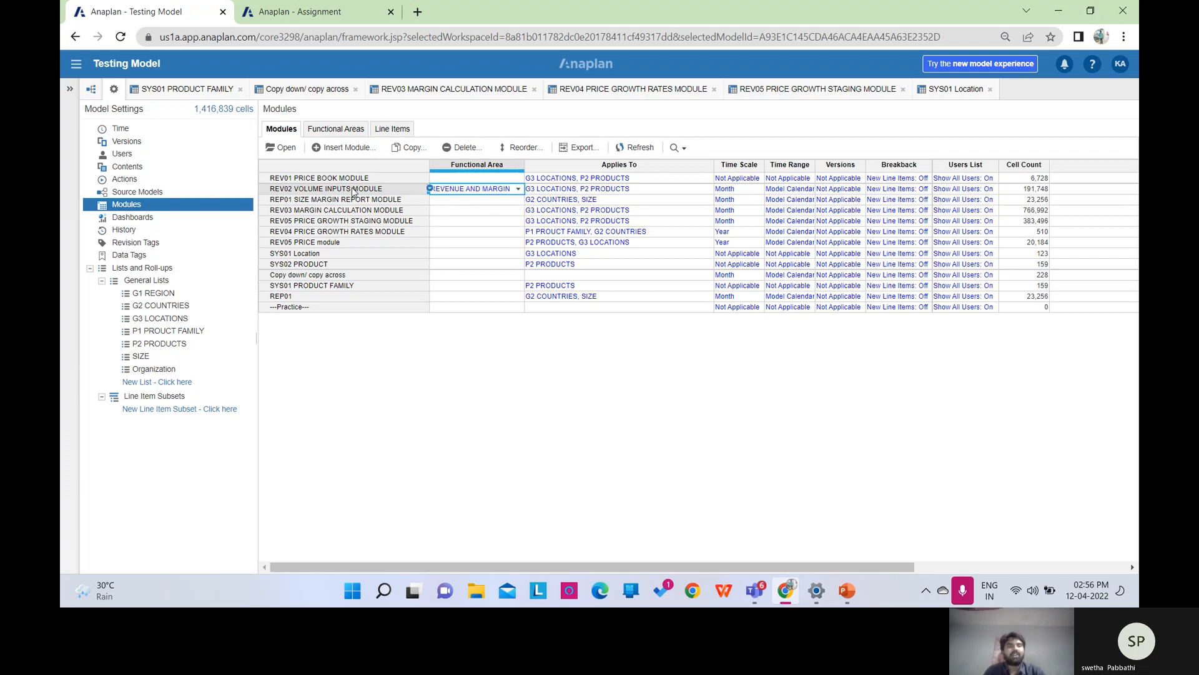
pyautogui.click(516, 190)
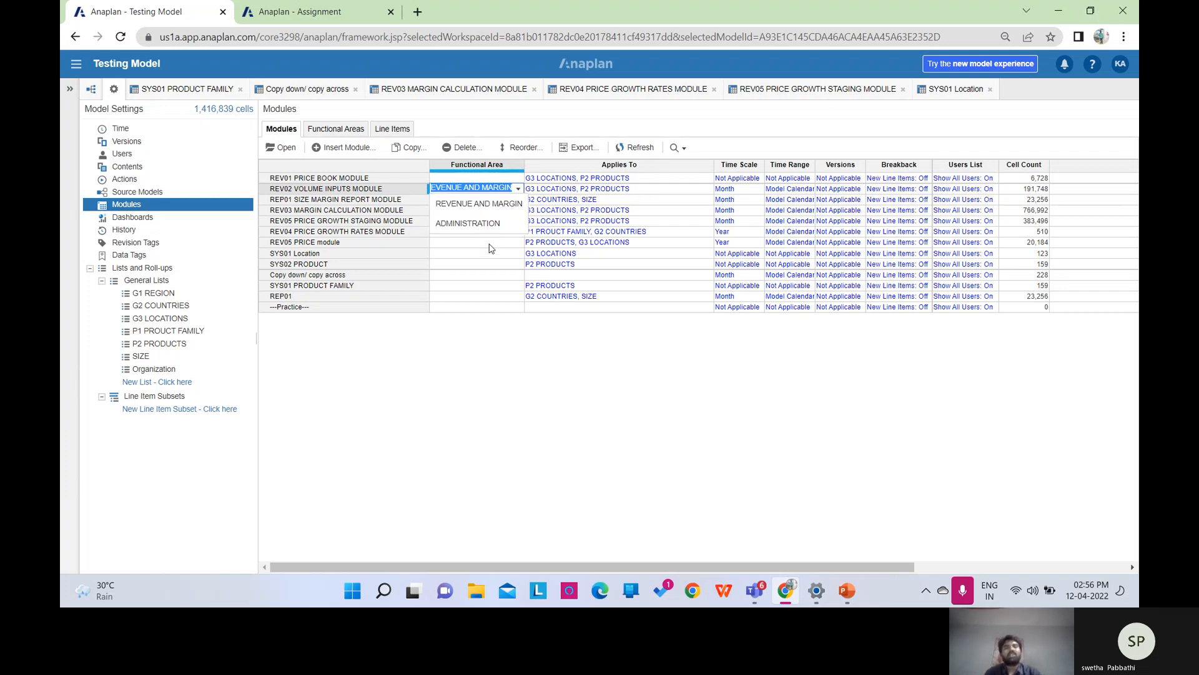
pyautogui.click(494, 211)
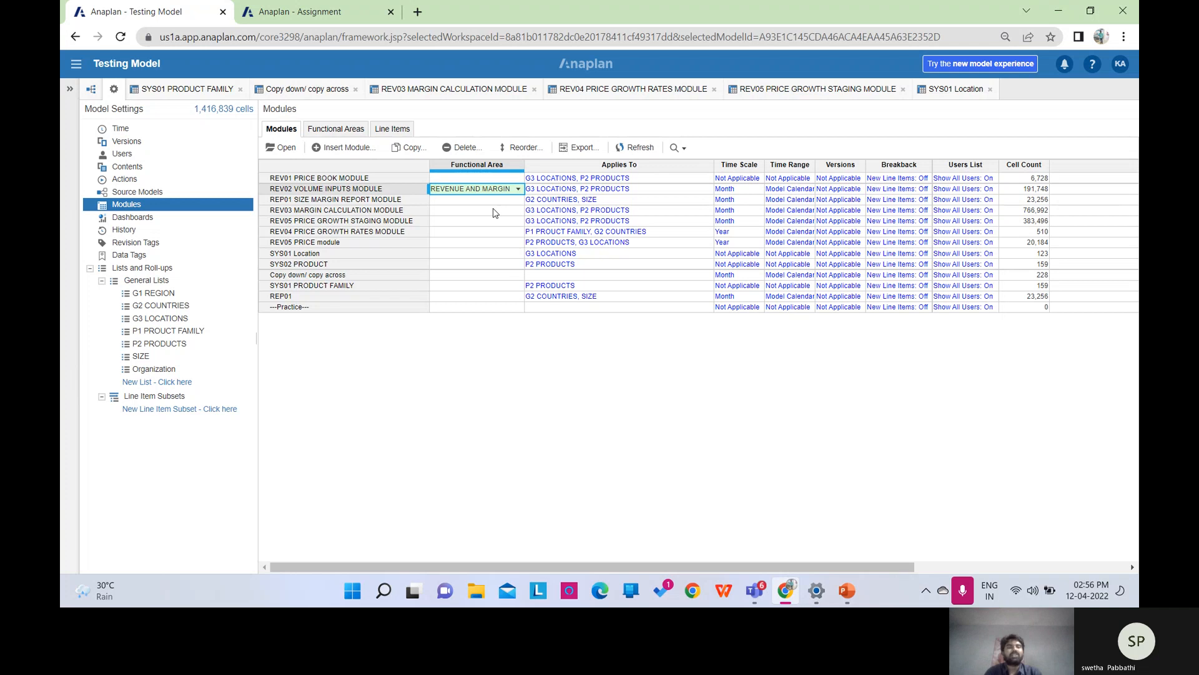
pyautogui.click(457, 256)
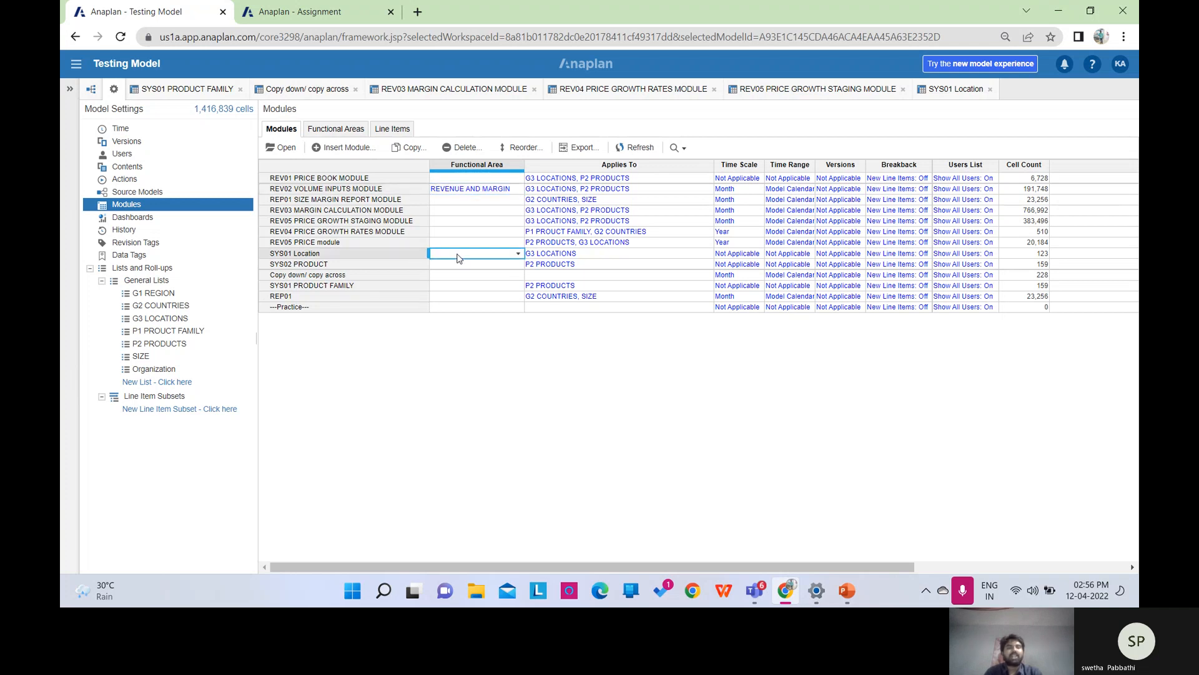
pyautogui.click(518, 254)
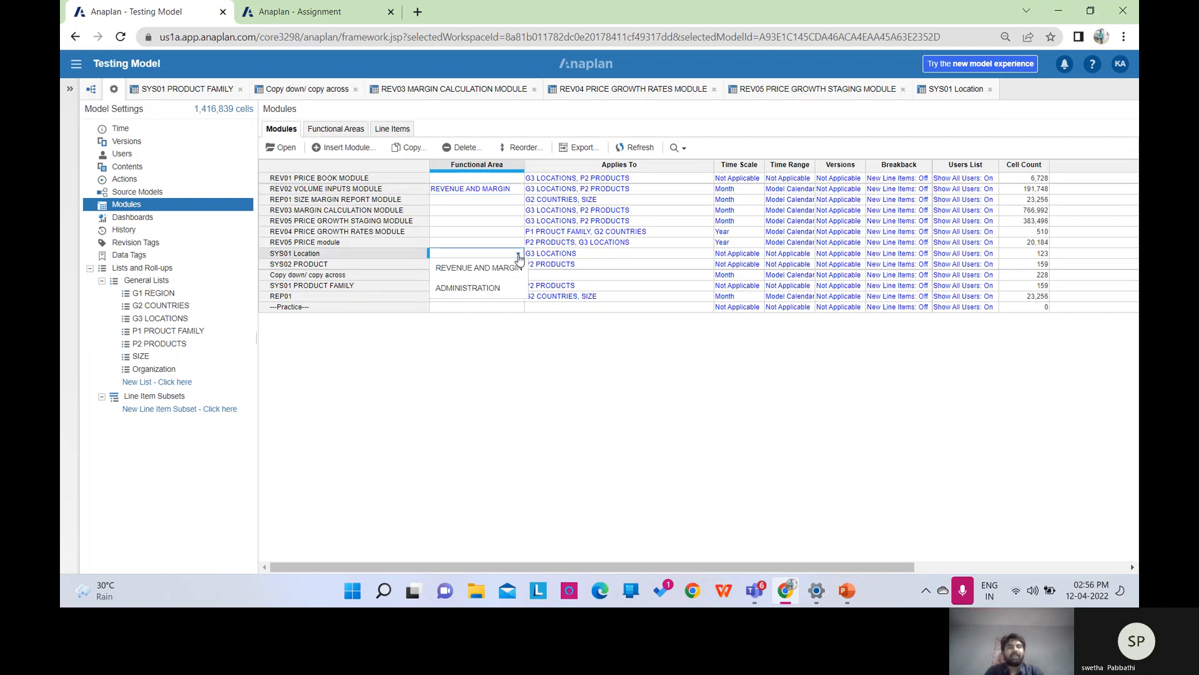
pyautogui.click(503, 288)
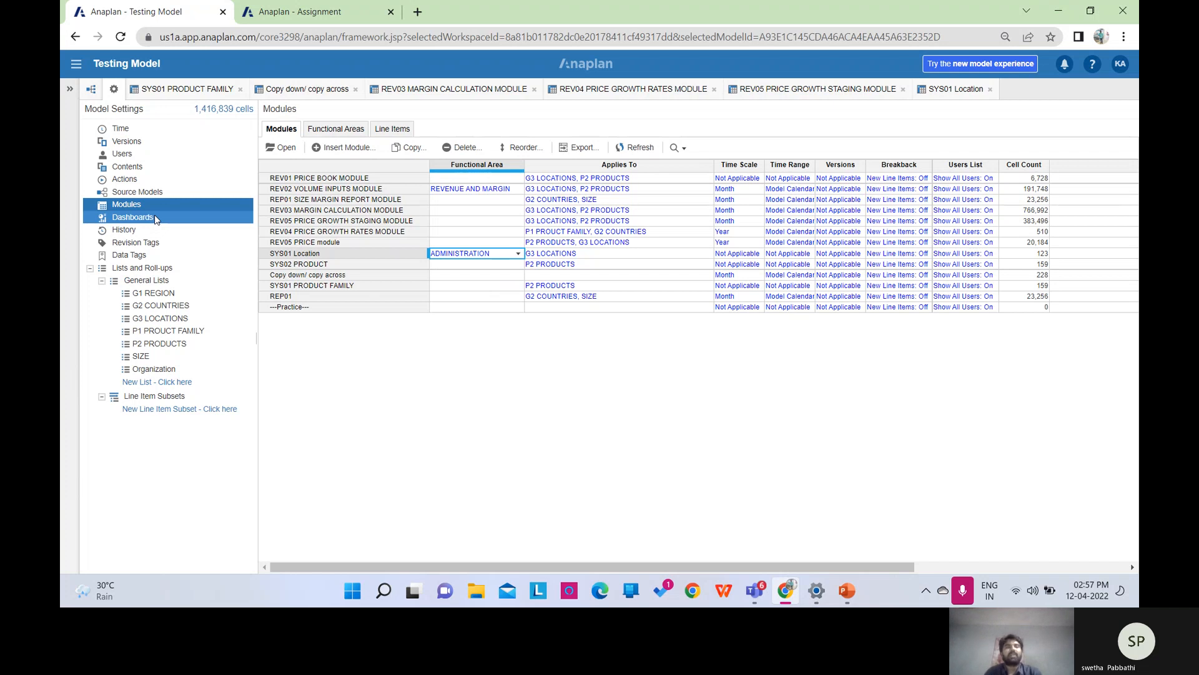
# Assign the model's dashboard to the REVENUE AND MARGIN functional area.
pyautogui.click(132, 217)
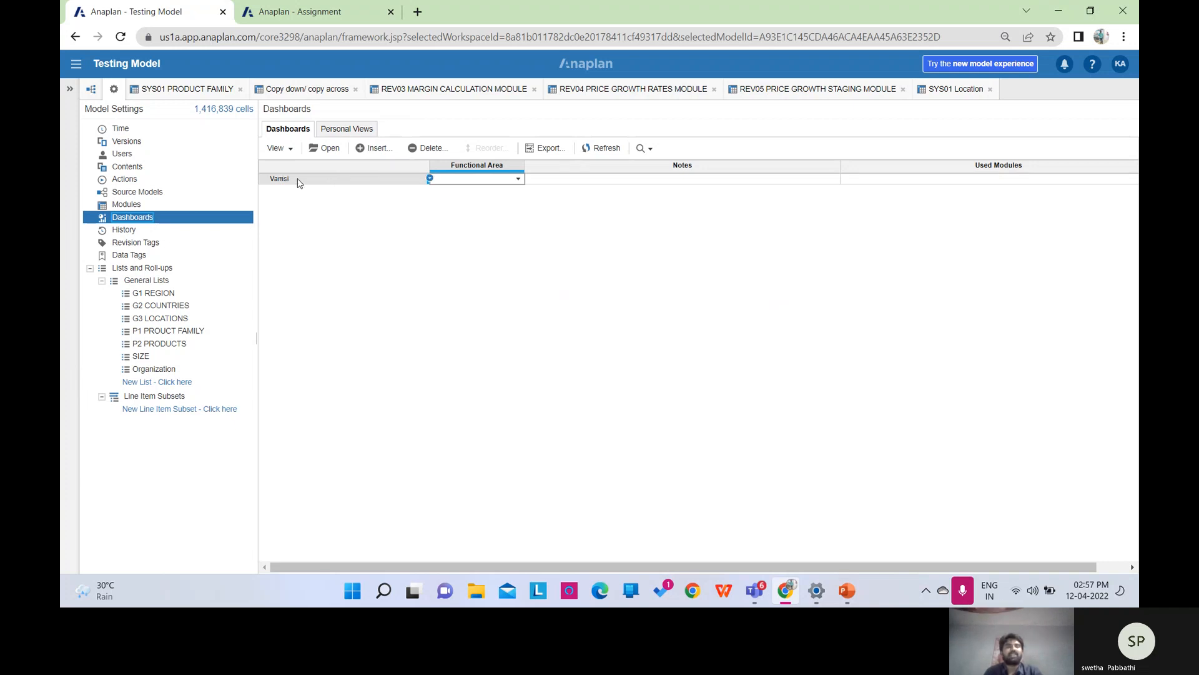
pyautogui.click(518, 181)
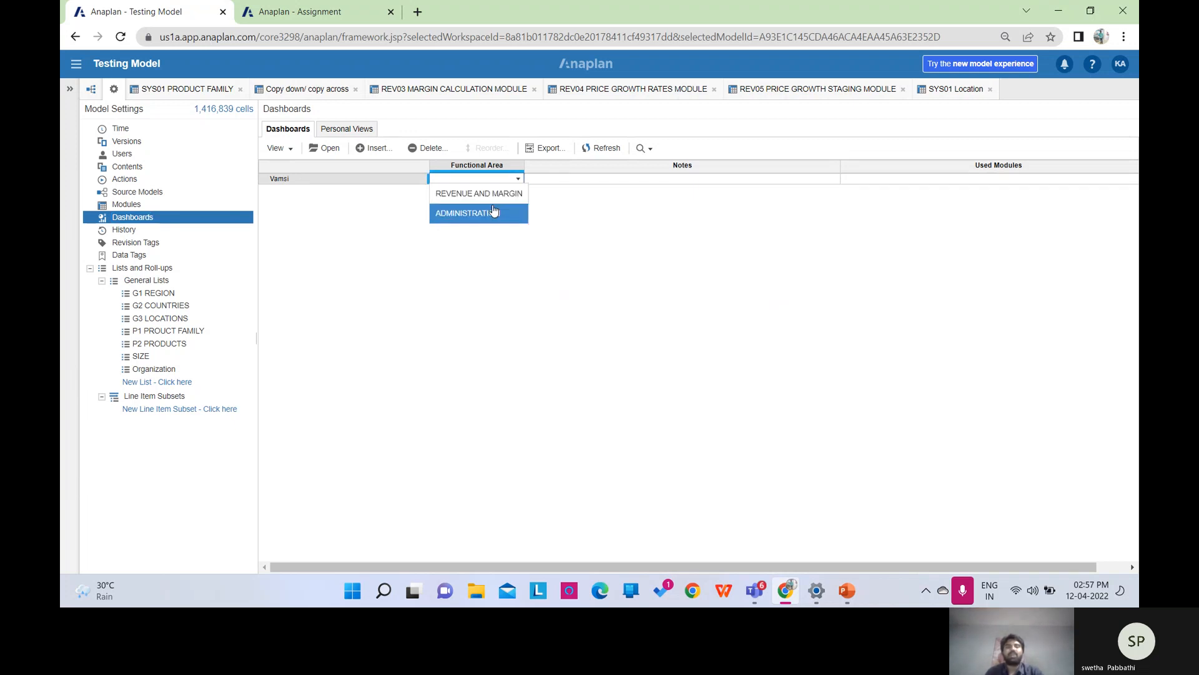
pyautogui.click(493, 204)
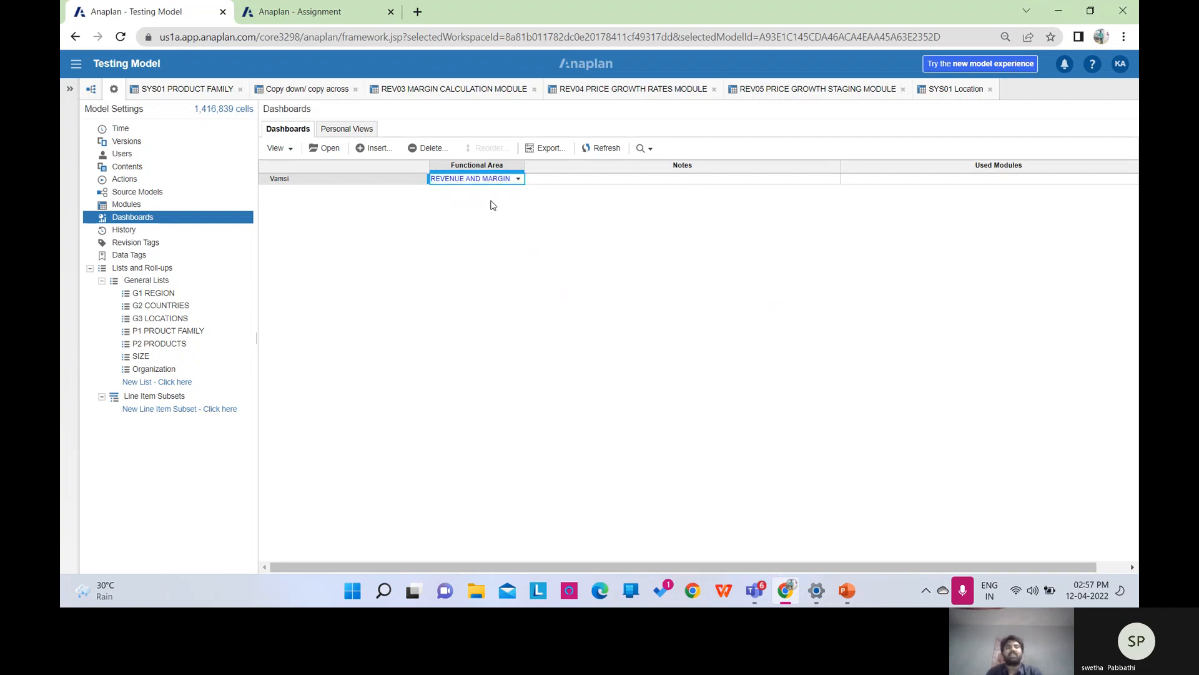
# Review model contents grouped by functional area, then show PowerPoint's closing Thank you slide.
pyautogui.click(72, 89)
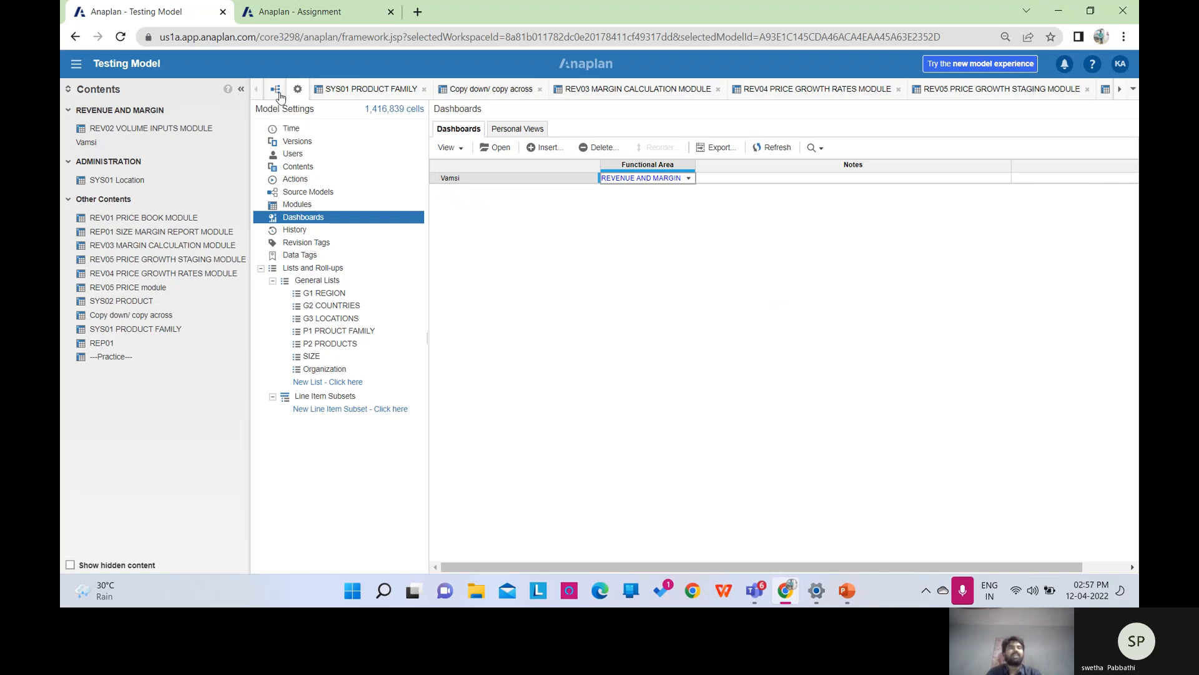
pyautogui.click(242, 90)
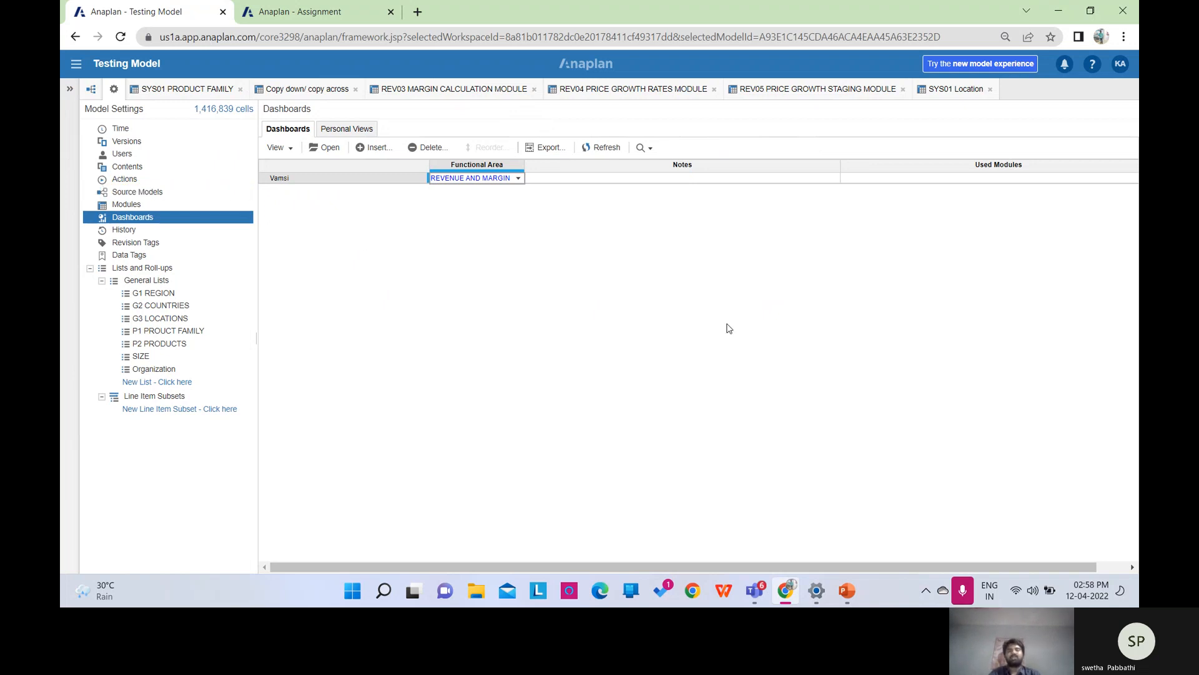
pyautogui.click(847, 591)
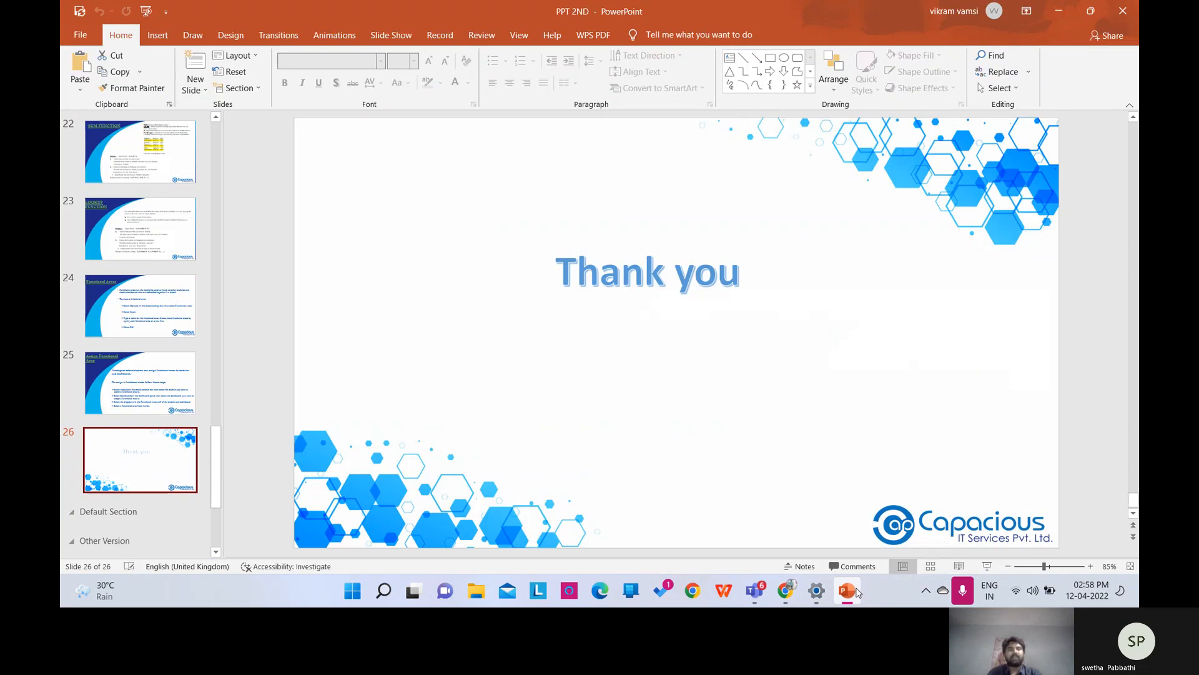